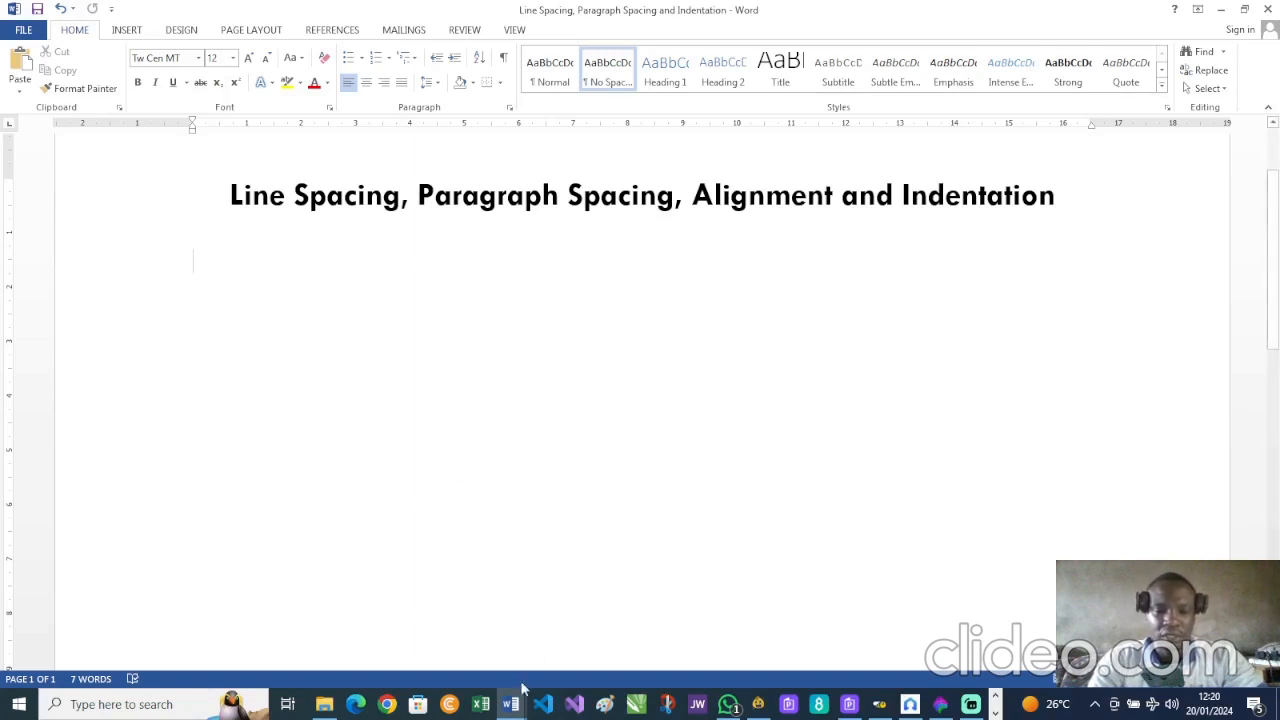
Insert two sample paragraphs below the title, one starting "Development comes with the determination" and one starting "Take your development to that whole new level".
mouse_move(514, 705)
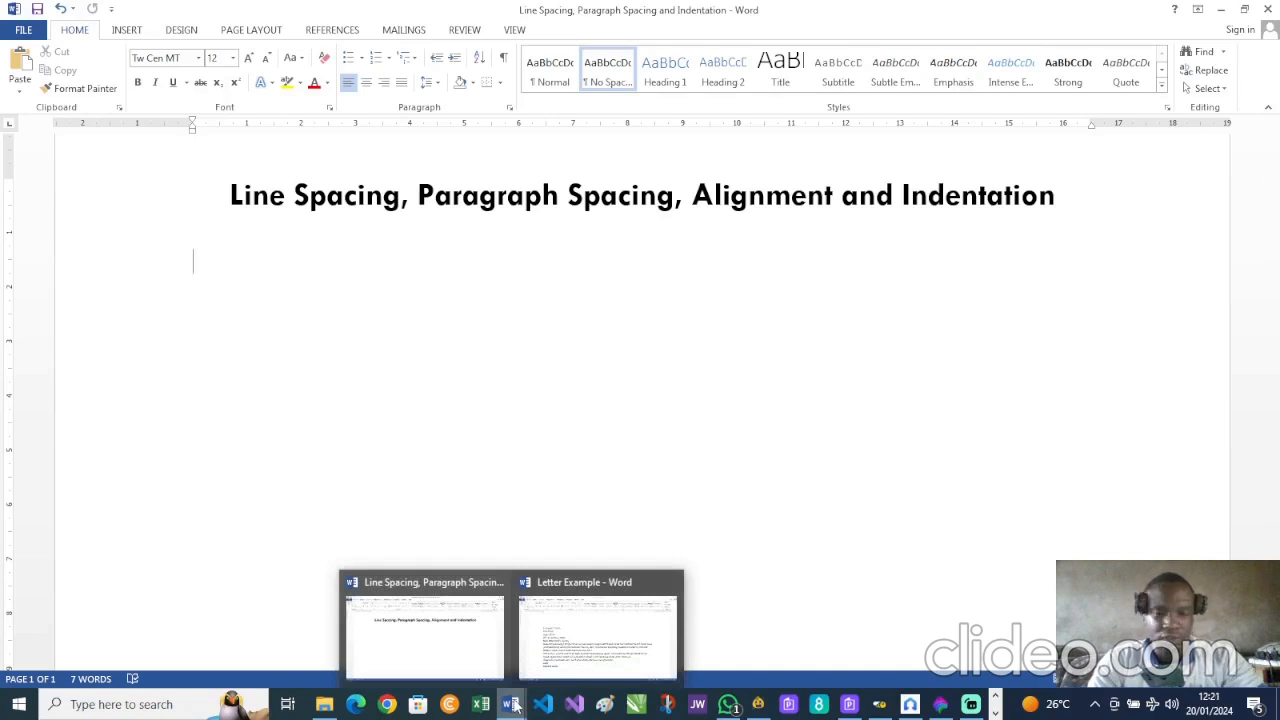
left_click(449, 705)
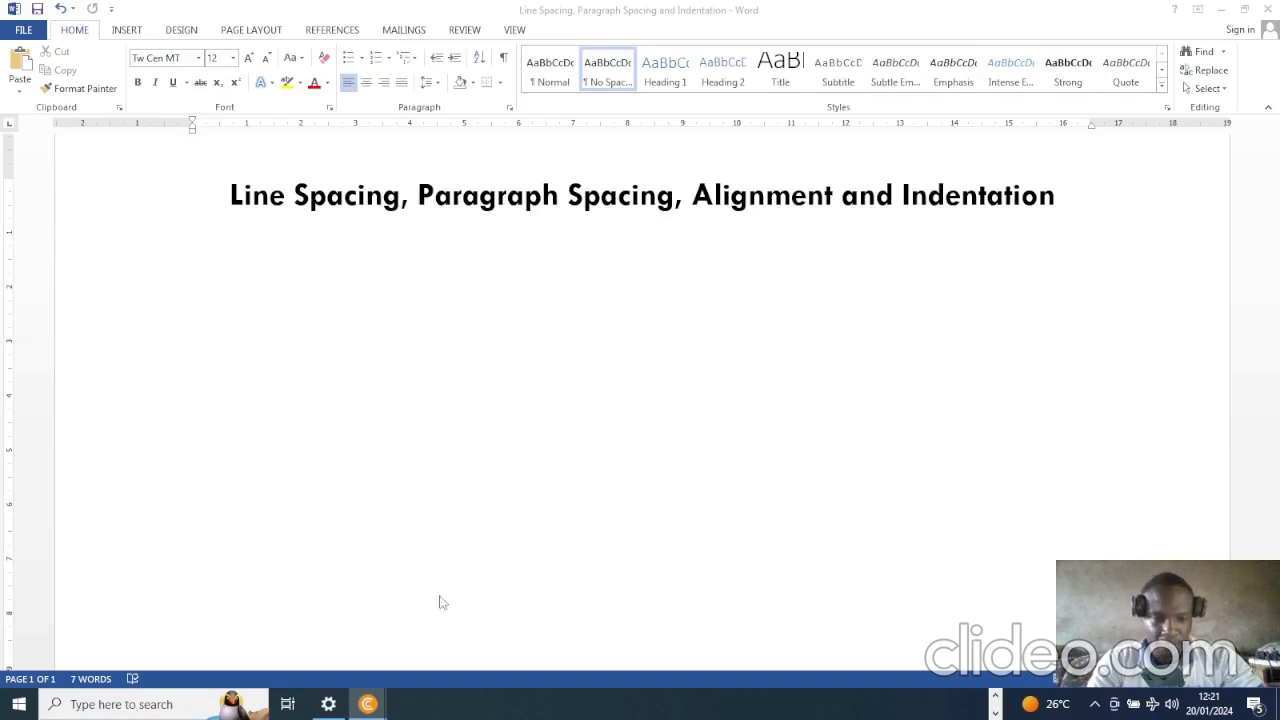
mouse_move(368, 704)
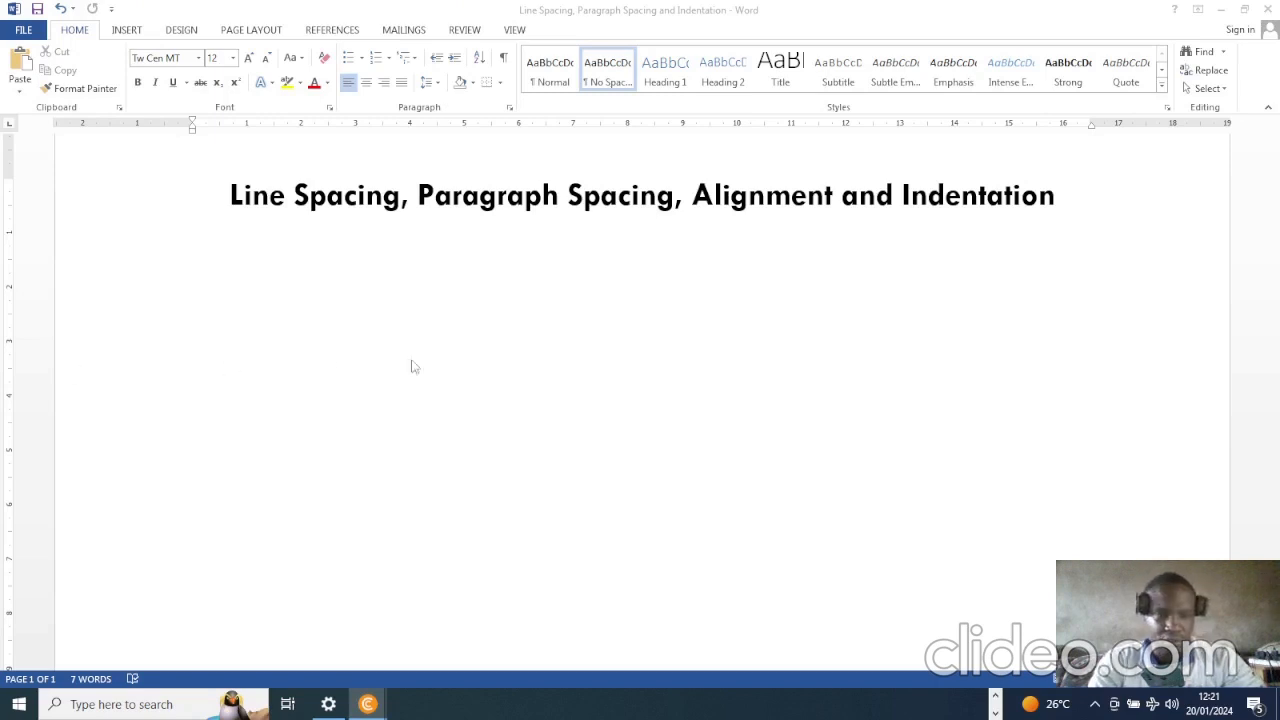
type("Development comes with the determination to grow in even little ways, and our bright minds are willing to evolve if we give it a chance  Take your development to that whole new level, scale up your skill to a new height")
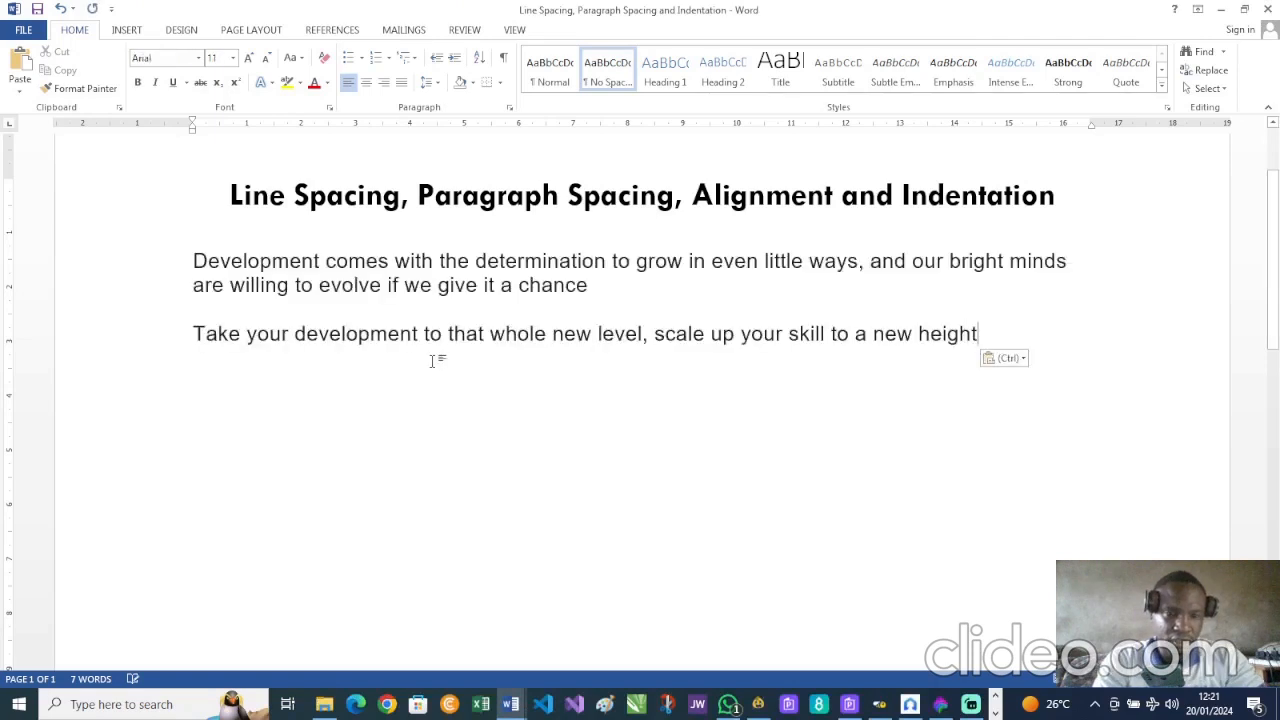
End the sentence "if we give it a chance" with a period and join the following sentence to it in one paragraph.
left_click(599, 290)
type(".")
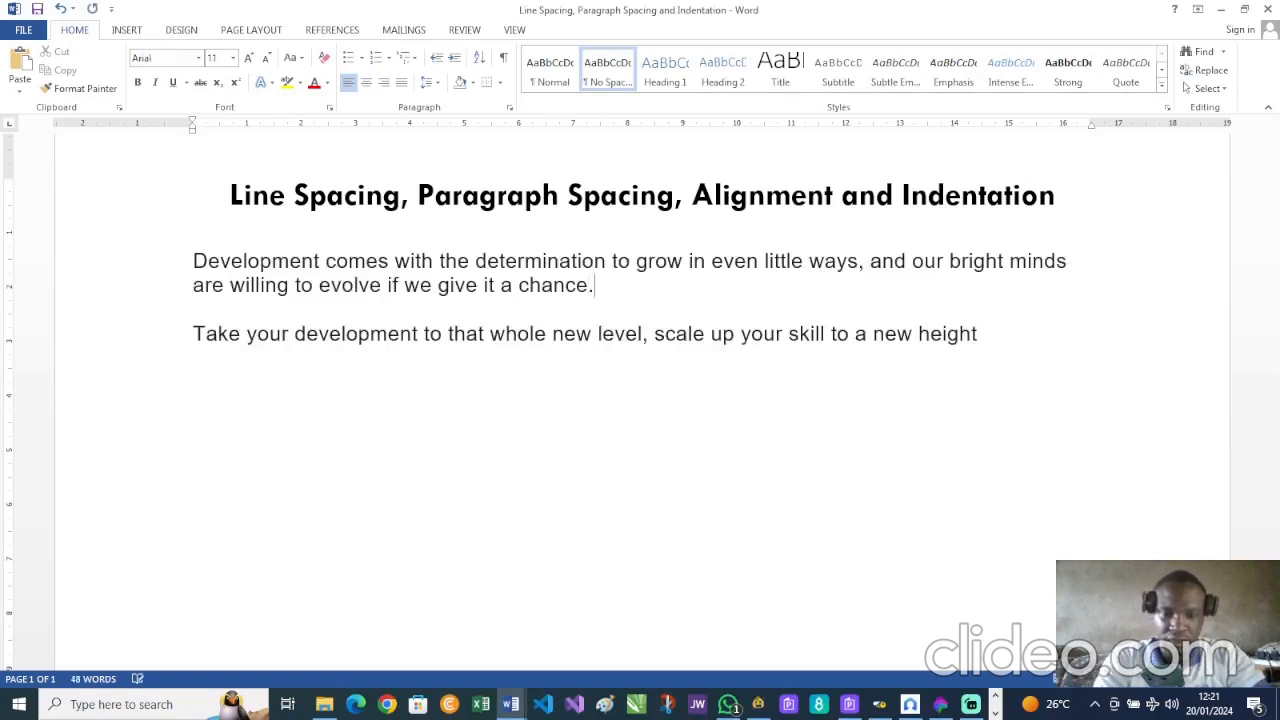
key("Delete")
key("Delete")
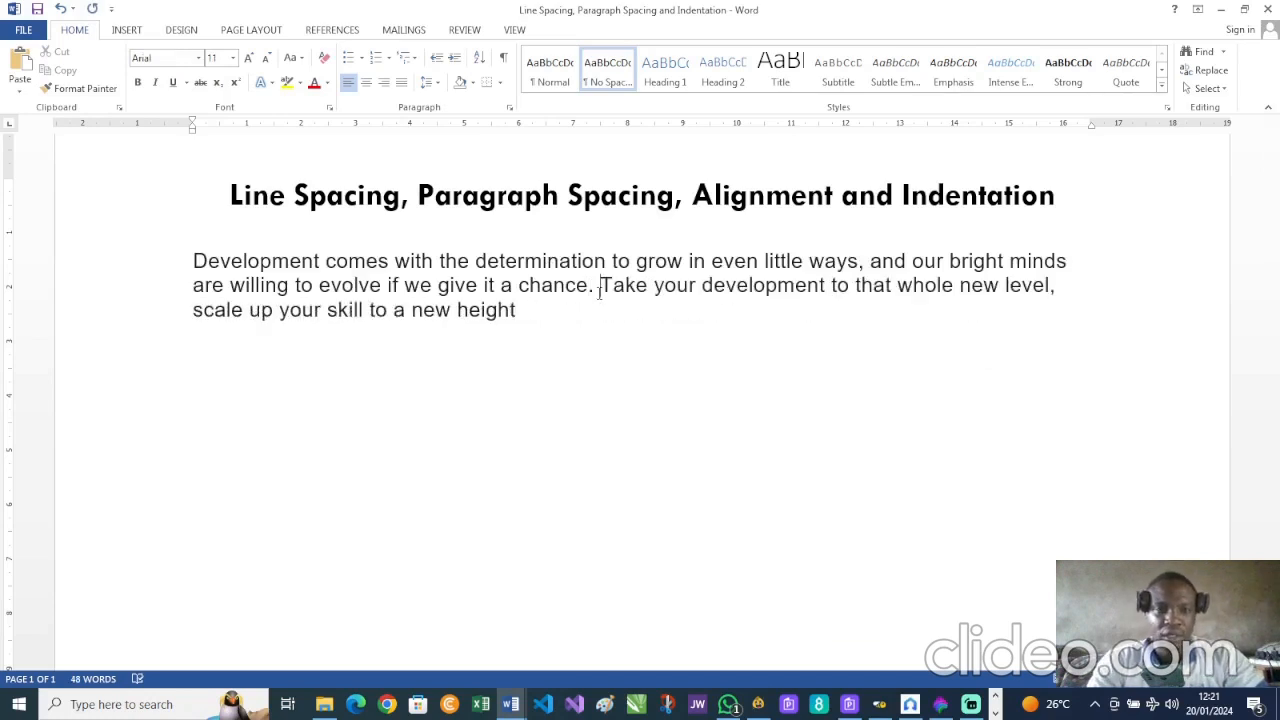
left_click(230, 195)
left_click_drag(230, 195, 648, 203)
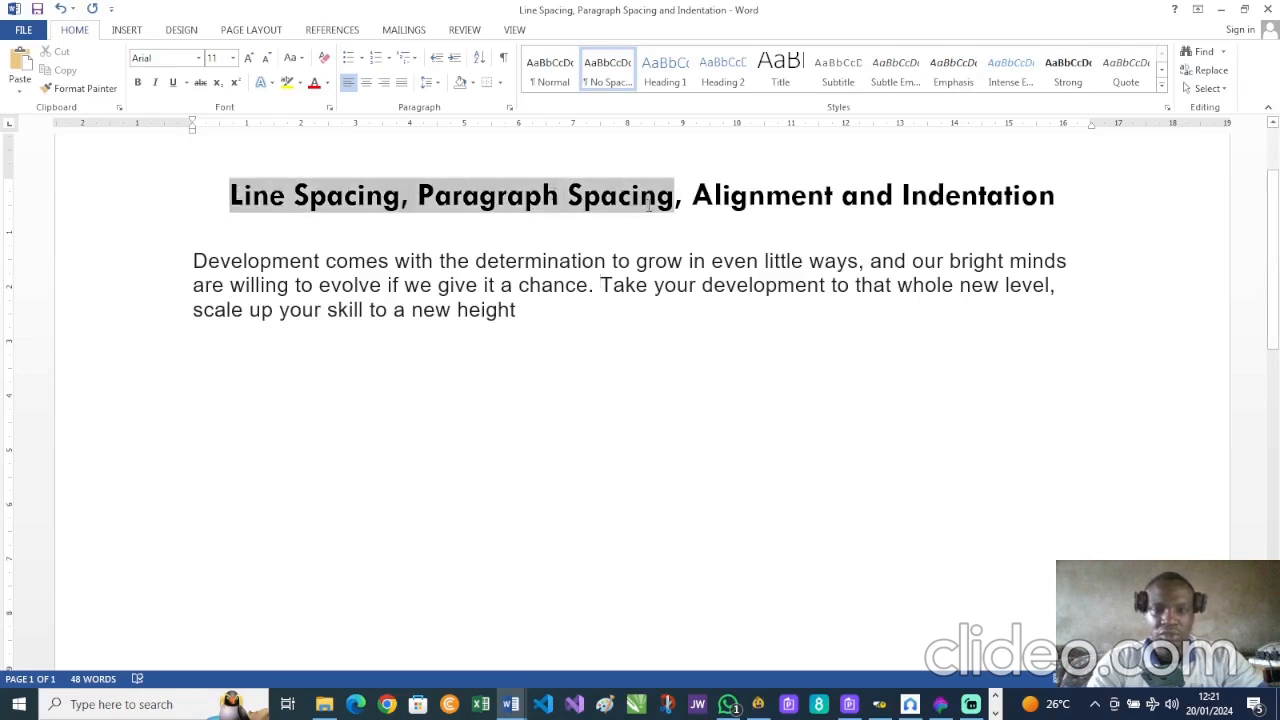
left_click(533, 323)
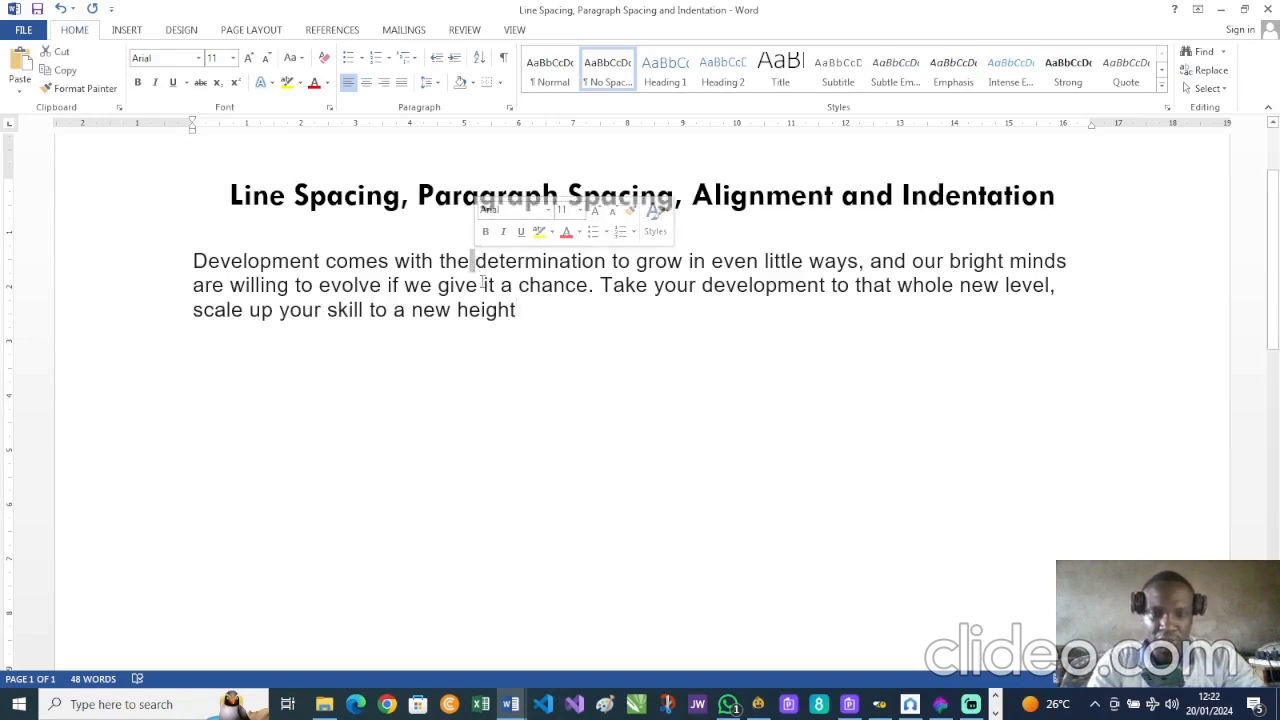
left_click_drag(479, 287, 501, 287)
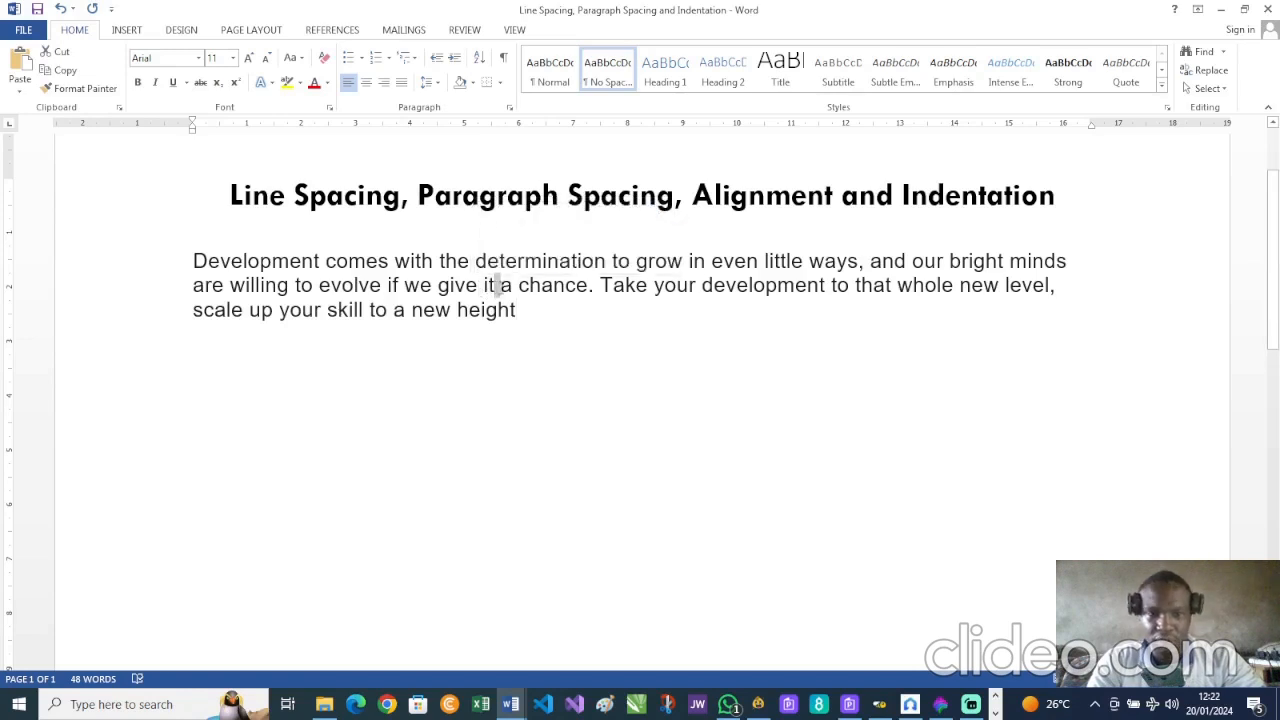
Add a second paragraph reading "Development comes with the determination to grow in even little ways, and our bright minds are", separated by a blank line.
left_click(524, 309)
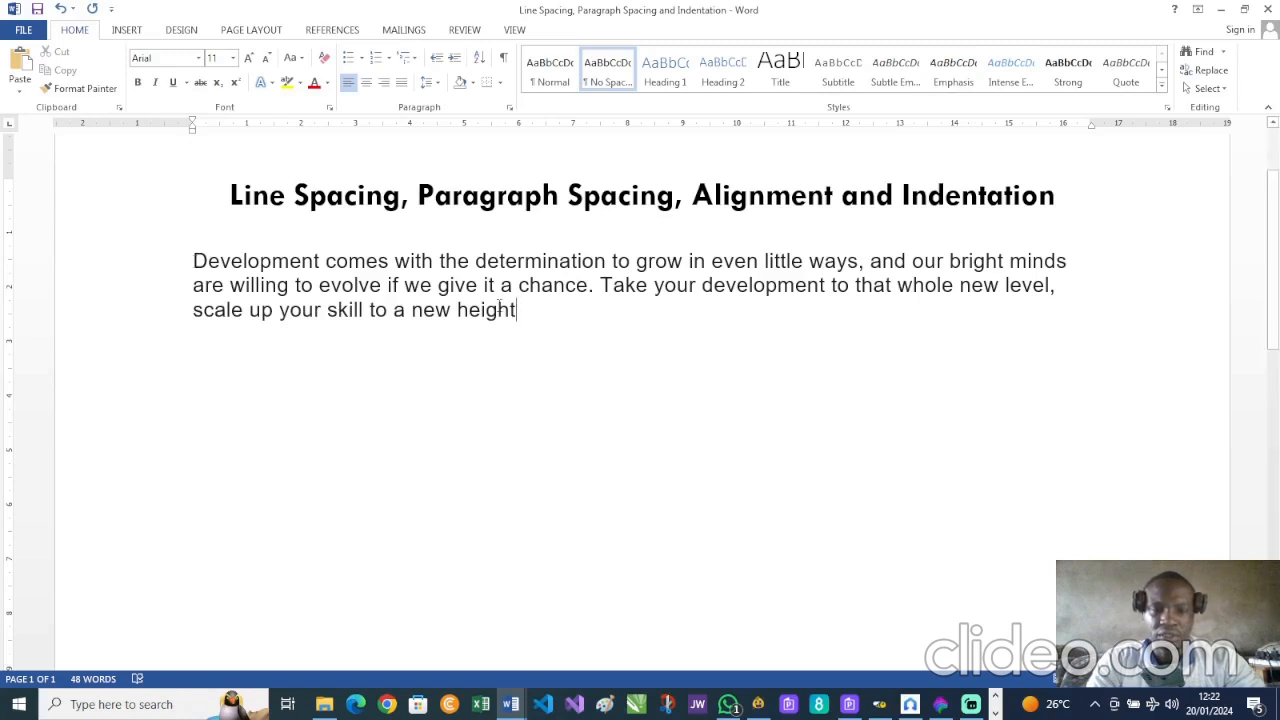
key("Return")
key("Return")
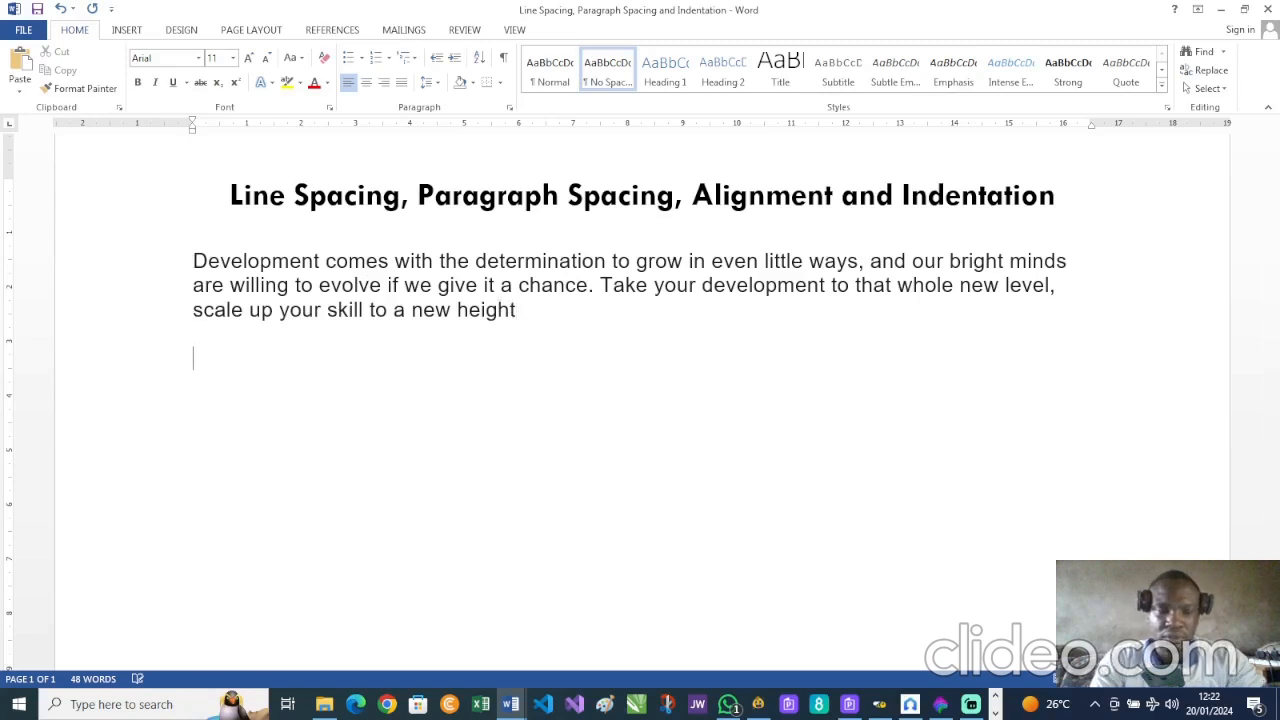
type("Develo")
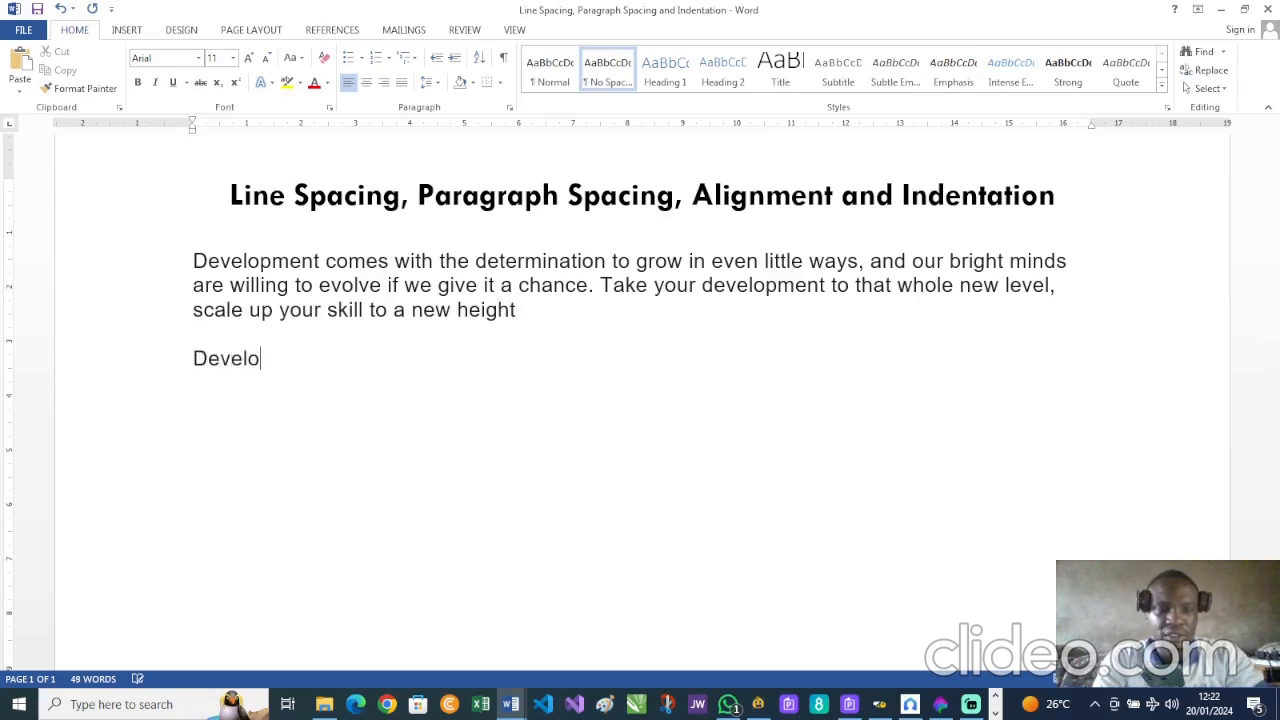
type("pment com")
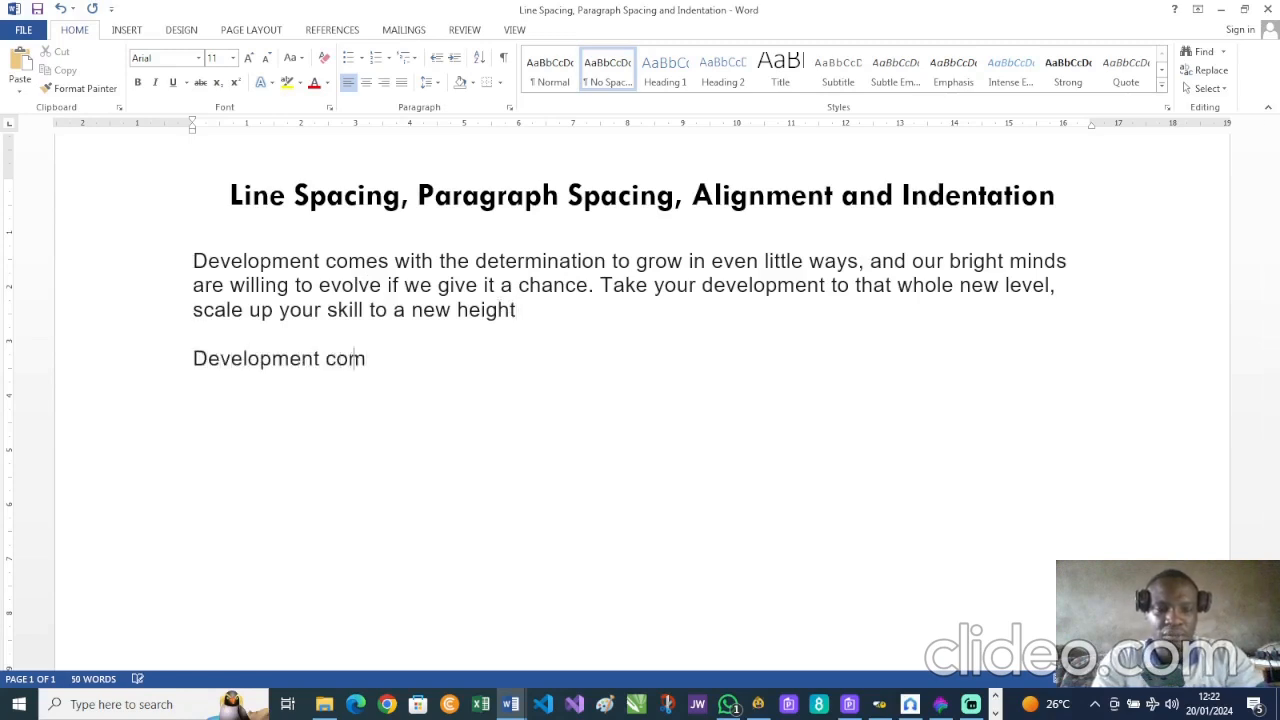
type("es with ")
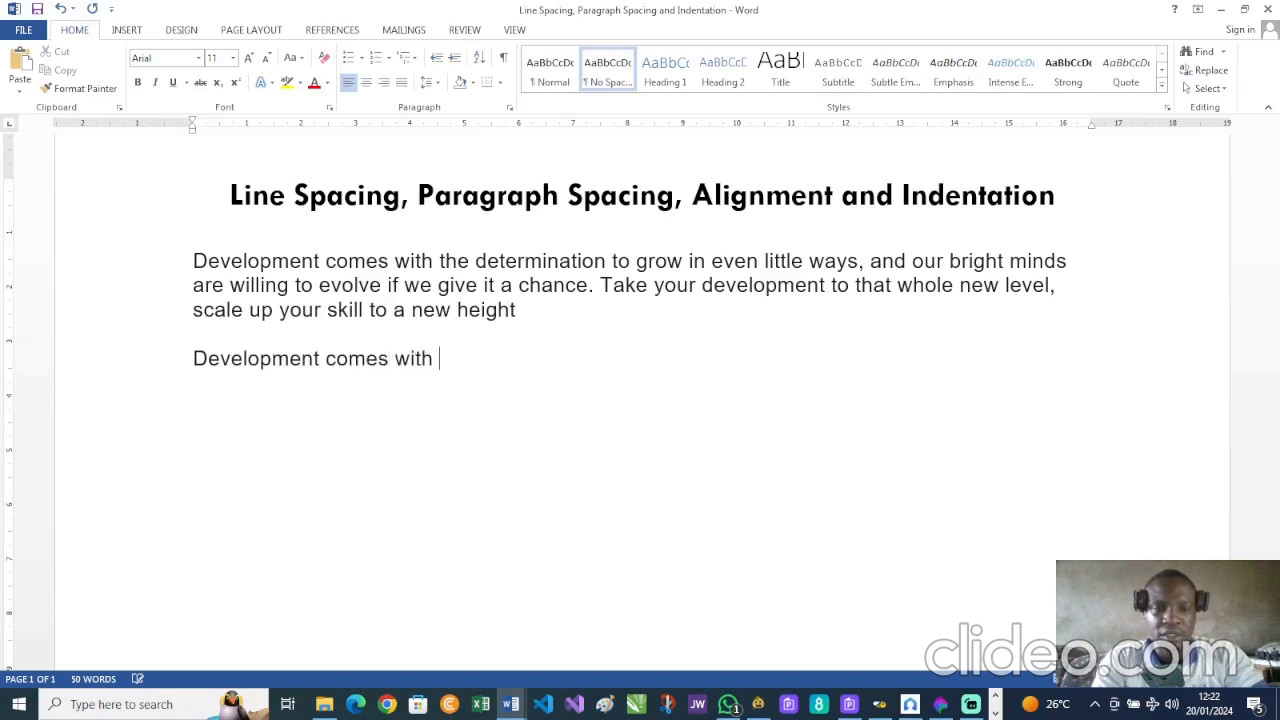
type("the determination t")
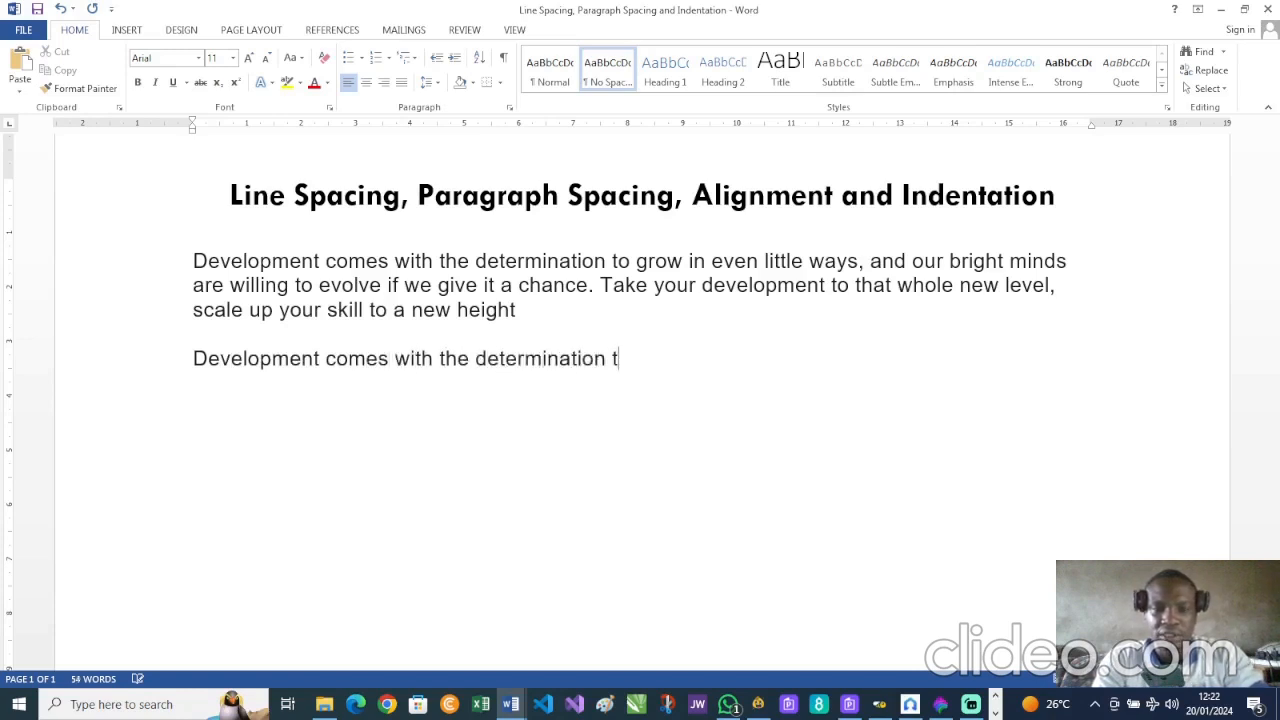
key("BackSpace")
type("to grow in ")
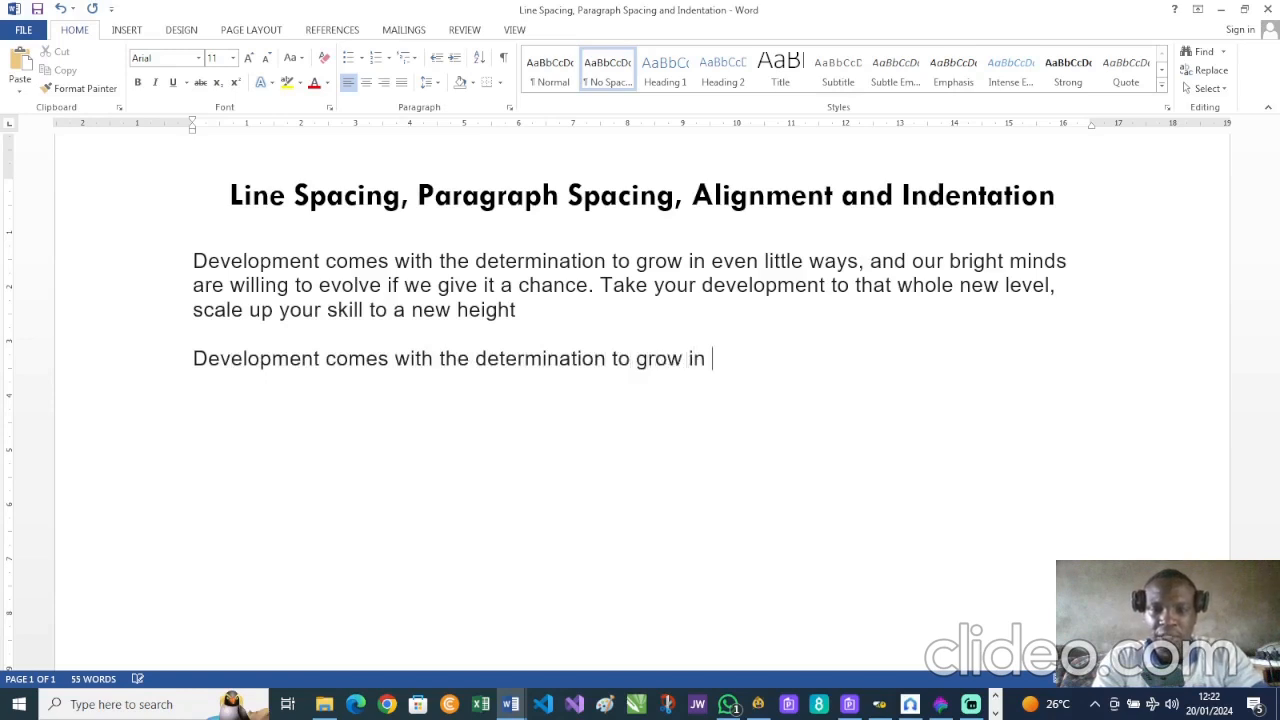
type("even litt")
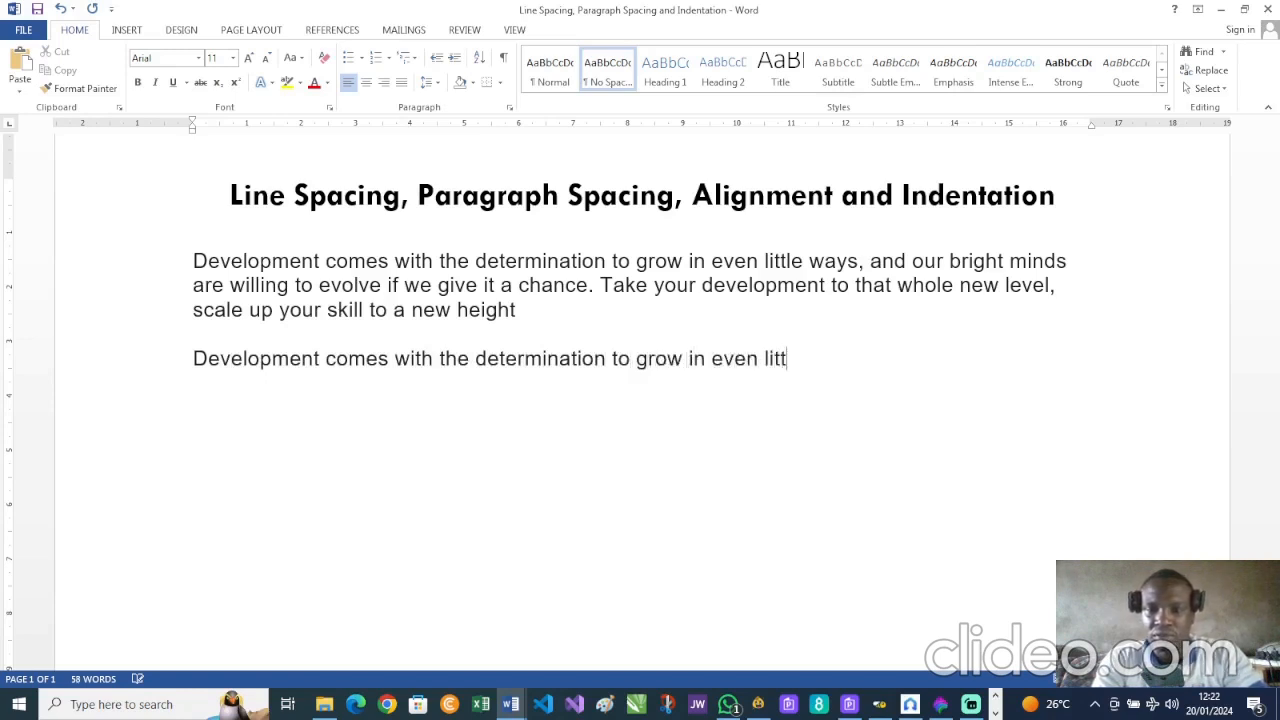
type("le way")
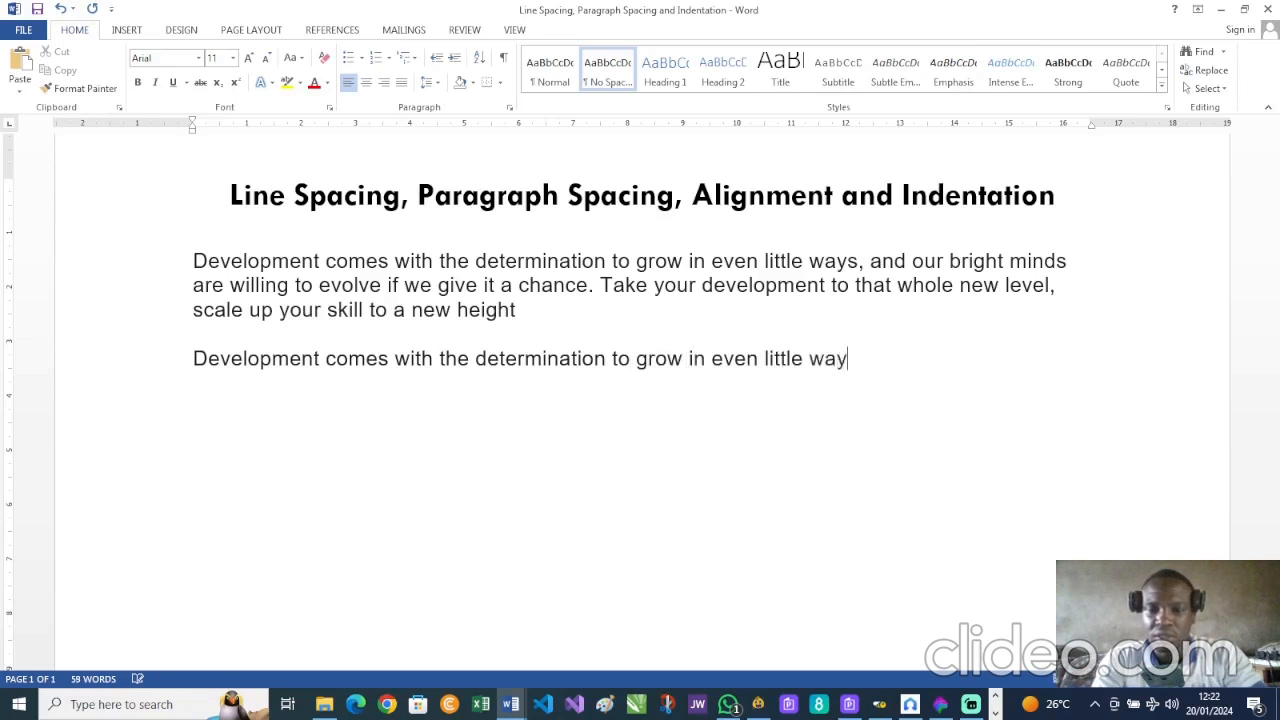
type("s, an")
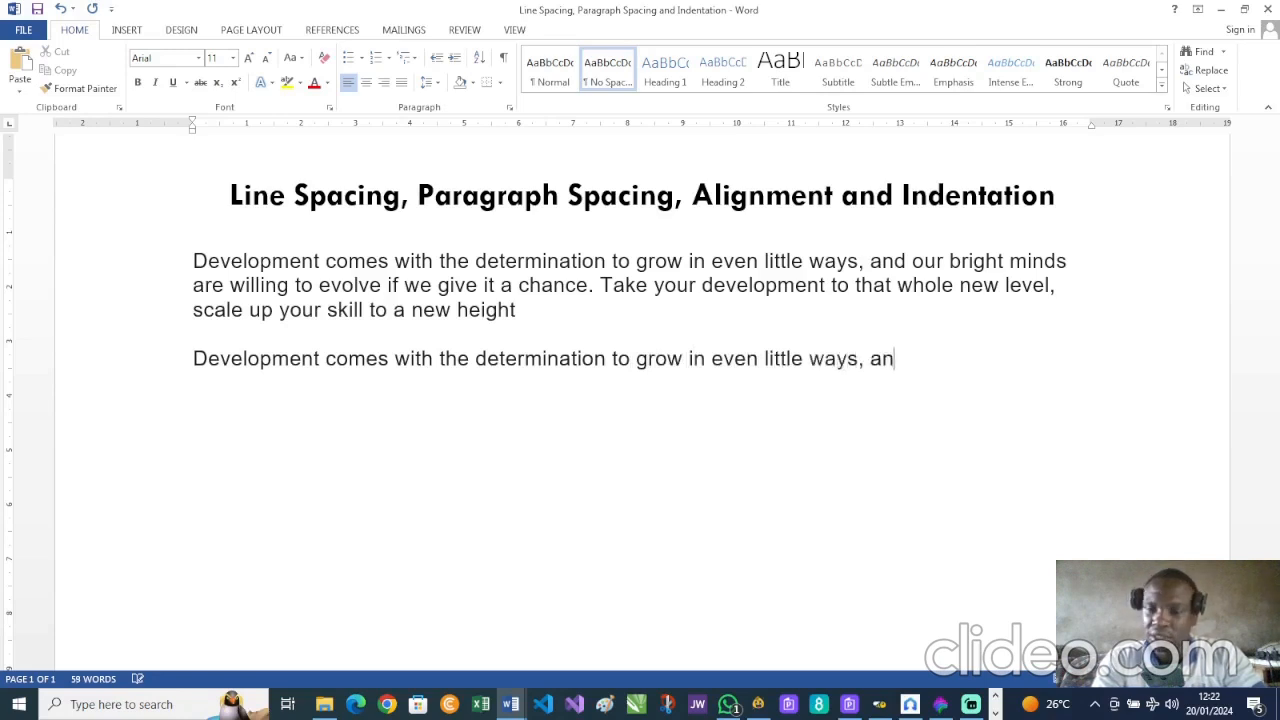
type("d our bri")
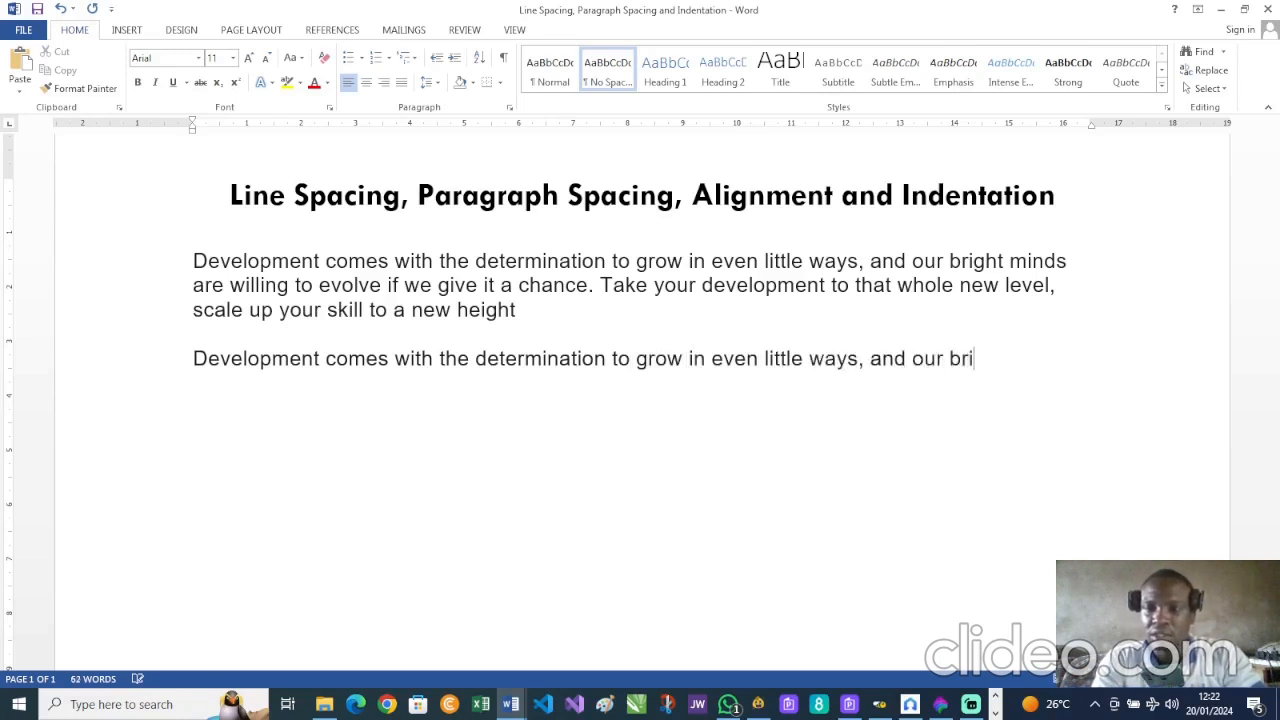
type("ght minds")
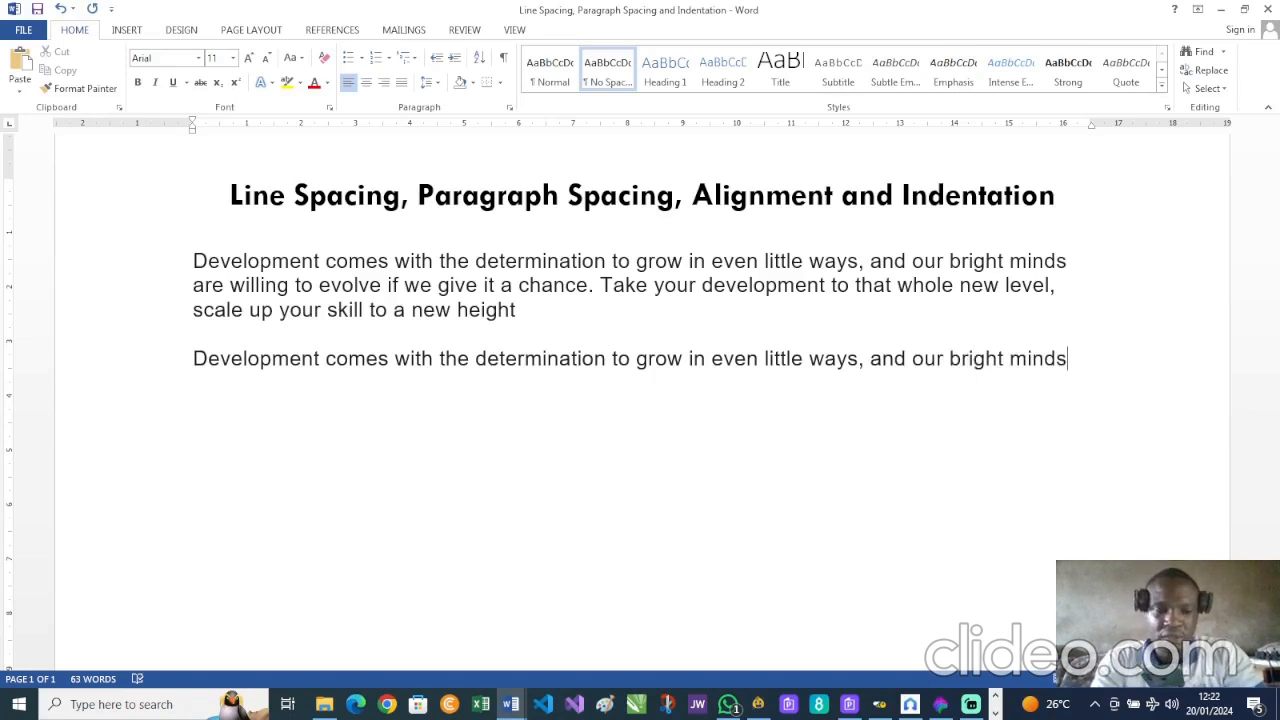
type("are")
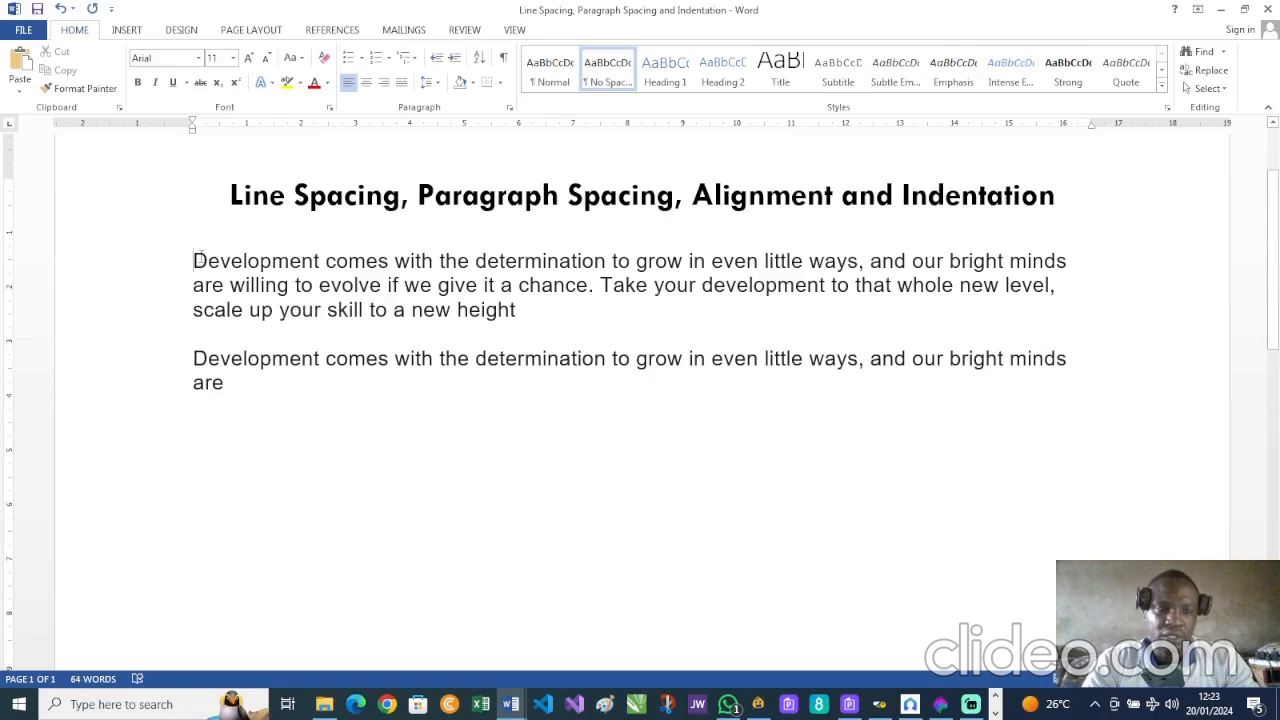
Highlight the lines of the first paragraph one at a time to examine where each line begins and ends.
left_click(150, 271)
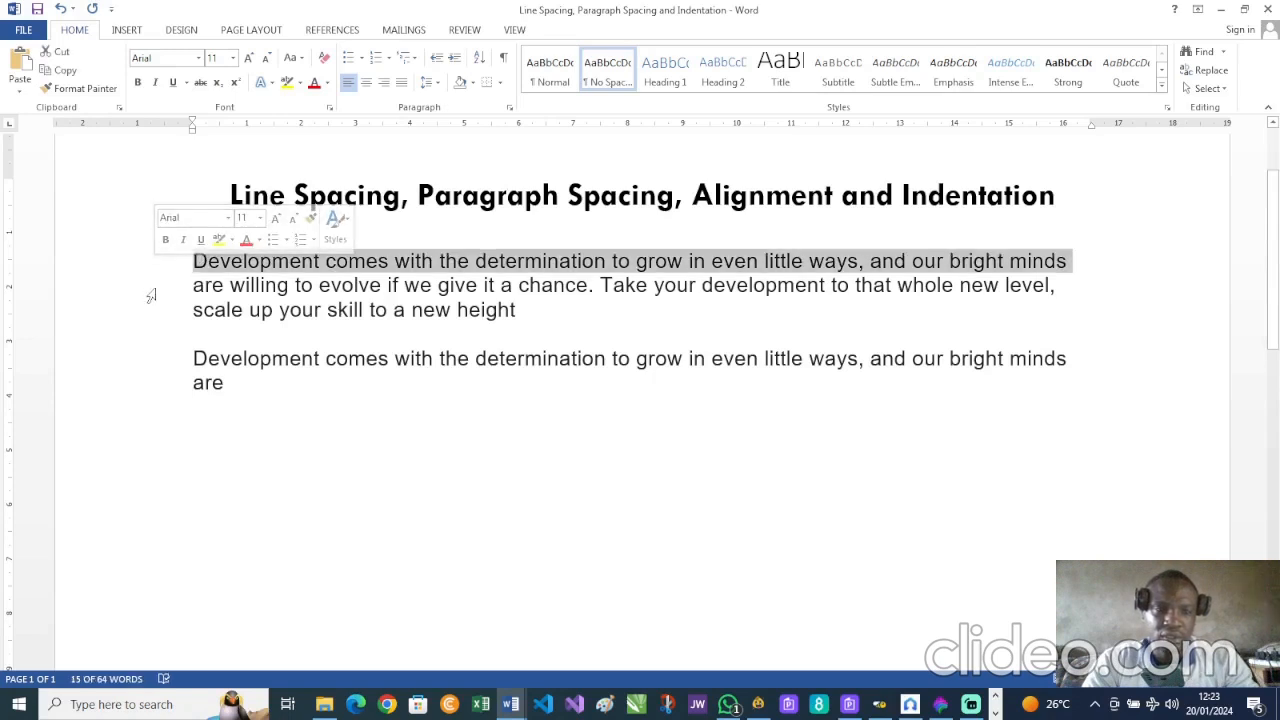
left_click(150, 293)
left_click(151, 310)
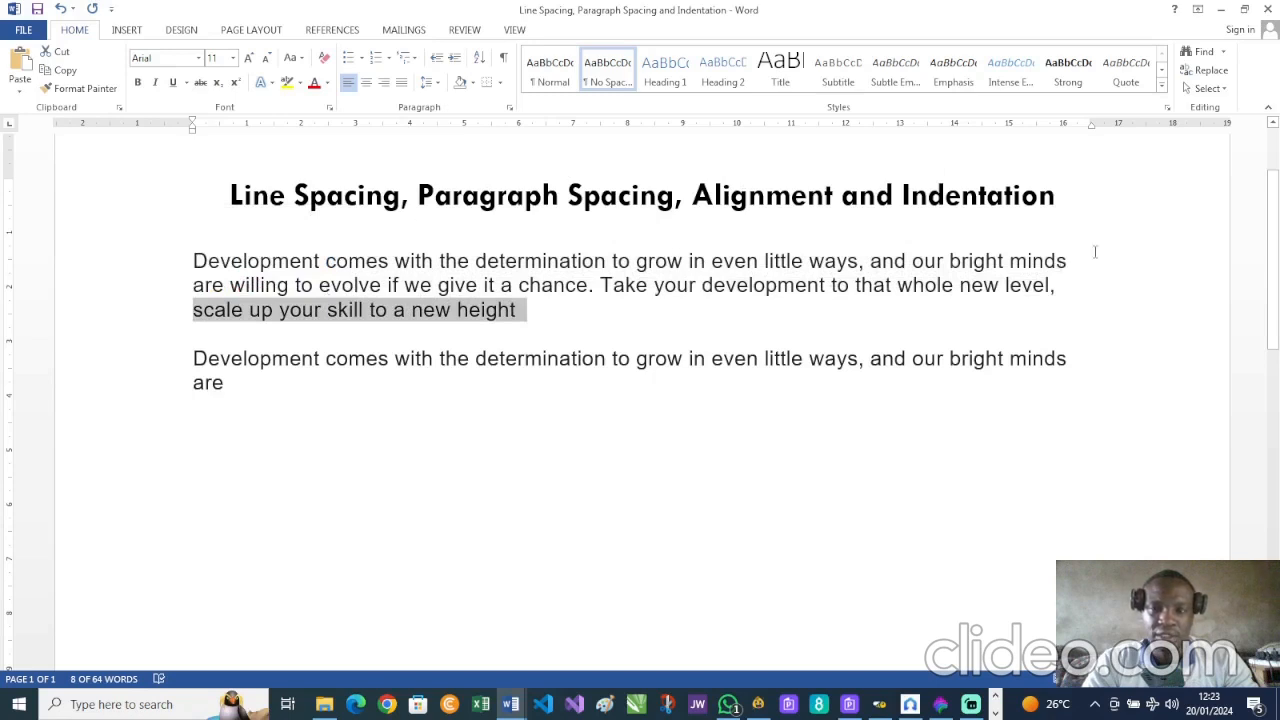
left_click_drag(1070, 260, 192, 262)
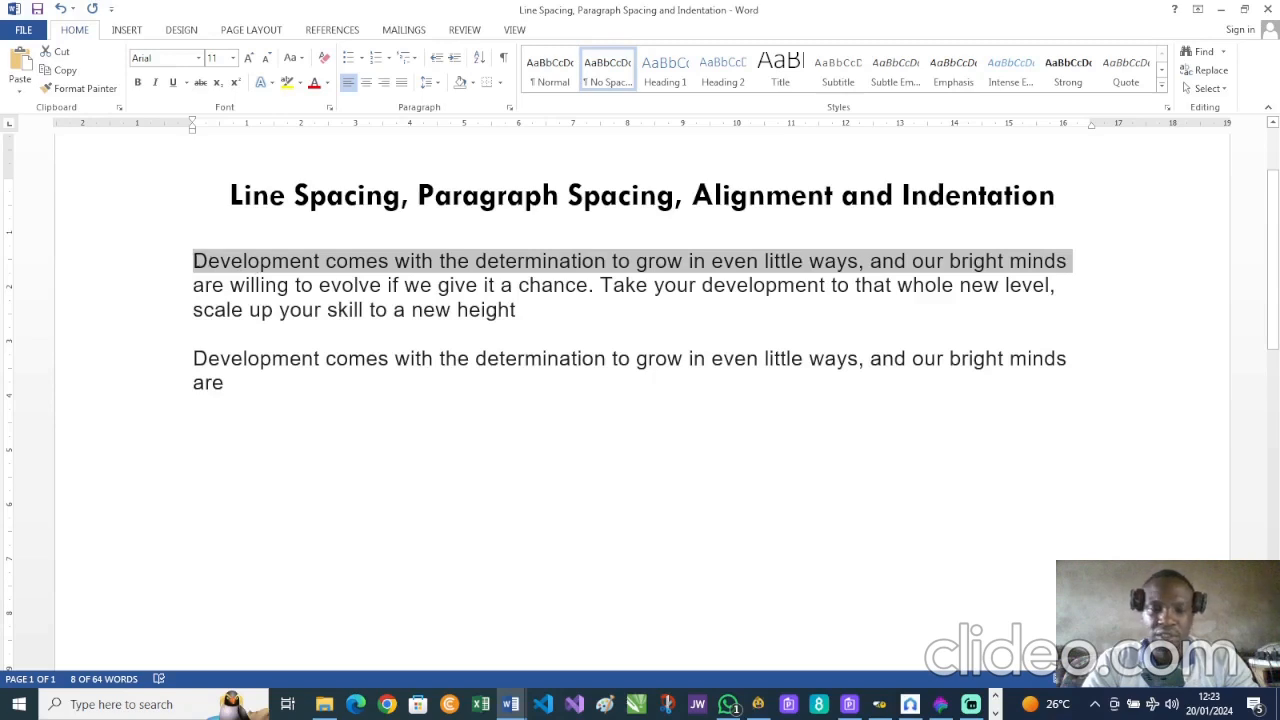
left_click_drag(192, 262, 197, 262)
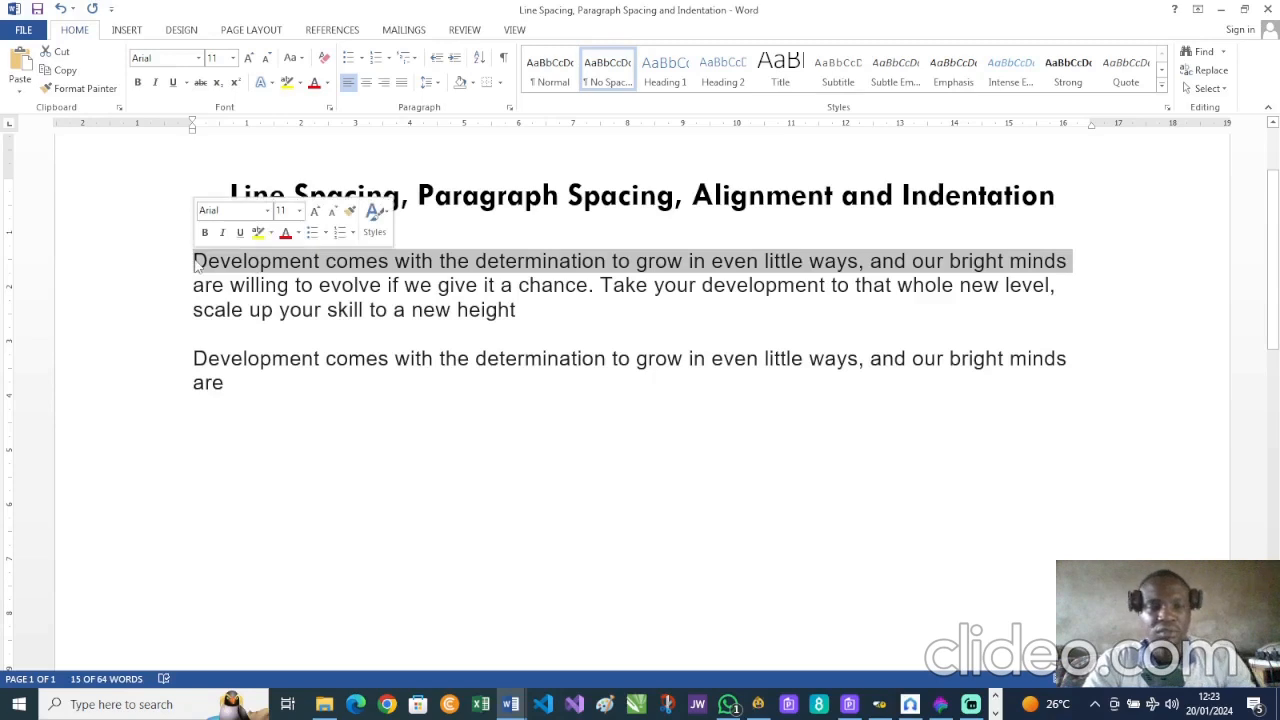
left_click(196, 262)
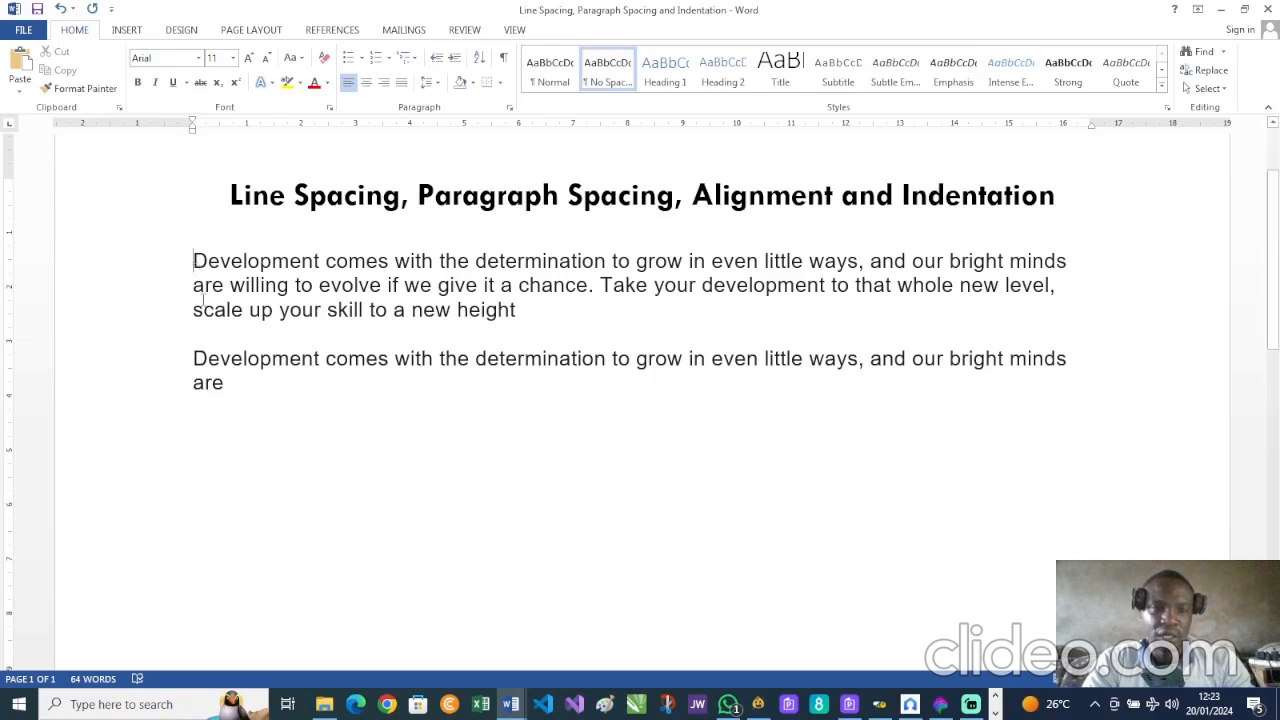
left_click(152, 268)
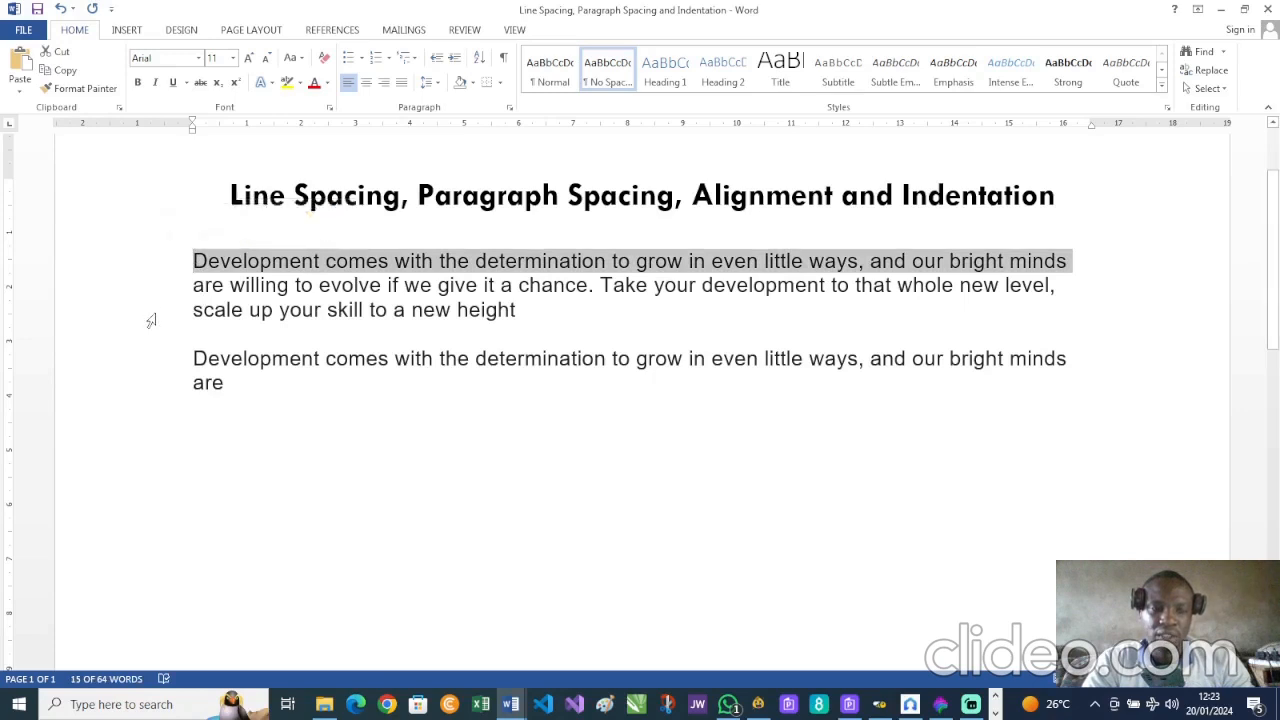
Turn on the Line Number display in the status bar, keeping the cursor at the end of the second paragraph.
left_click(257, 384)
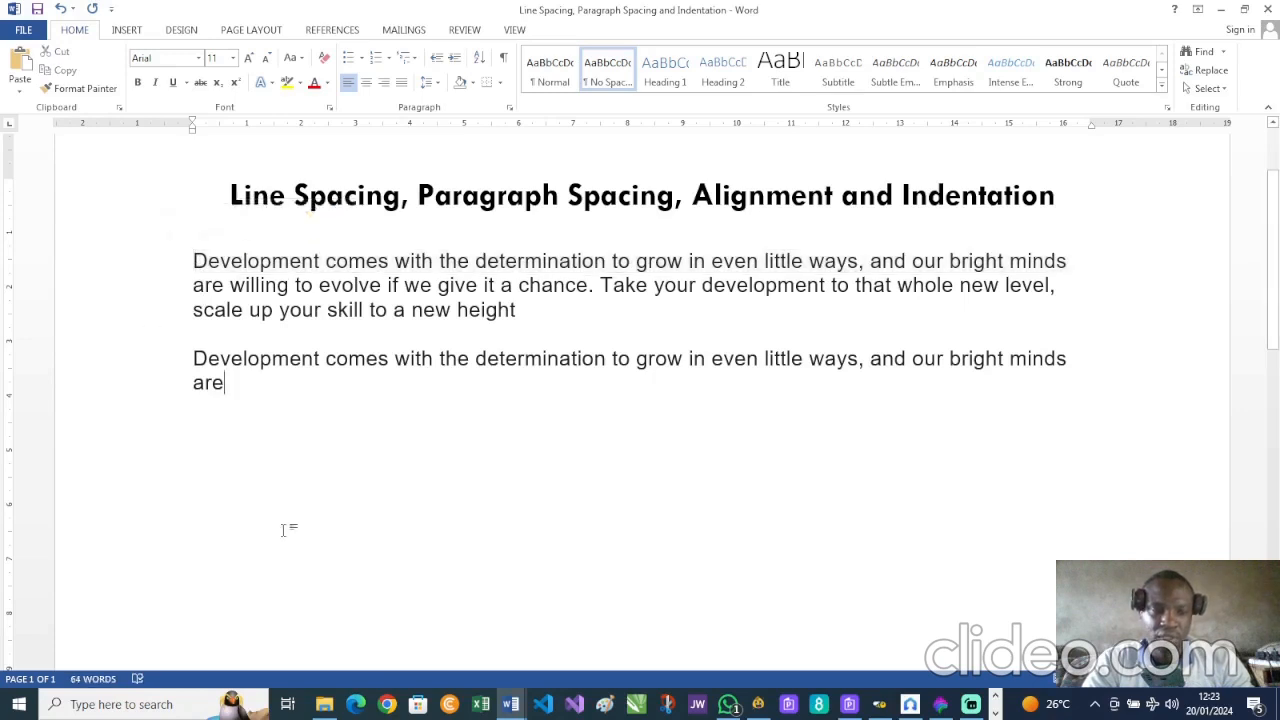
right_click(237, 682)
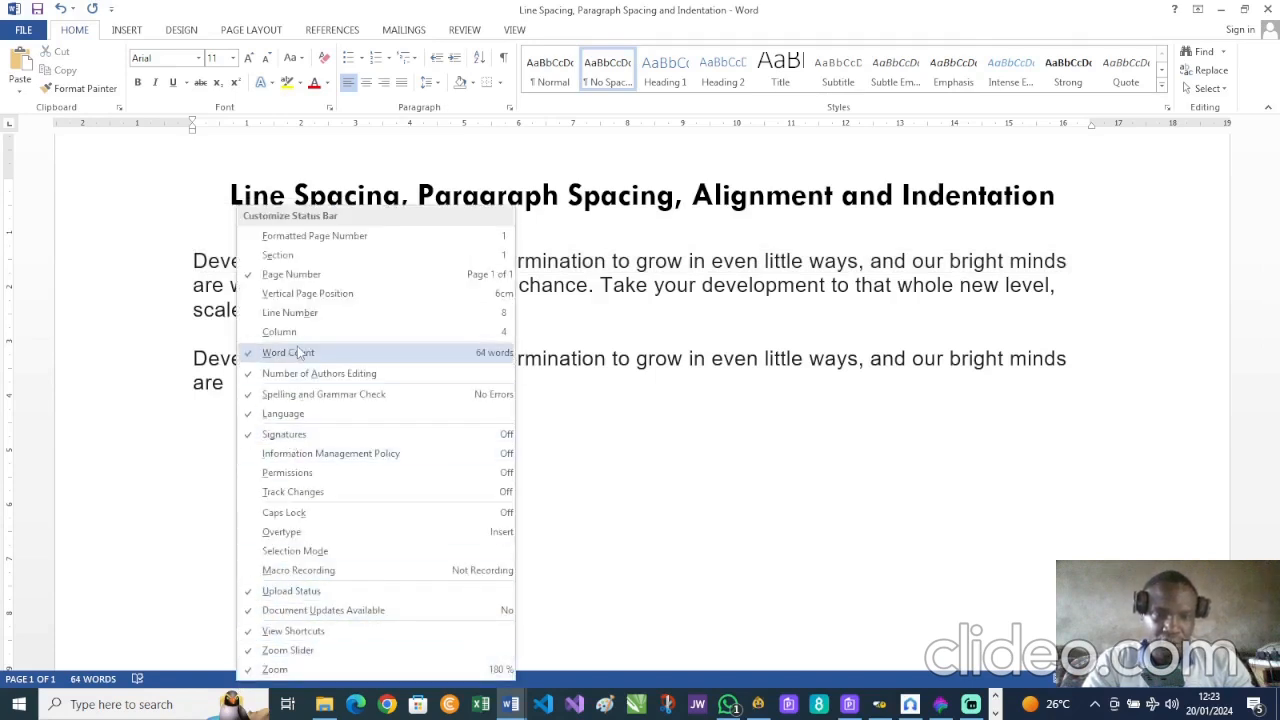
left_click(302, 314)
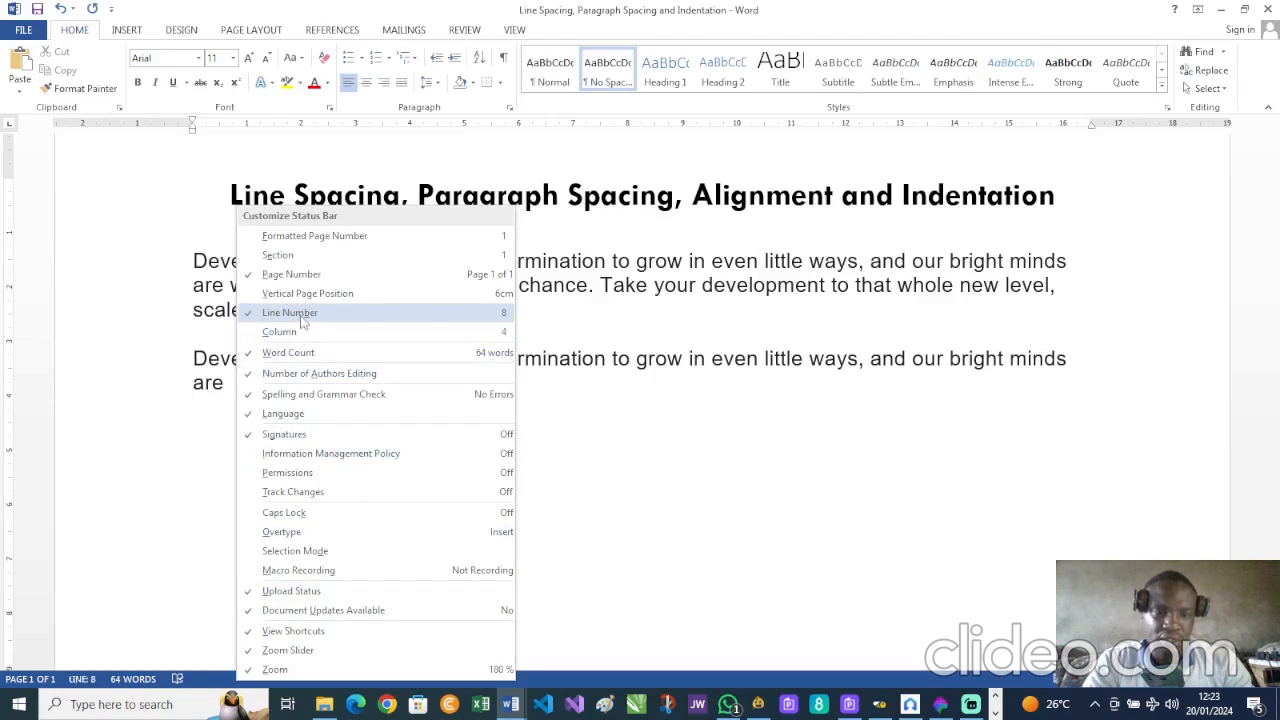
left_click(643, 406)
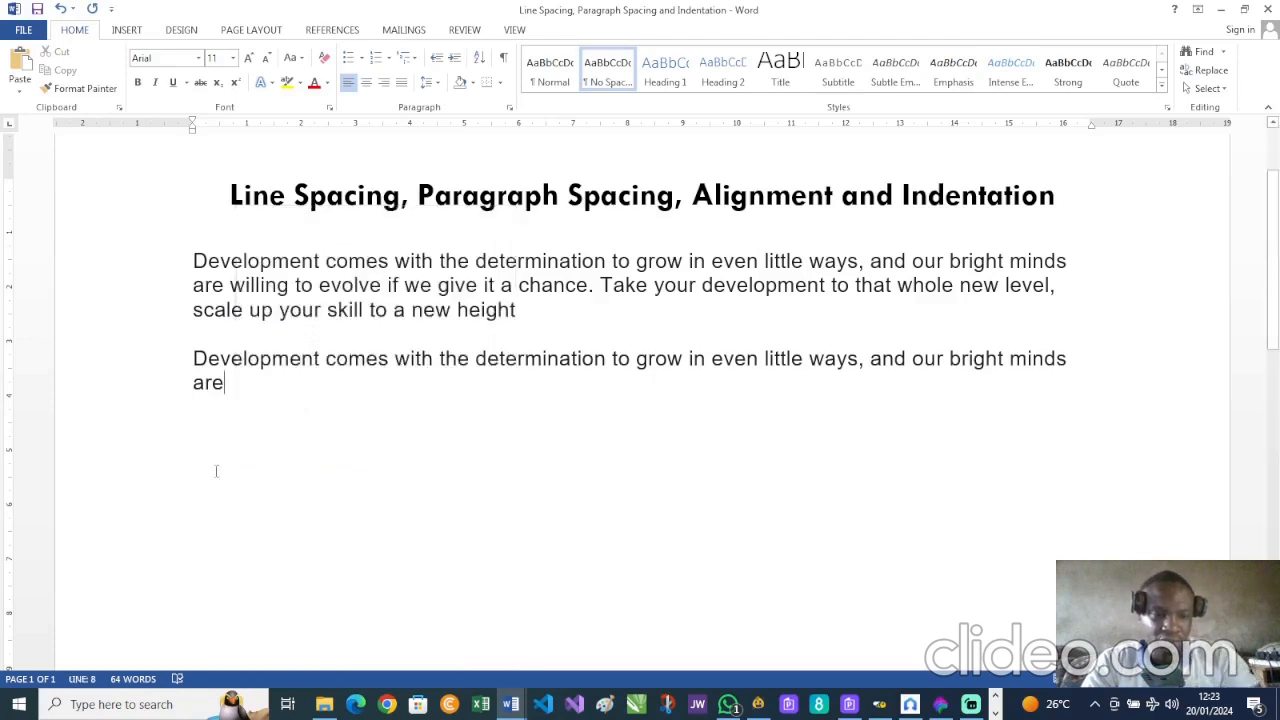
left_click(88, 680)
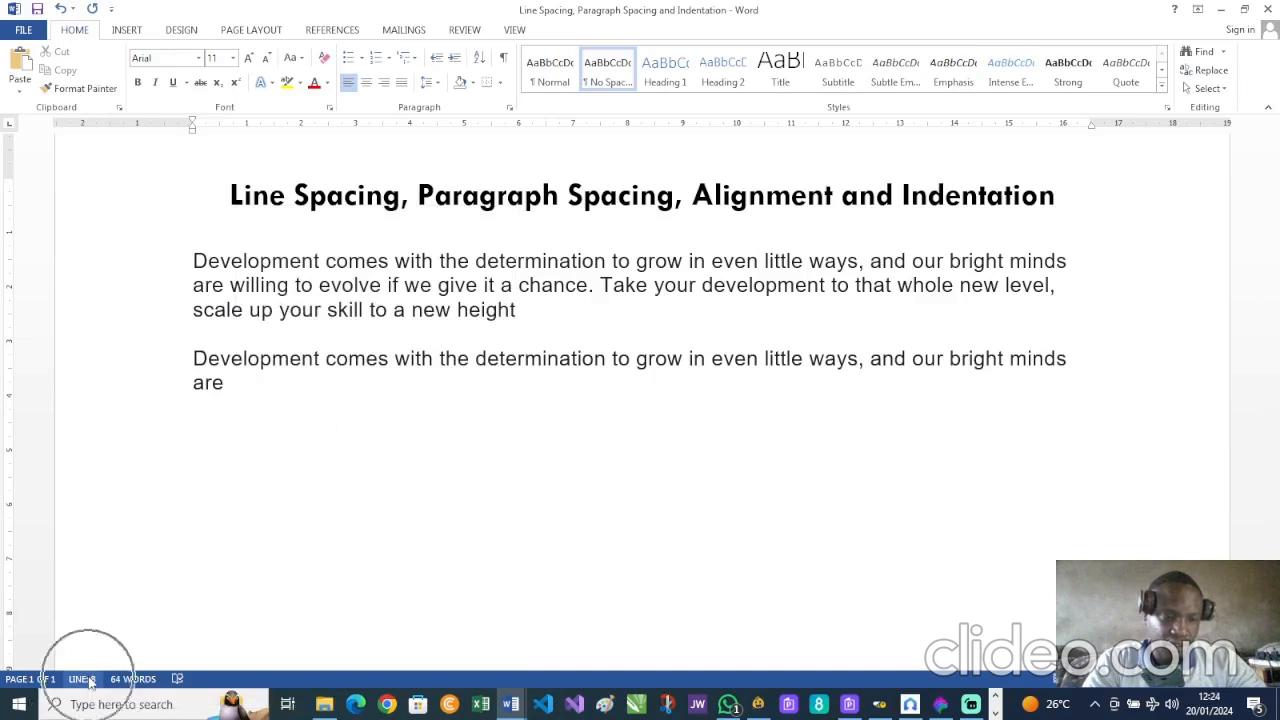
left_click(88, 680)
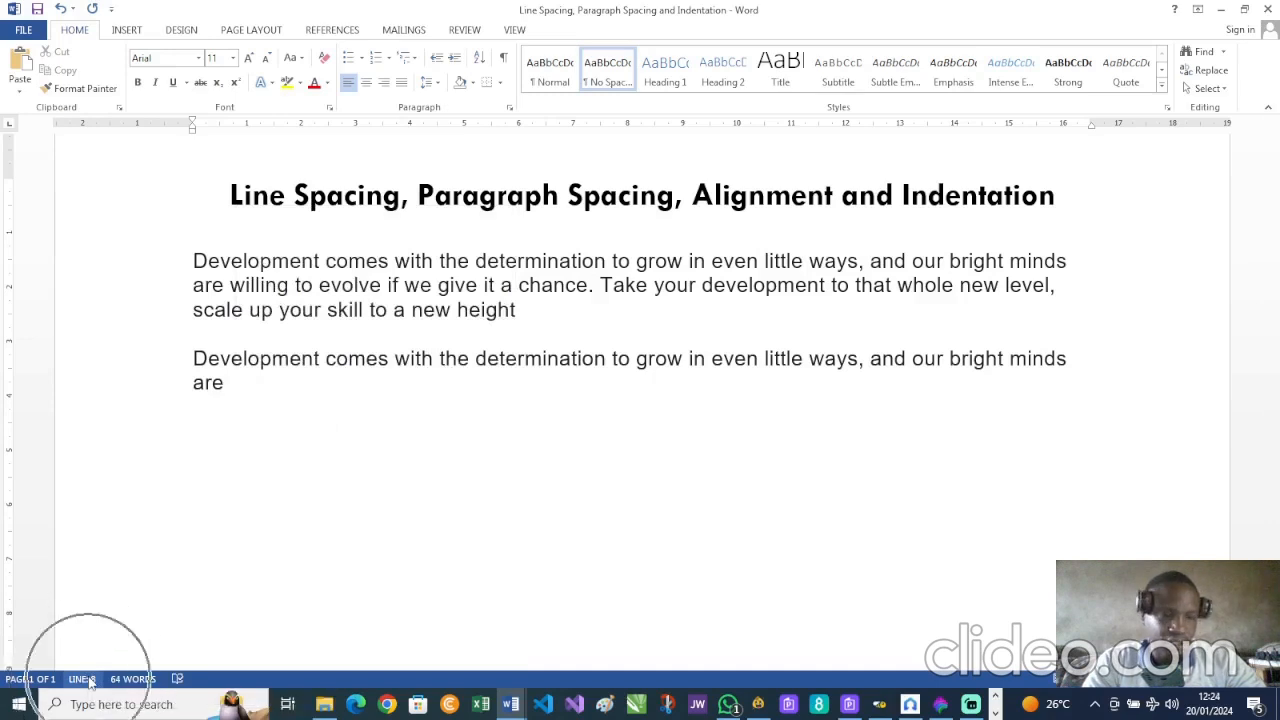
left_click(208, 613)
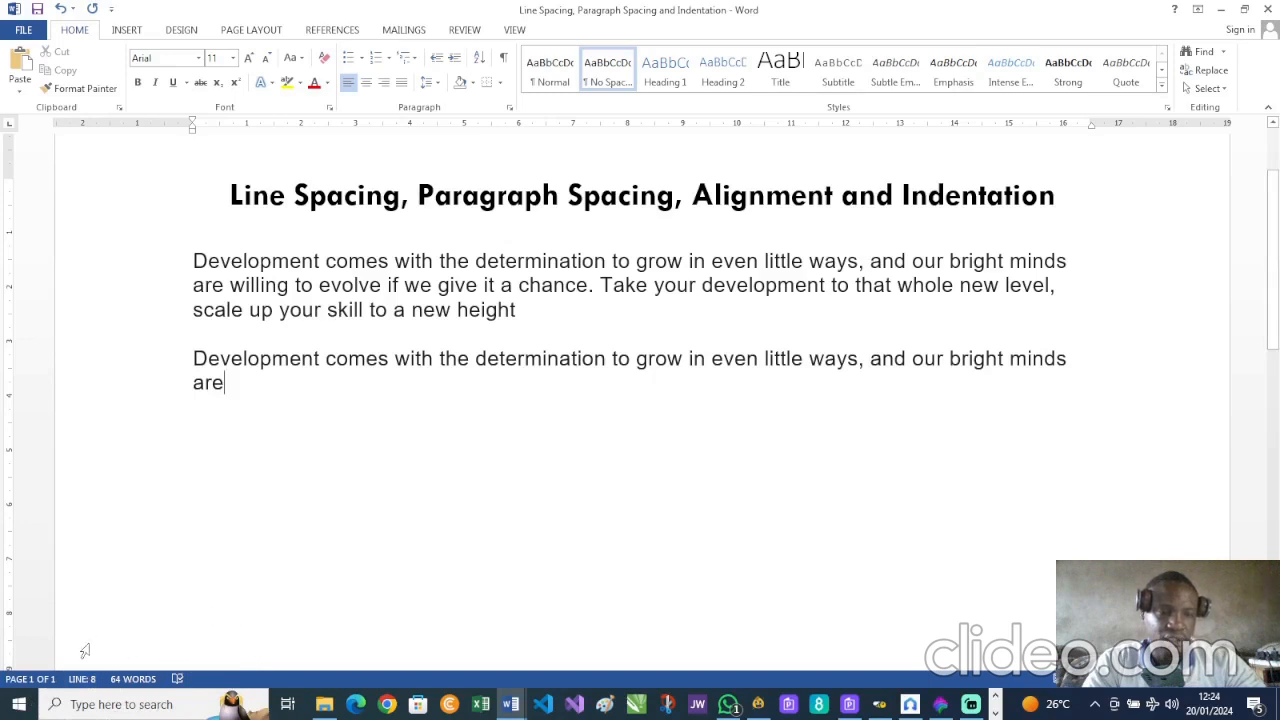
Highlight the title and the lines of both paragraphs in turn to examine the line number of each.
left_click(83, 206)
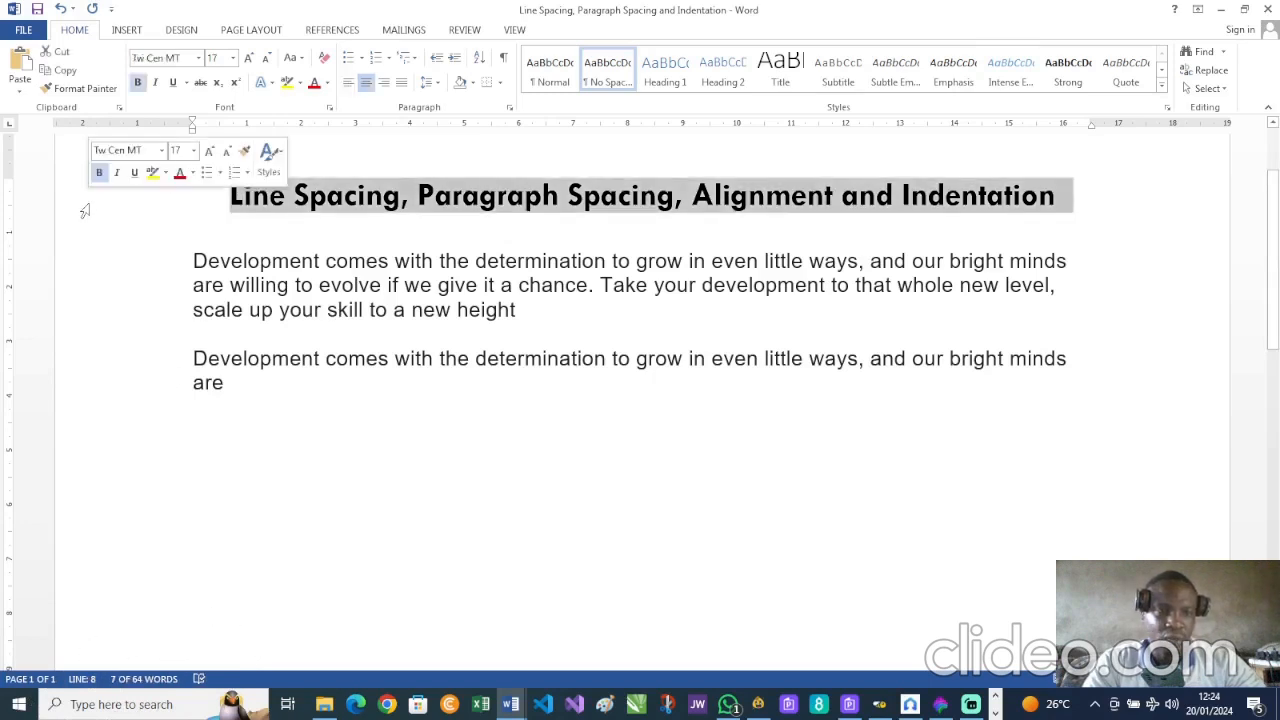
left_click(81, 267)
left_click(84, 292)
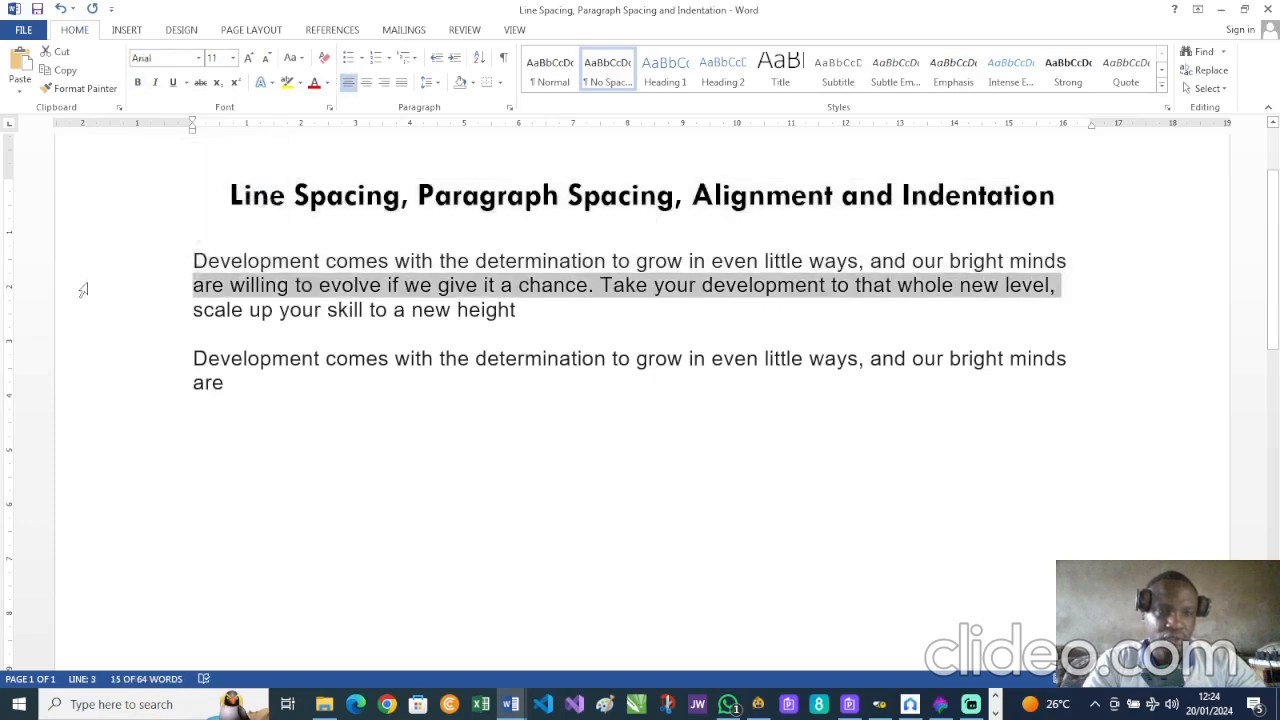
left_click(85, 316)
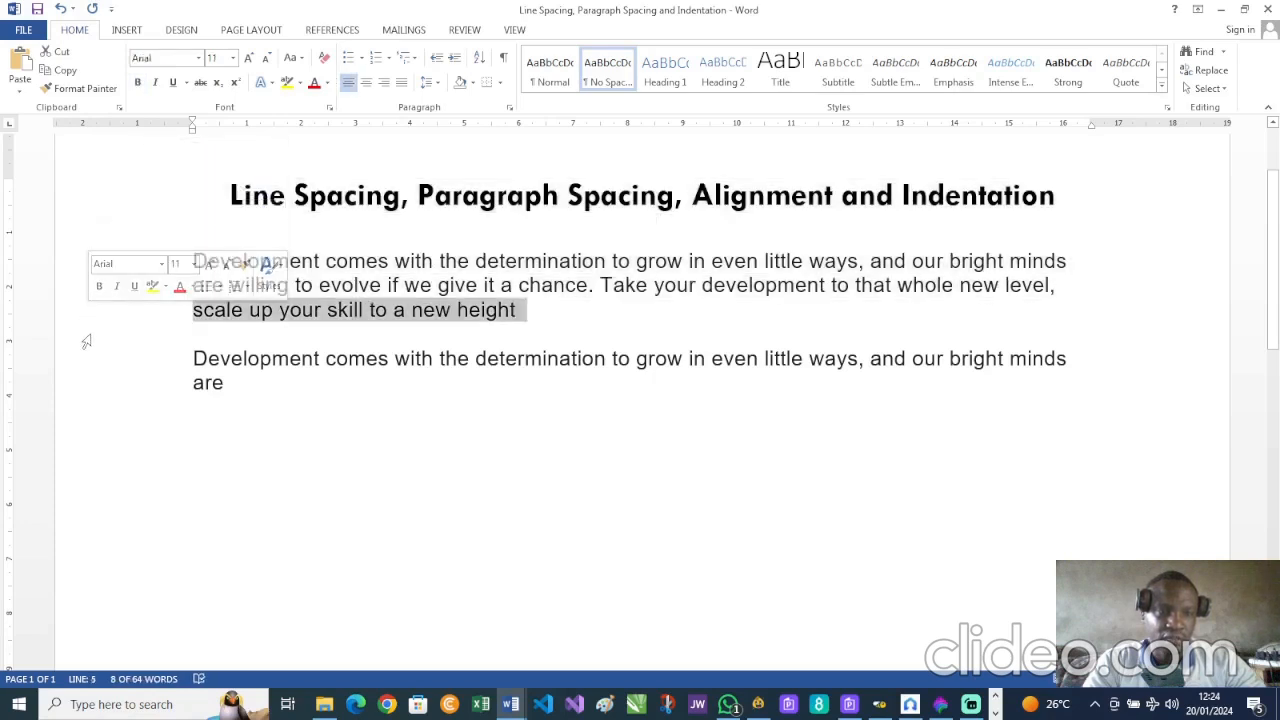
left_click(84, 338)
left_click(88, 364)
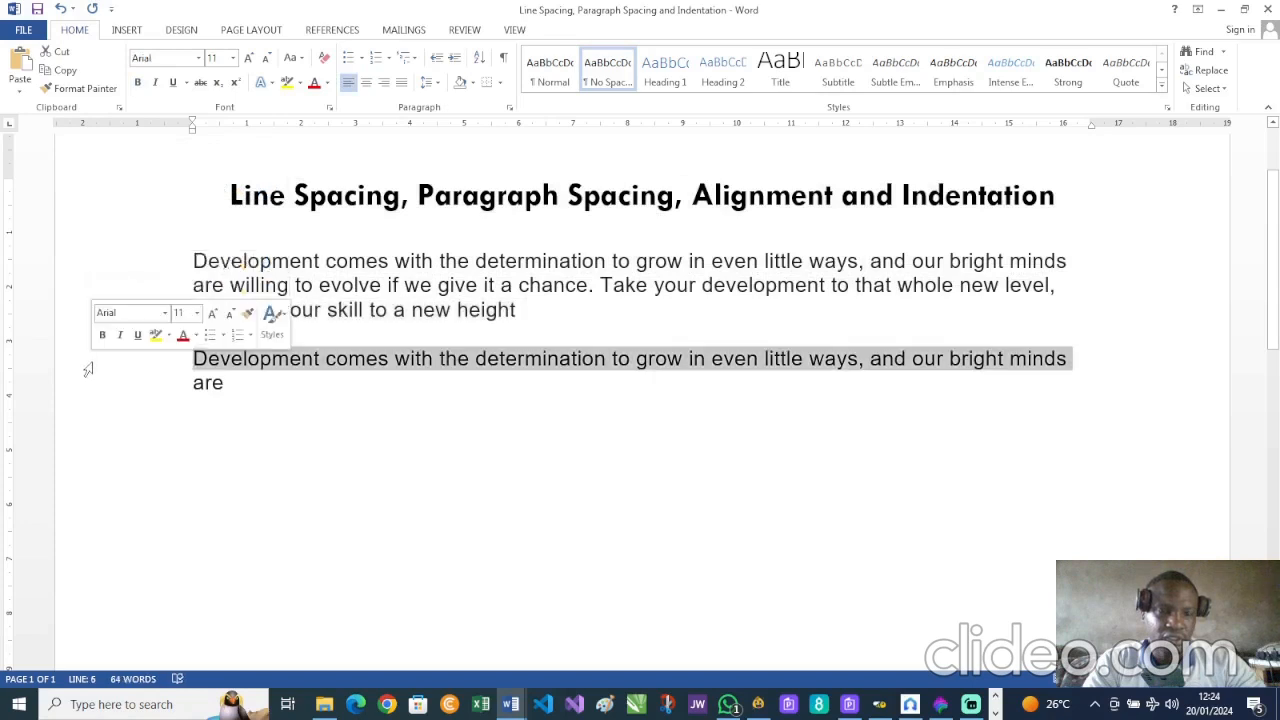
left_click(91, 385)
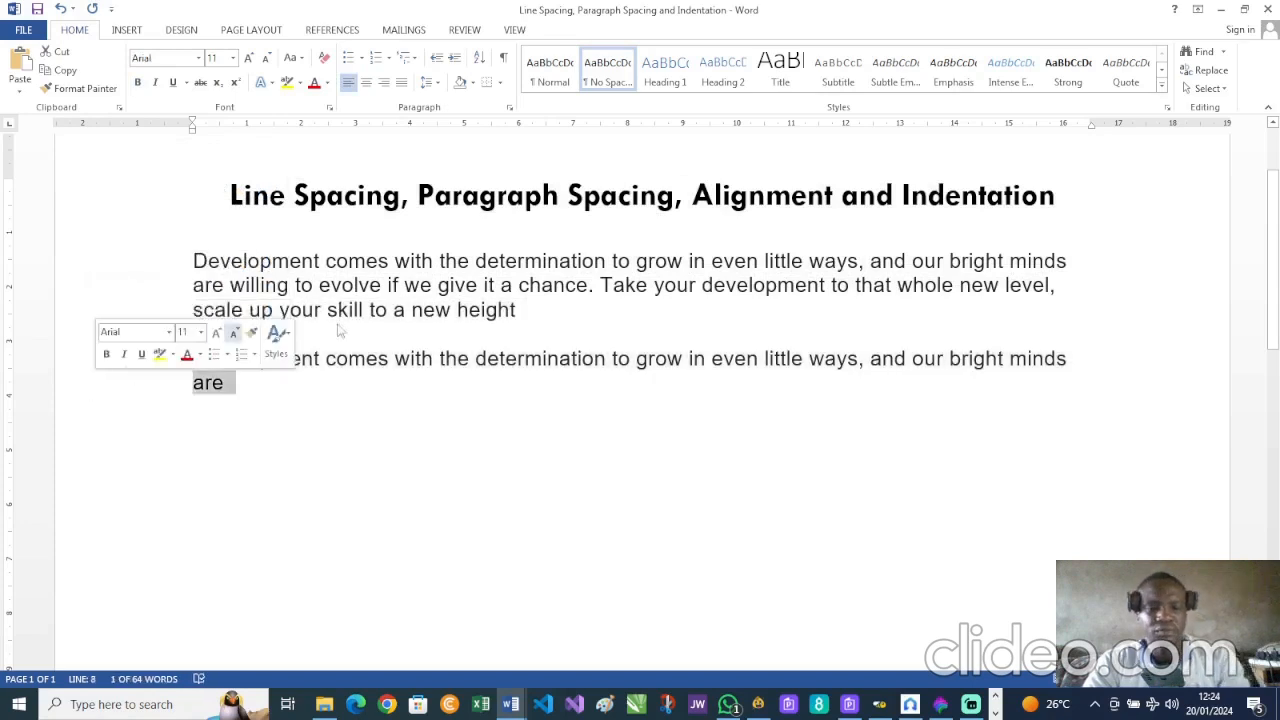
left_click(344, 379)
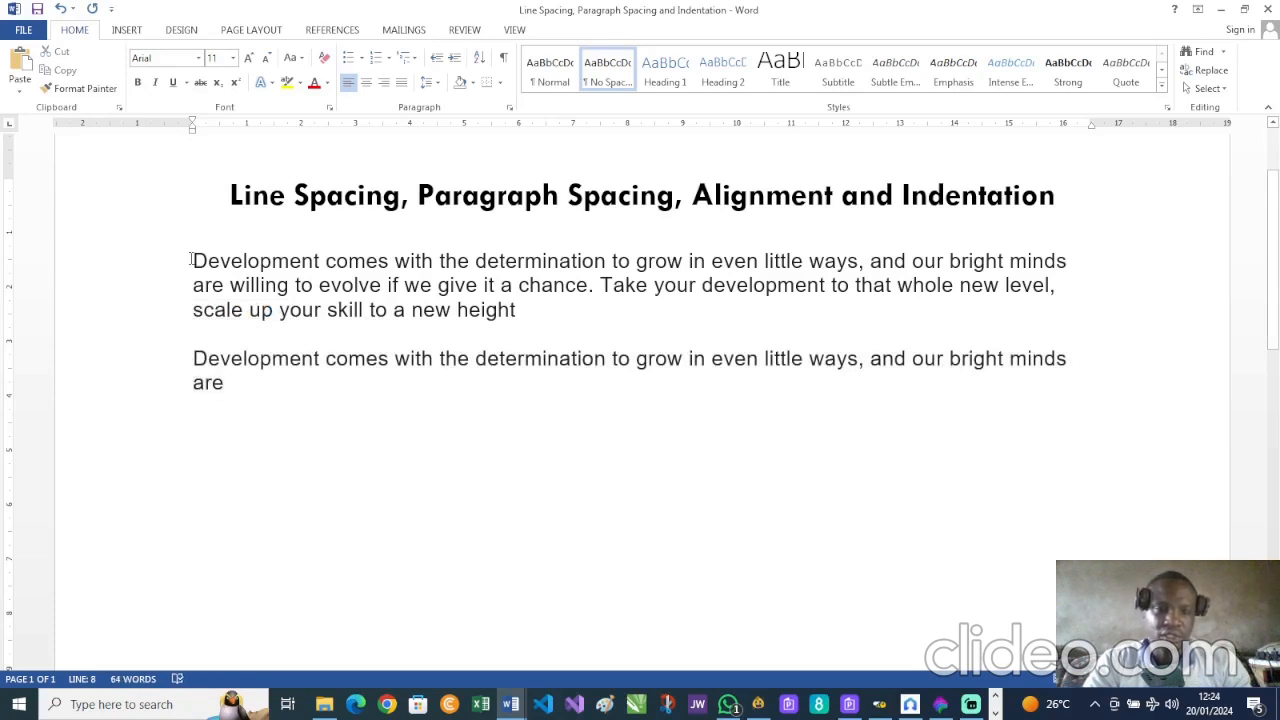
Highlight the lines of the first paragraph again to examine the spacing between them.
left_click(129, 271)
left_click(128, 295)
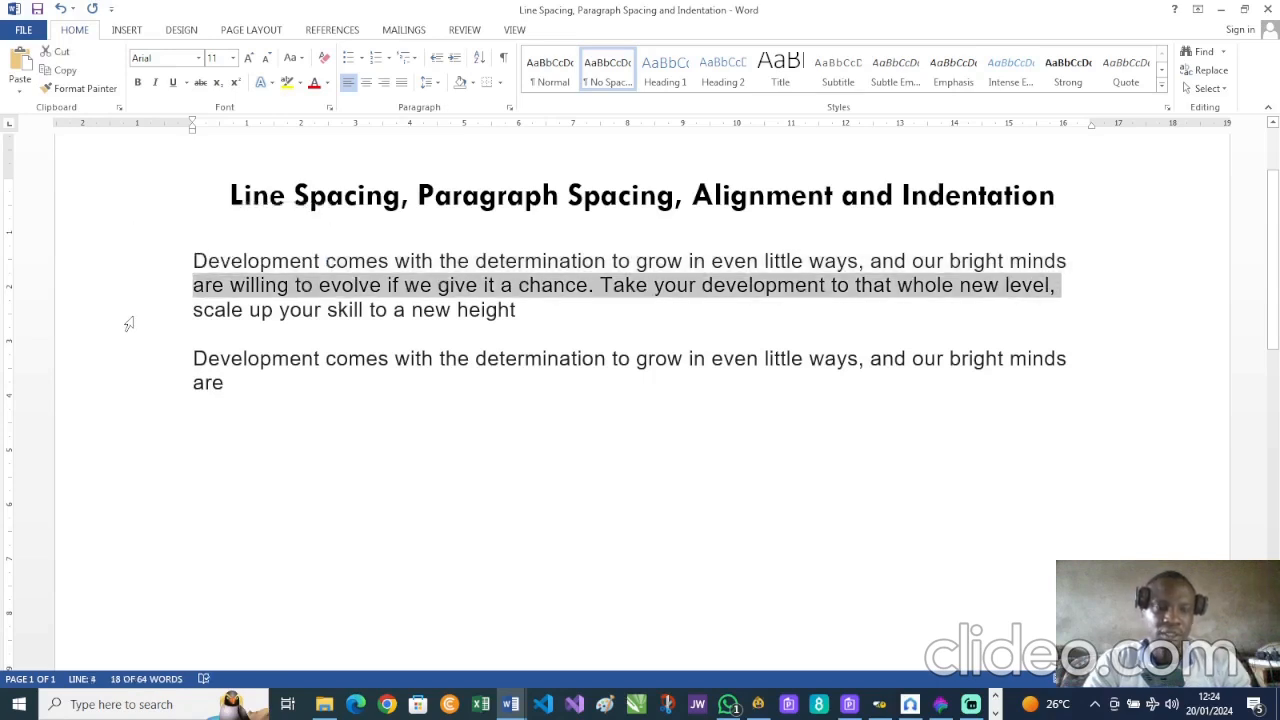
left_click(129, 322)
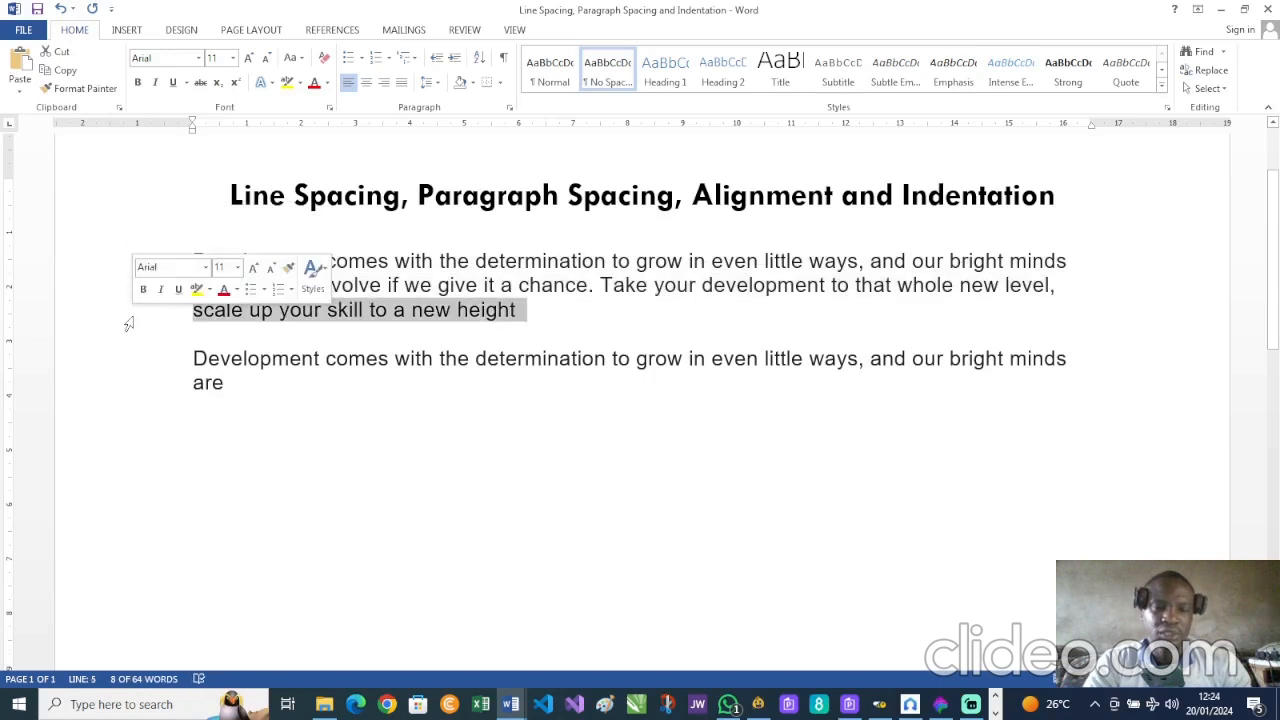
left_click(566, 325)
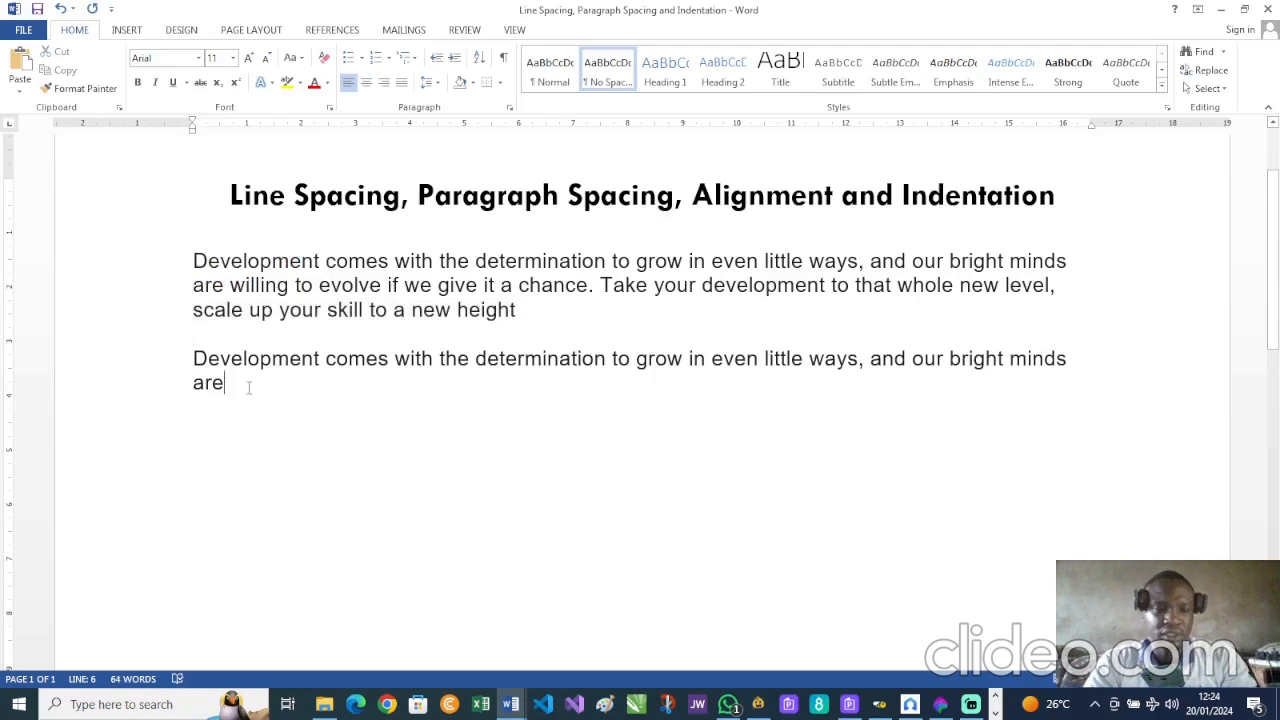
Replace the second paragraph with the sentence "Line spacing is the space in-between lines of text.".
left_click_drag(248, 388, 196, 362)
type("Line sp")
type("acel")
key("BackSpace")
key("BackSpace")
type("ing is the spa")
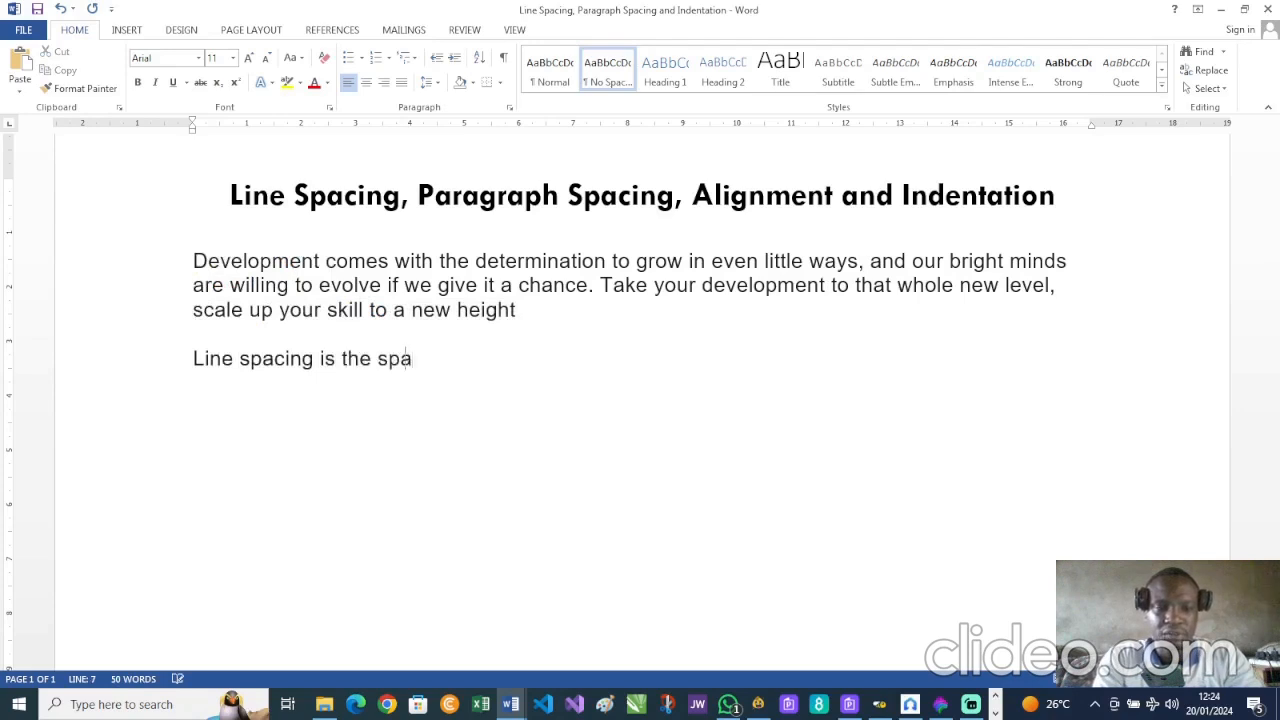
type("ce inbew")
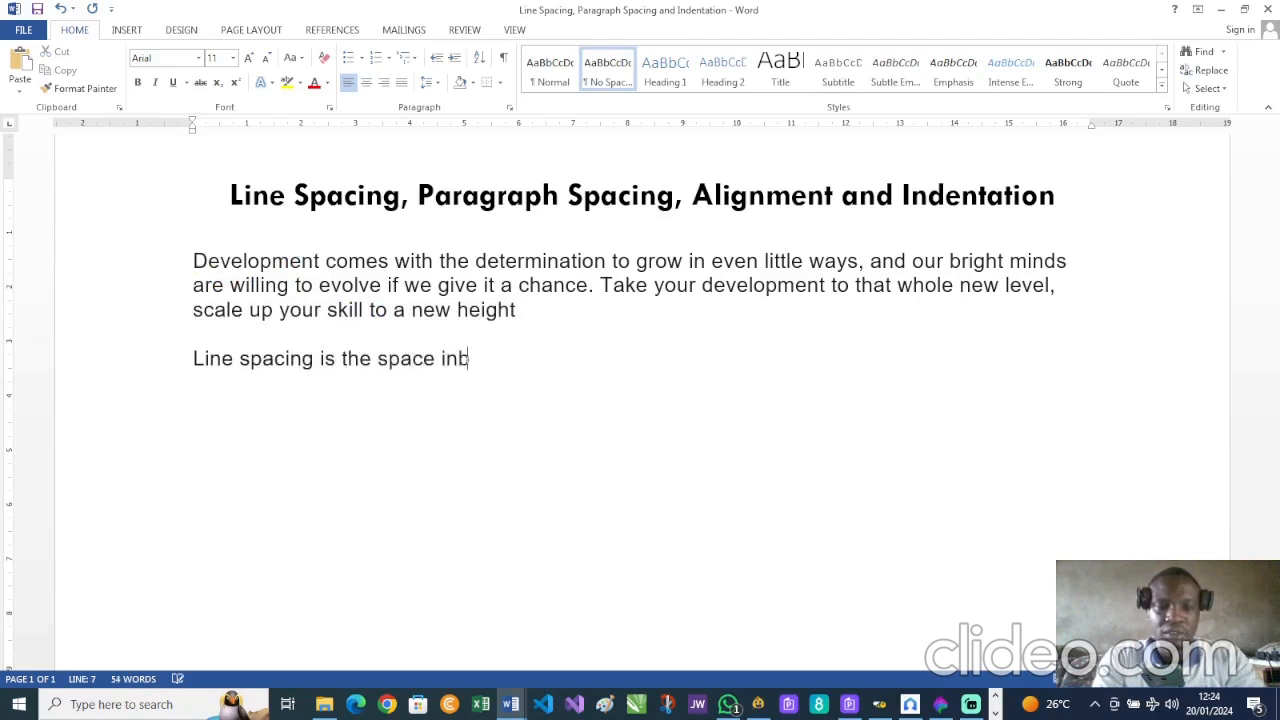
key("BackSpace")
key("BackSpace")
key("BackSpace")
type("-between ")
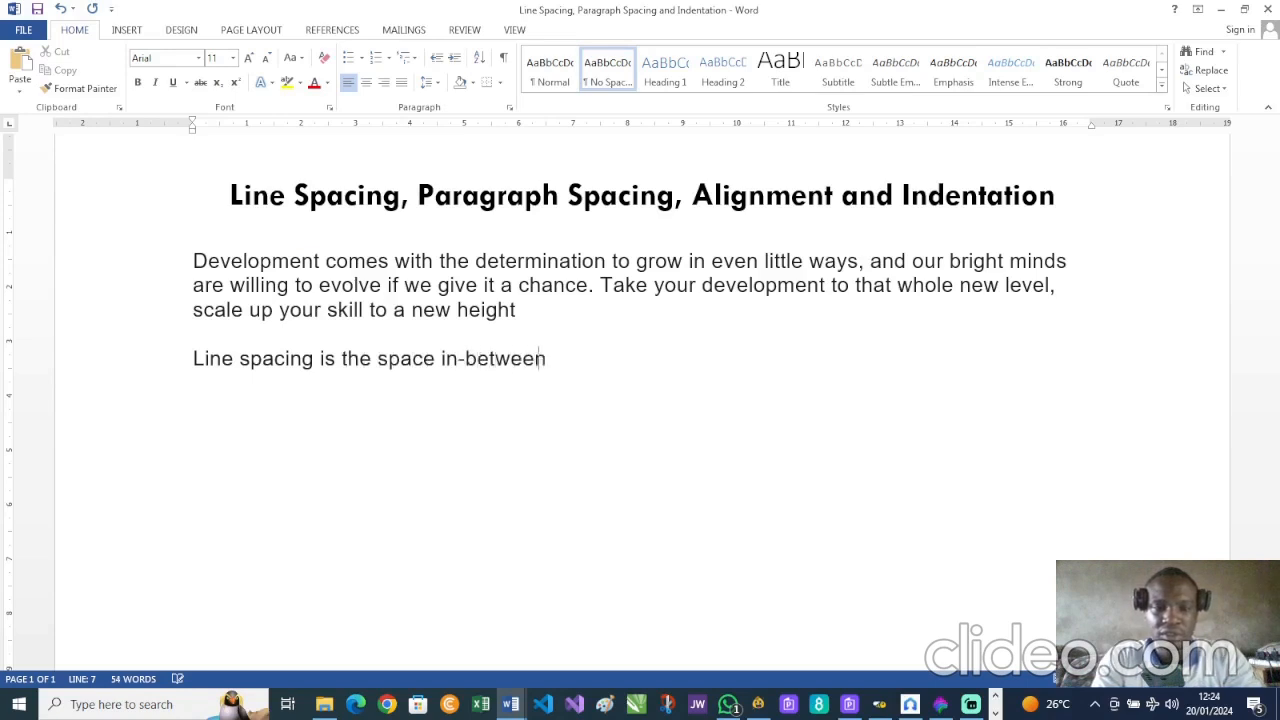
type("line")
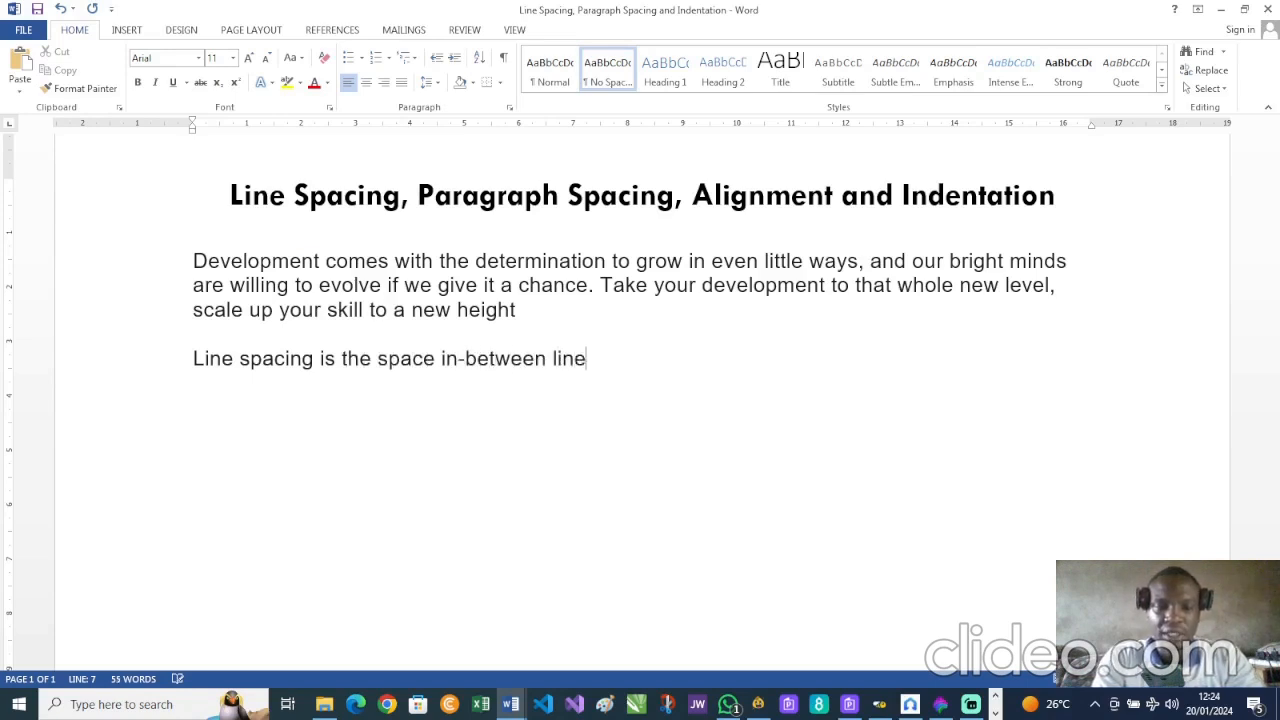
type("s of text.")
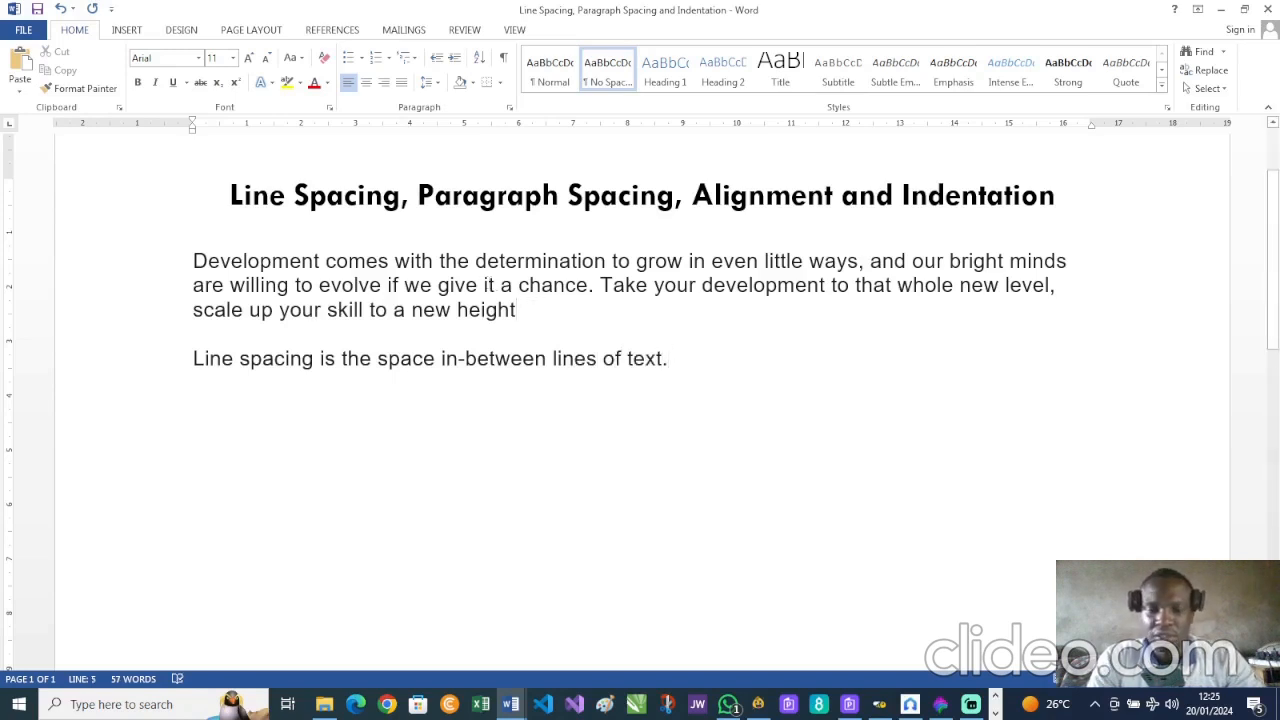
Duplicate the first paragraph below itself, separated by a blank line and placed above the line spacing definition.
key("Return")
key("Return")
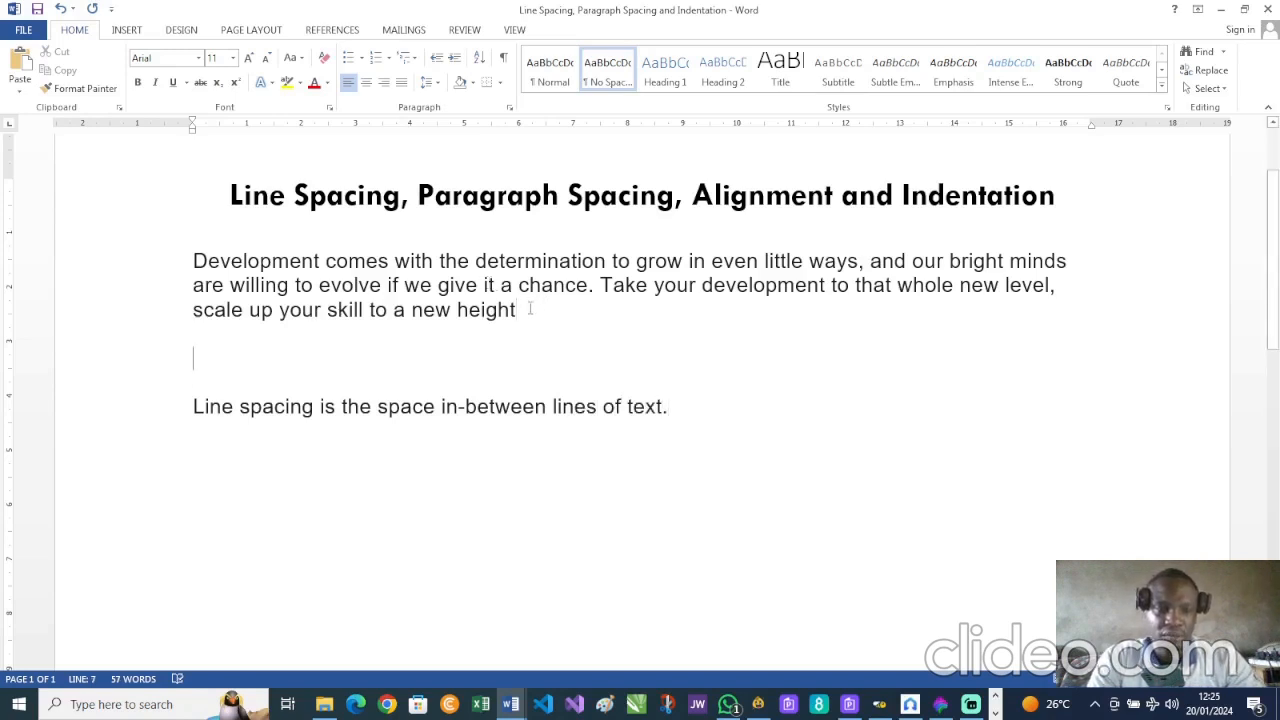
left_click_drag(530, 309, 233, 263)
key("ctrl+c")
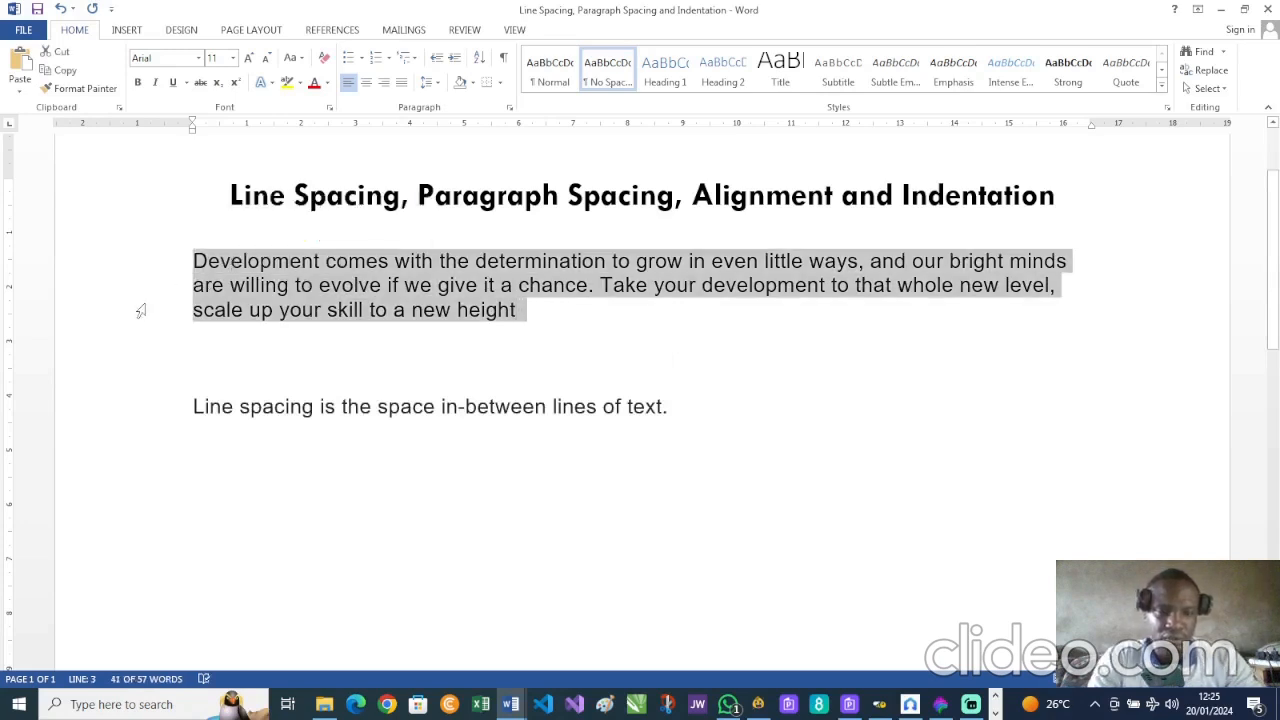
left_click(216, 360)
key("ctrl+v")
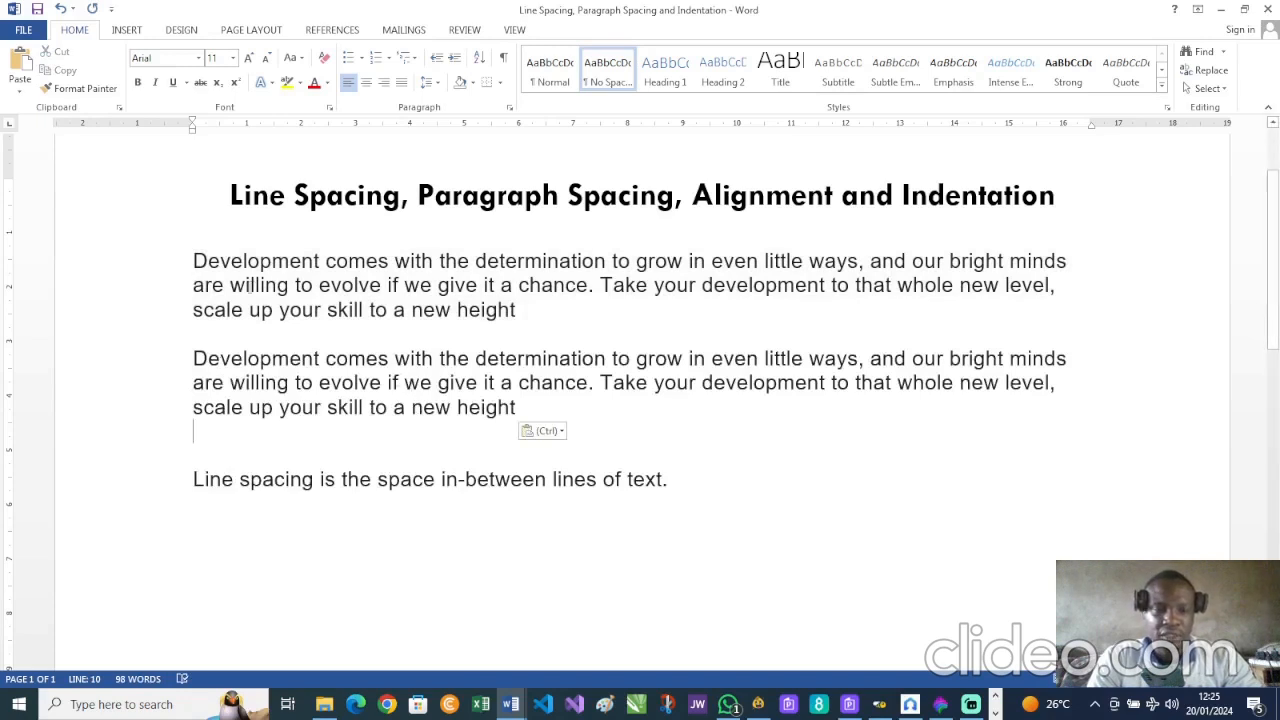
Show the paragraph marks to examine where the title and each paragraph end, and hide them again.
left_click_drag(193, 261, 521, 316)
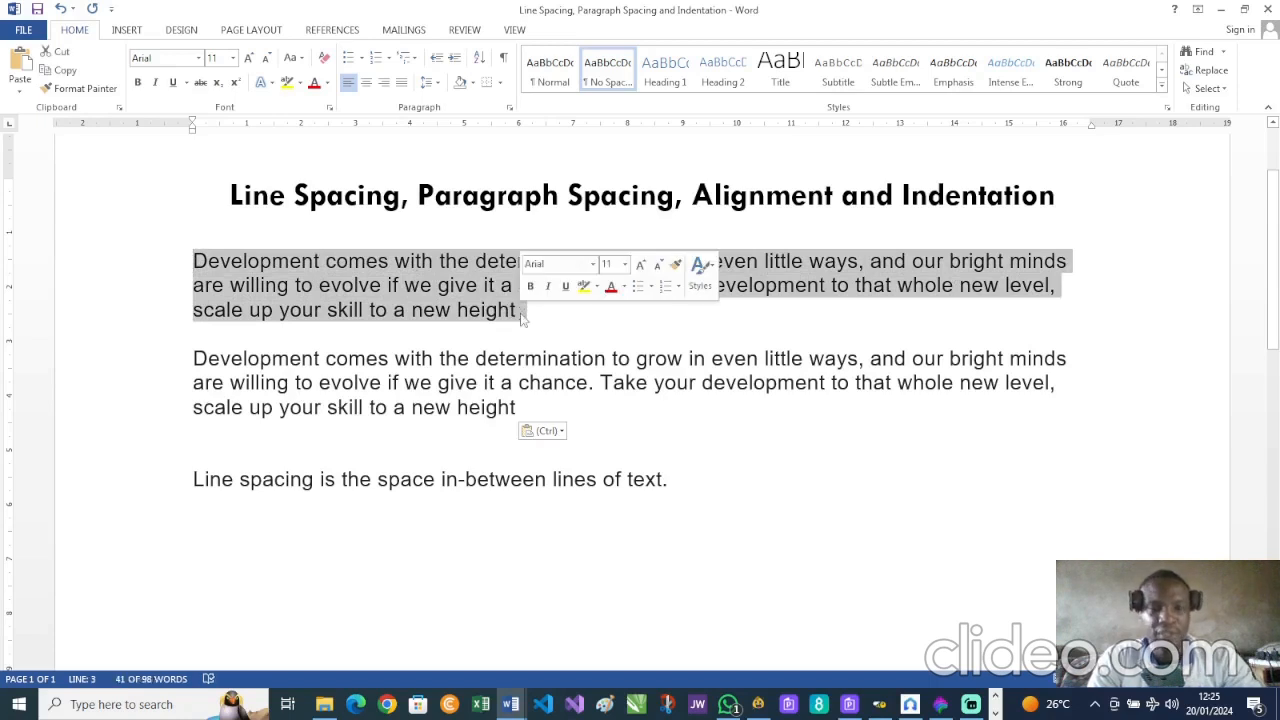
left_click(536, 324)
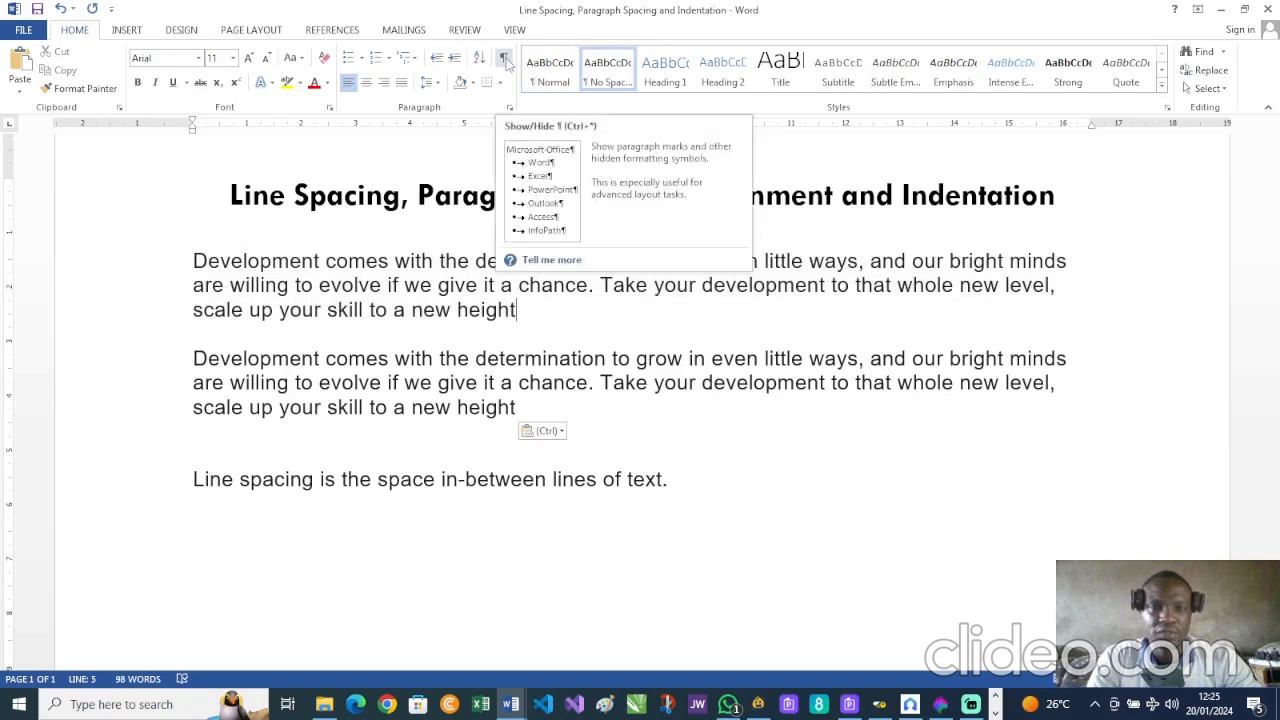
key("ctrl")
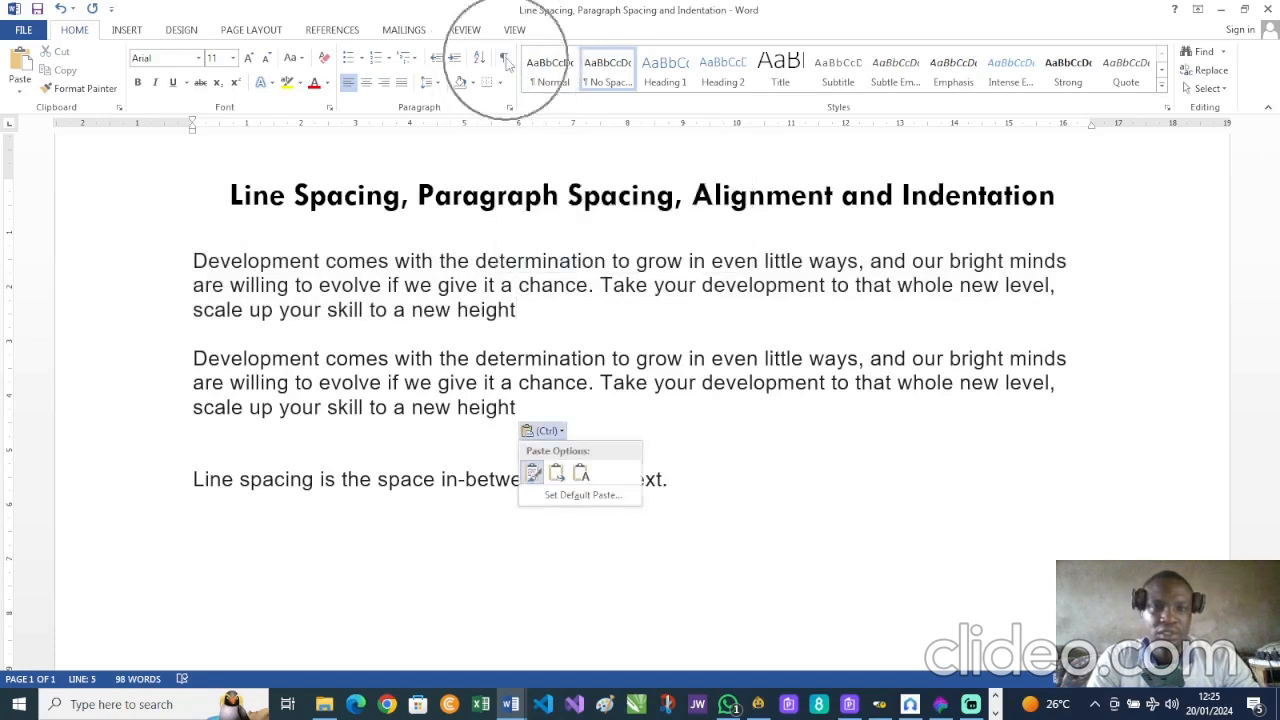
key("ctrl")
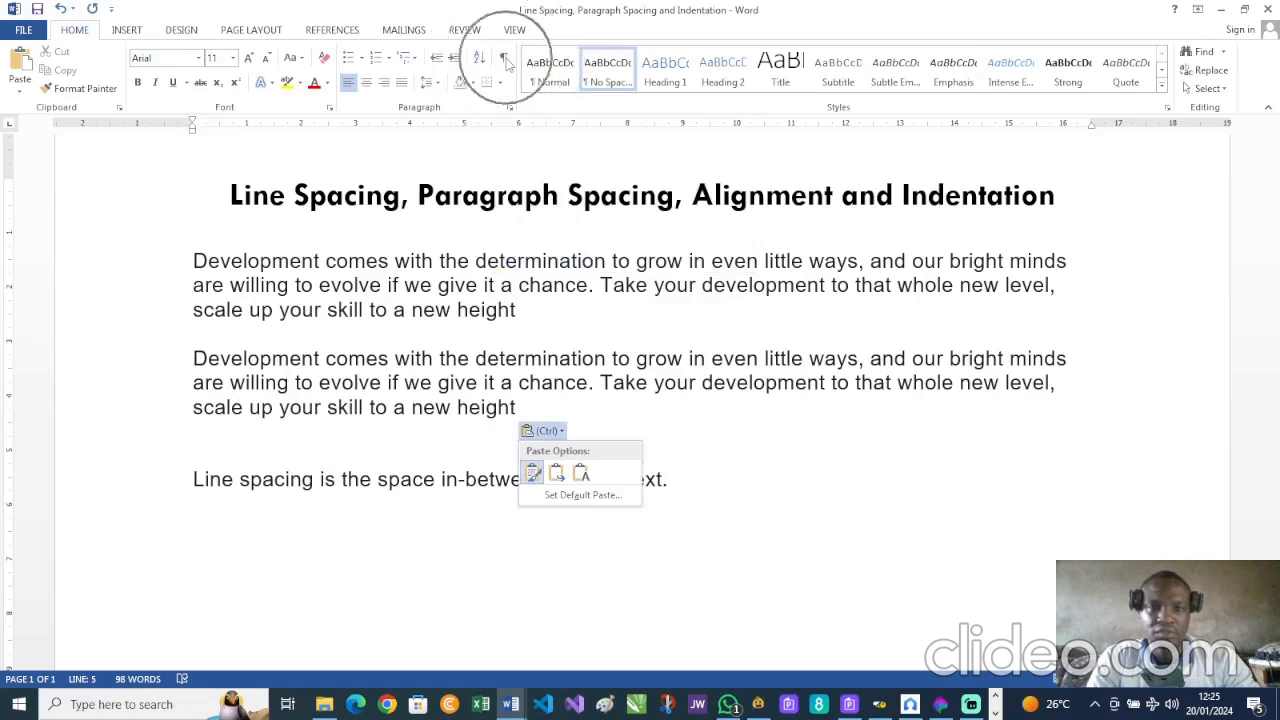
left_click(504, 59)
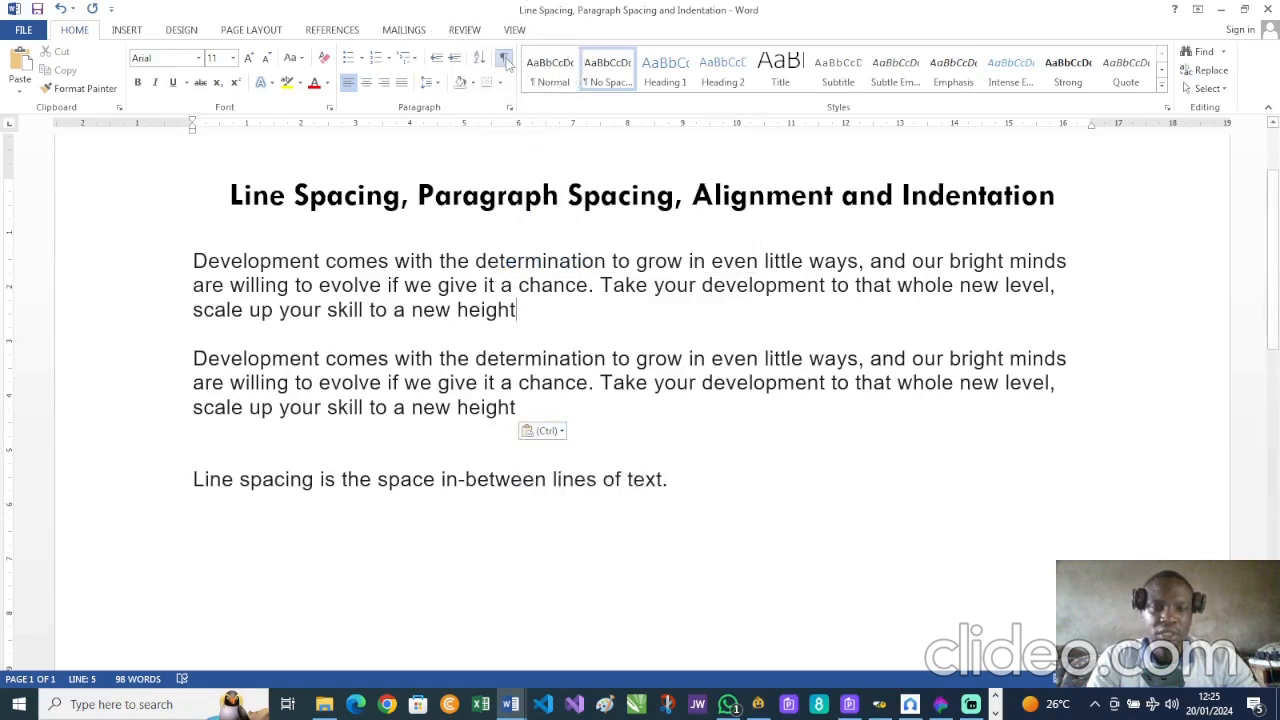
left_click(504, 59)
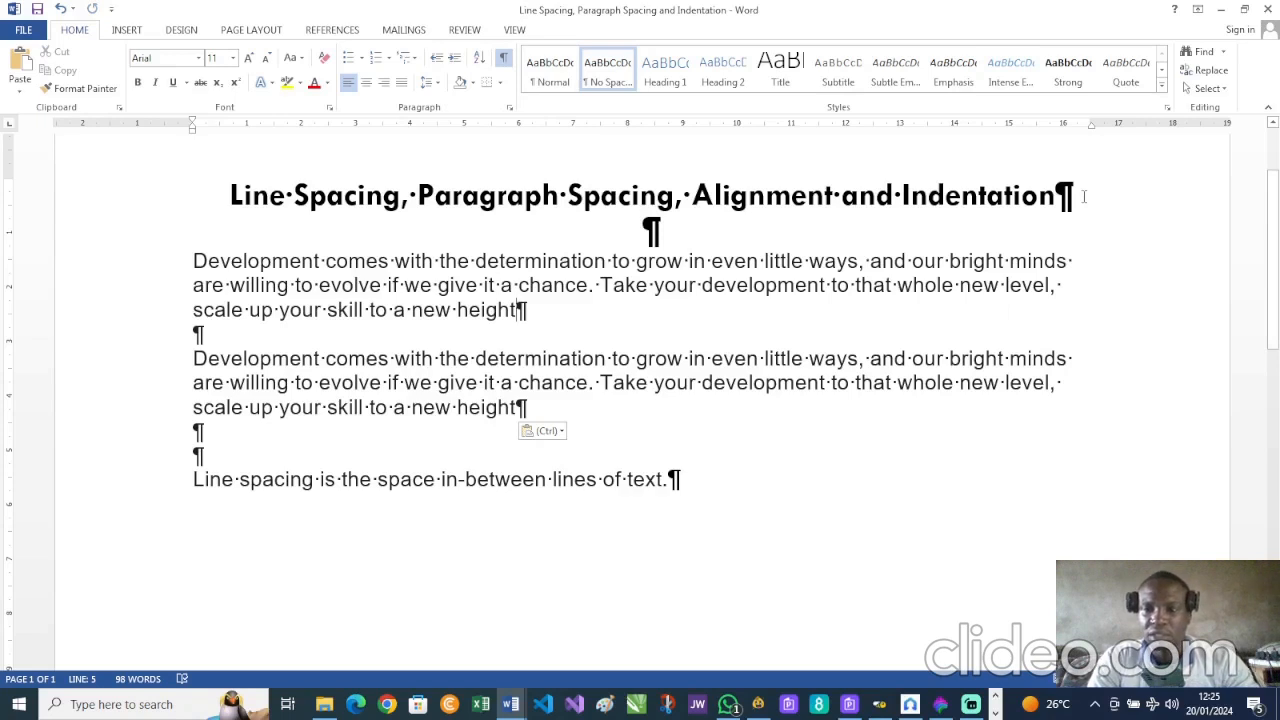
left_click(1083, 196)
left_click(536, 316)
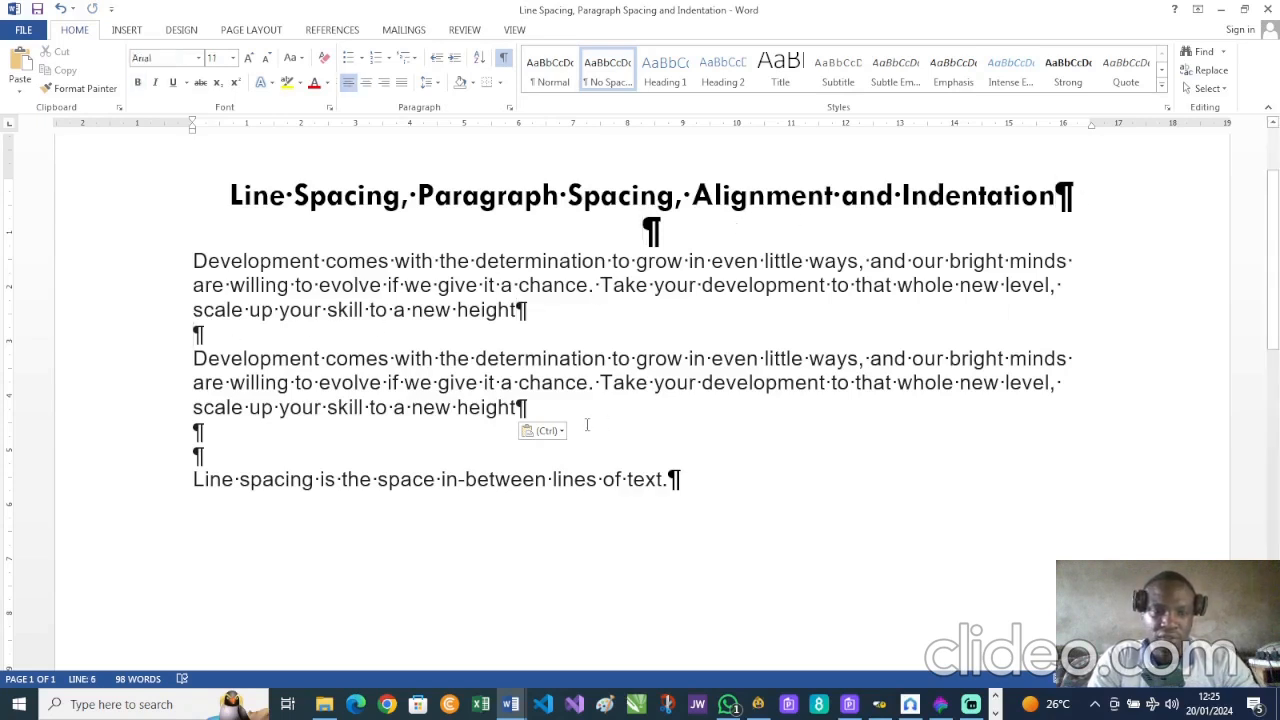
left_click(244, 437)
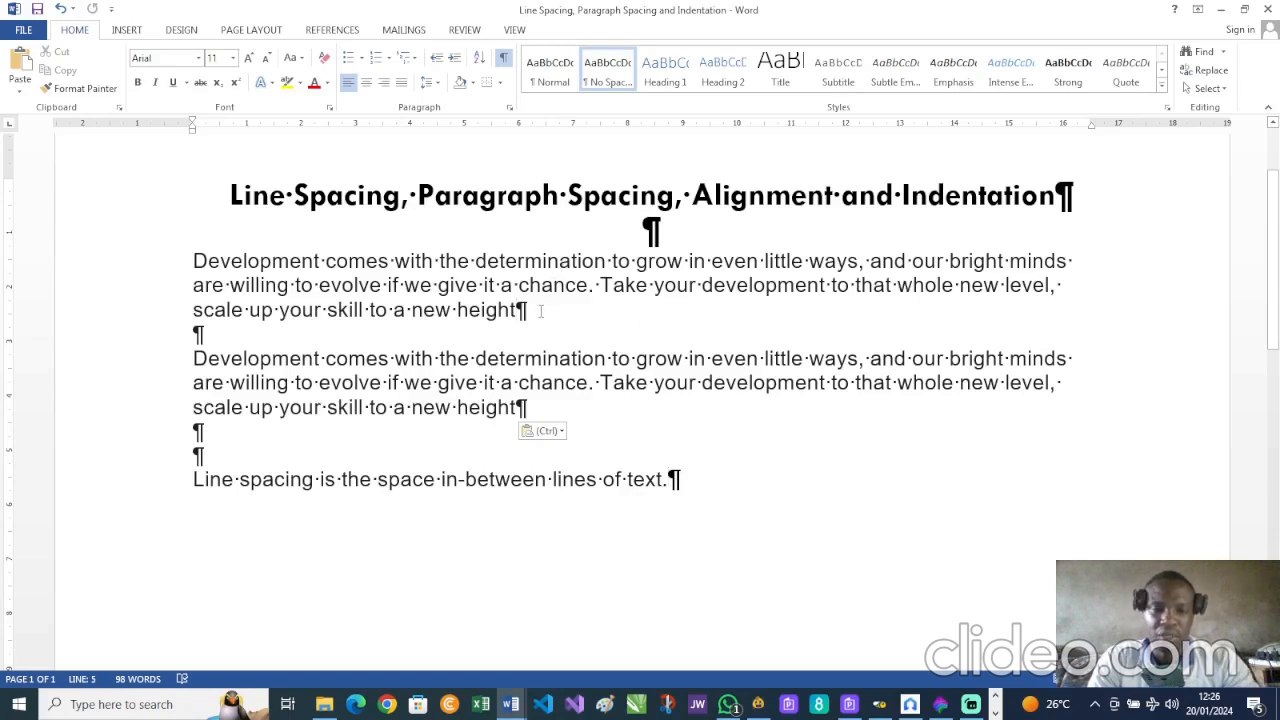
left_click(503, 58)
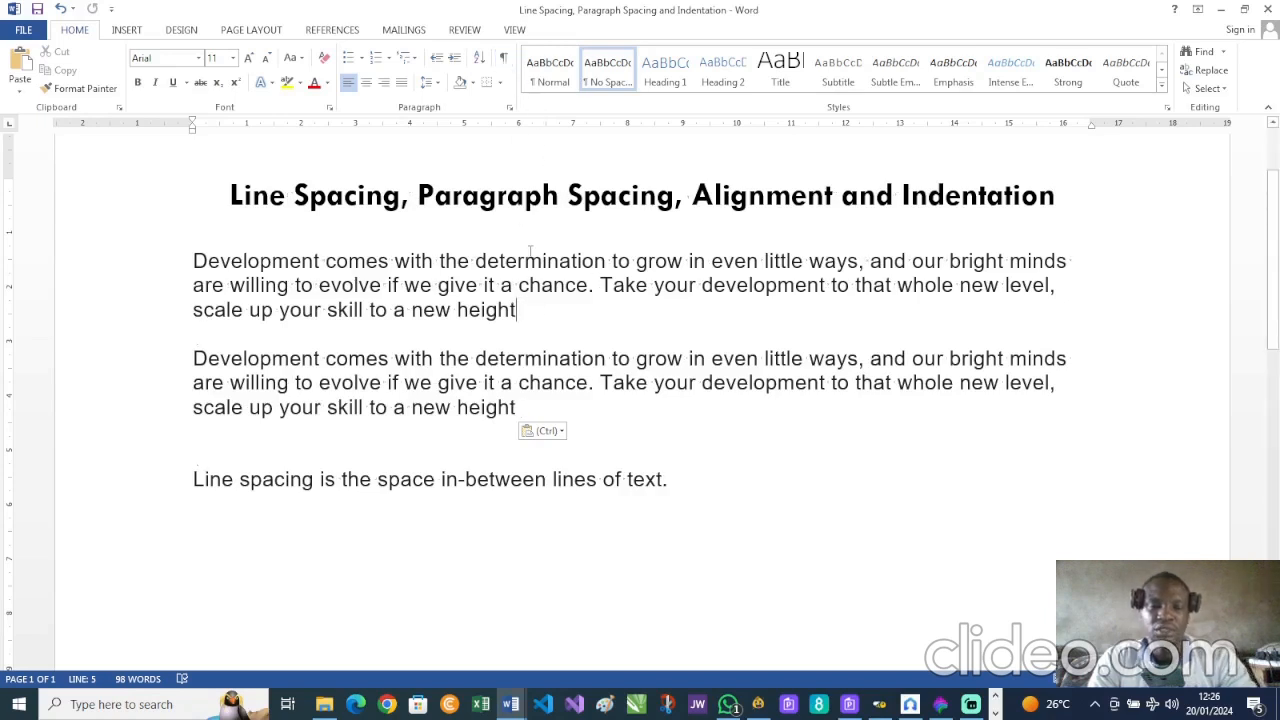
Highlight the first paragraph and place the cursor at the end of each sample paragraph to compare their extents.
left_click_drag(528, 311, 193, 262)
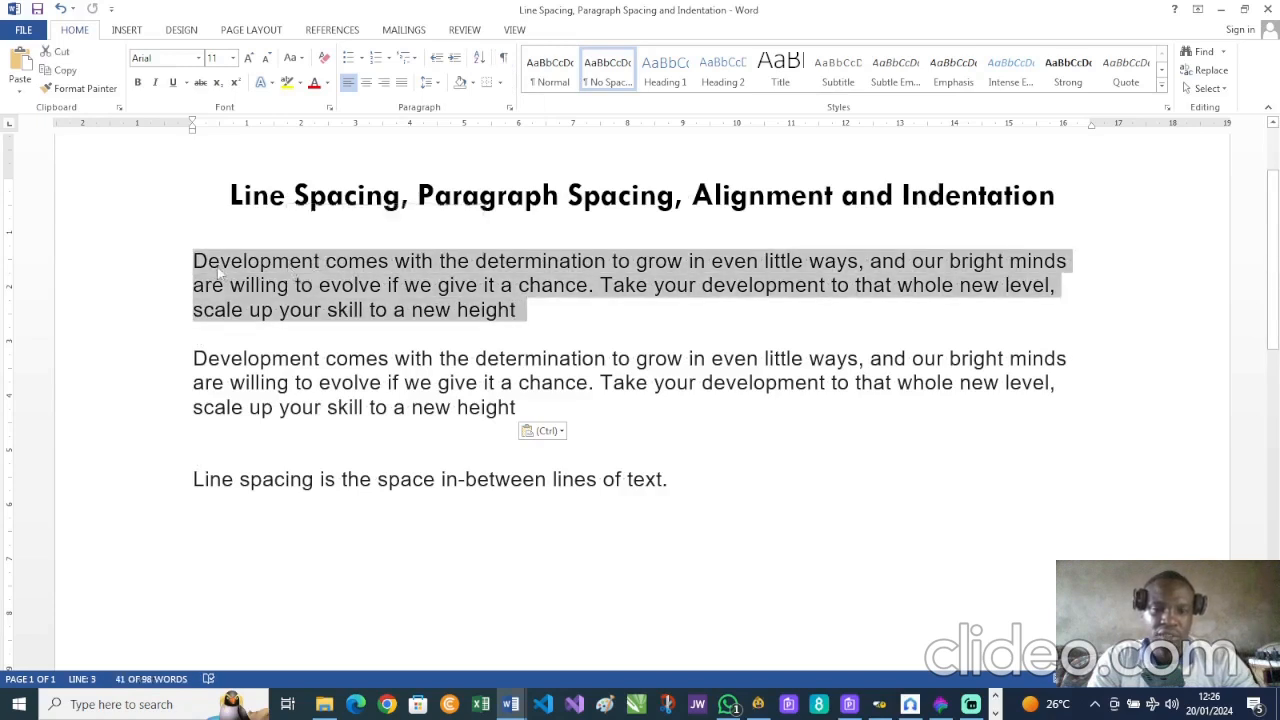
left_click(535, 314)
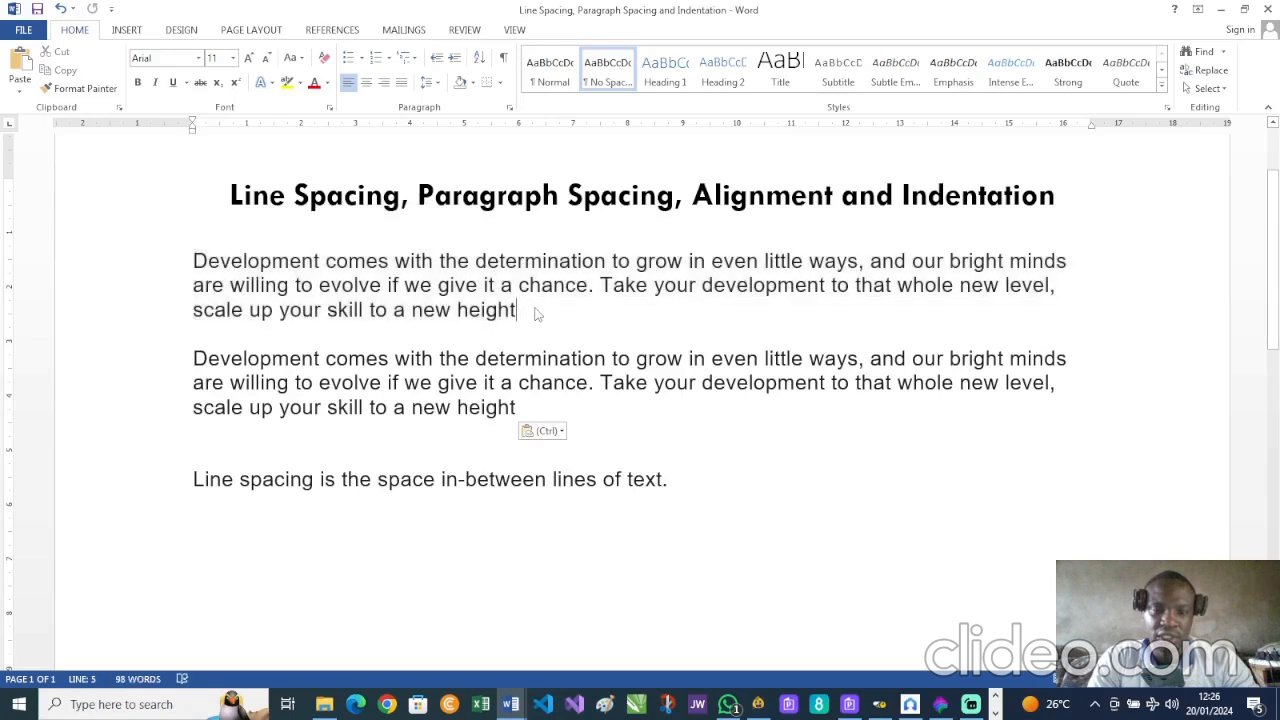
left_click(561, 414)
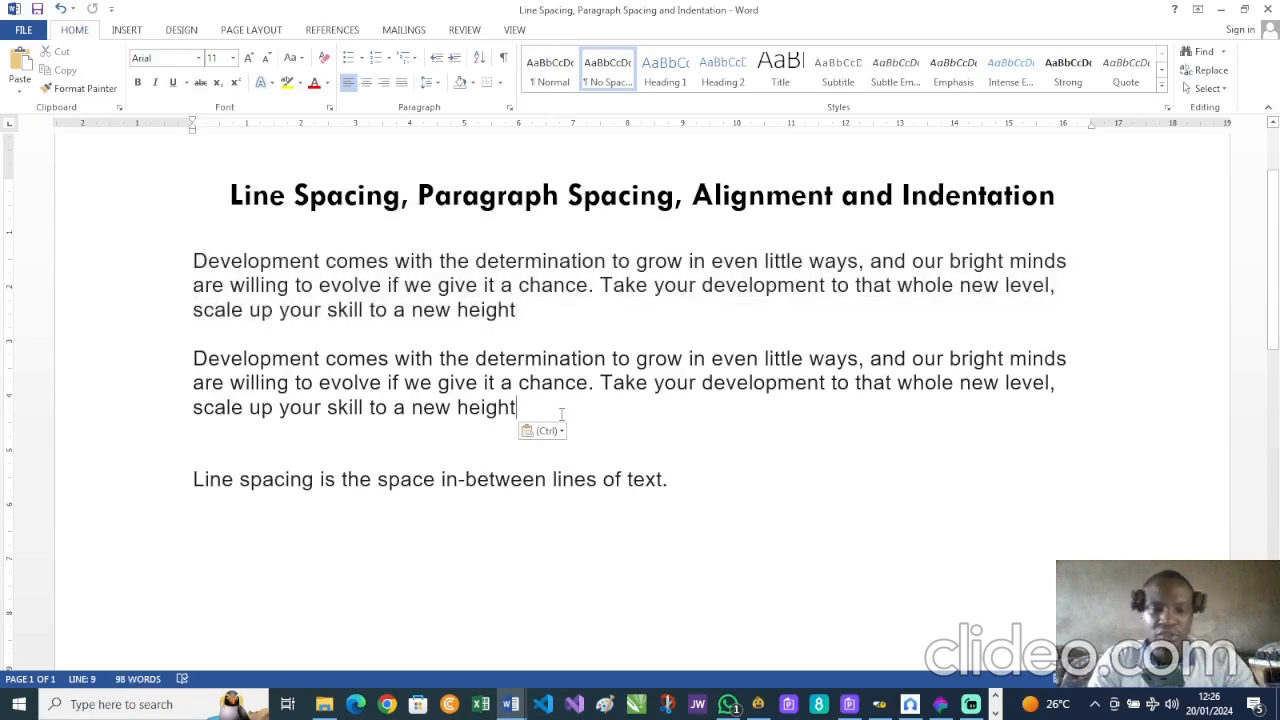
Examine the empty lines below the second paragraph with a trial line break and the paragraph marks briefly shown.
left_click(216, 430)
key("Return")
key("BackSpace")
left_click(503, 58)
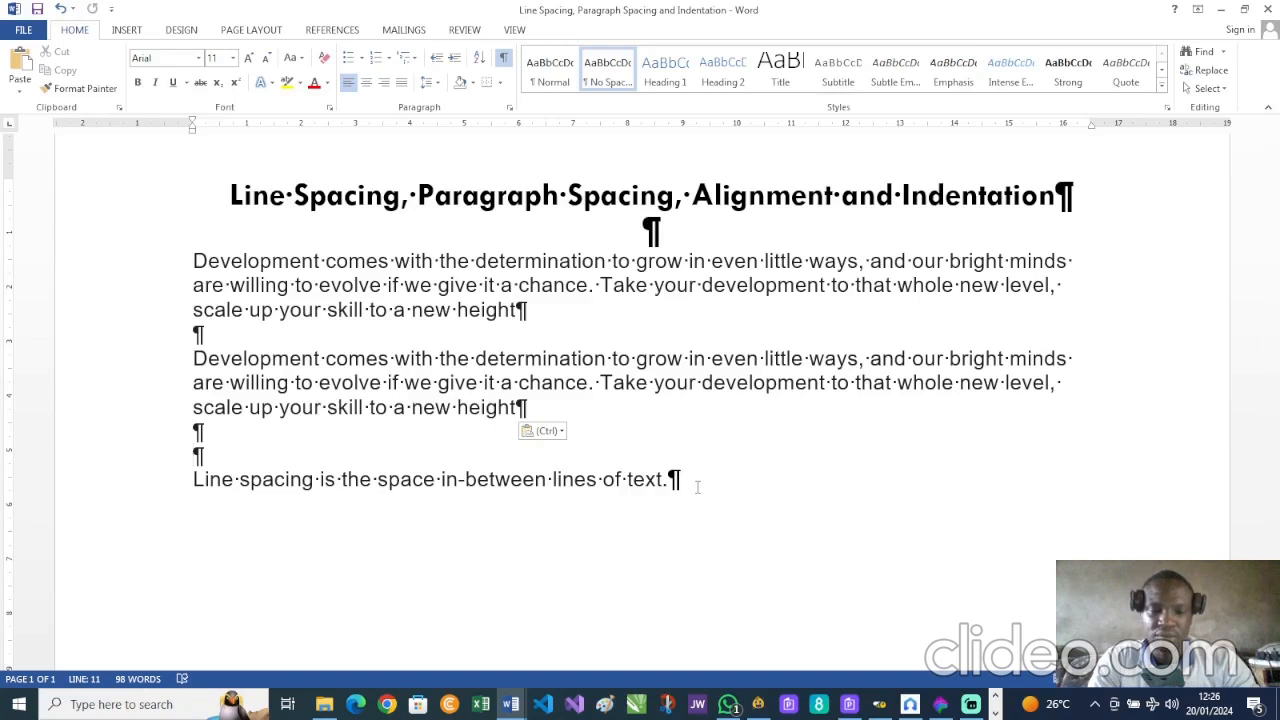
left_click(506, 60)
Add a line below the line spacing definition reading "Paragraph is the space at the top and bottom of a paragraph or block of text".
left_click(686, 480)
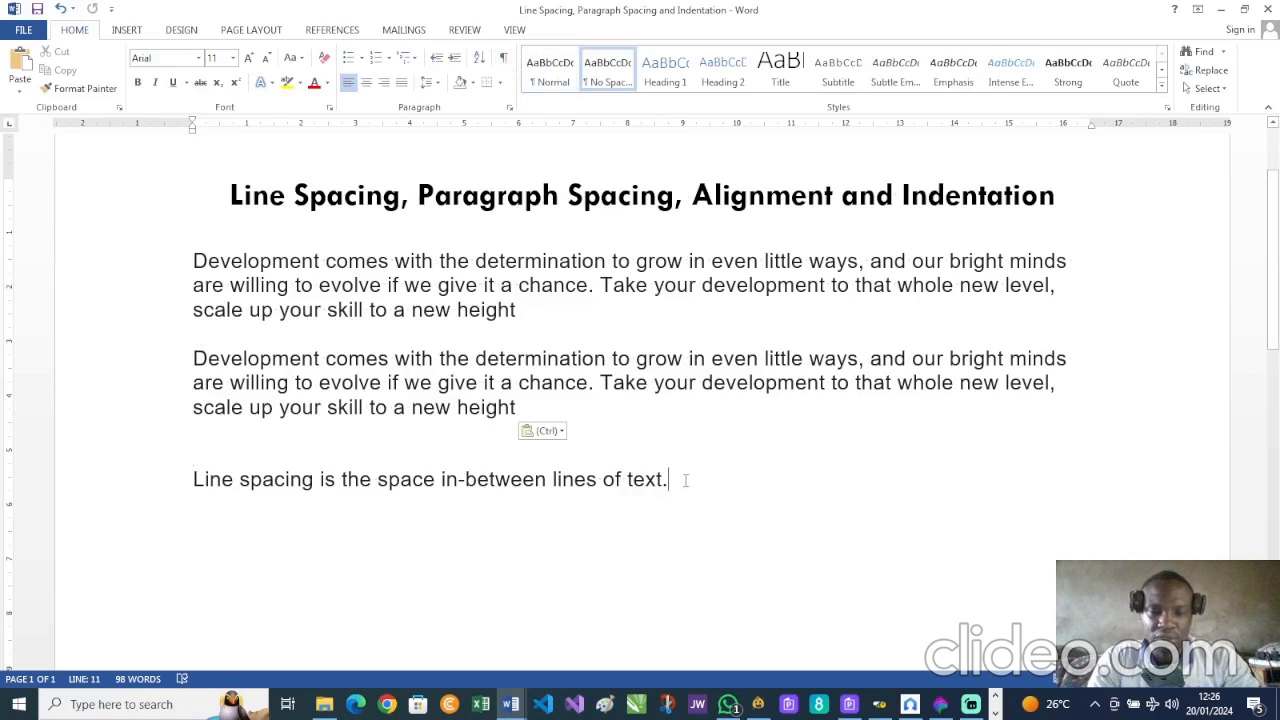
key("Return")
type("Para")
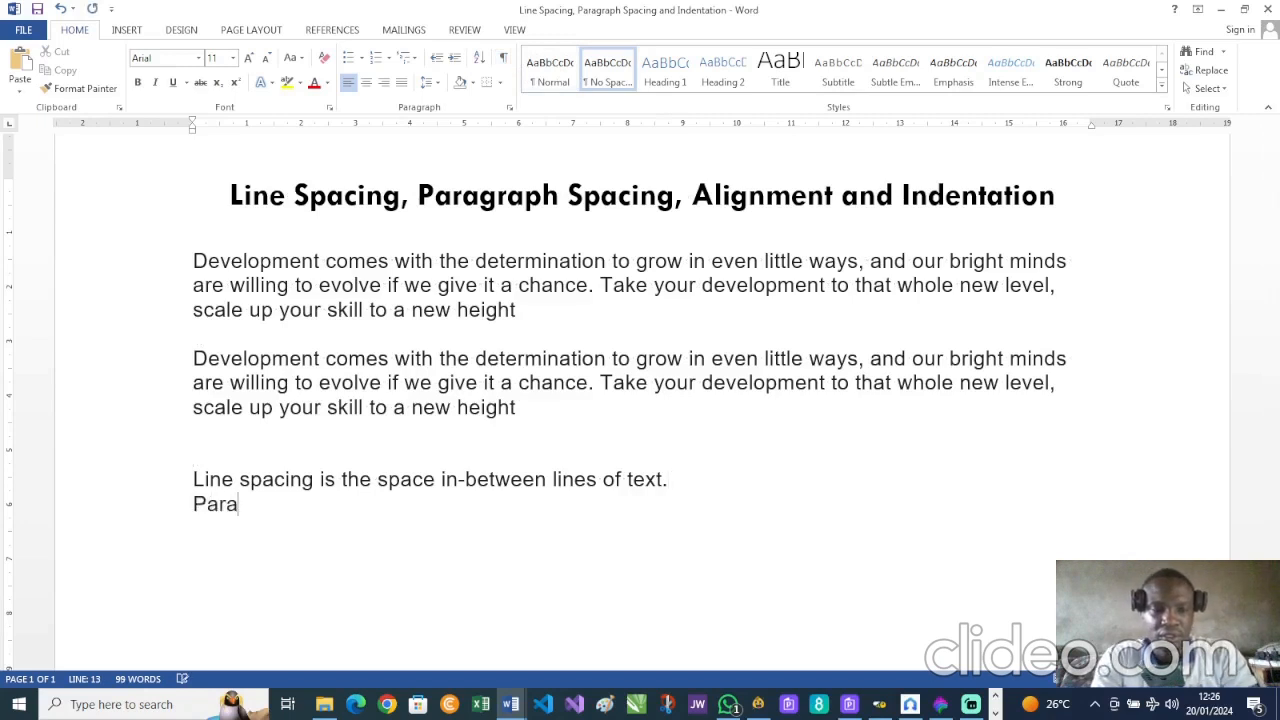
type("graph")
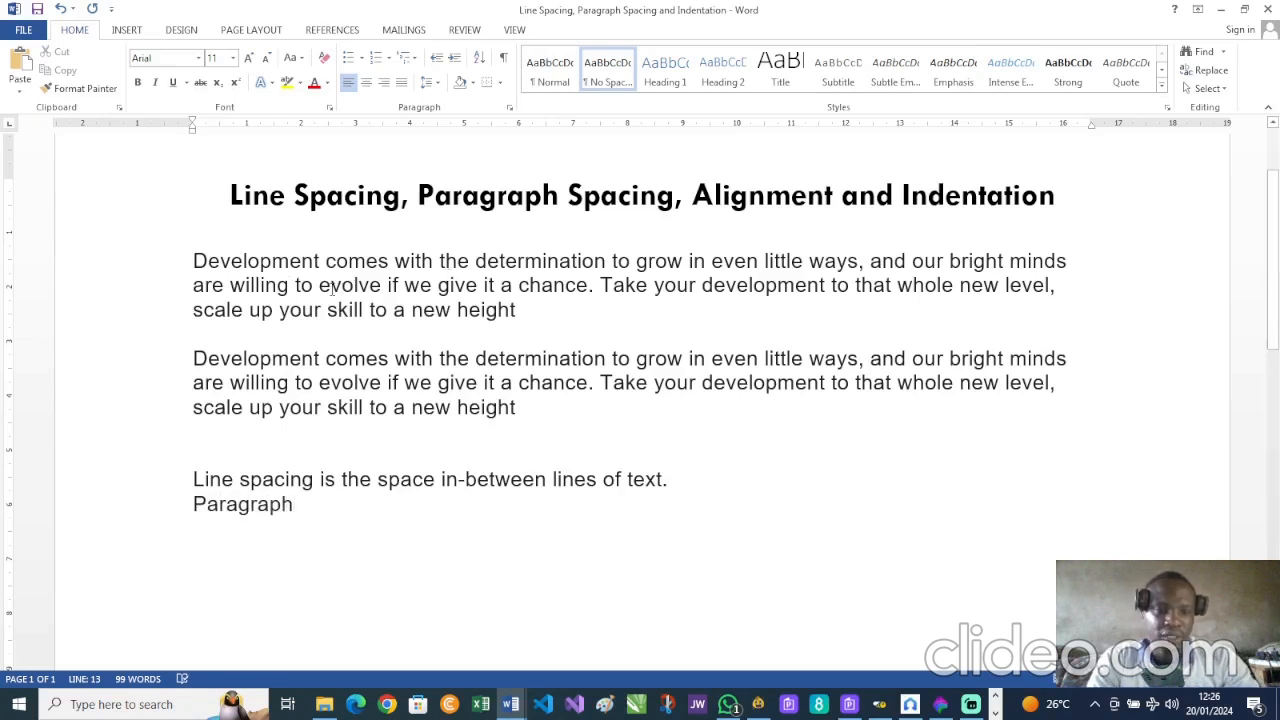
type(" is the spac")
key("BackSpace")
type("ace at the top and bottom of a paragraph")
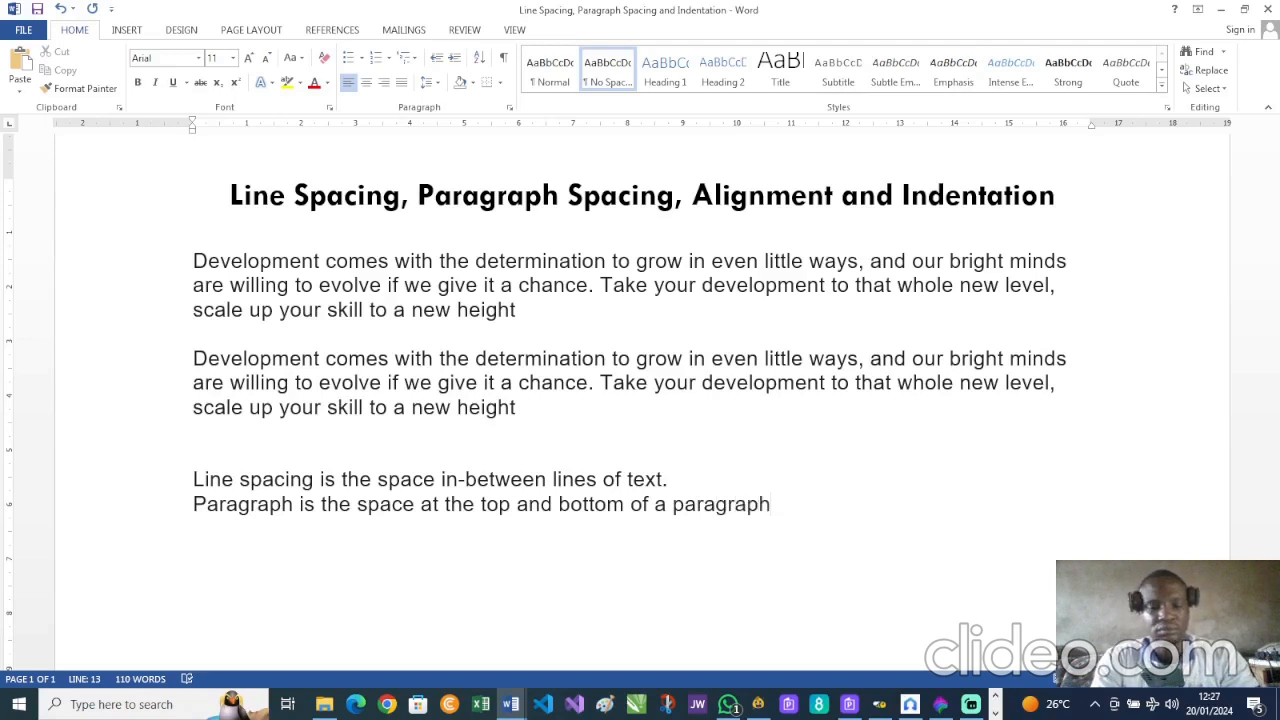
type(" or block")
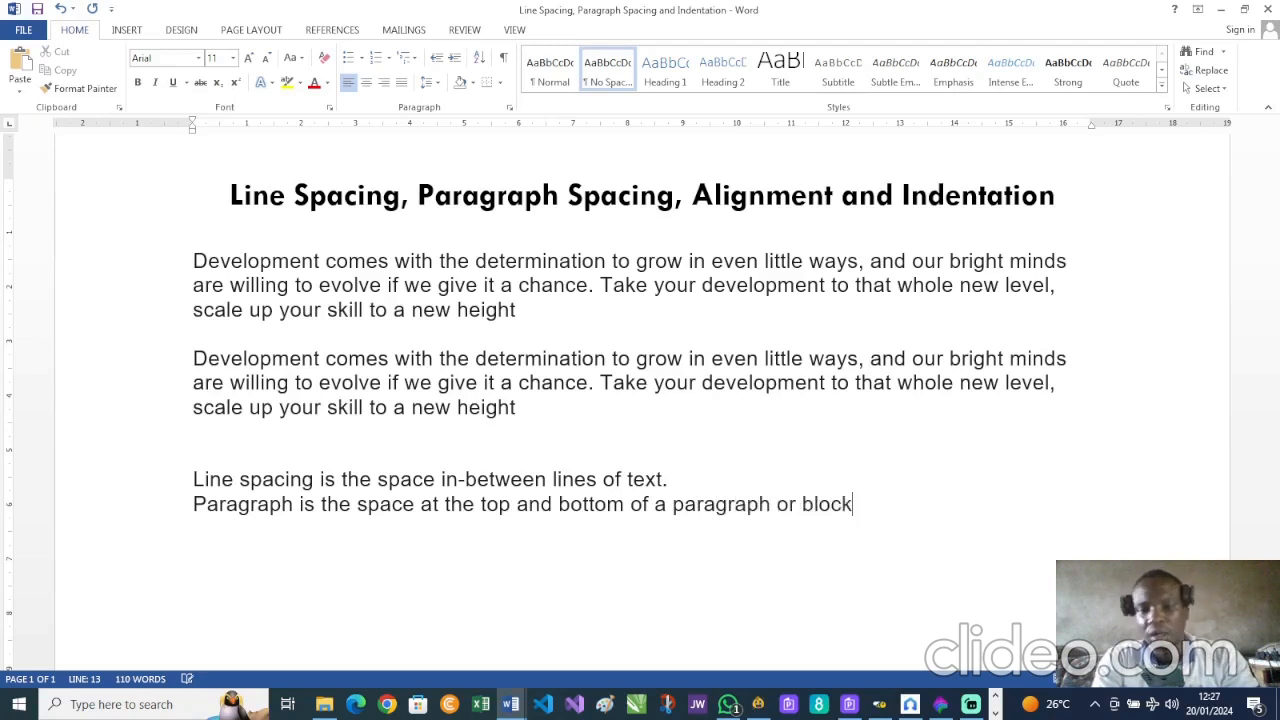
type(" of text")
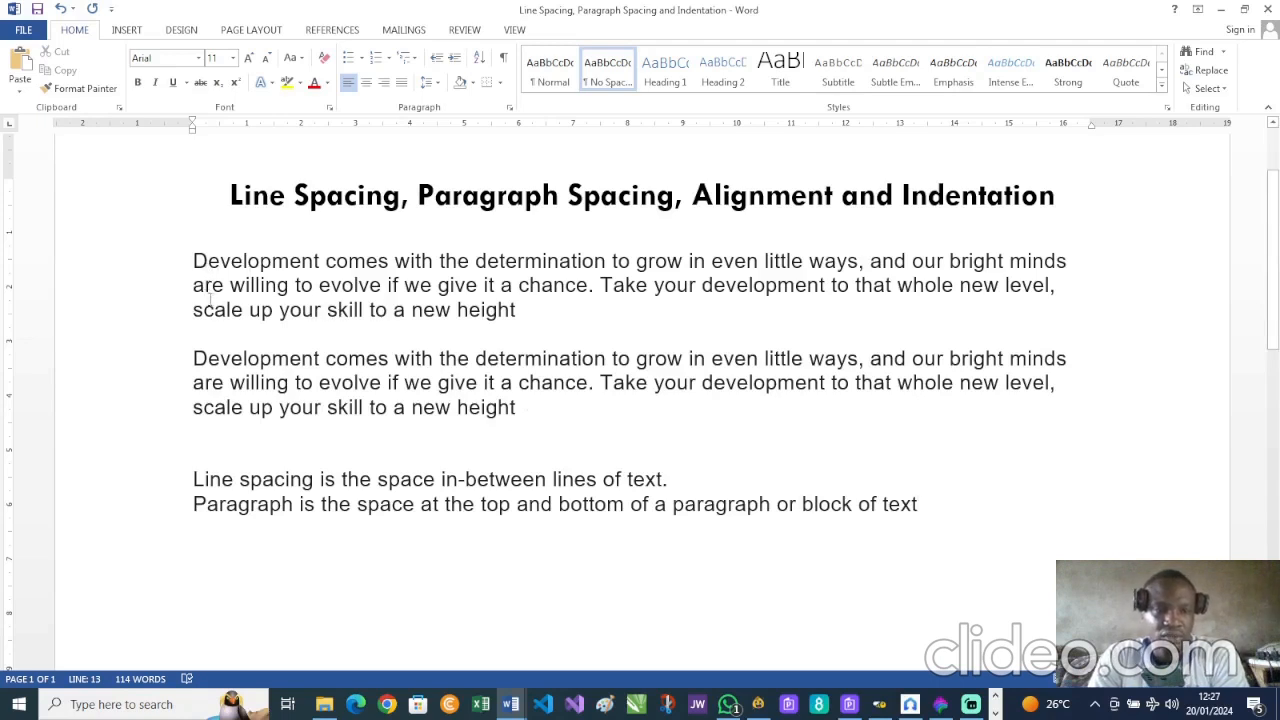
Set the line spacing of the first sample paragraph to 1.5 lines.
left_click_drag(194, 261, 530, 315)
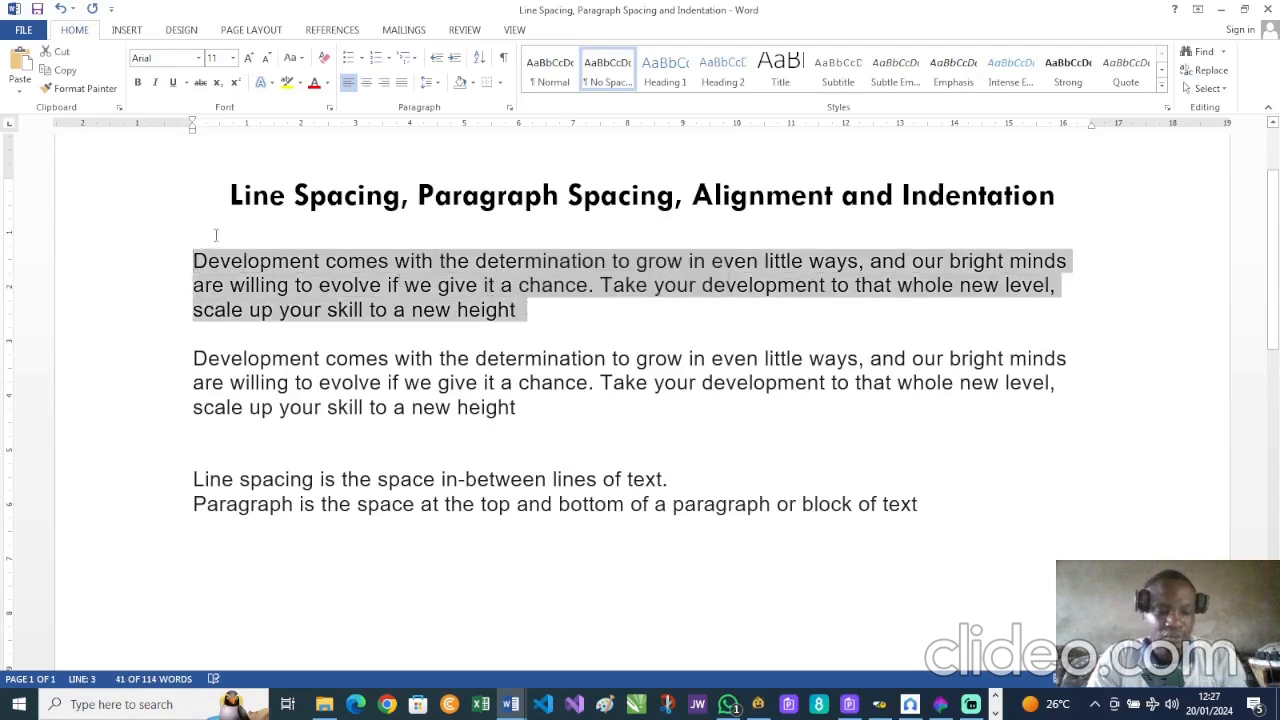
key("ctrl")
key("ctrl")
key("ctrl")
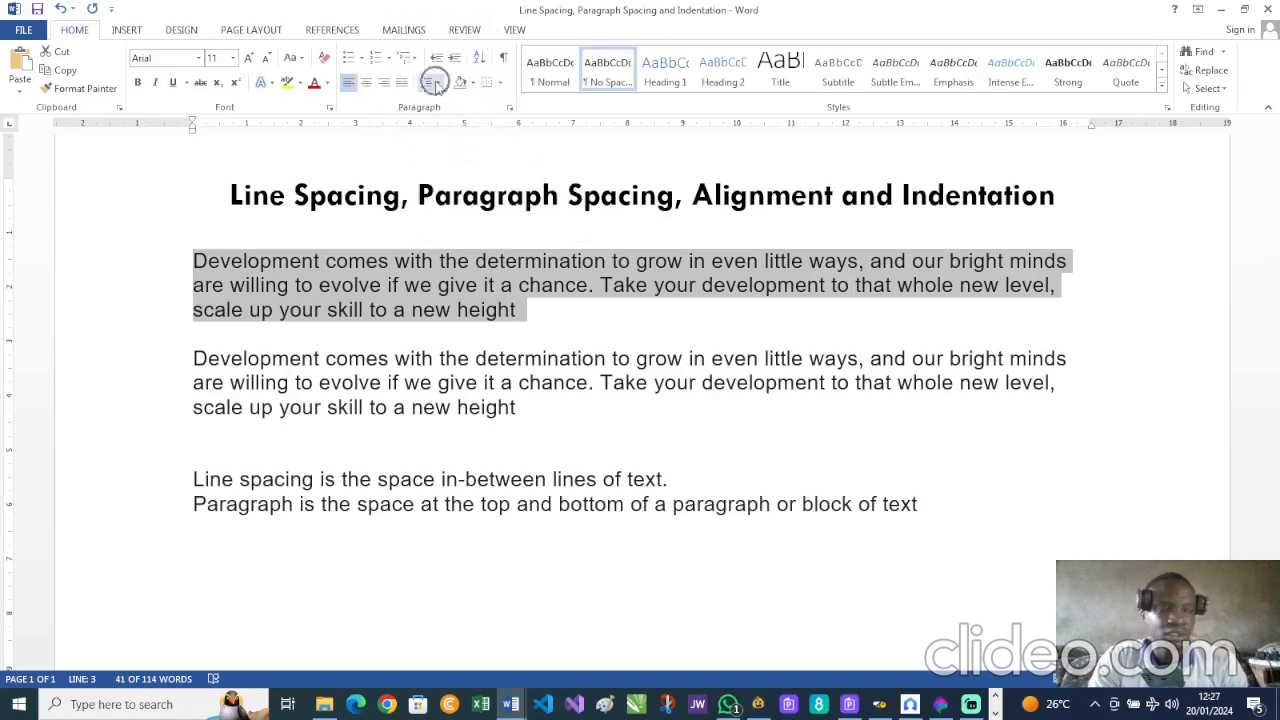
left_click(441, 86)
left_click(441, 86)
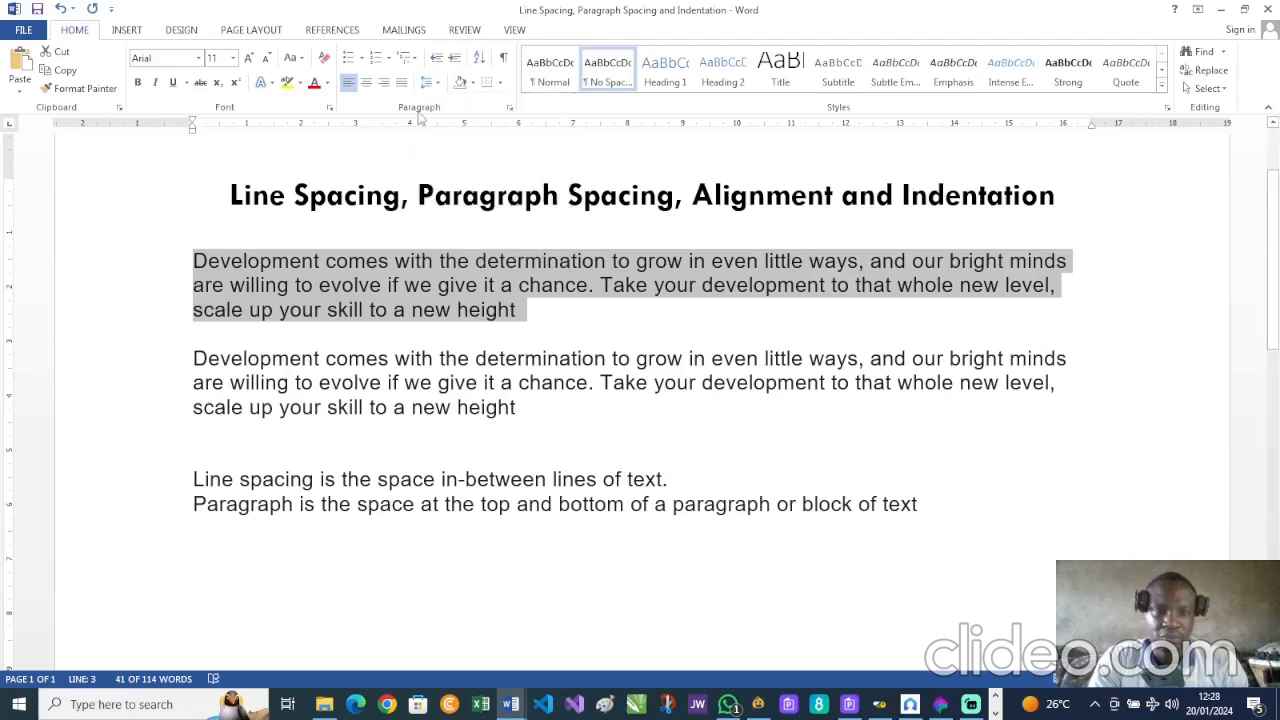
left_click(511, 110)
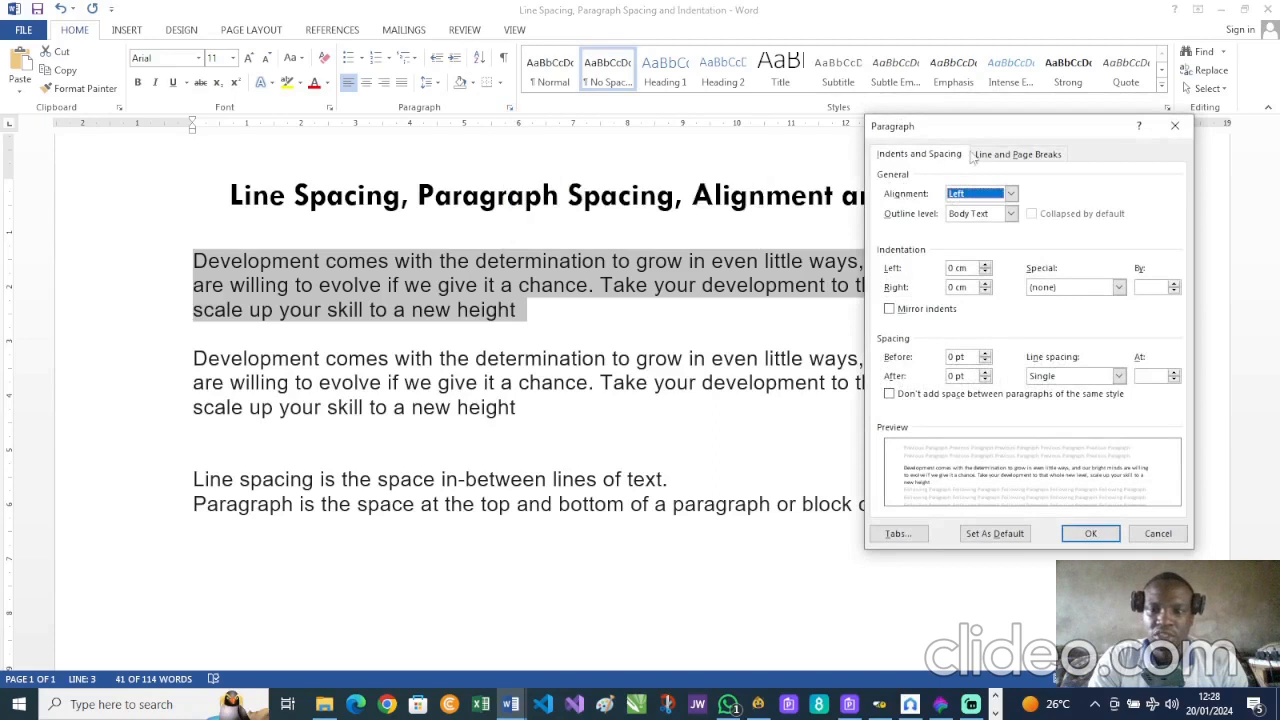
left_click_drag(1008, 131, 1008, 107)
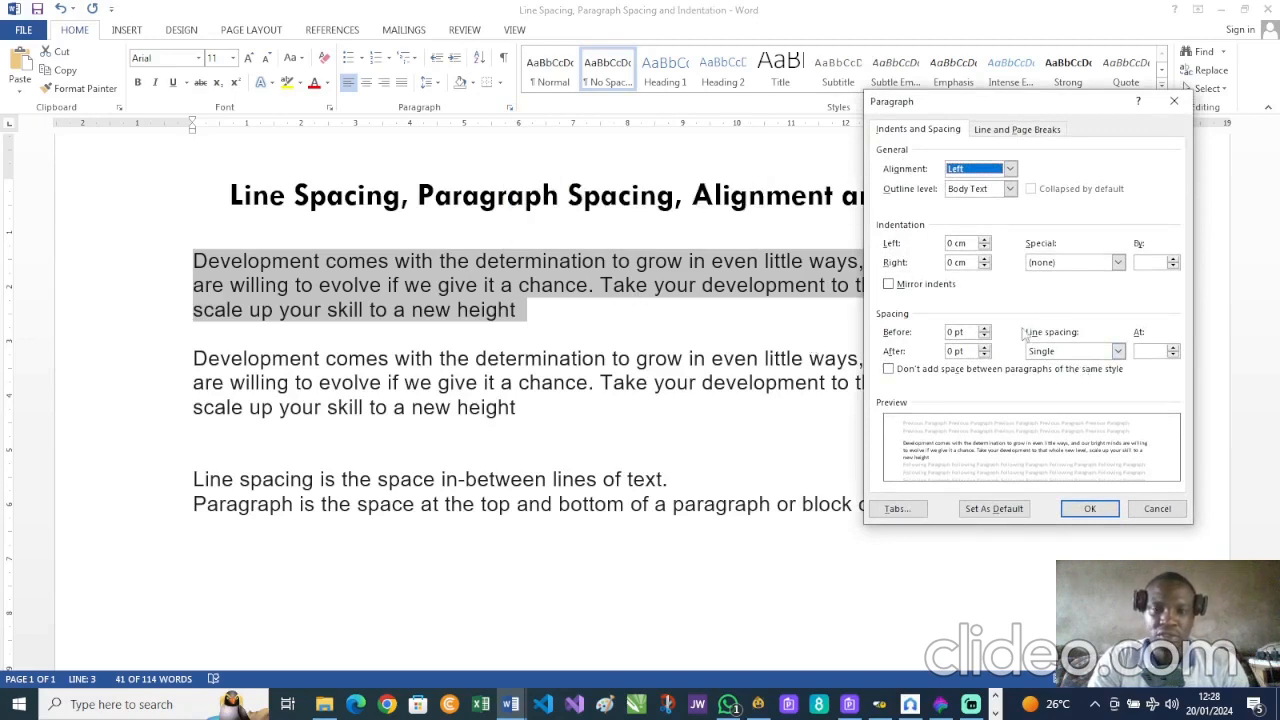
left_click(1118, 351)
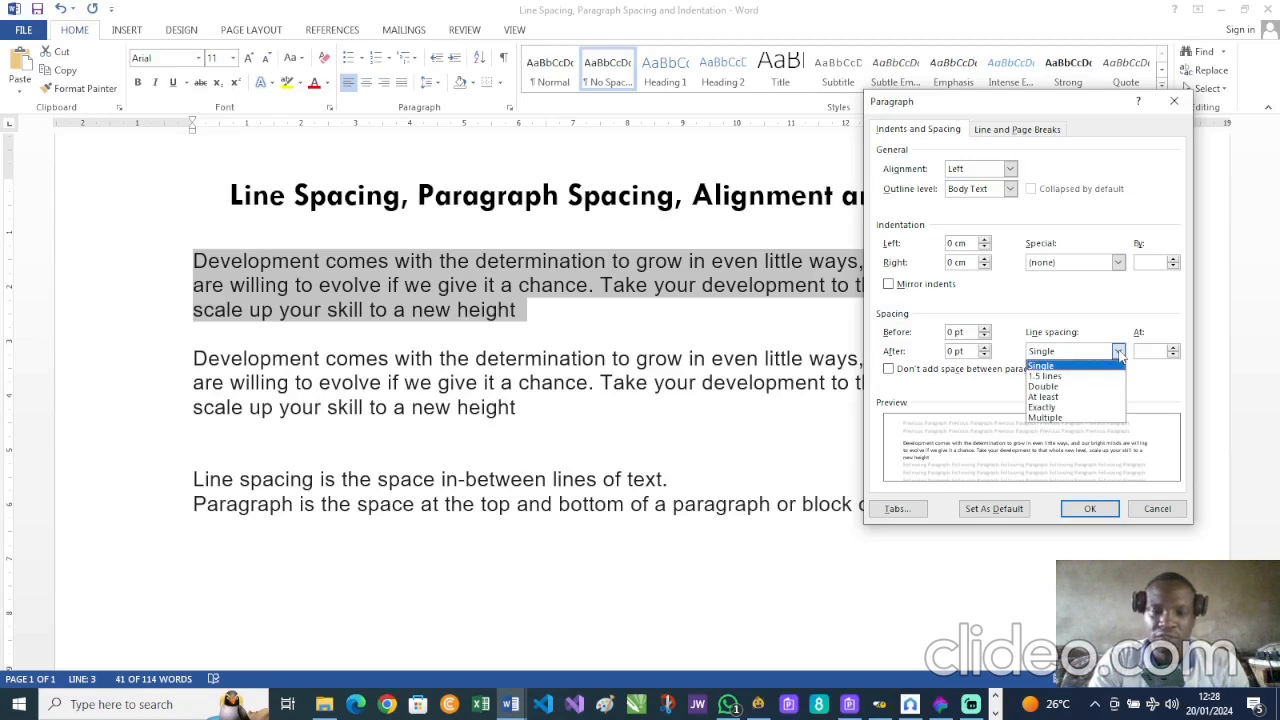
left_click(1056, 381)
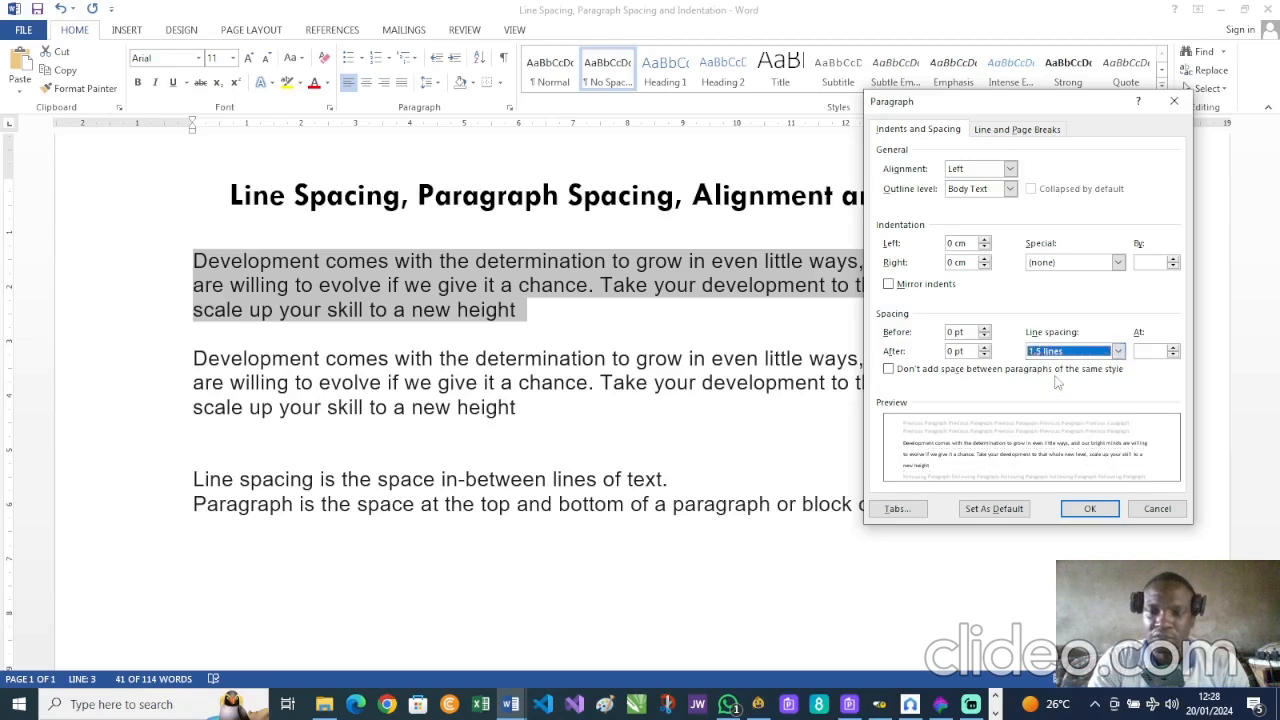
left_click(1083, 508)
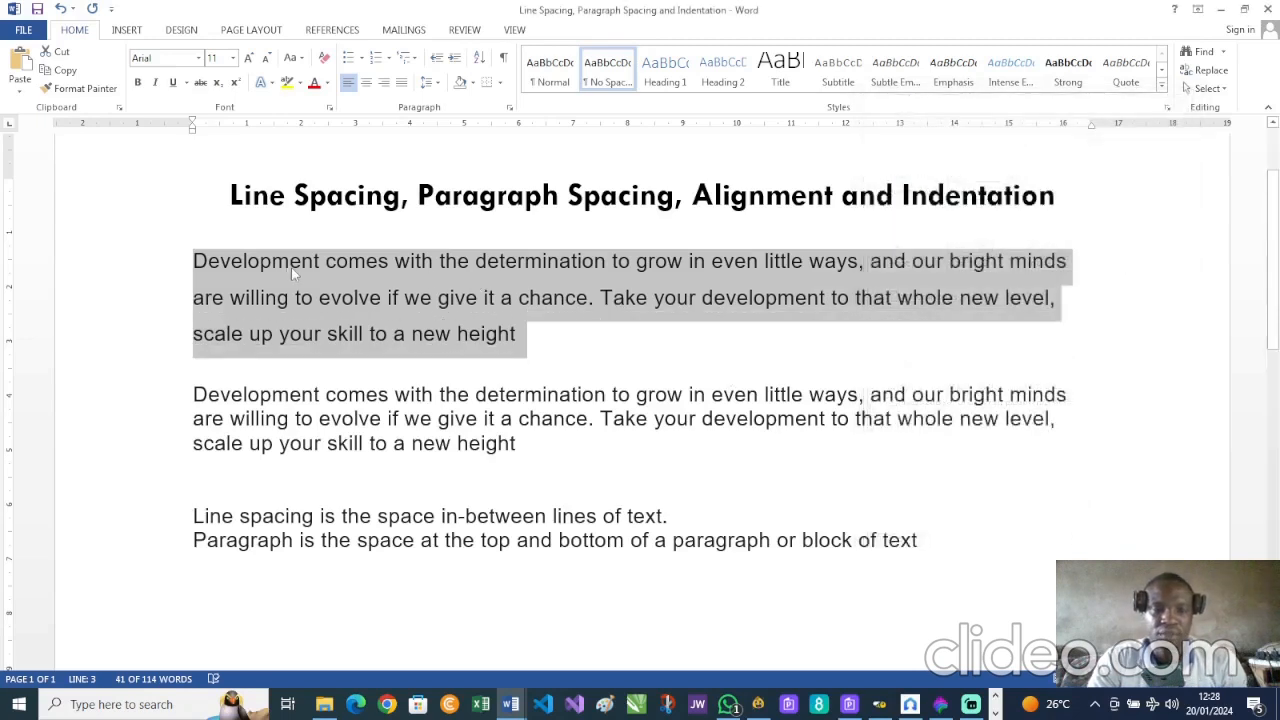
Highlight the line spacing definition and the second paragraph's first line to compare them with the first paragraph's line spacing.
left_click(193, 516)
left_click_drag(193, 516, 671, 513)
left_click(688, 526)
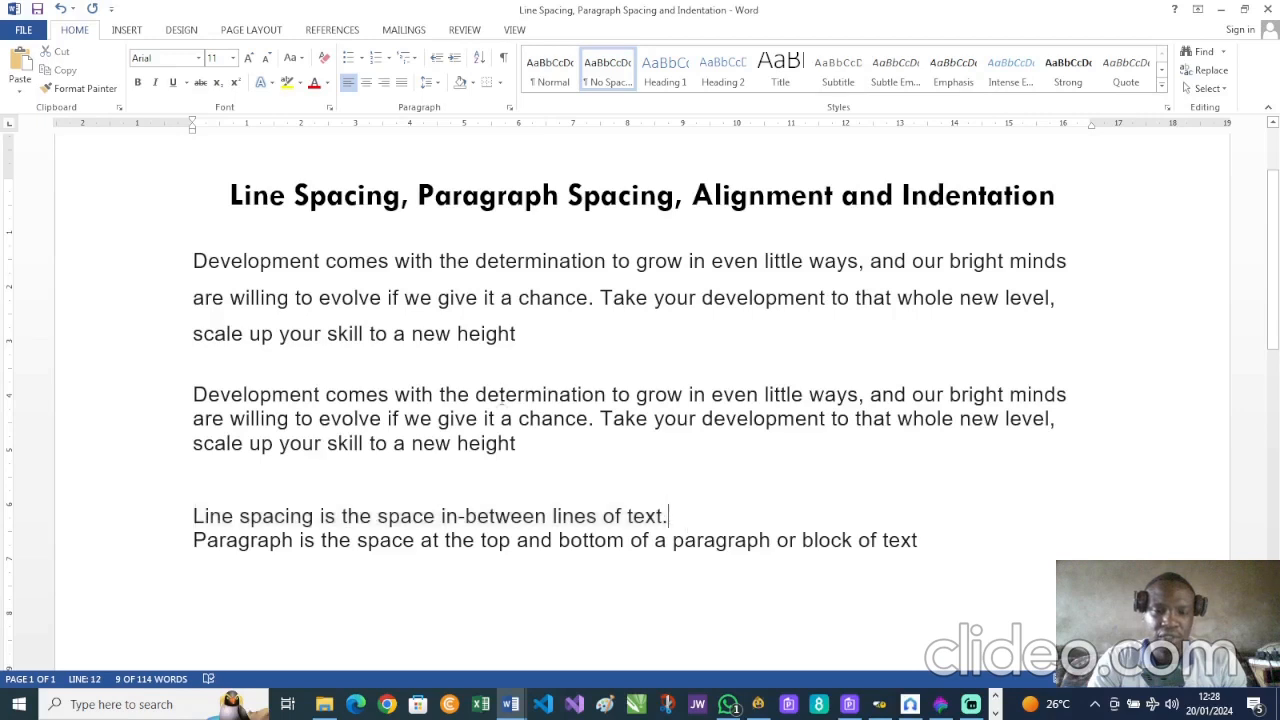
left_click(165, 404)
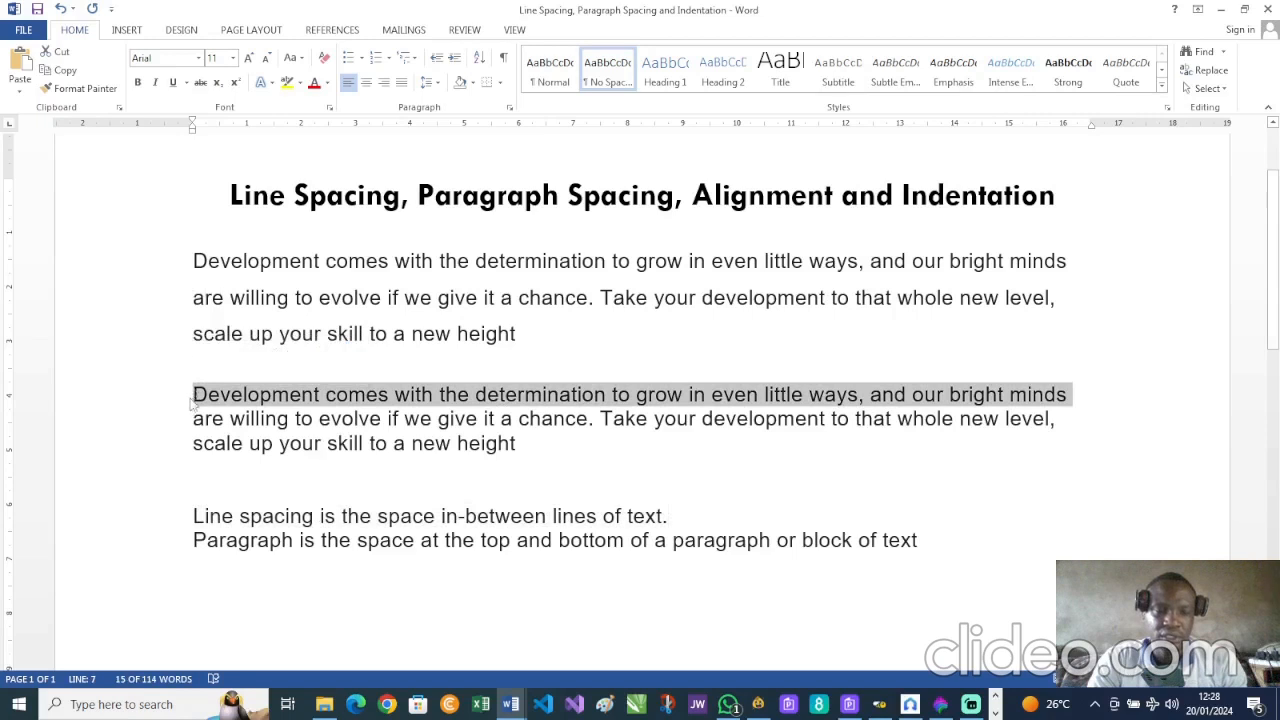
left_click(189, 262)
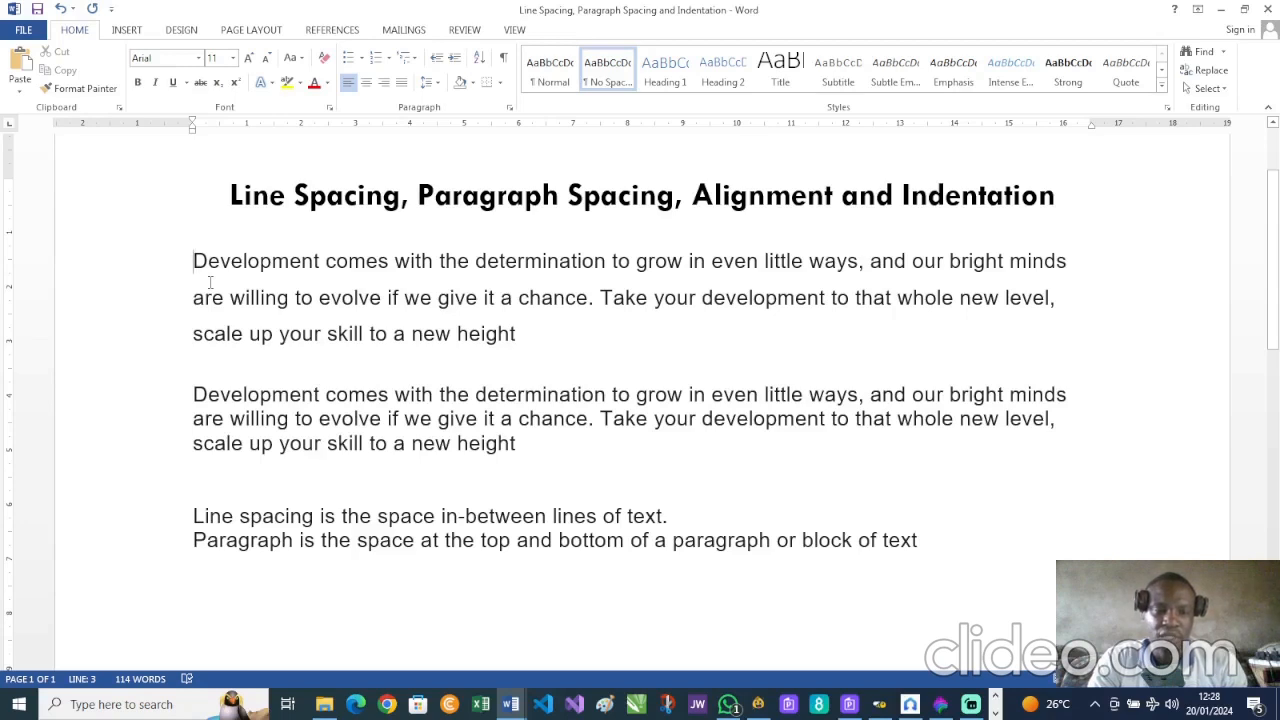
Change the line spacing of the first sample paragraph to Double.
left_click_drag(193, 260, 525, 335)
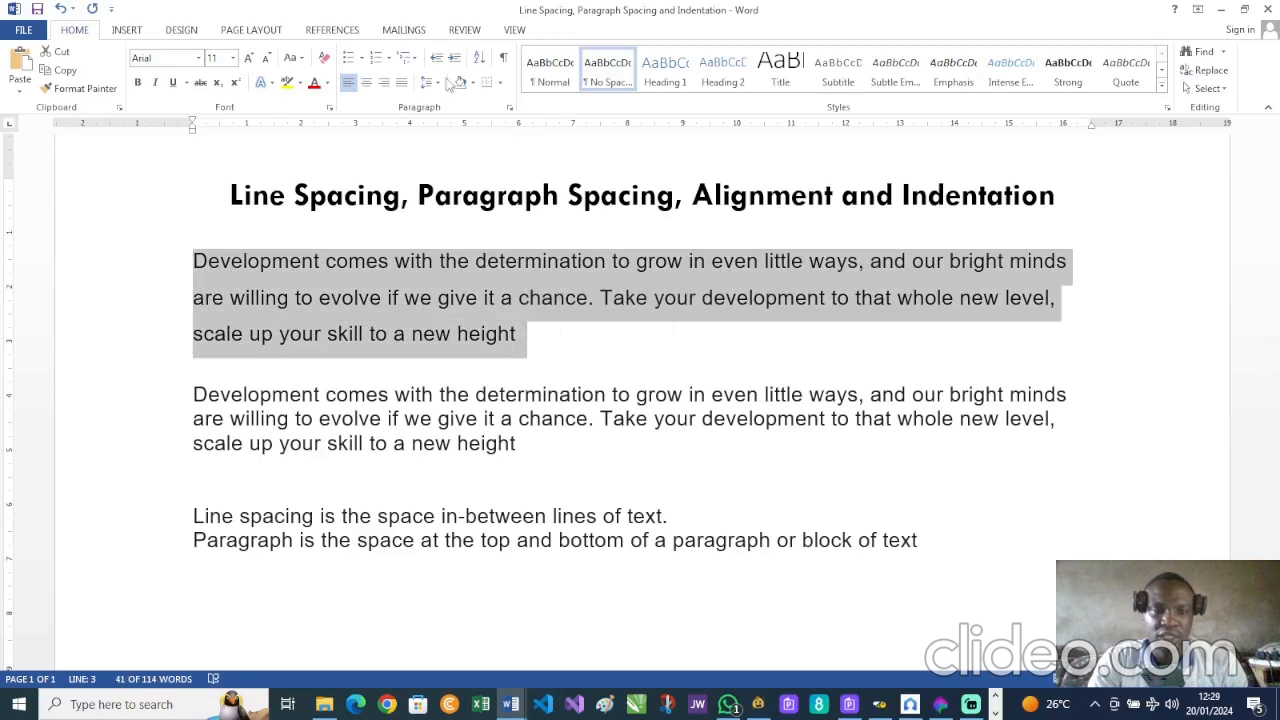
left_click(510, 107)
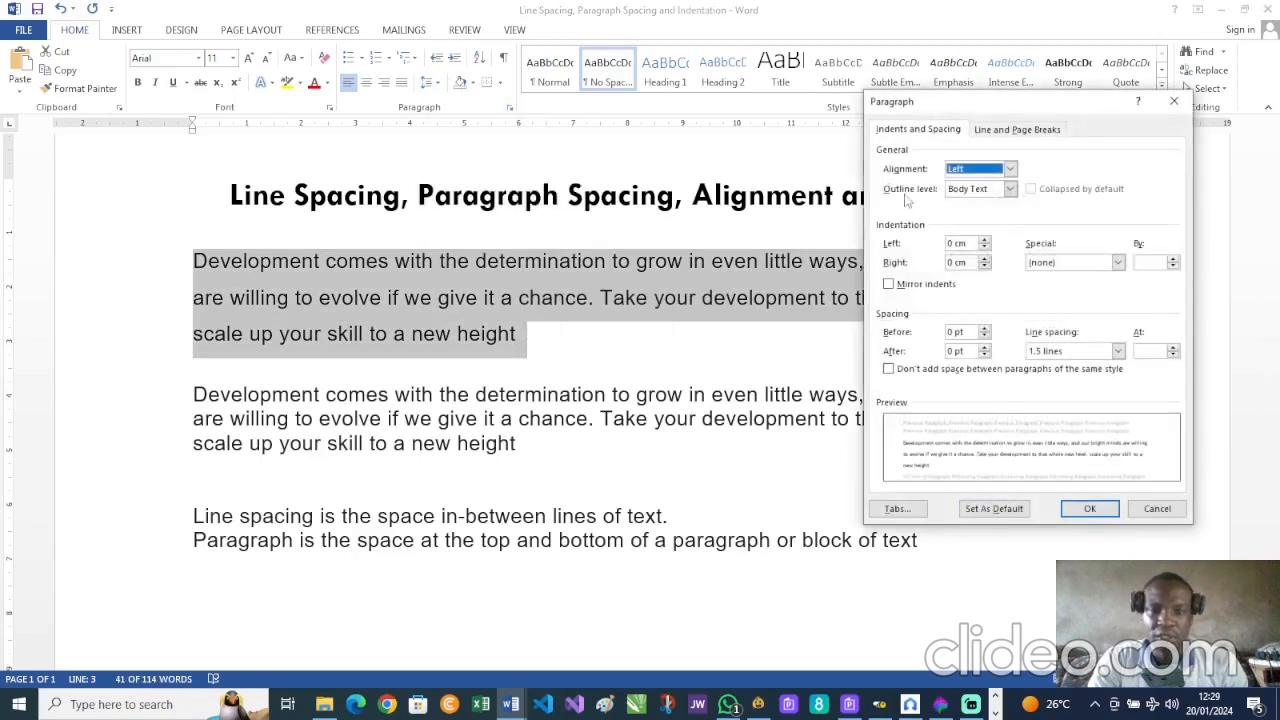
left_click(1119, 351)
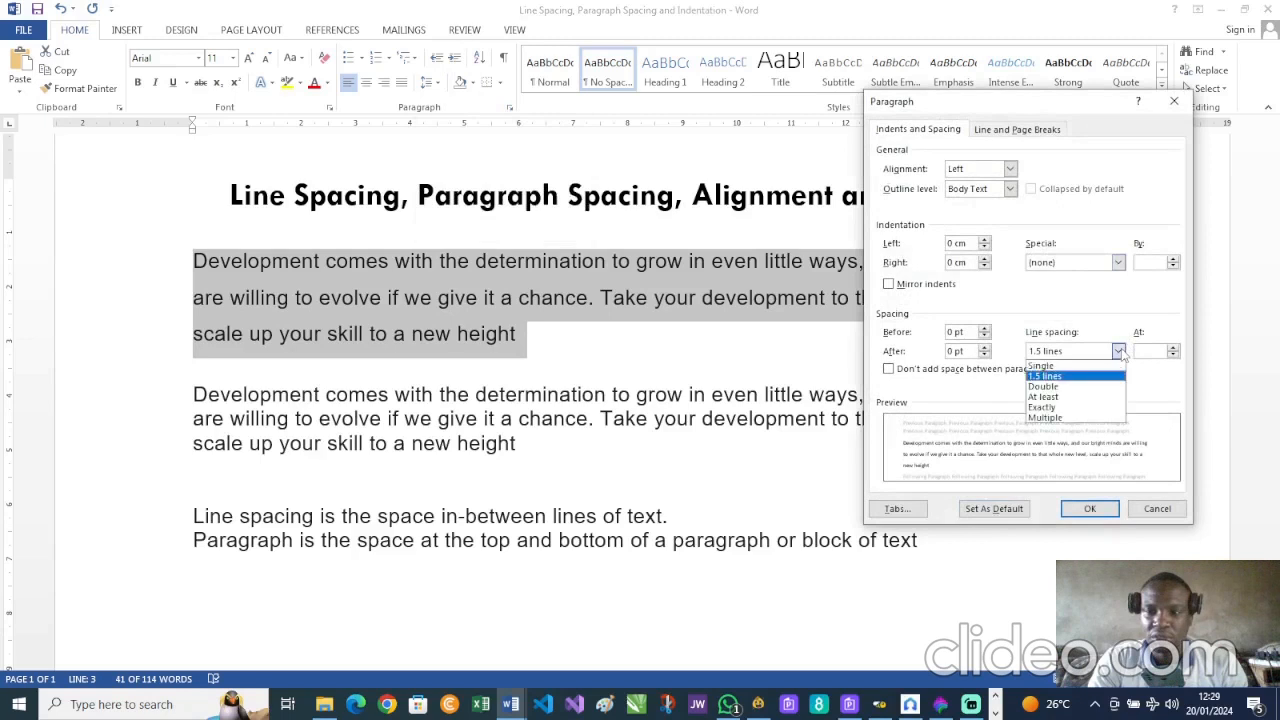
left_click(1070, 388)
left_click(1090, 508)
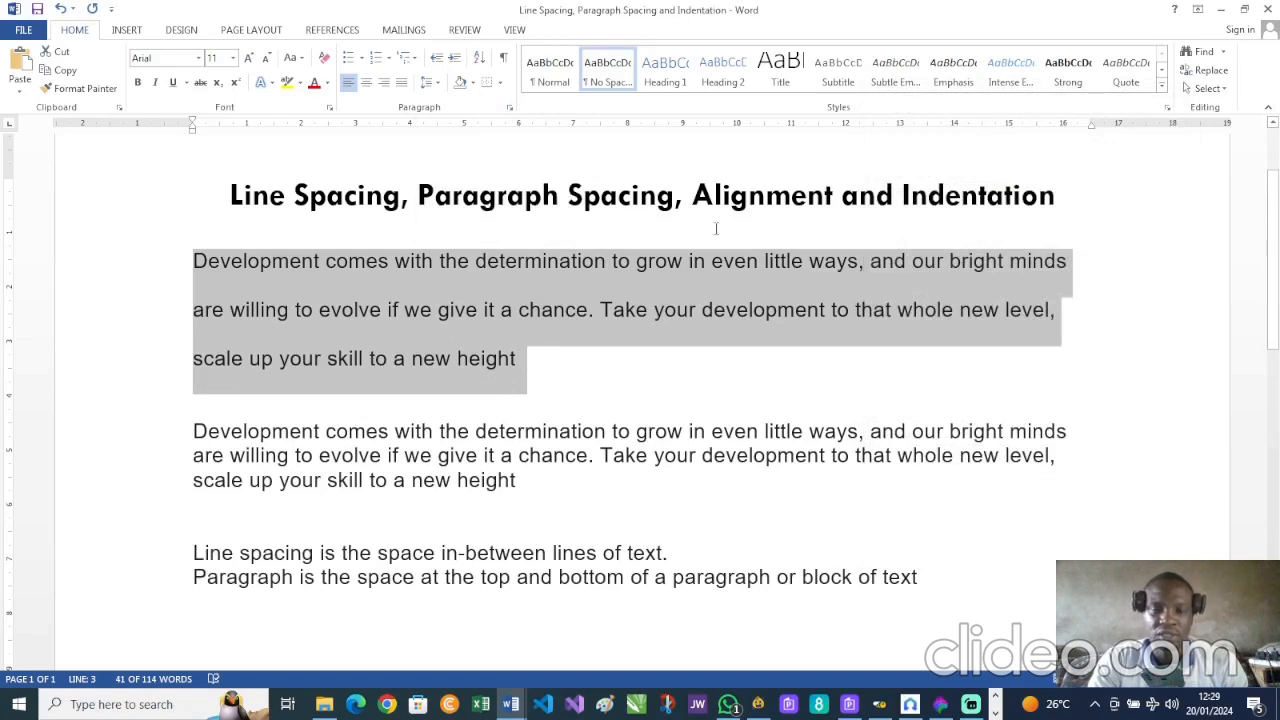
Return the first sample paragraph's line spacing to Single.
left_click(509, 109)
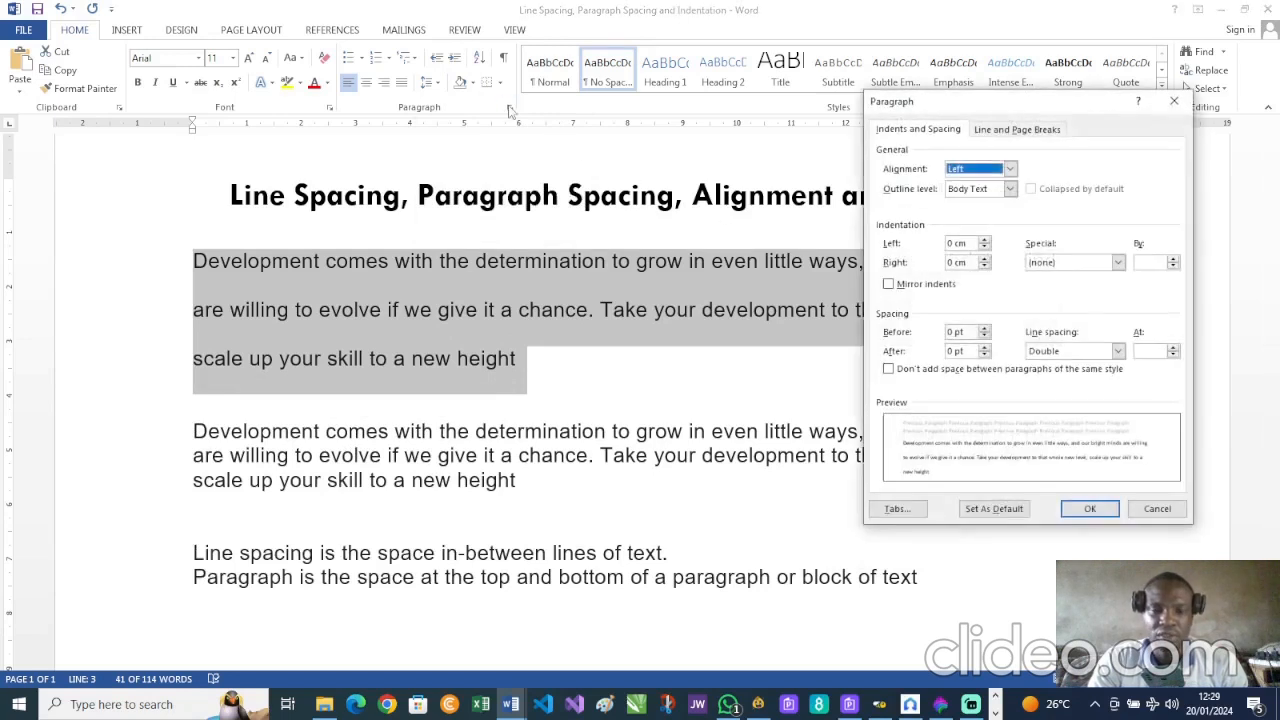
left_click(1118, 351)
left_click(1066, 366)
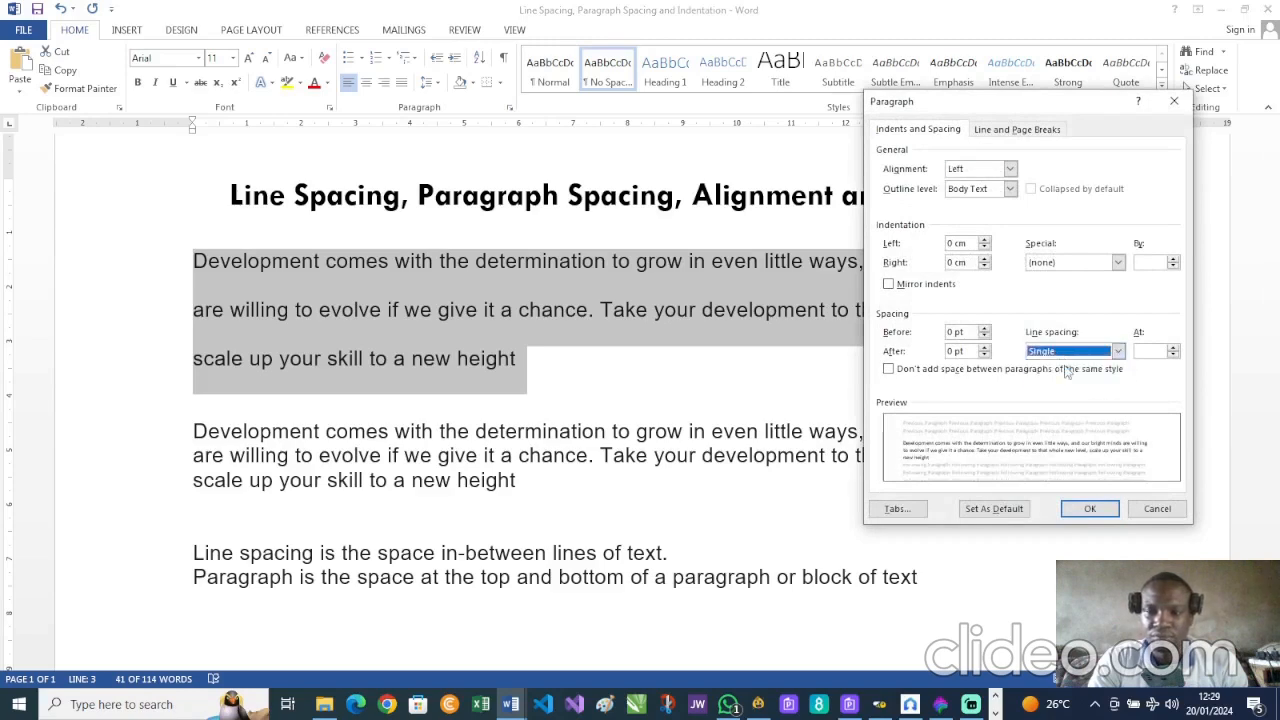
left_click(1091, 506)
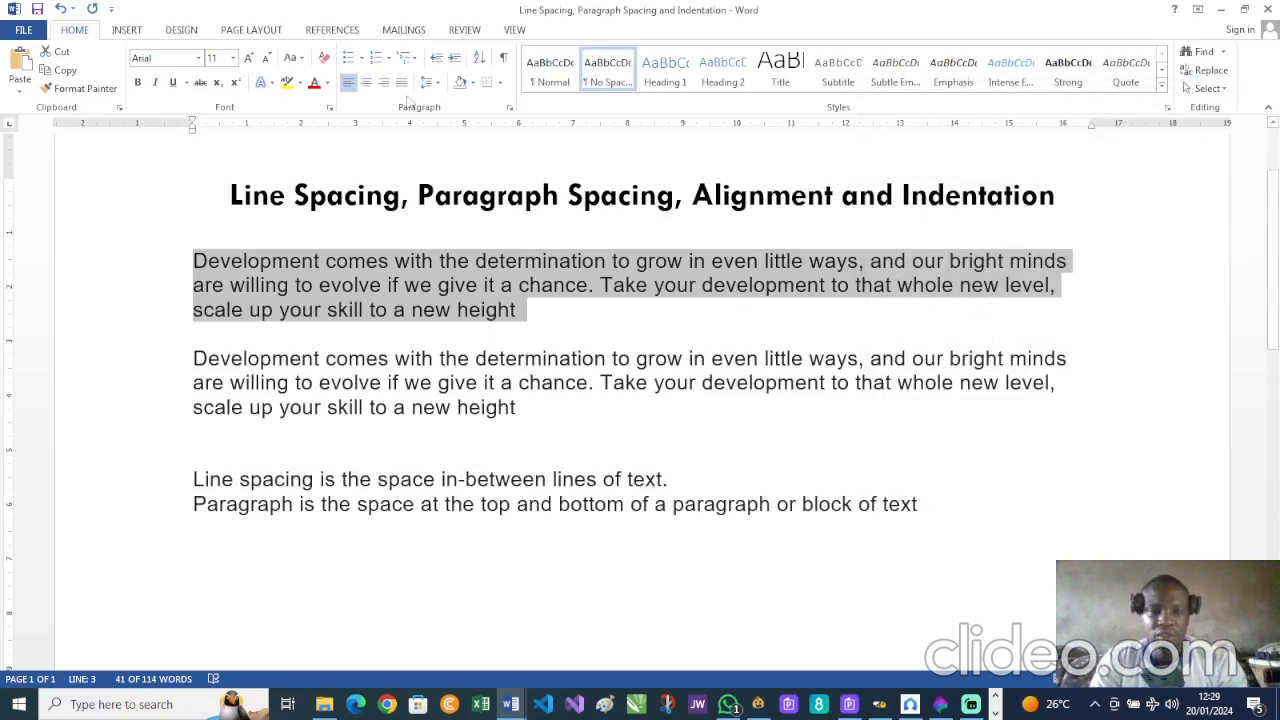
Apply Multiple line spacing at 1.15 to the first sample paragraph.
left_click(511, 109)
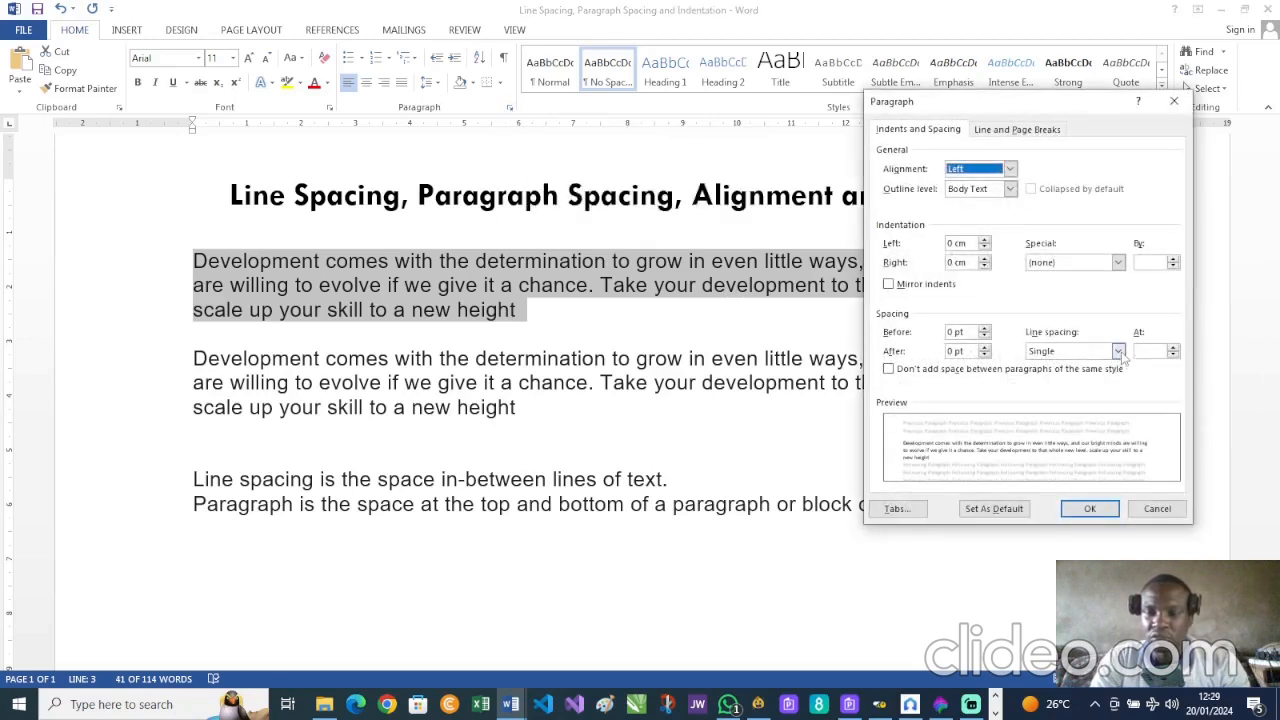
left_click(1121, 357)
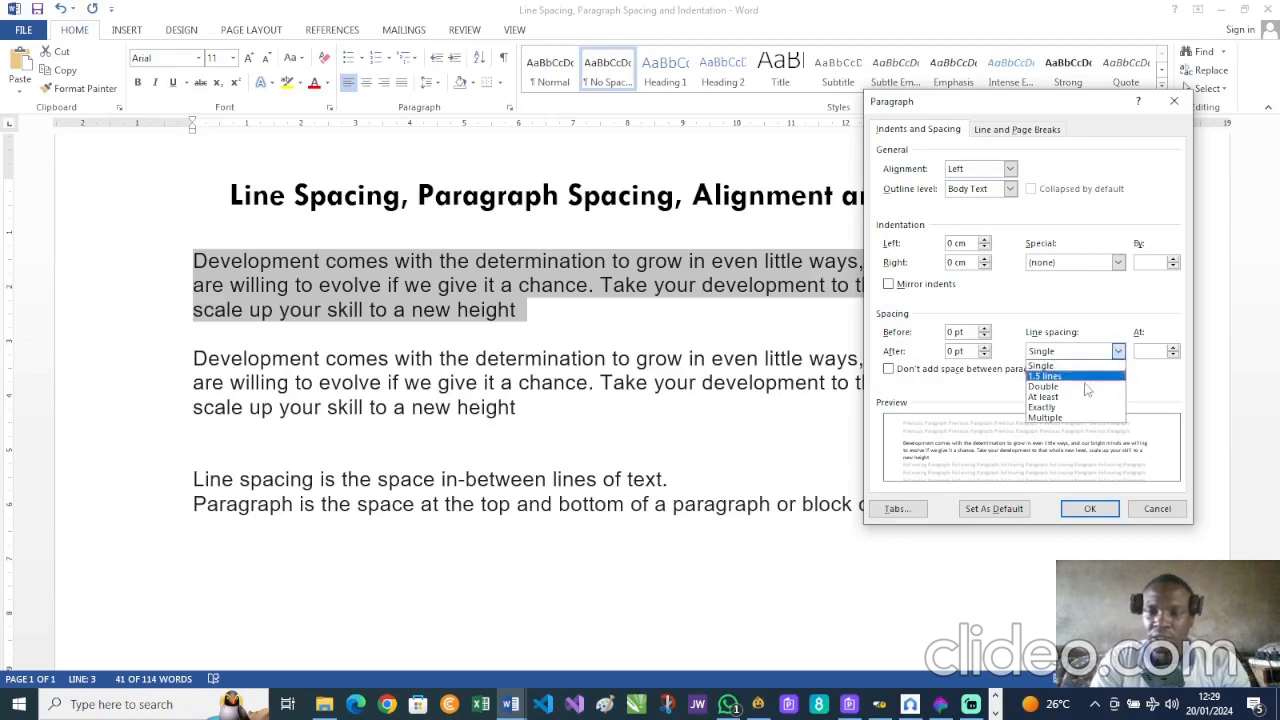
left_click(1061, 420)
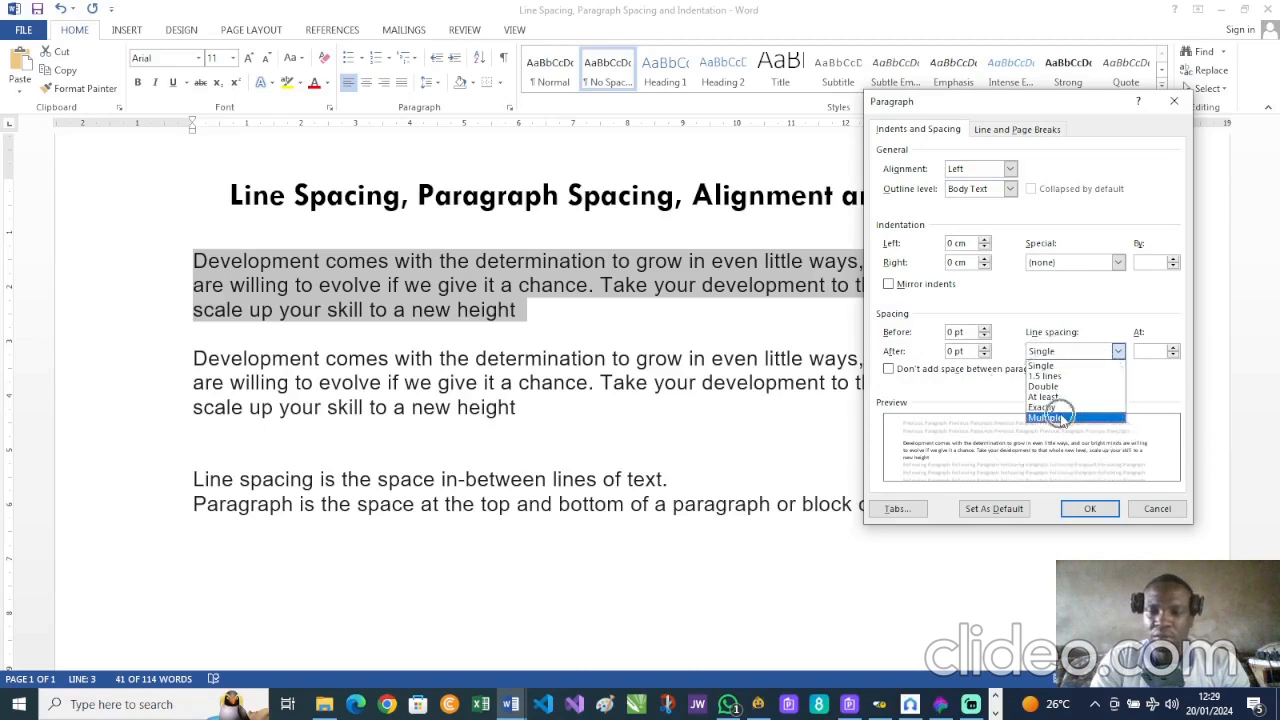
left_click(1061, 420)
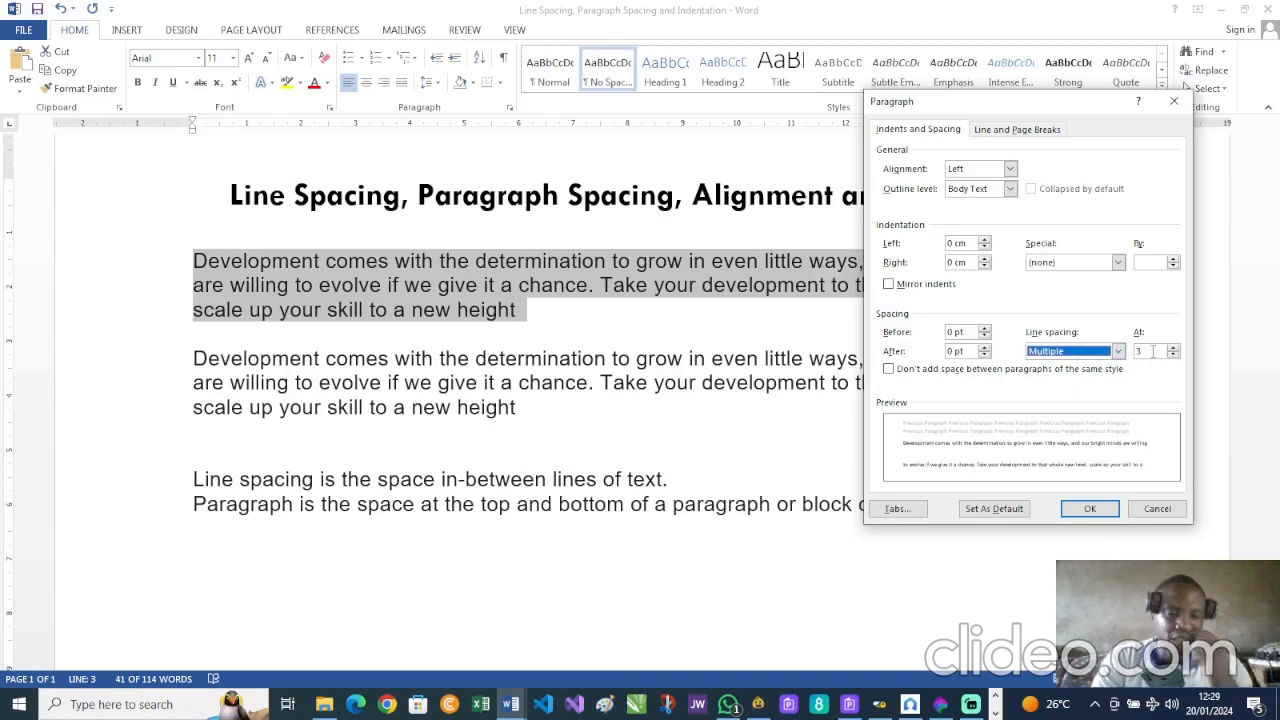
left_click(1153, 351)
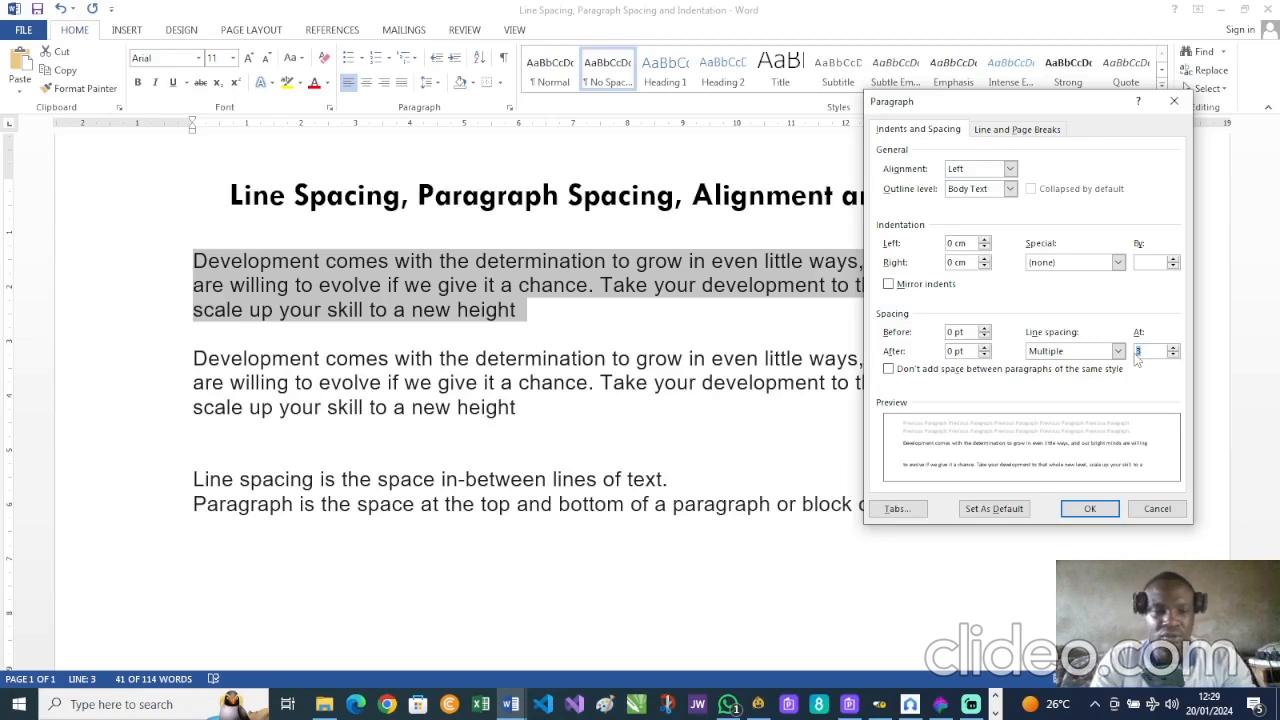
type("1")
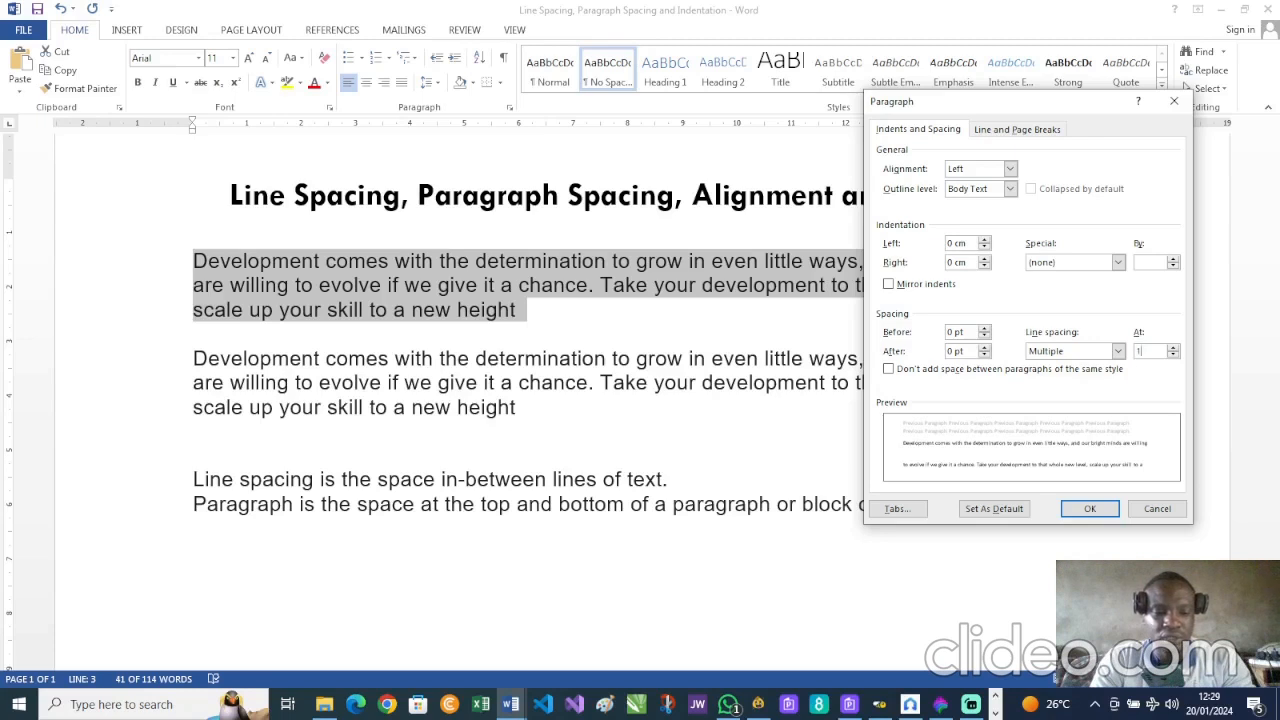
type(".15")
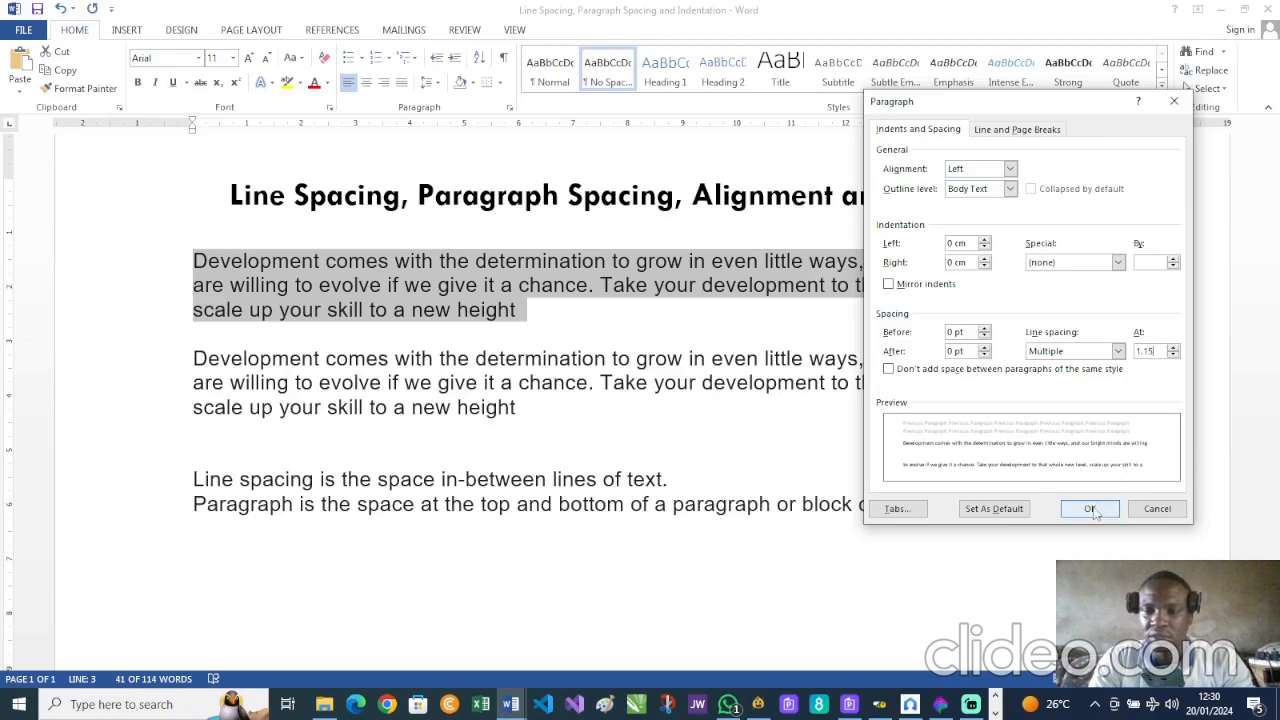
left_click(1118, 352)
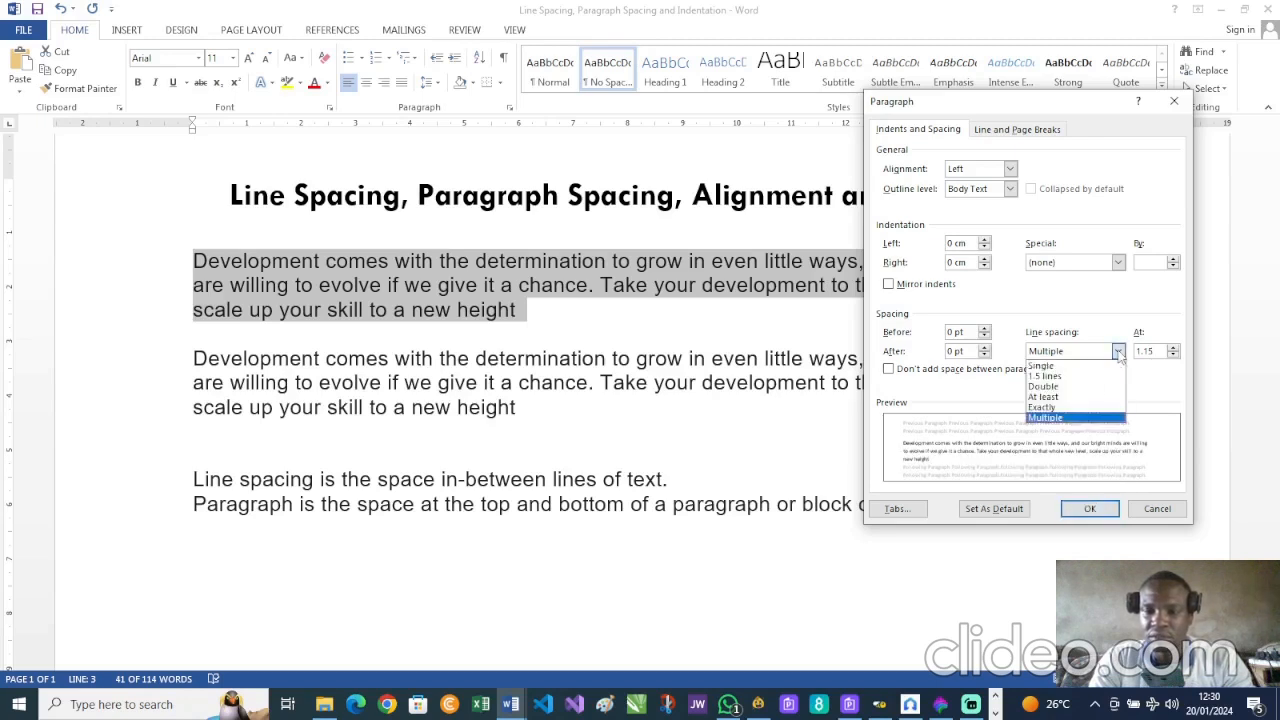
left_click(1119, 352)
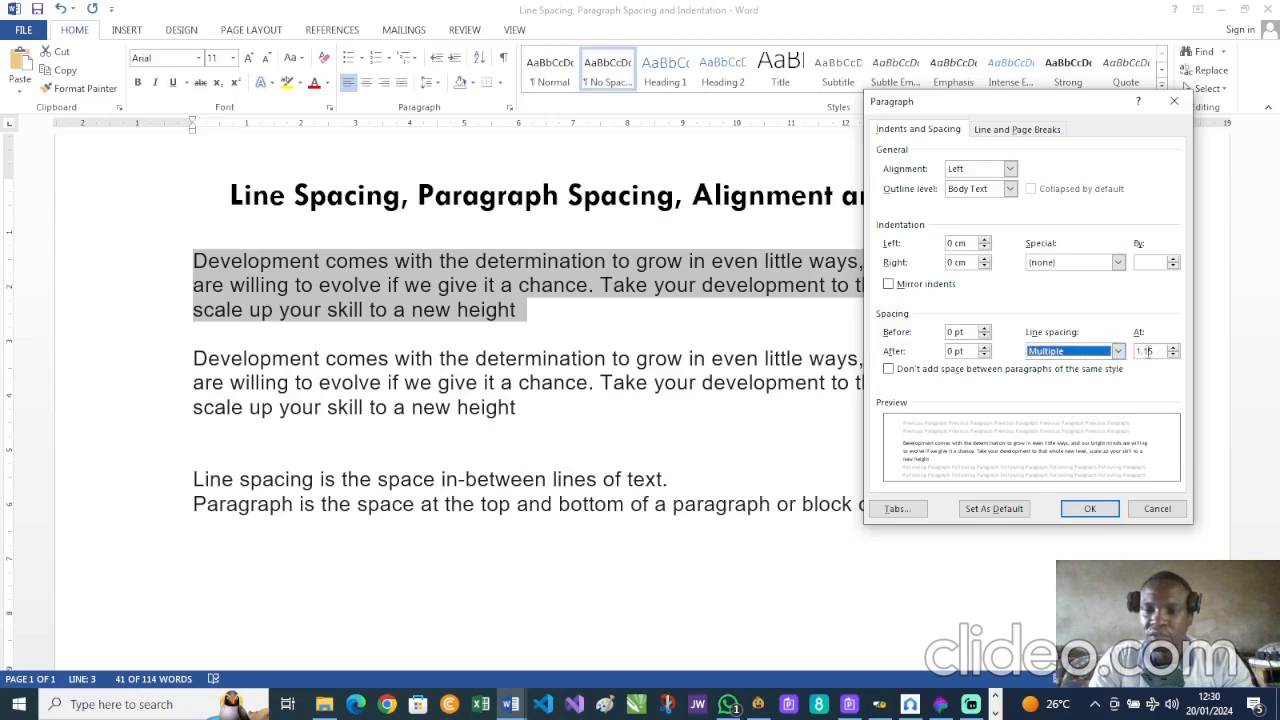
left_click(1089, 508)
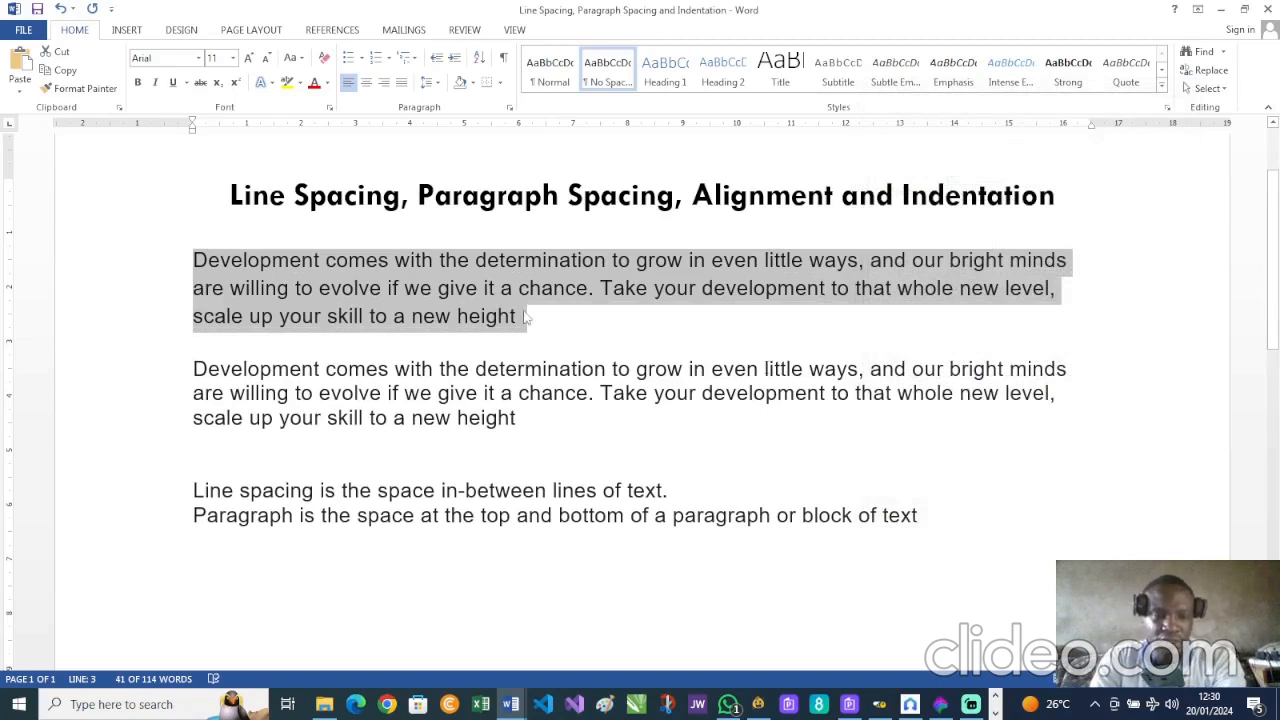
Highlight the second and first sample paragraphs in turn to compare their line spacing.
left_click_drag(194, 370, 510, 428)
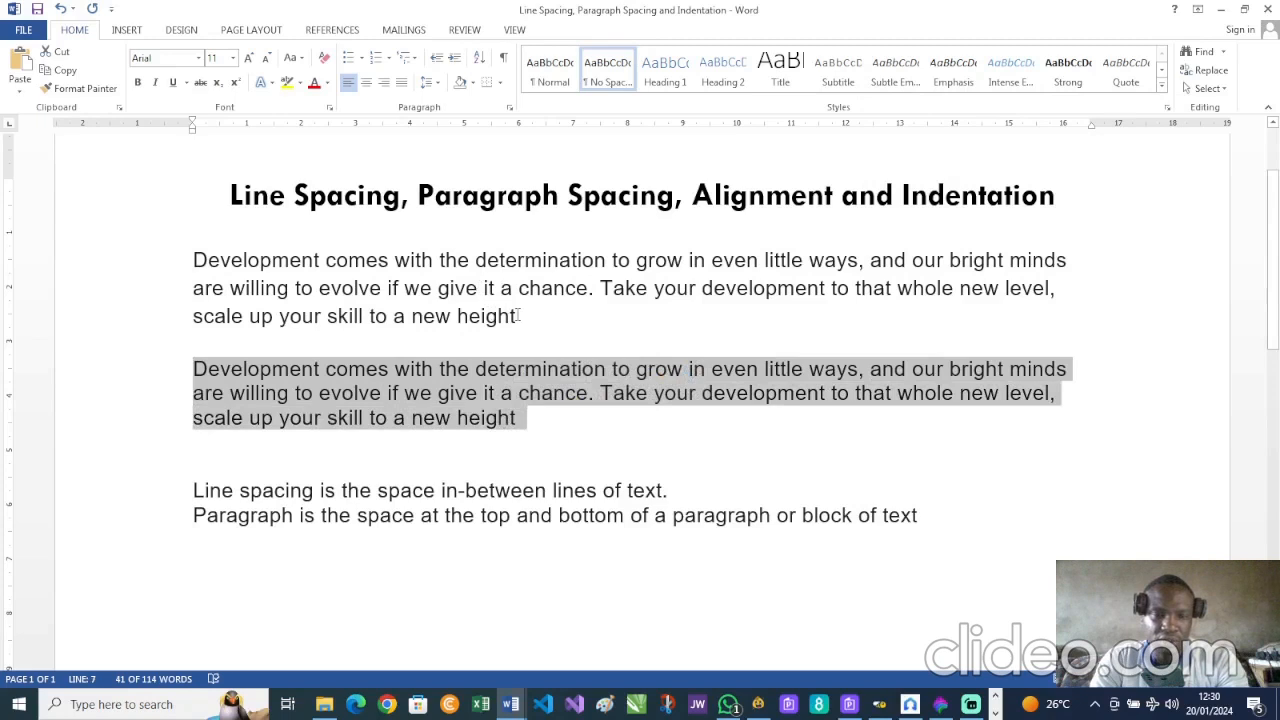
left_click(525, 317)
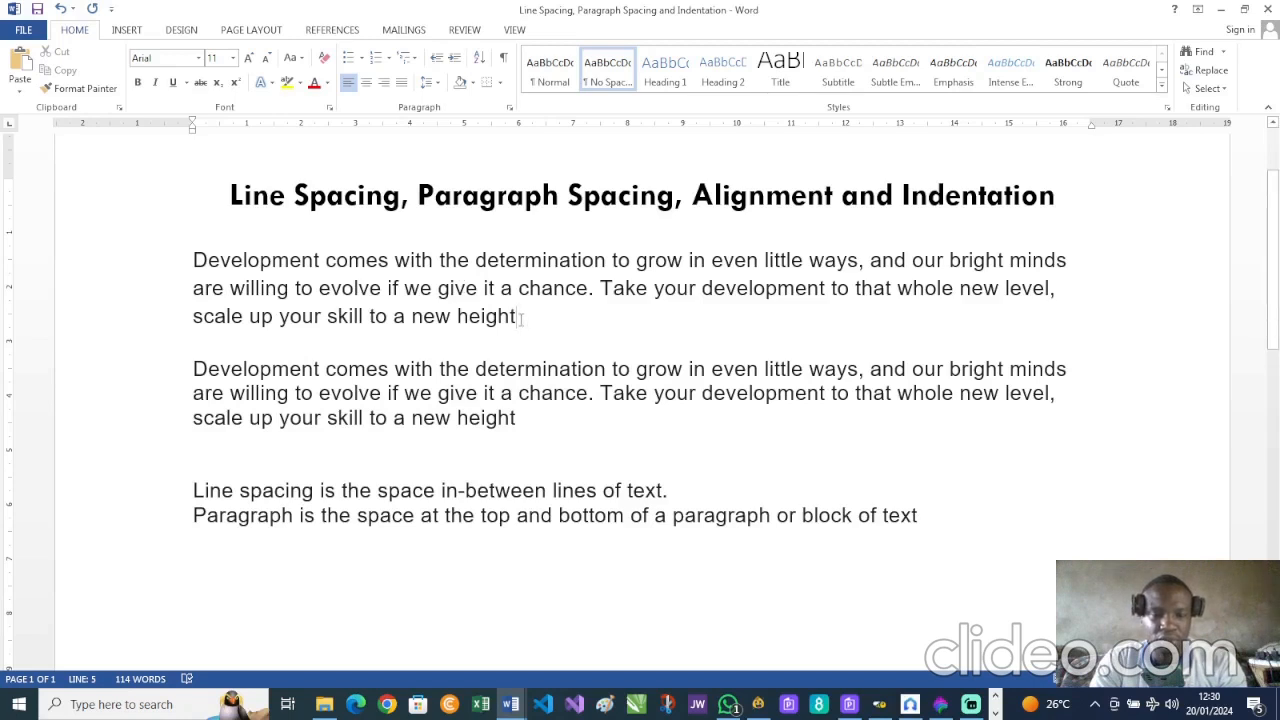
left_click_drag(520, 317, 224, 262)
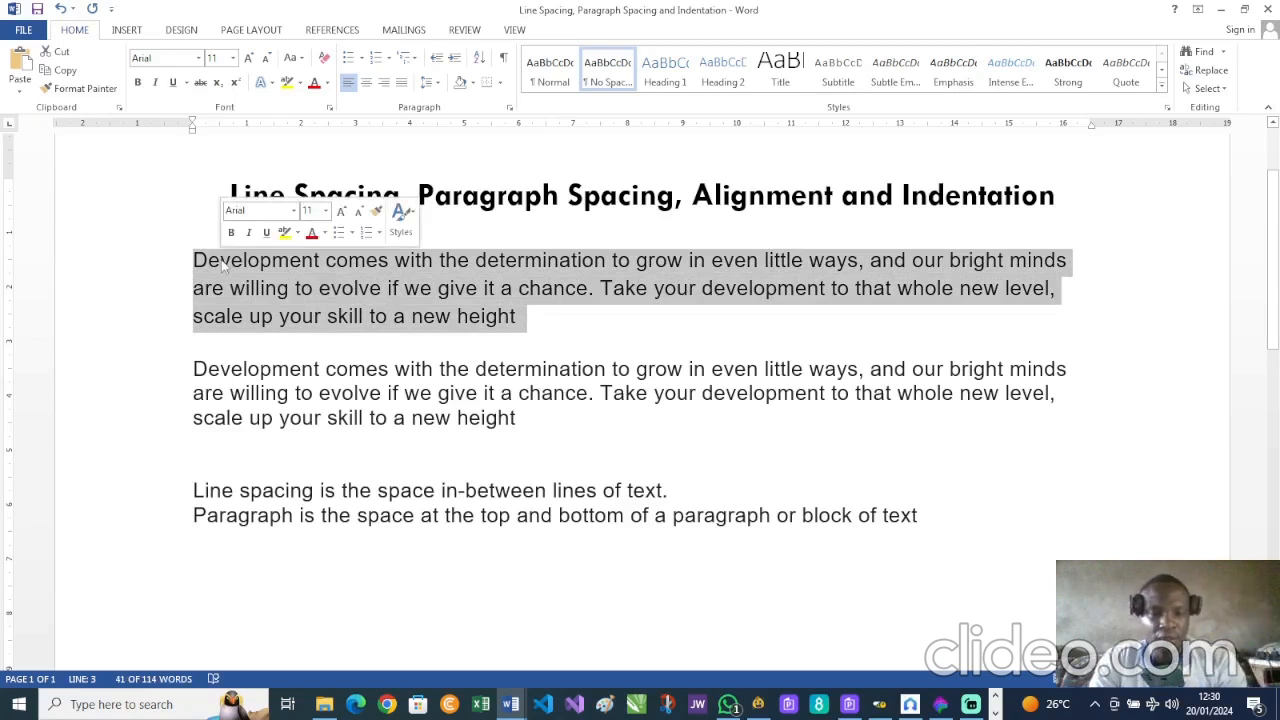
Copy the second sample paragraph and paste it below as a third paragraph, with one blank line between and the extra empty line deleted.
left_click(197, 368)
left_click_drag(197, 368, 552, 423)
key("ctrl+c")
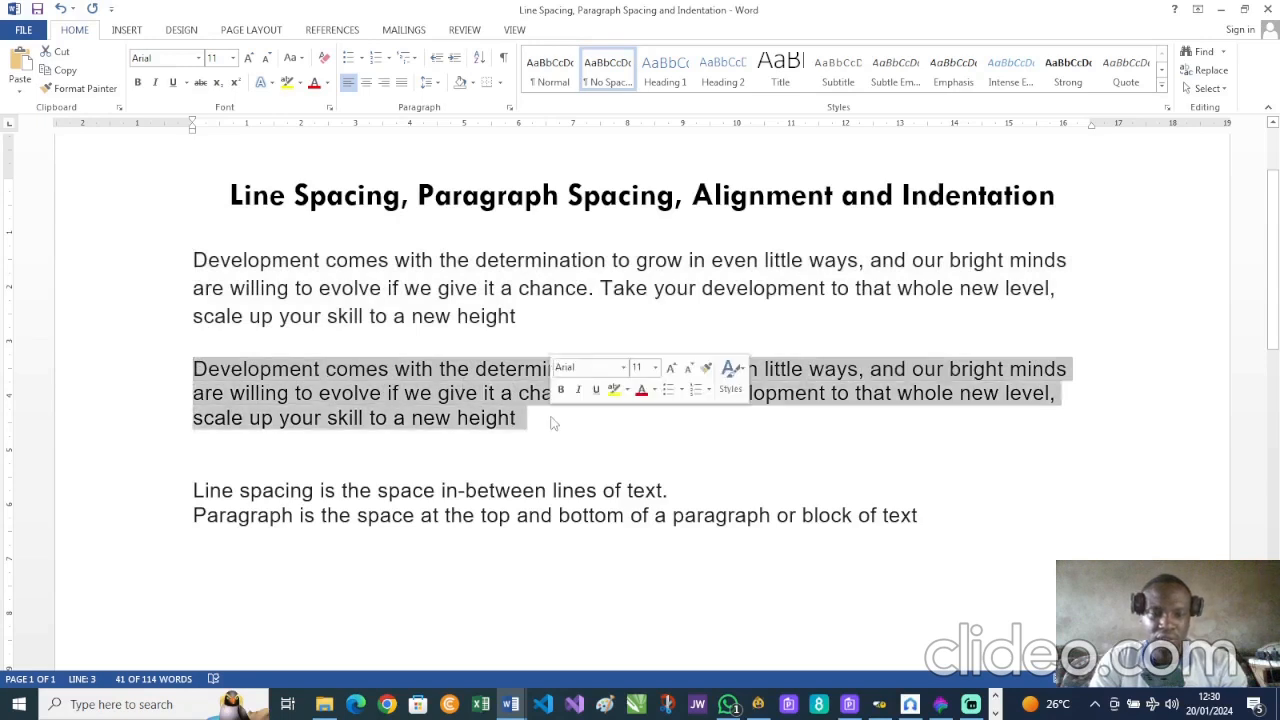
left_click(553, 424)
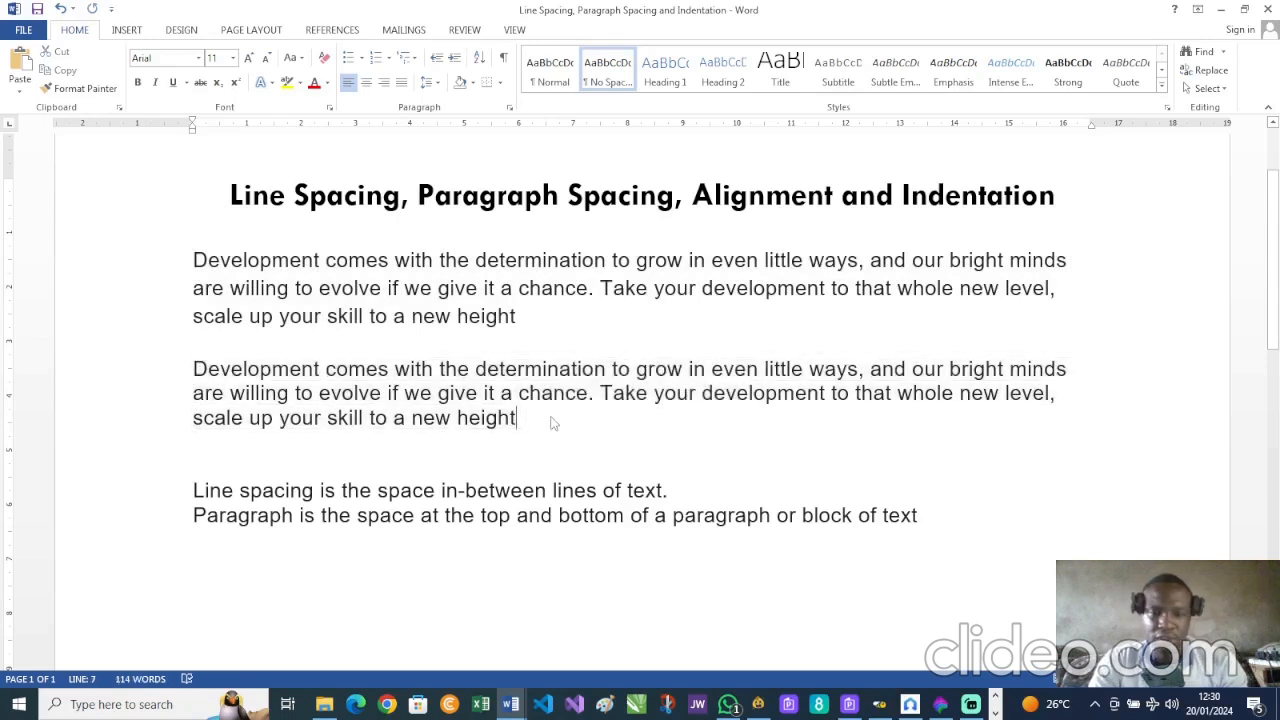
key("Return")
key("Return")
key("ctrl+v")
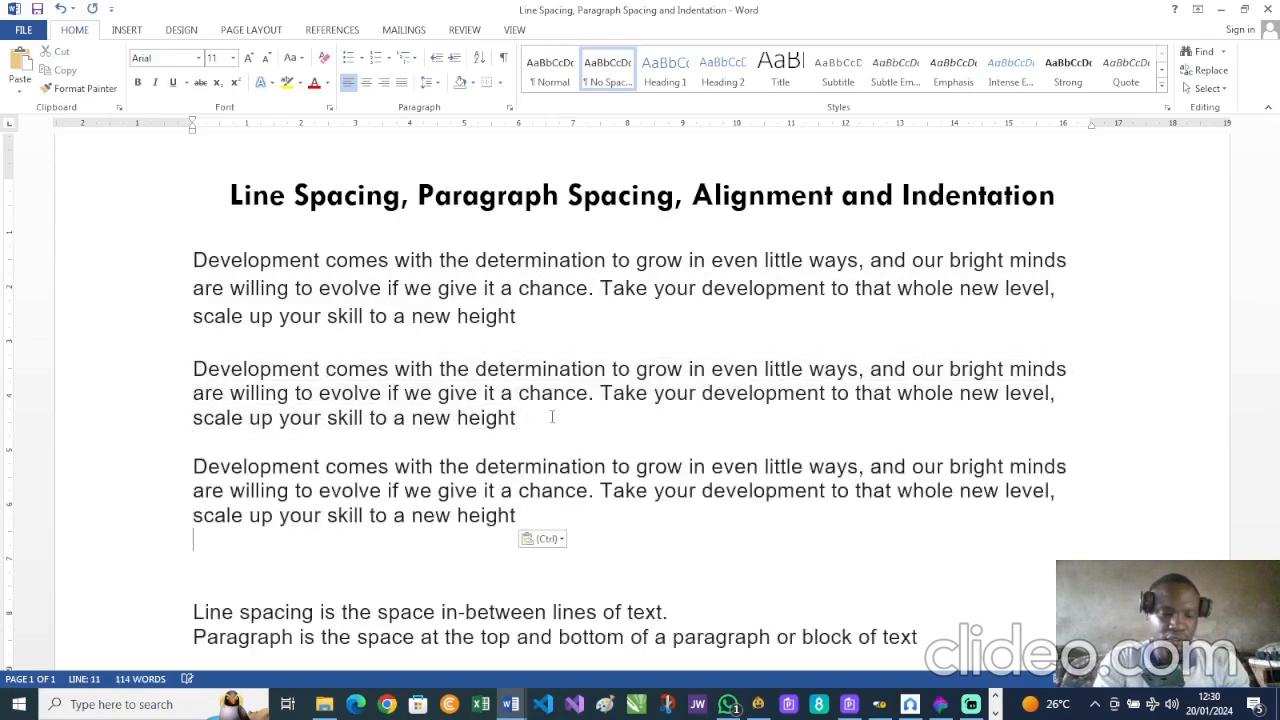
key("Delete")
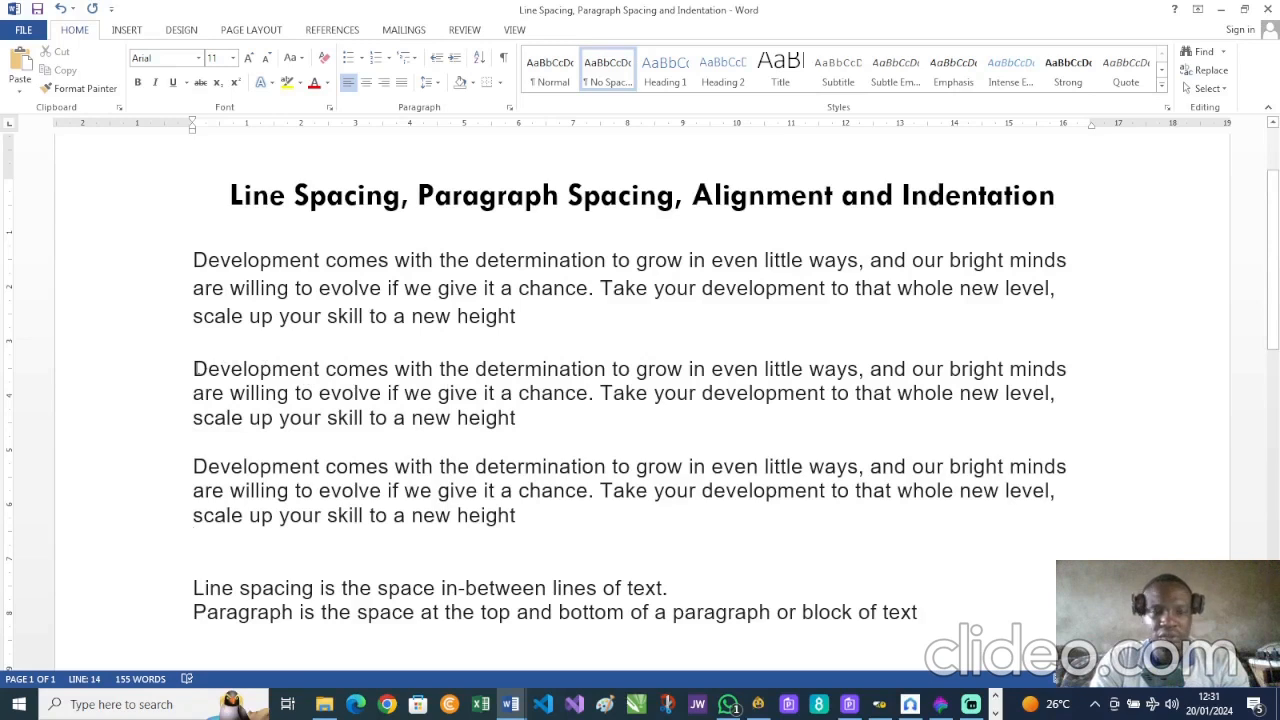
Set the third sample paragraph's spacing after to 6 pt and compare it with the second paragraph.
left_click_drag(193, 369, 549, 413)
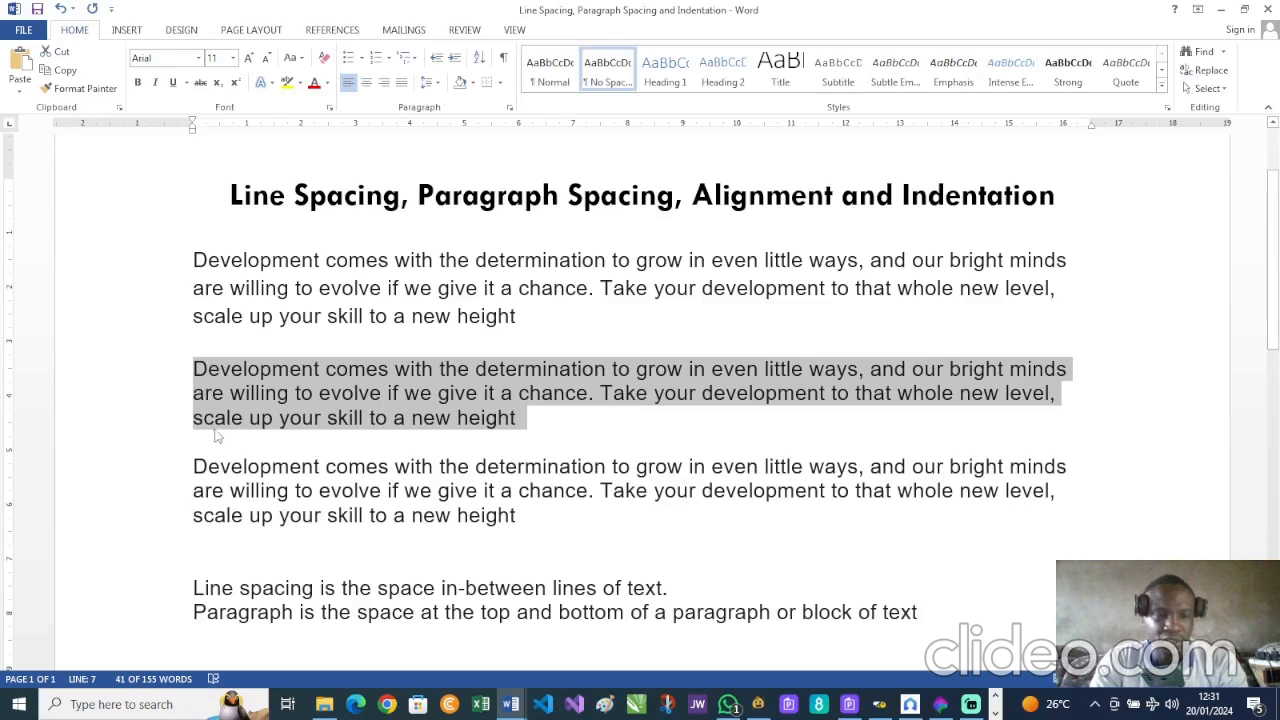
left_click_drag(194, 466, 529, 512)
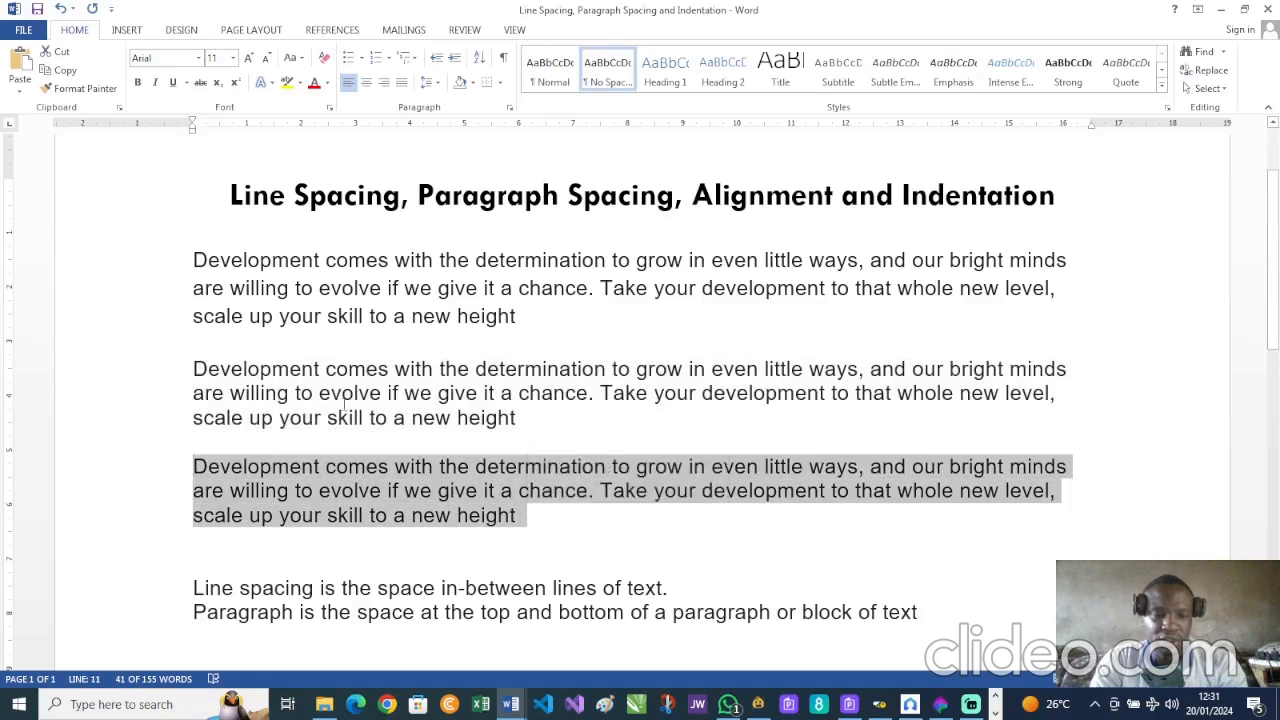
left_click(510, 108)
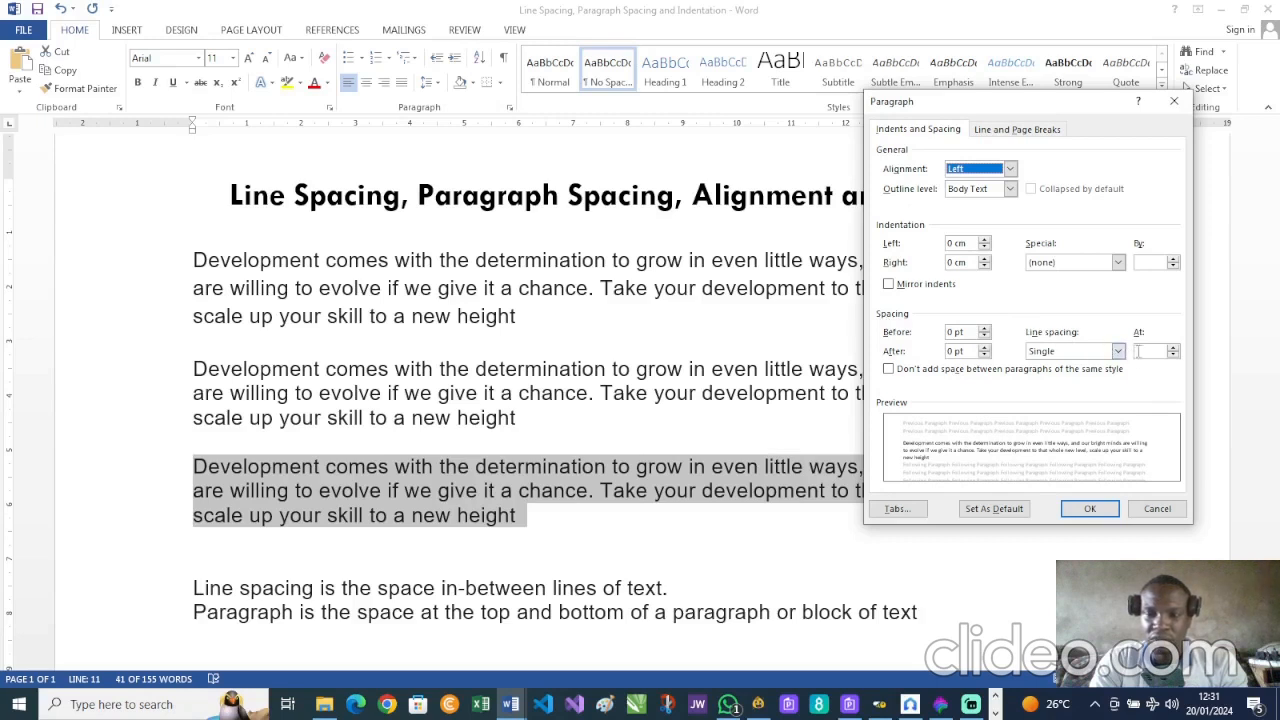
key("ctrl")
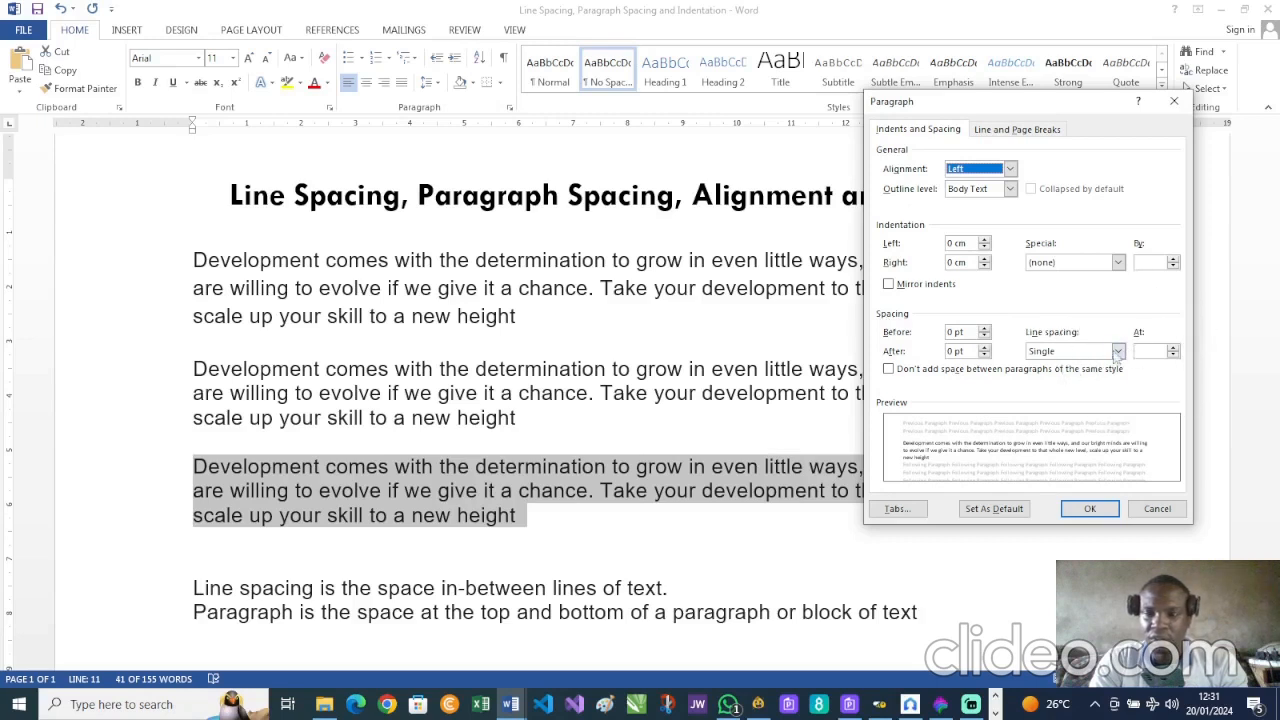
key("ctrl")
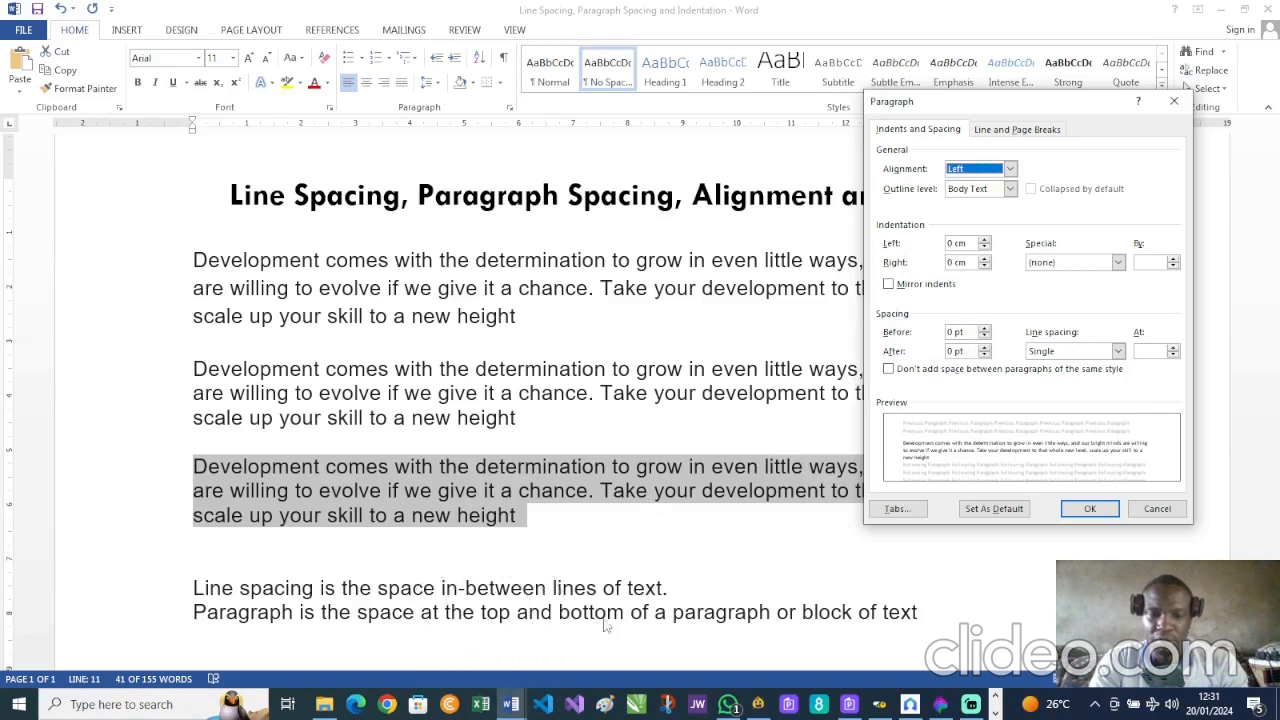
key("ctrl")
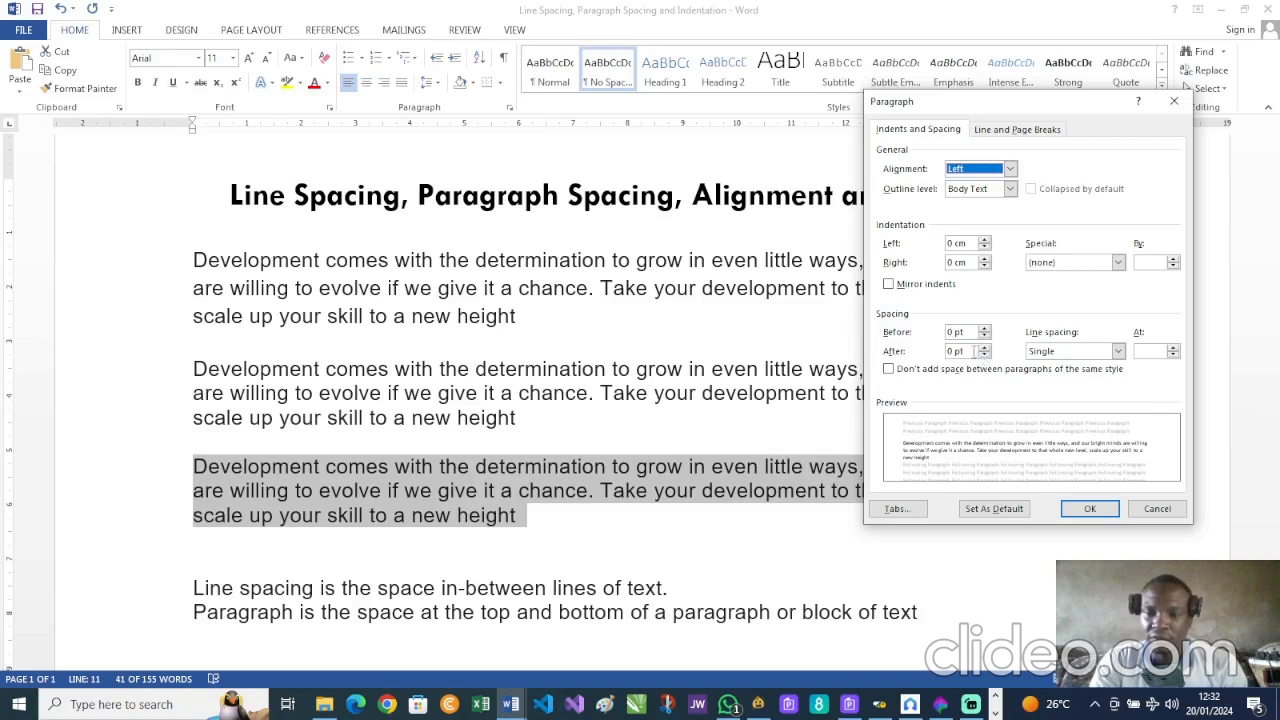
left_click_drag(975, 351, 934, 356)
type("6")
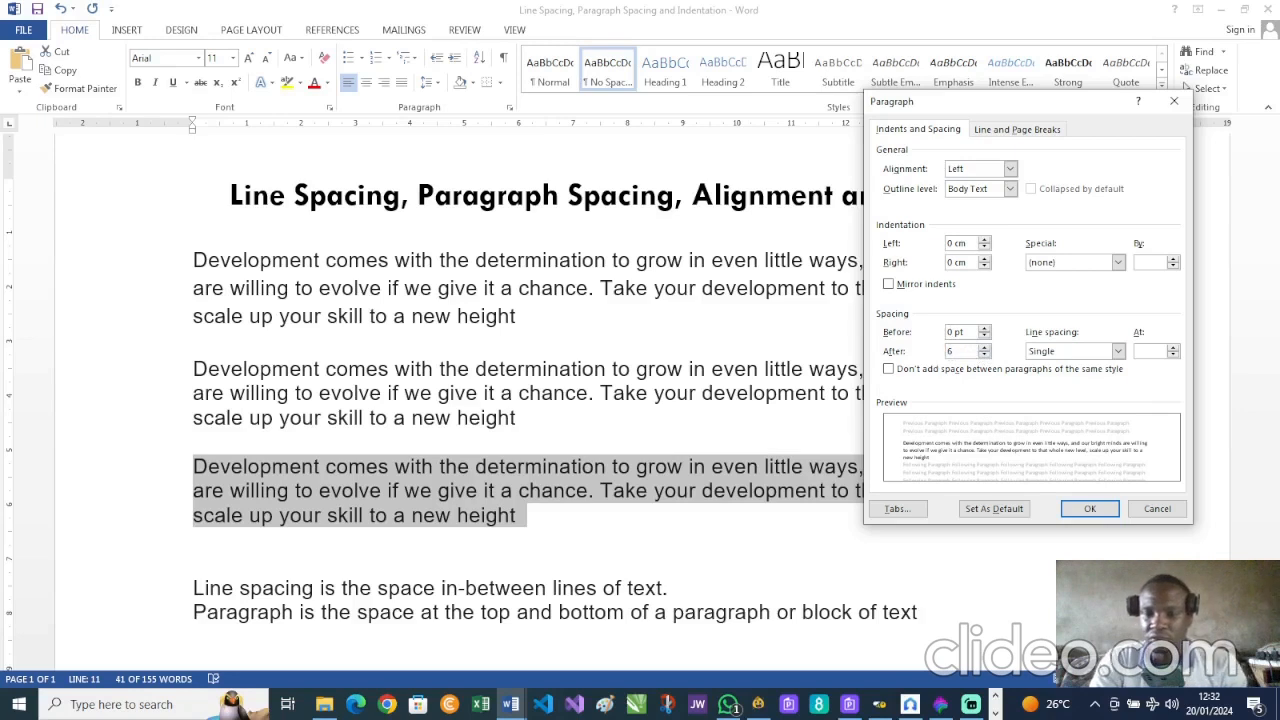
left_click(1080, 512)
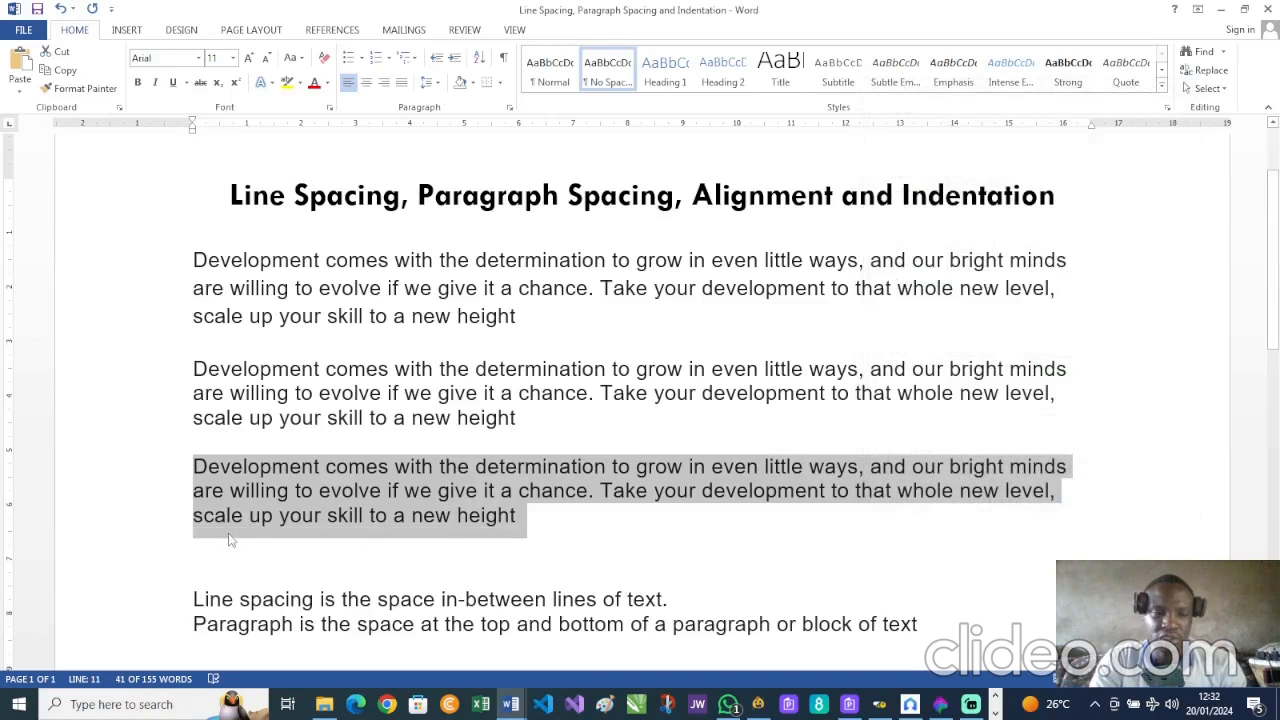
left_click_drag(193, 369, 538, 416)
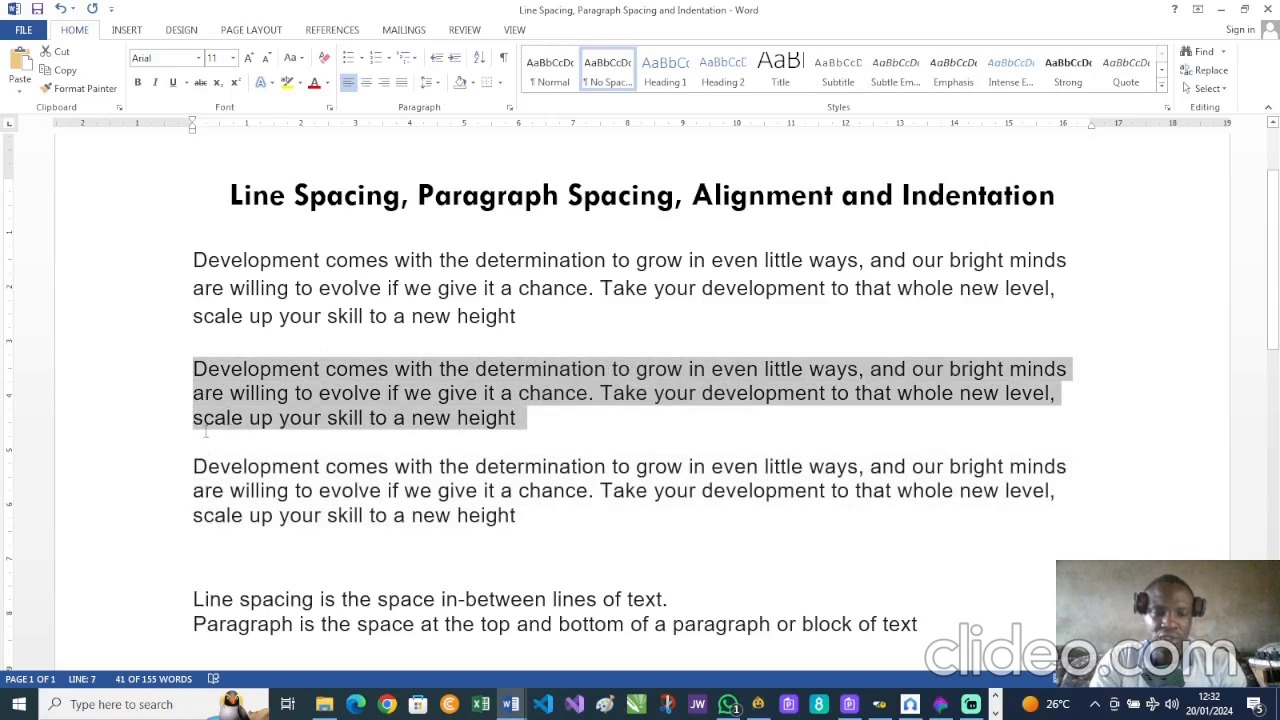
left_click_drag(194, 466, 550, 522)
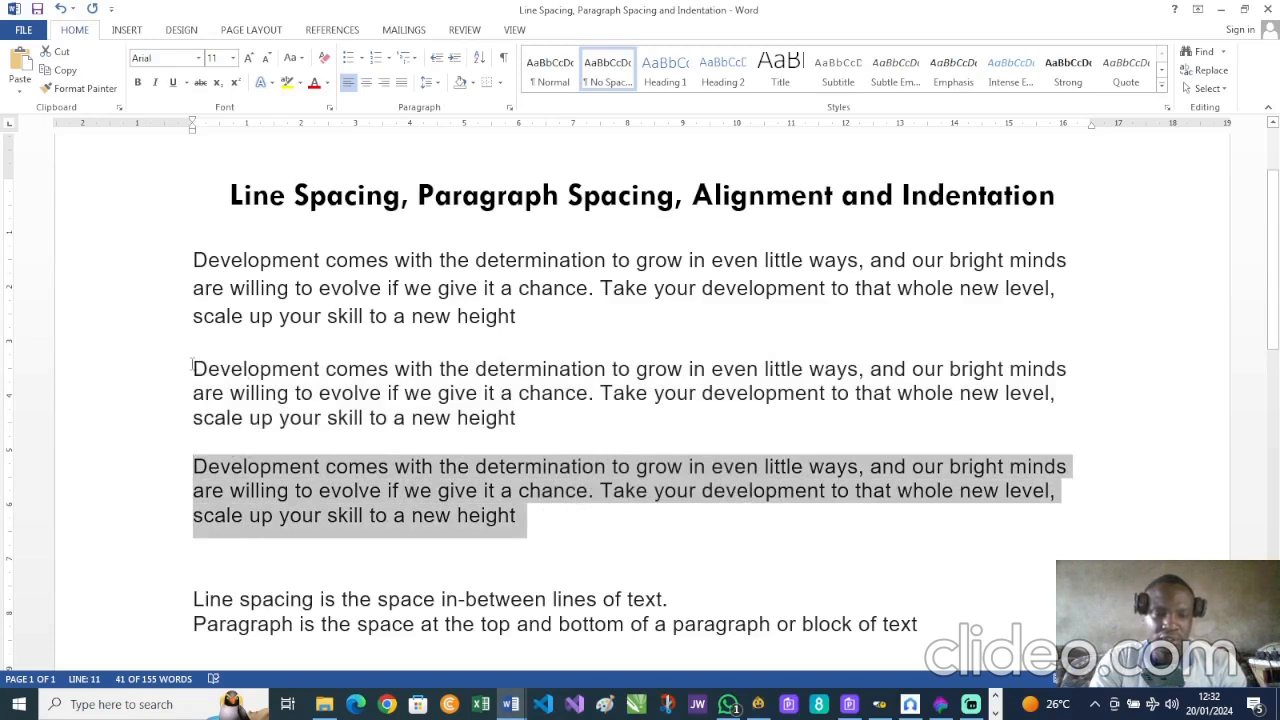
Paste a copy of the second sample paragraph directly under the third one and highlight the third to examine the space after it.
left_click_drag(192, 366, 535, 421)
key("ctrl+c")
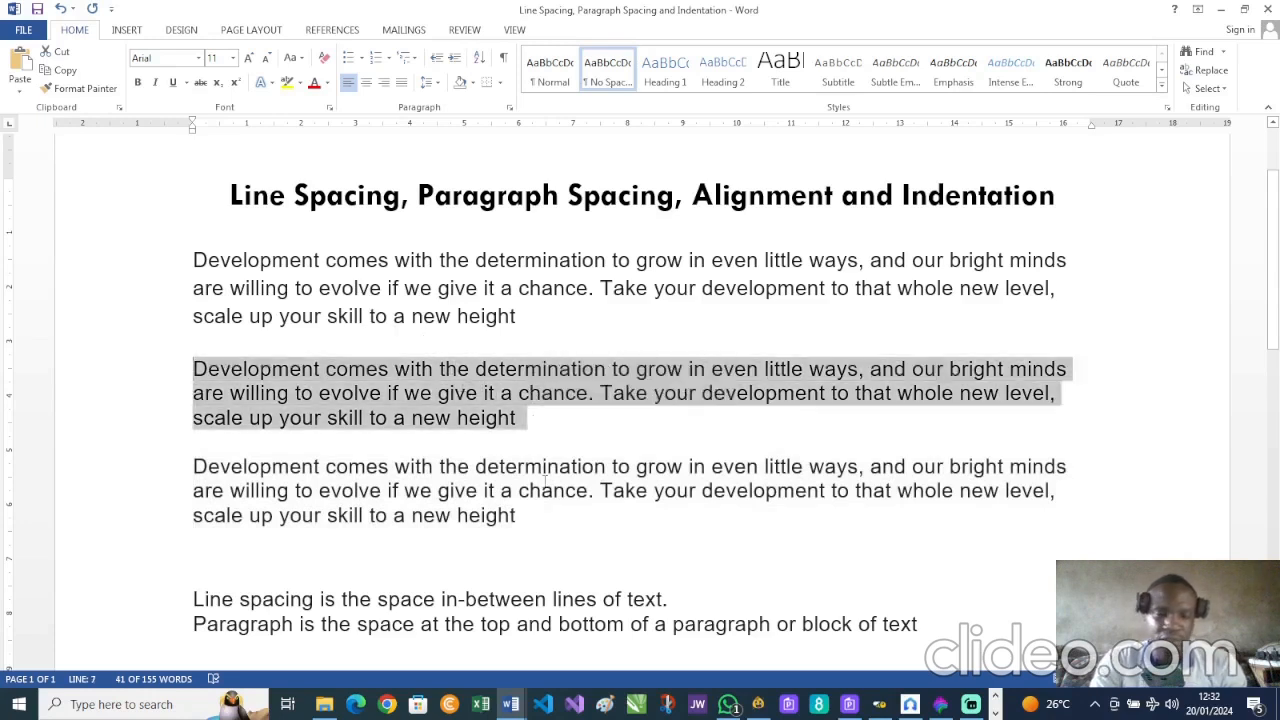
left_click(523, 515)
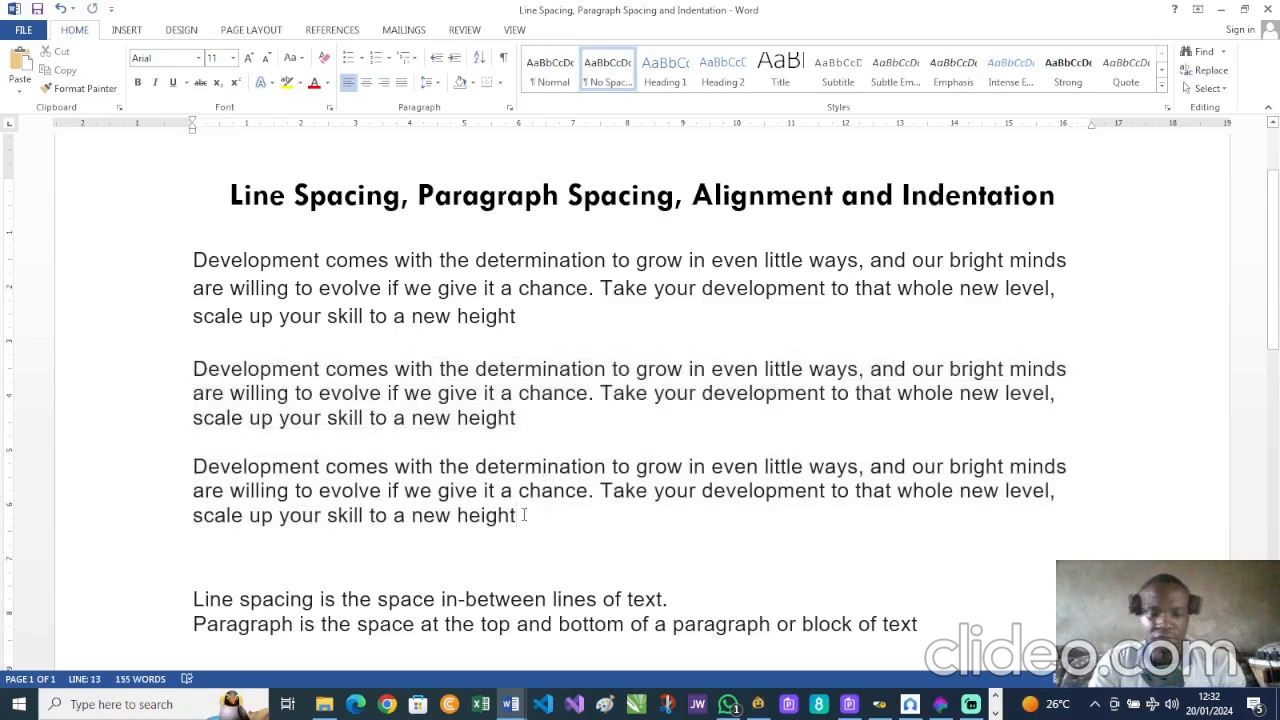
key("Return")
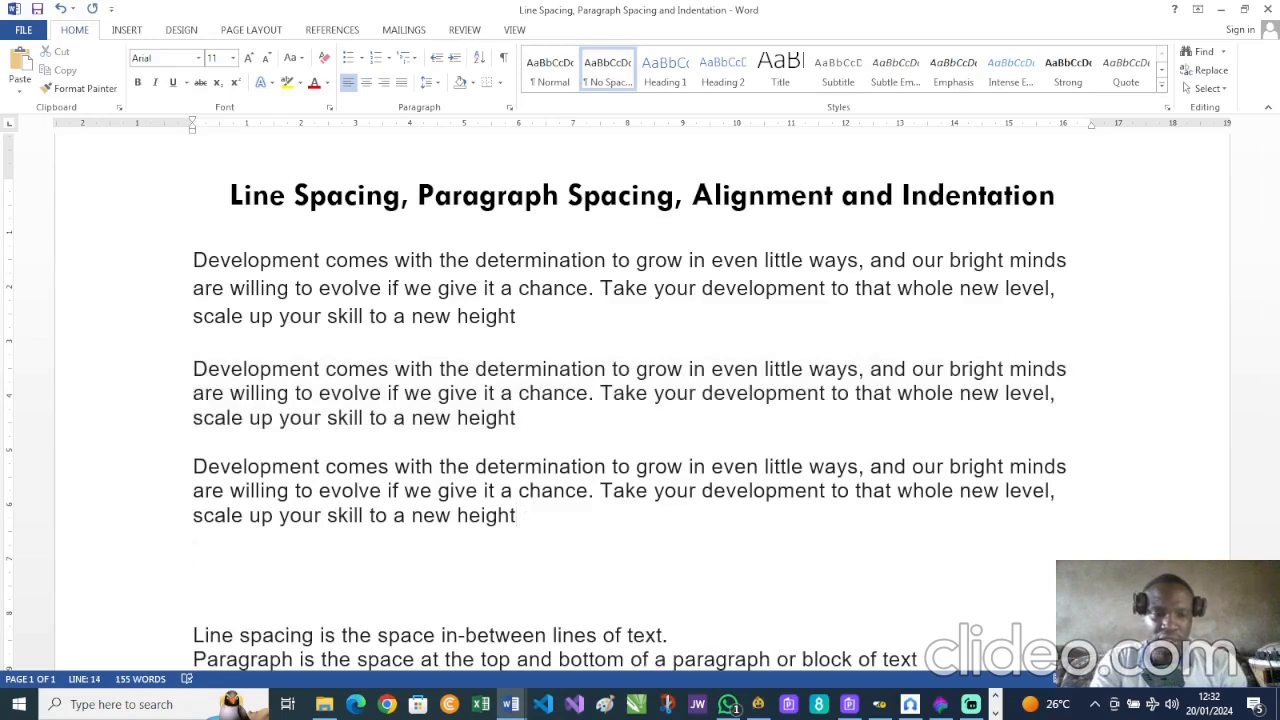
key("ctrl+v")
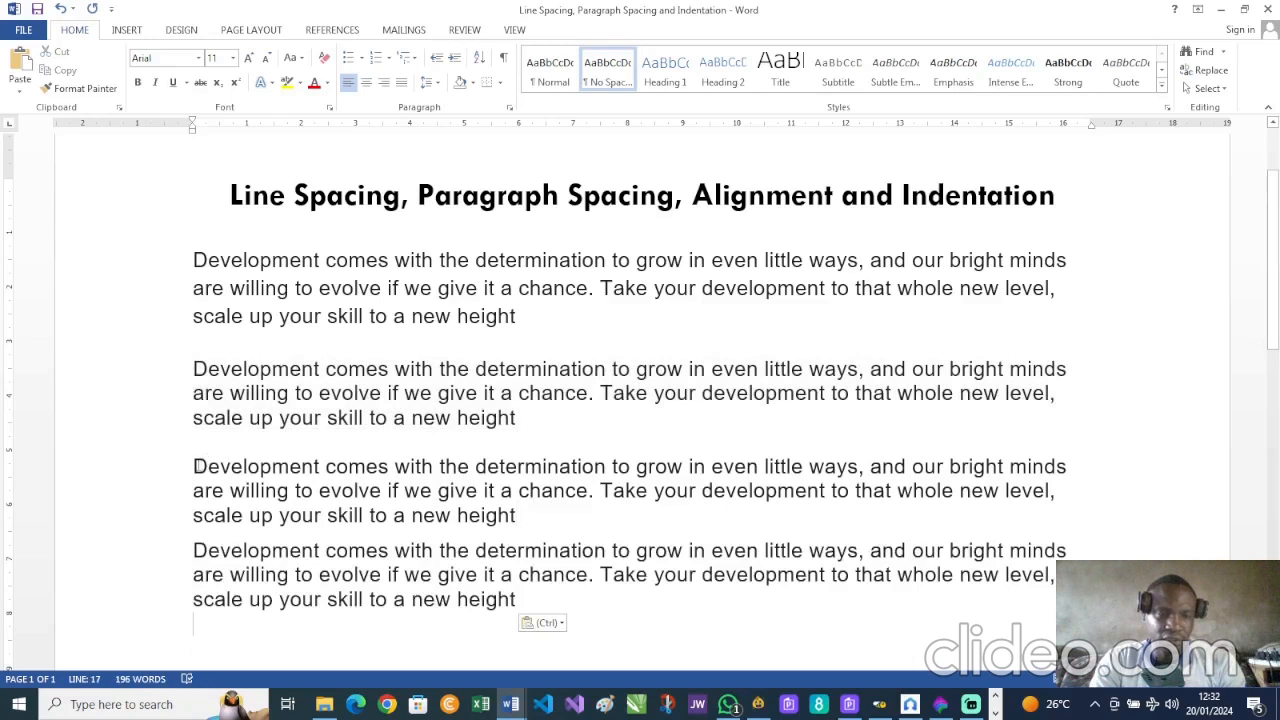
left_click_drag(193, 466, 581, 524)
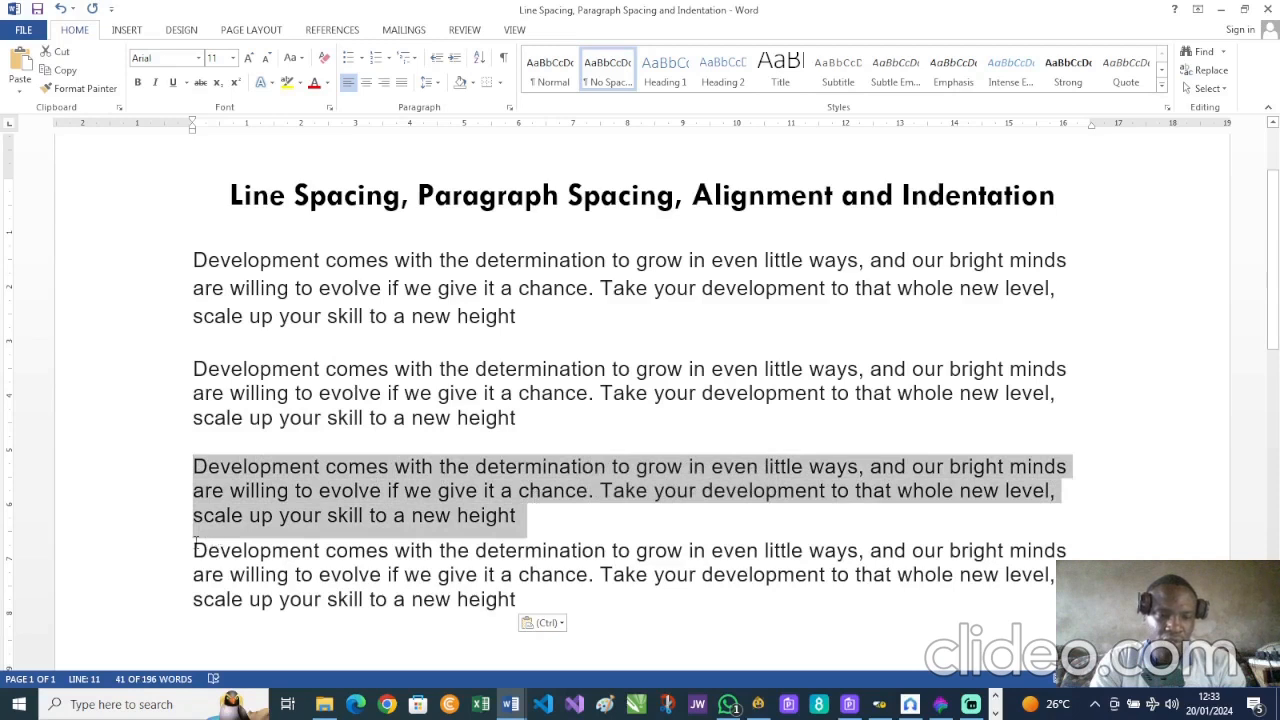
left_click(540, 537)
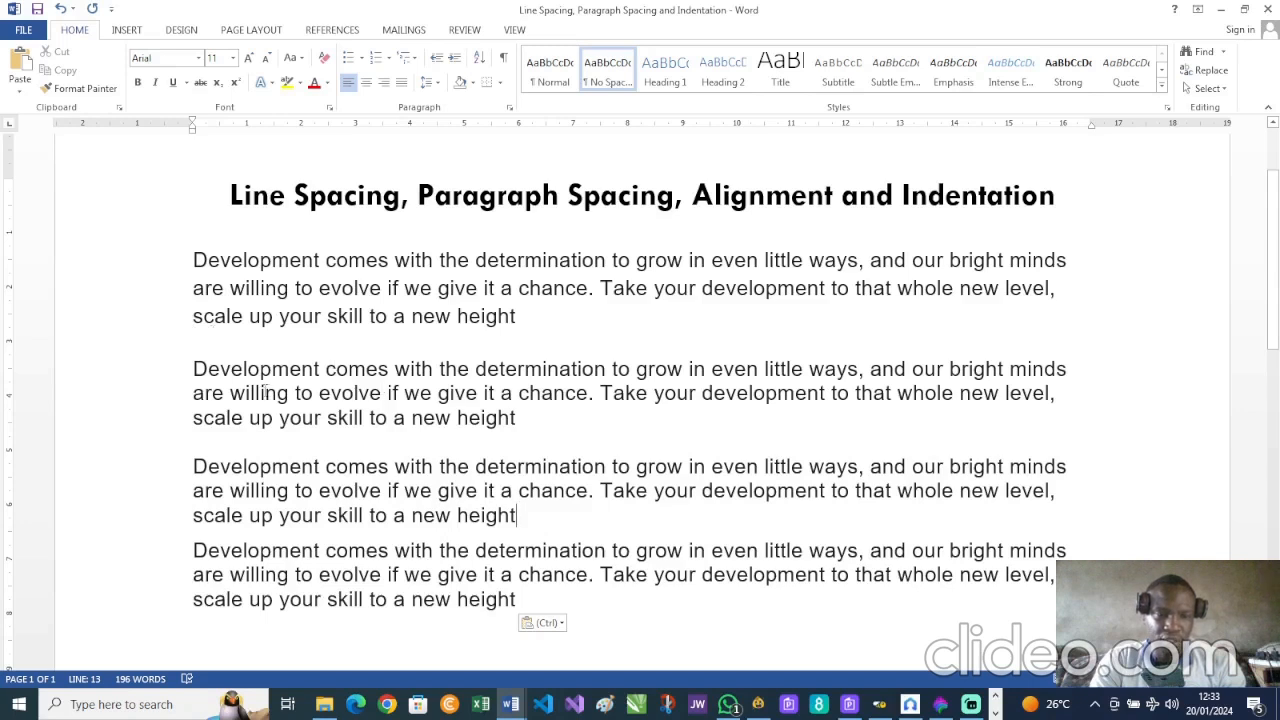
Copy the second sample paragraph and paste it twice in succession below the definitions, one blank line under them.
scroll(253, 392, "down", 3)
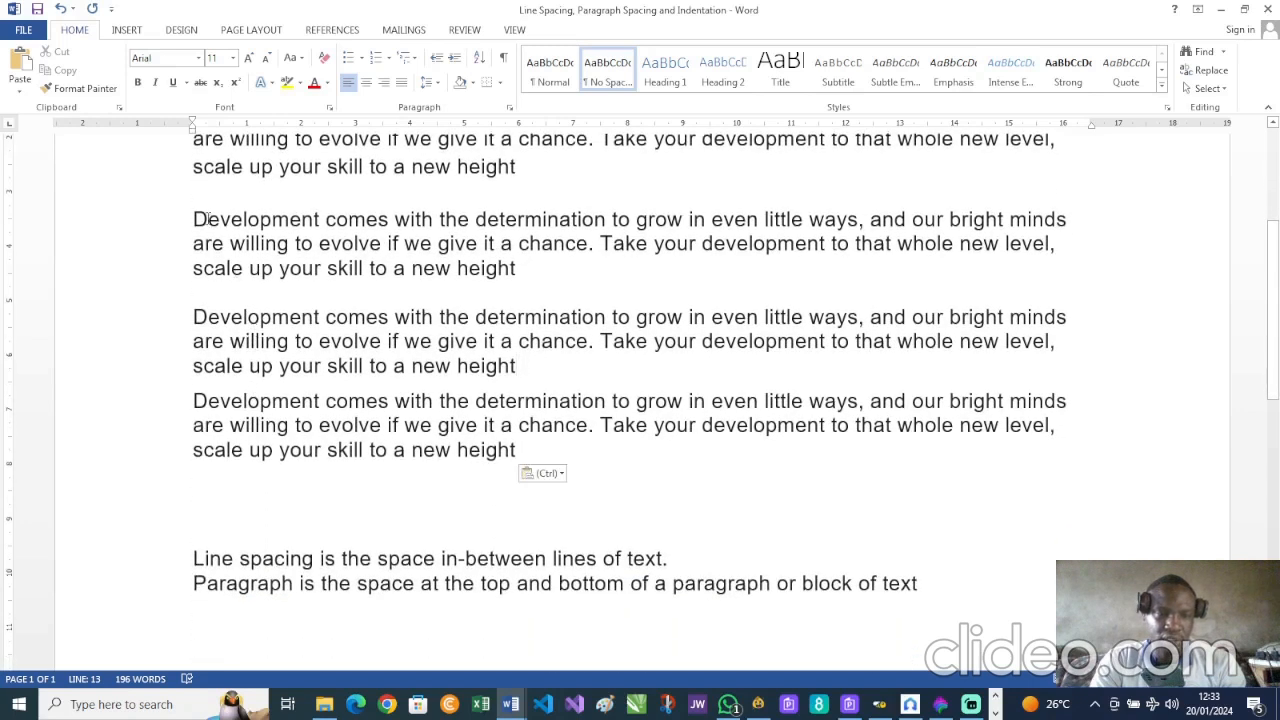
left_click_drag(194, 220, 533, 270)
key("ctrl+c")
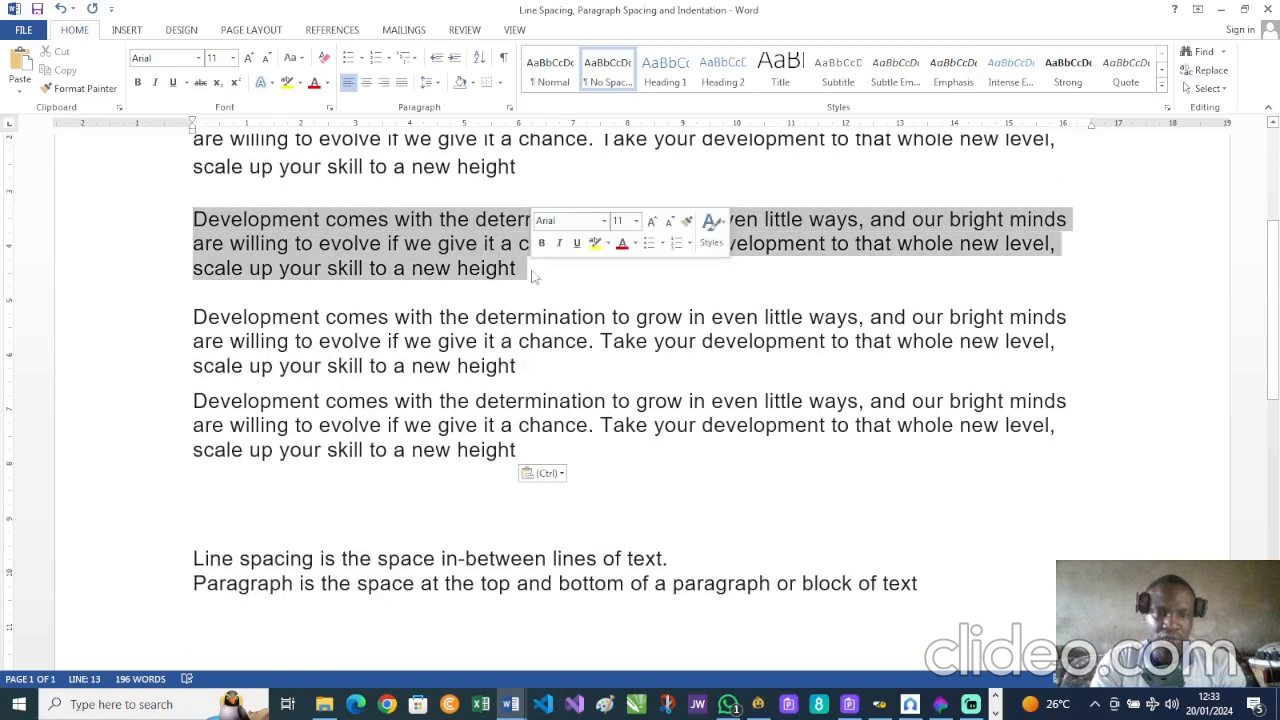
scroll(533, 270, "down", 3)
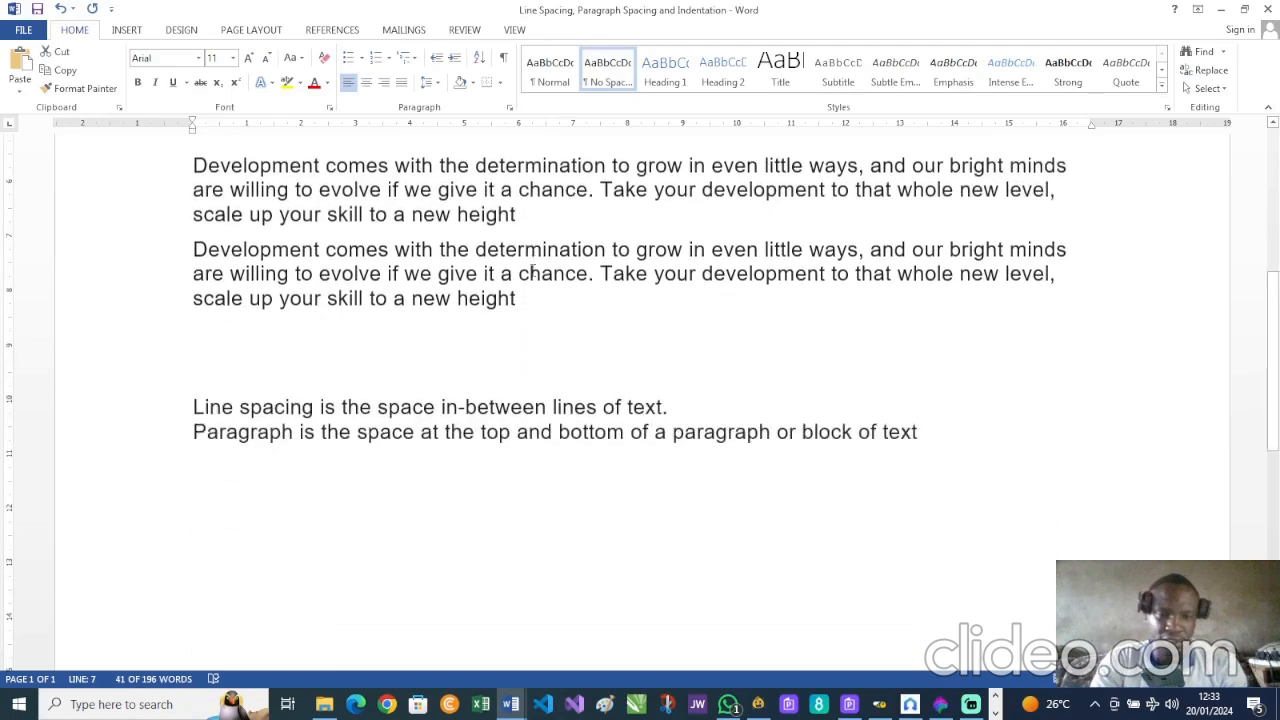
scroll(533, 270, "down", 1)
left_click(930, 410)
key("Return")
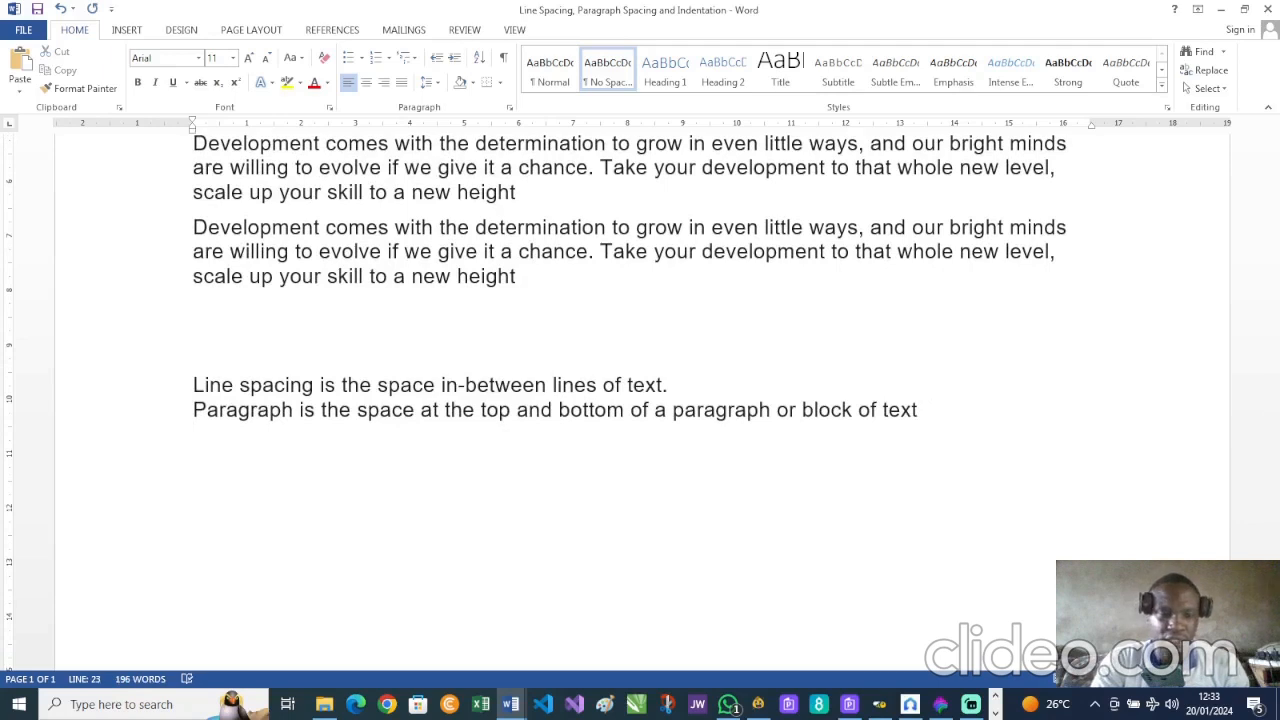
scroll(640, 395, "down", 1)
key("ctrl+v")
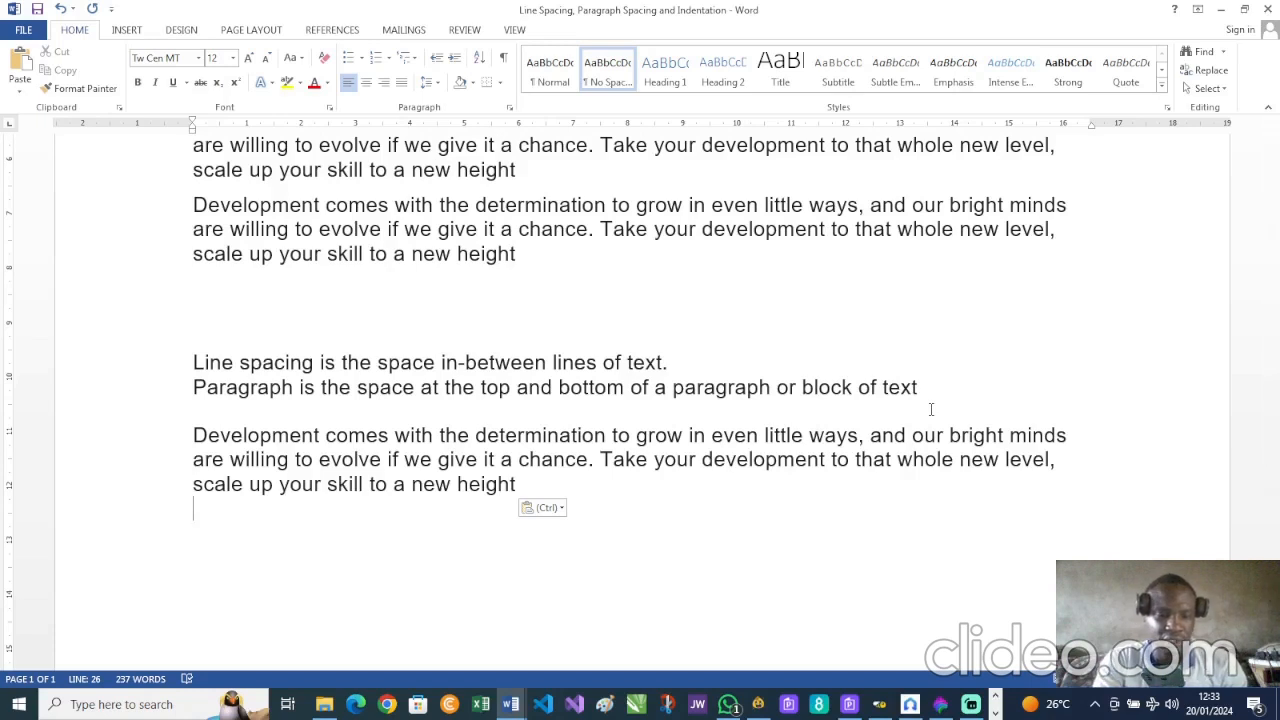
key("ctrl+v")
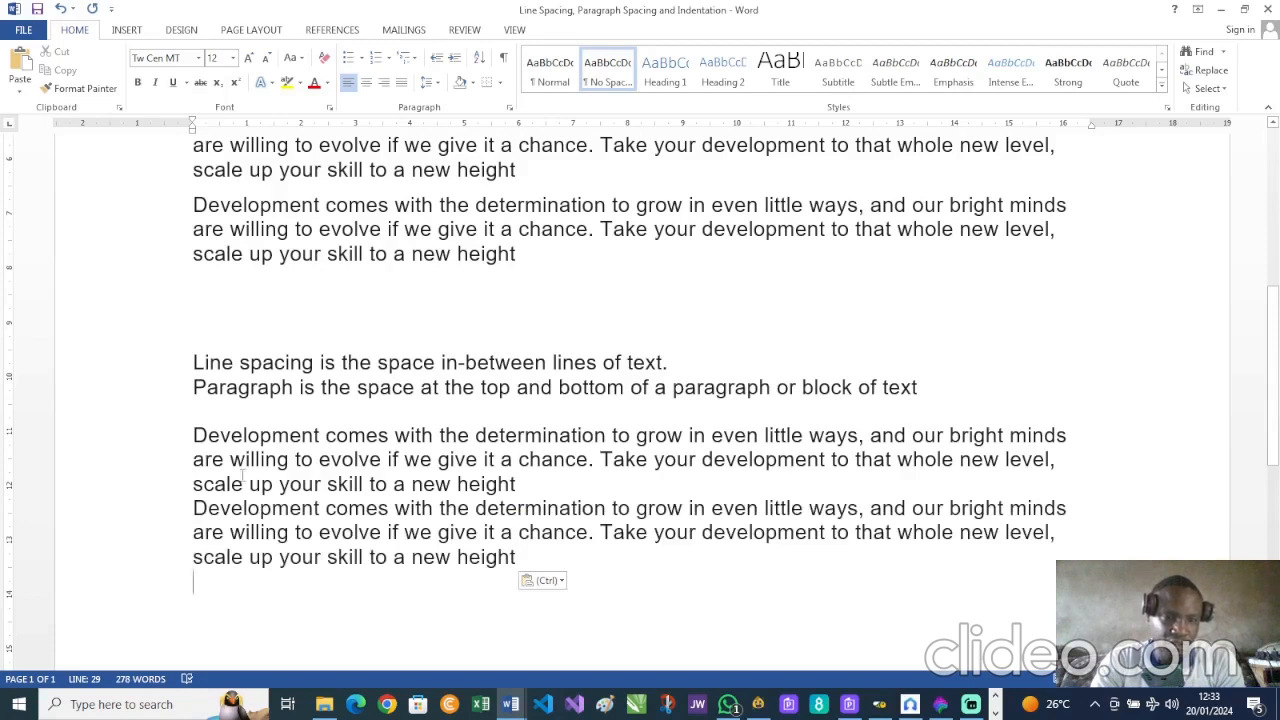
Insert a blank line between the two pasted paragraphs below the definitions and remove it again.
left_click_drag(193, 435, 562, 490)
left_click(545, 500)
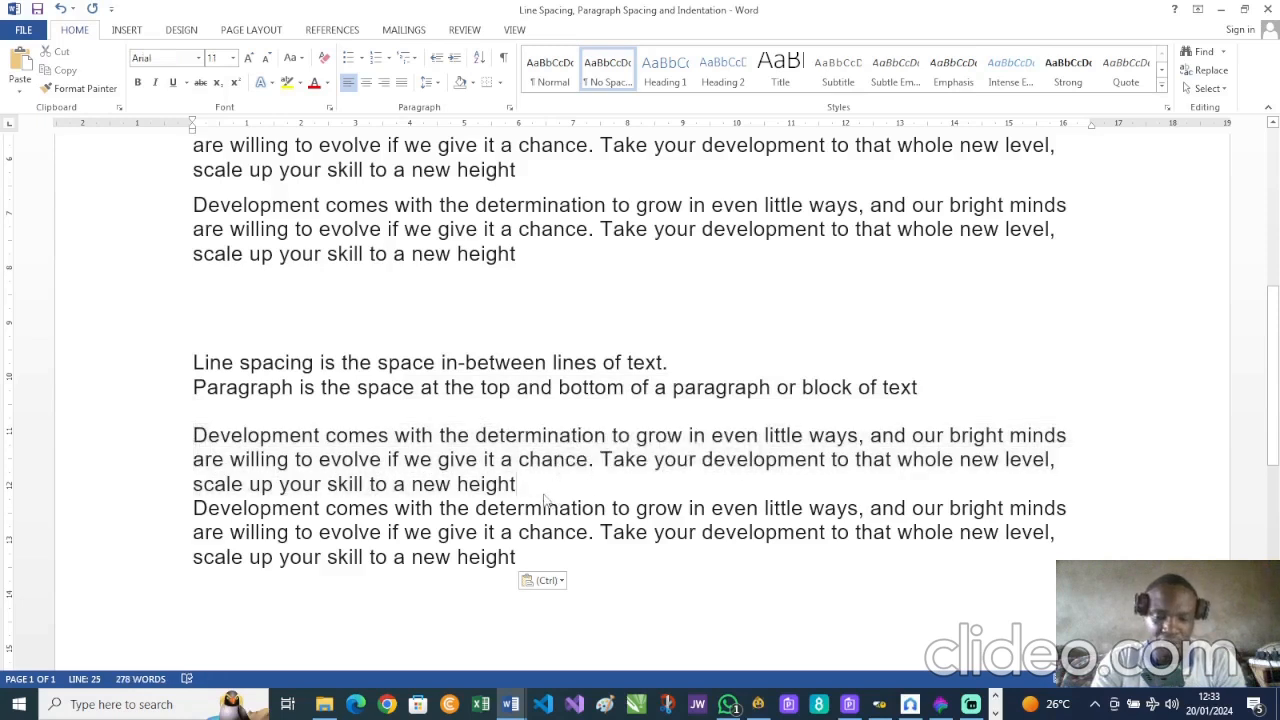
key("Return")
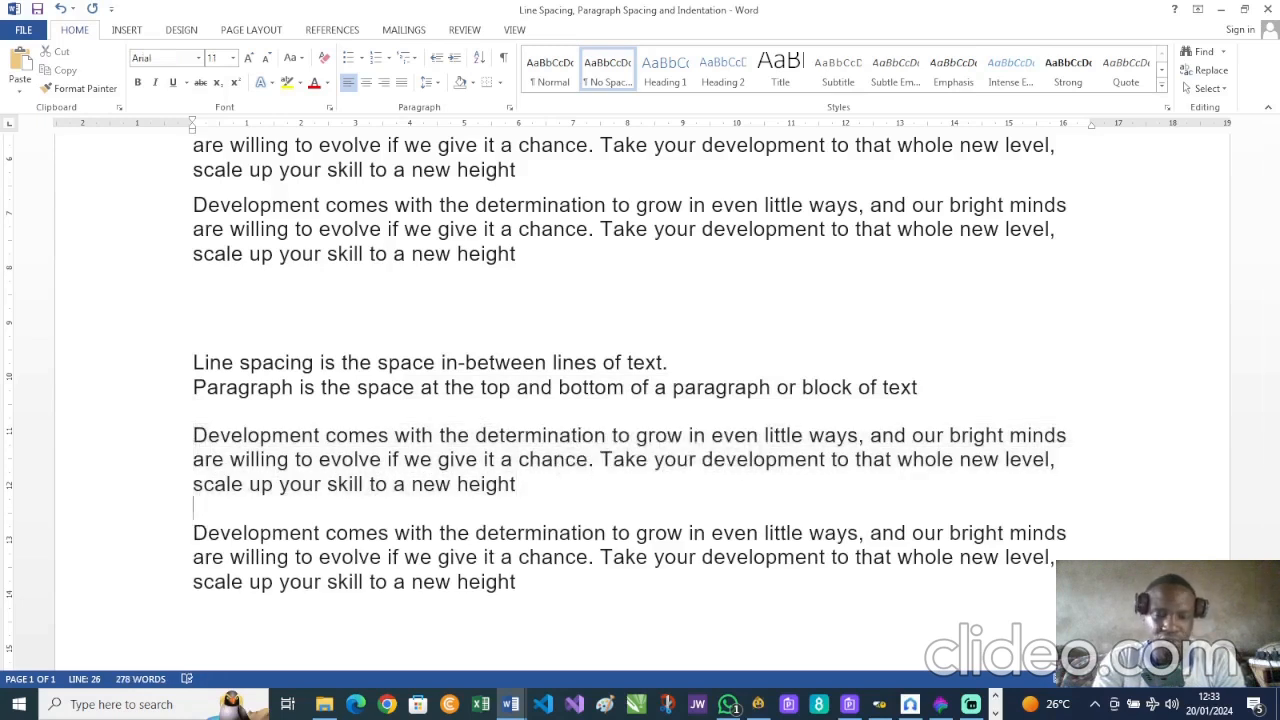
key("BackSpace")
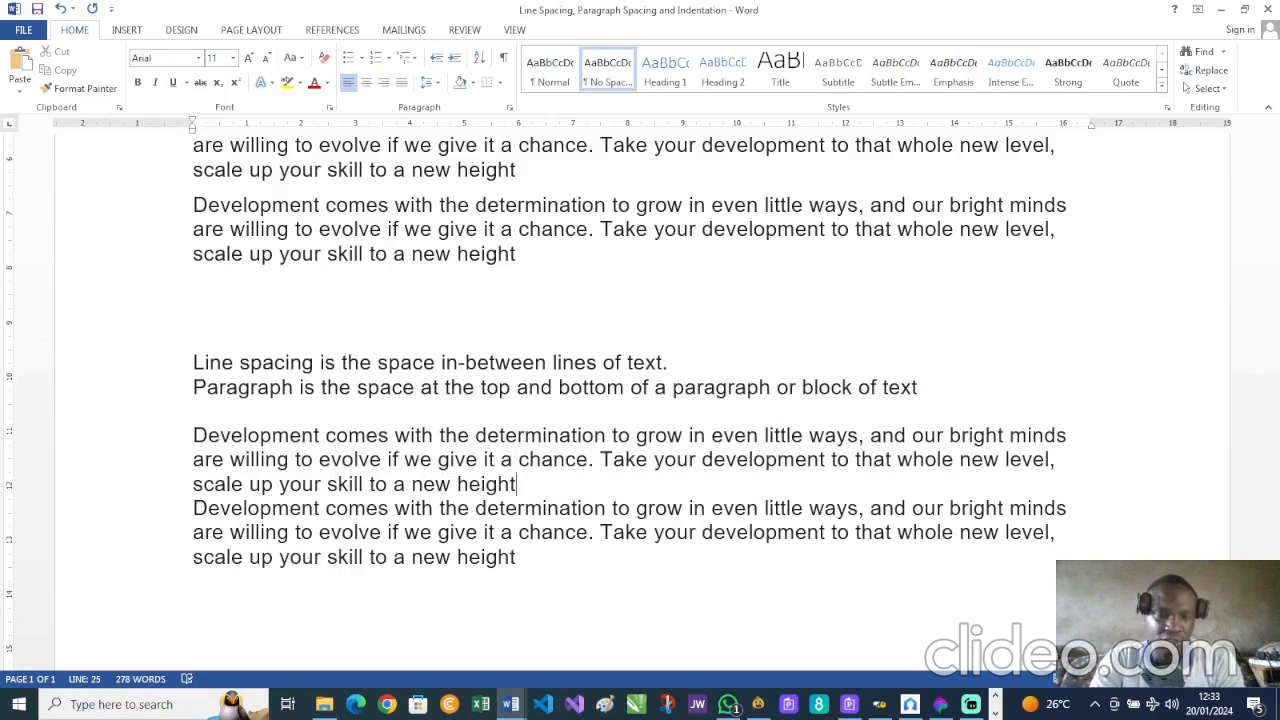
Set the third sample paragraph's spacing after to 8 pt.
scroll(640, 390, "up", 1)
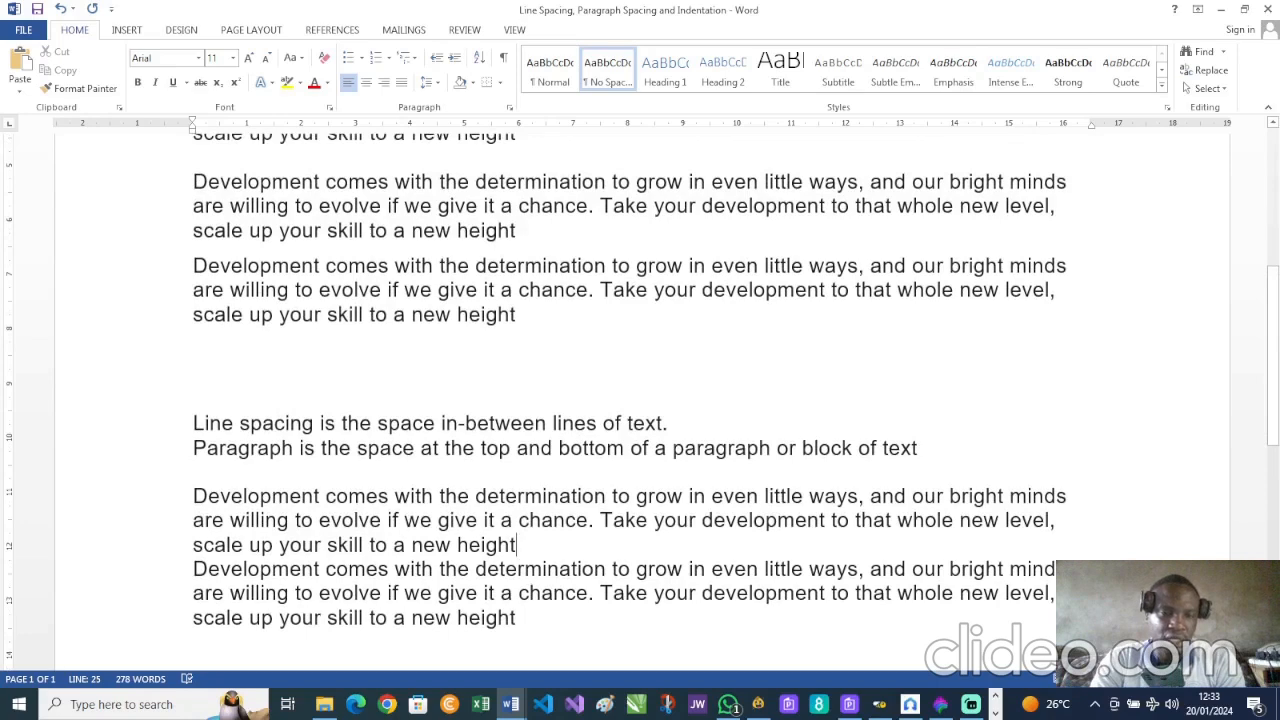
scroll(512, 345, "up", 2)
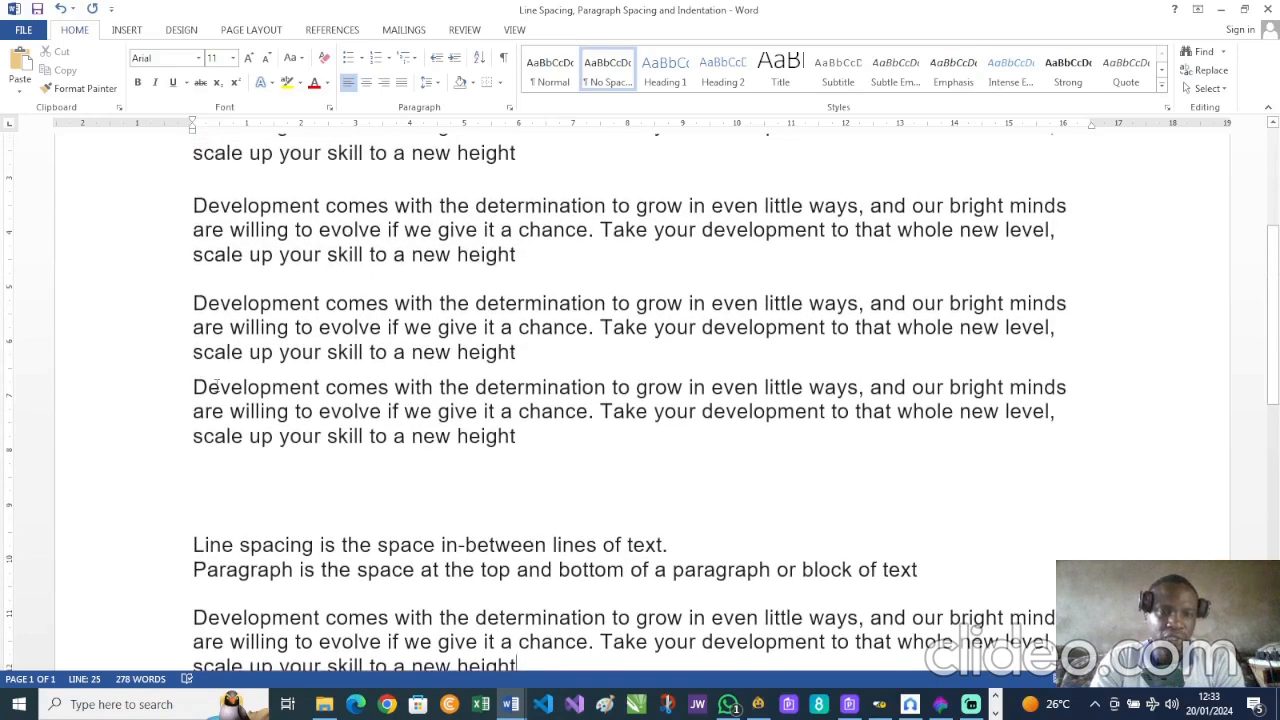
left_click_drag(194, 300, 540, 366)
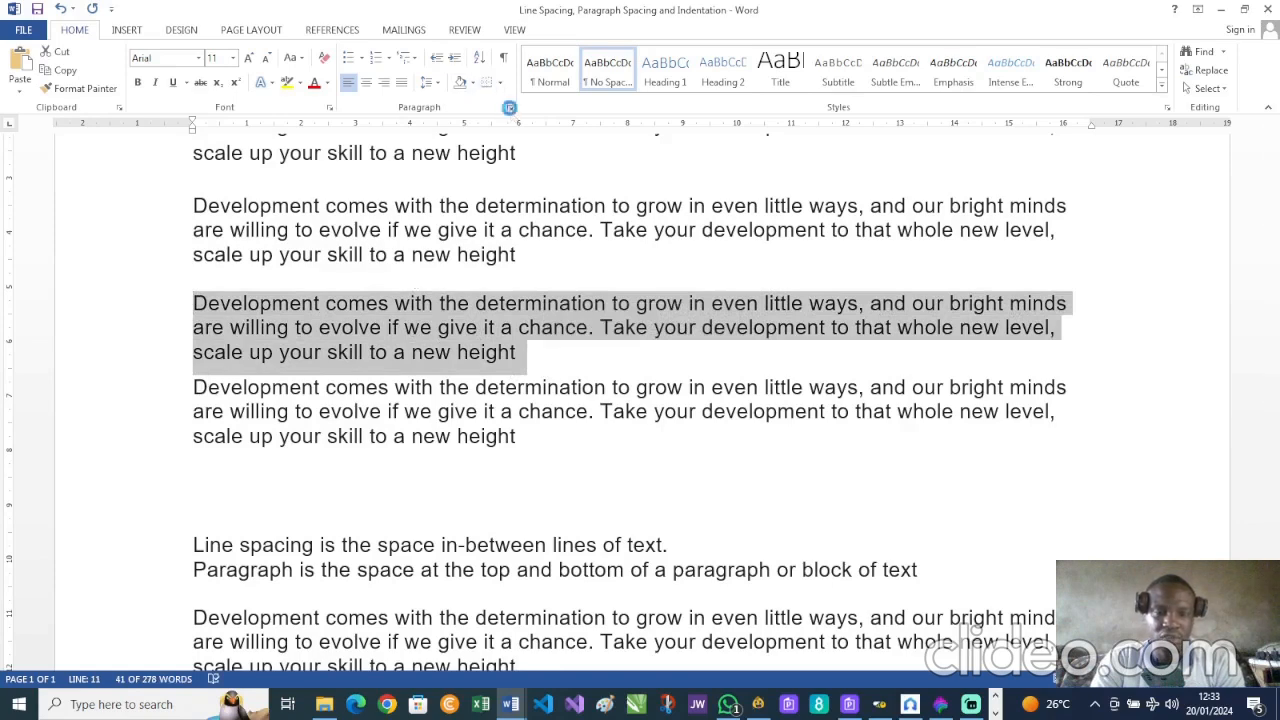
left_click(509, 107)
left_click(966, 352)
left_click_drag(968, 352, 927, 356)
type("8")
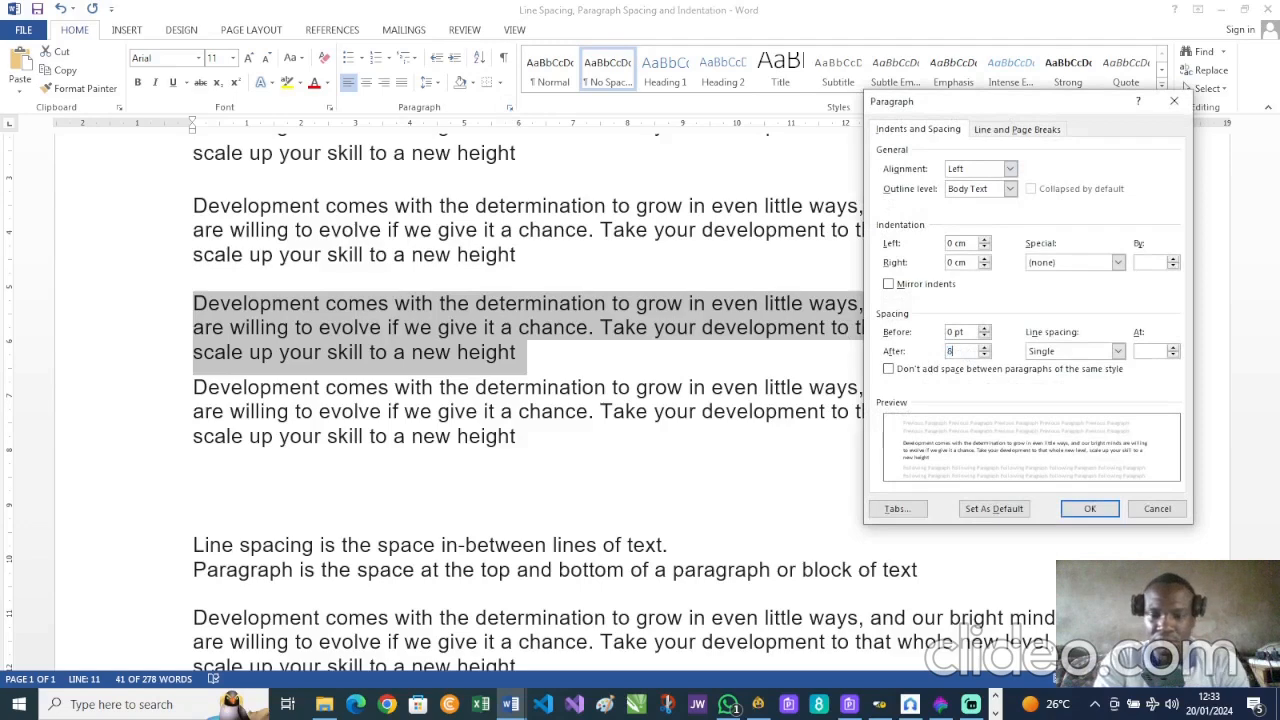
left_click(1088, 509)
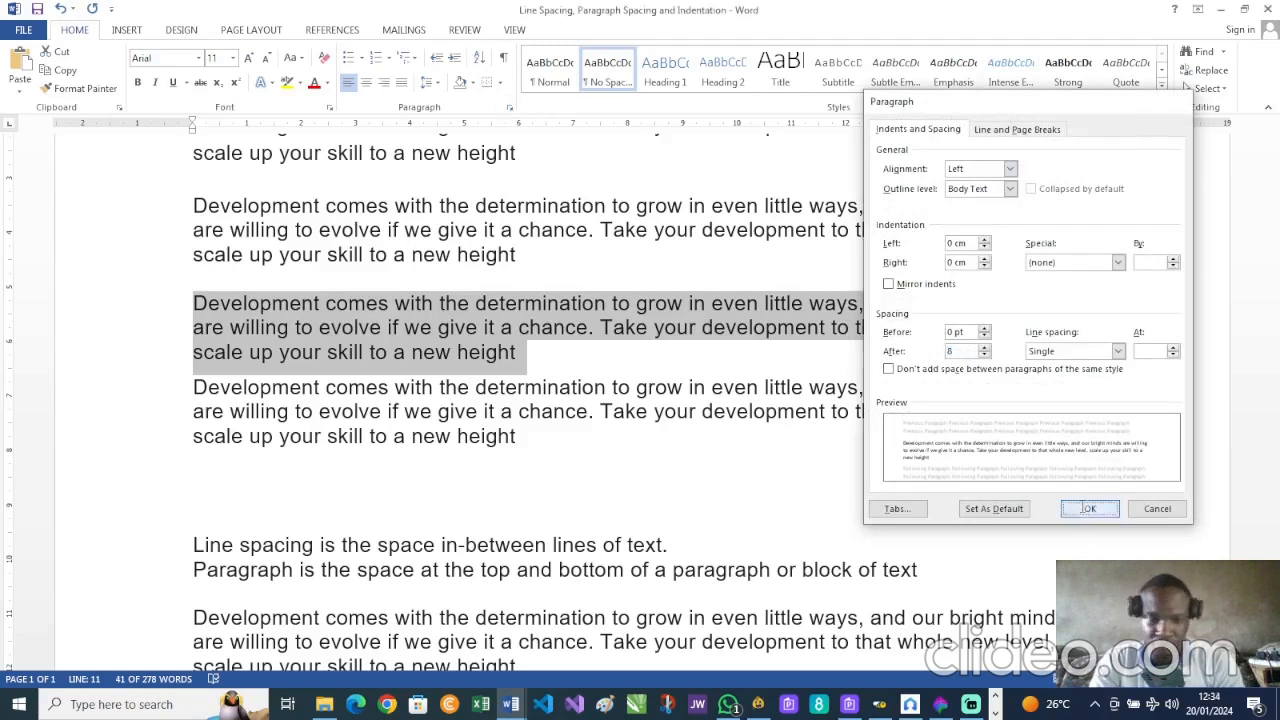
left_click(557, 364)
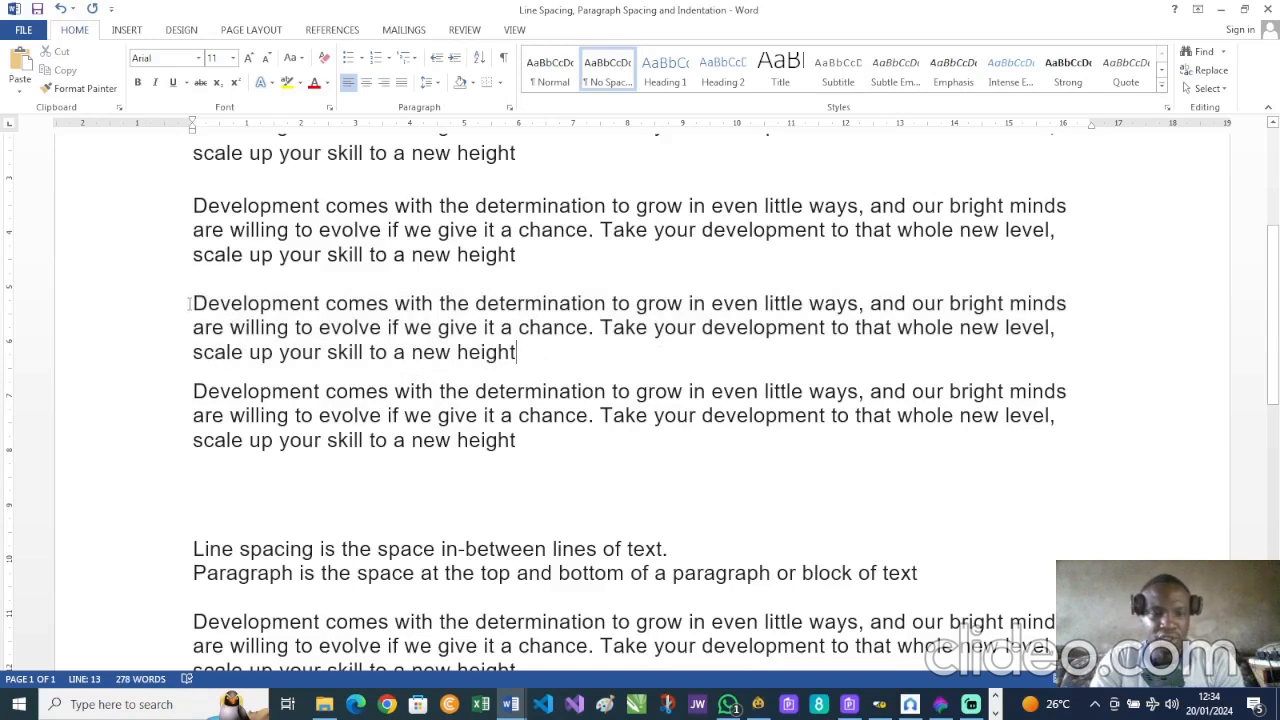
Highlight the third sample paragraph and the two copies below the definitions to compare the spacing between paragraphs.
left_click_drag(190, 300, 566, 366)
key("ctrl+c")
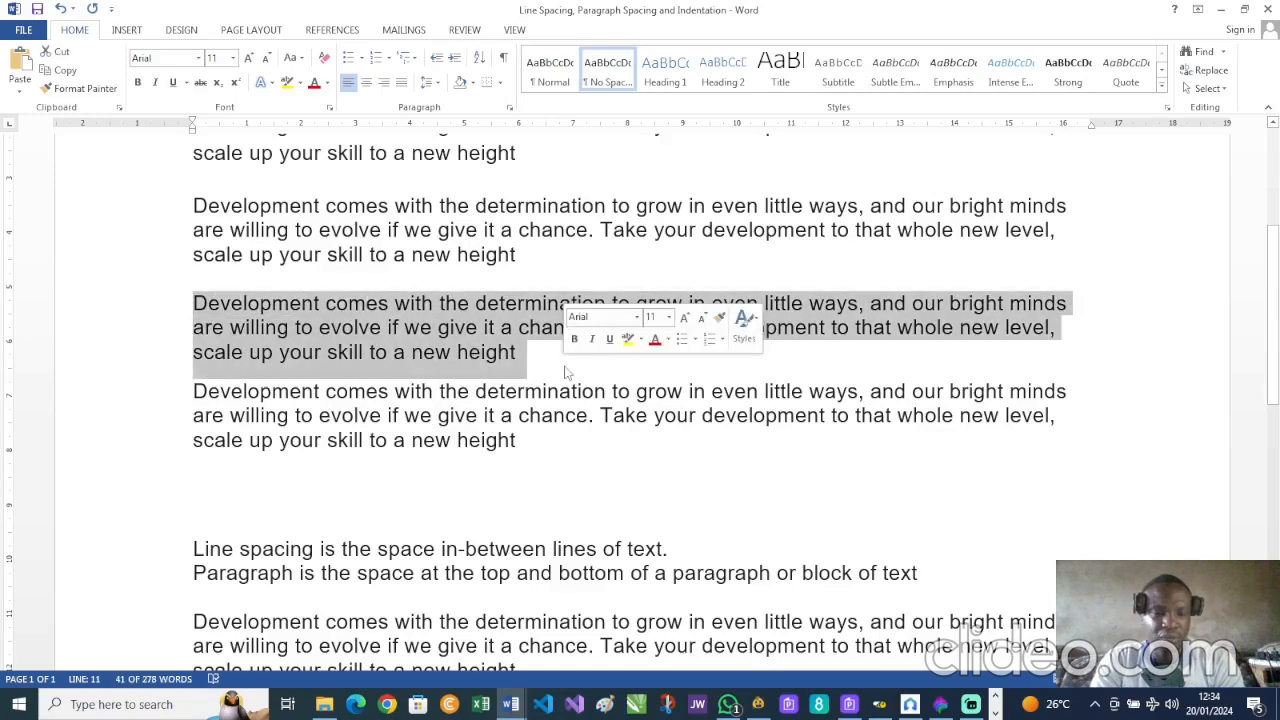
left_click(546, 443)
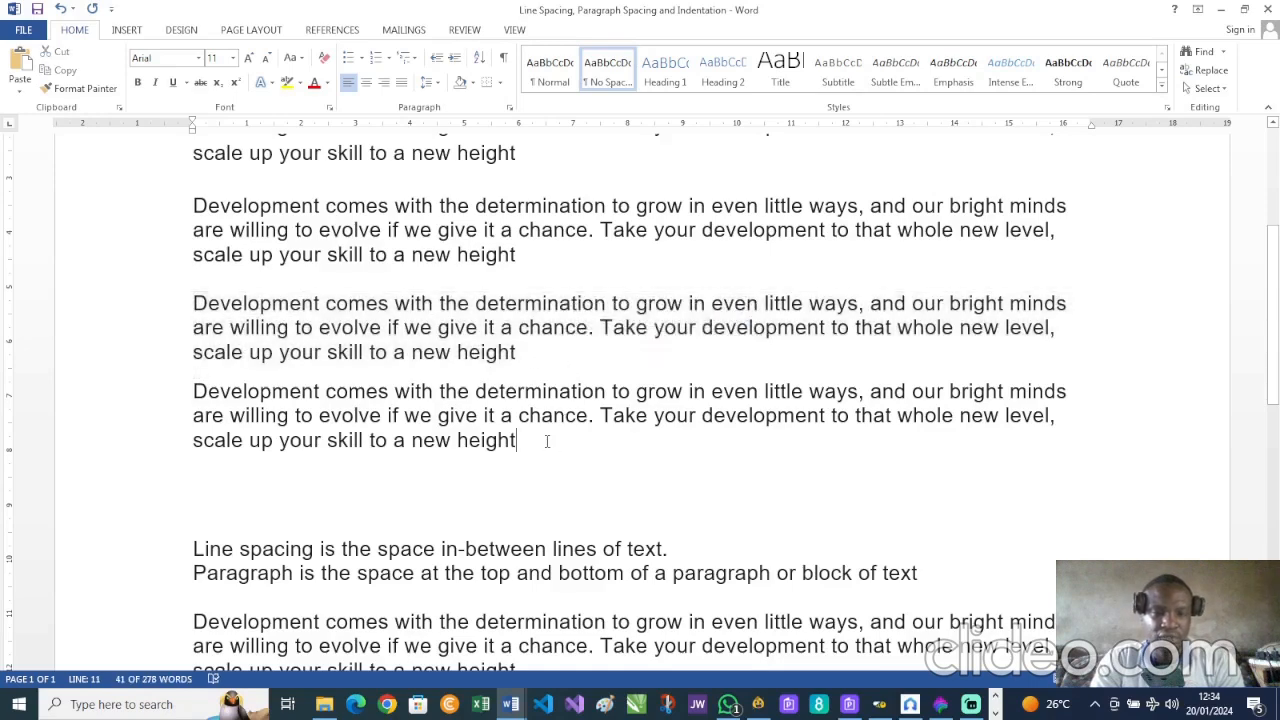
scroll(546, 443, "down", 3)
left_click_drag(195, 405, 553, 542)
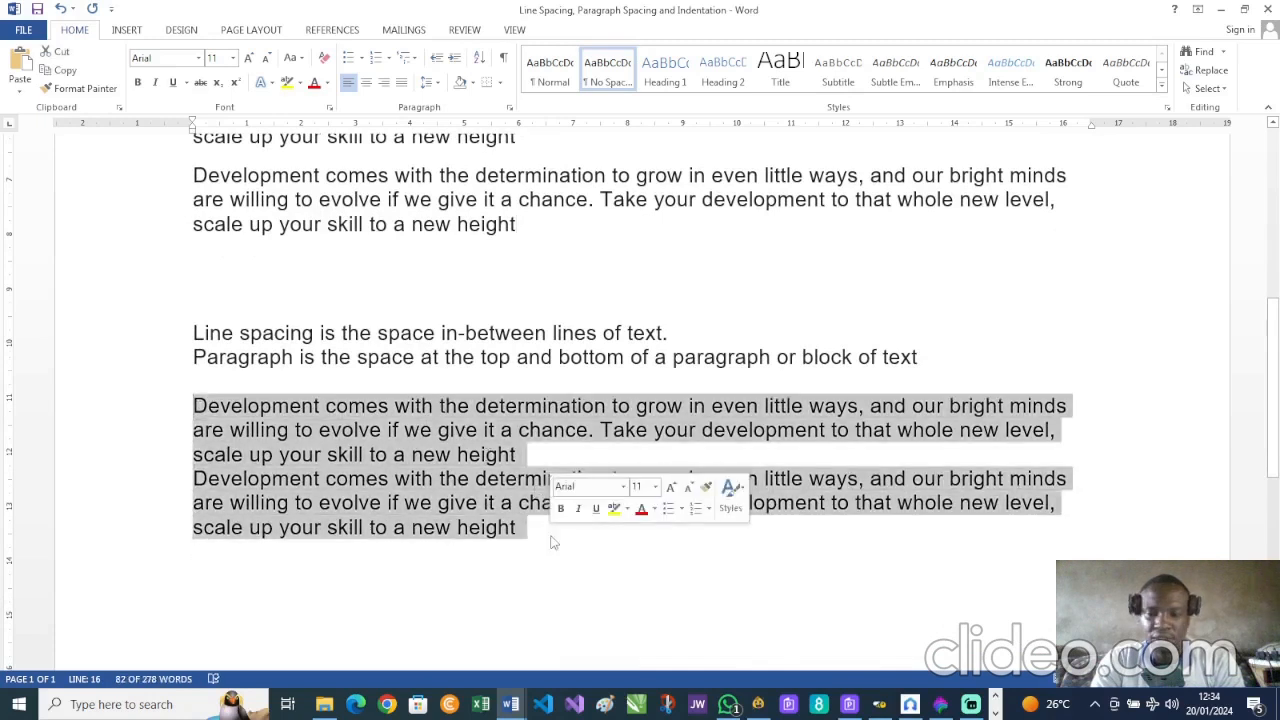
left_click(553, 542)
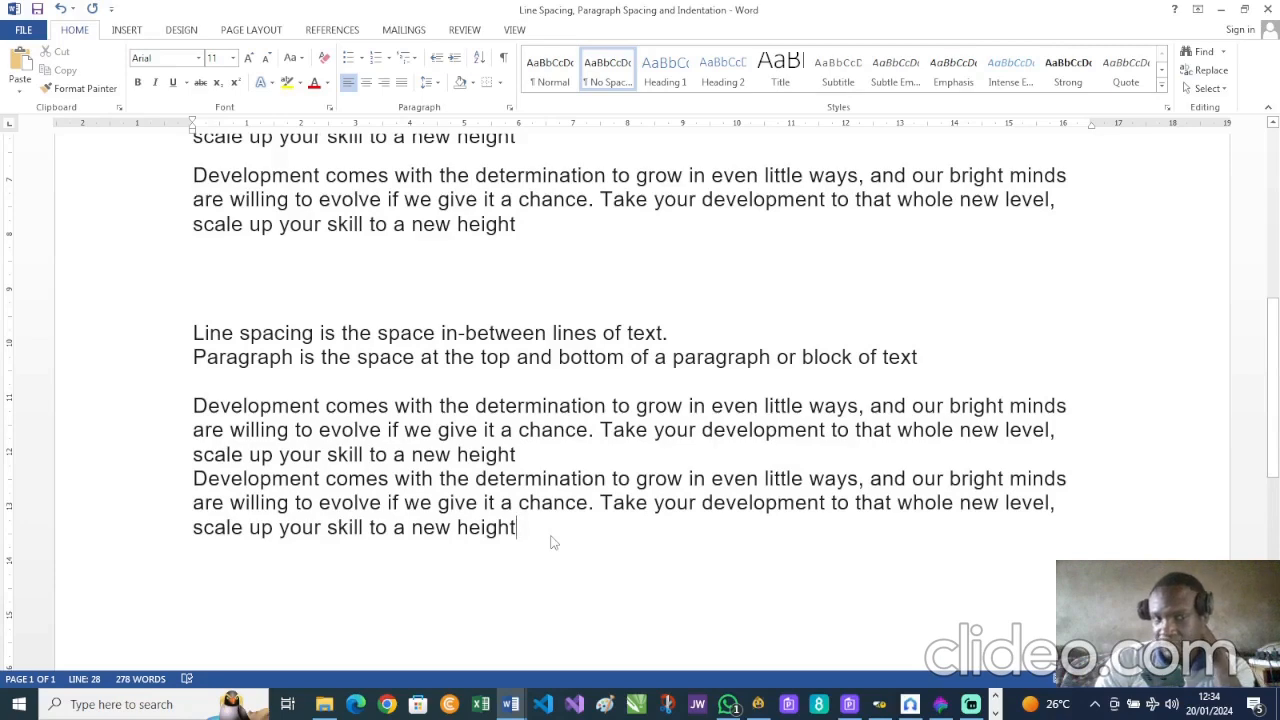
Delete the surplus blank lines above the line spacing definition, leaving one blank line below the last upper sample paragraph.
scroll(552, 540, "up", 4)
scroll(551, 536, "up", 1)
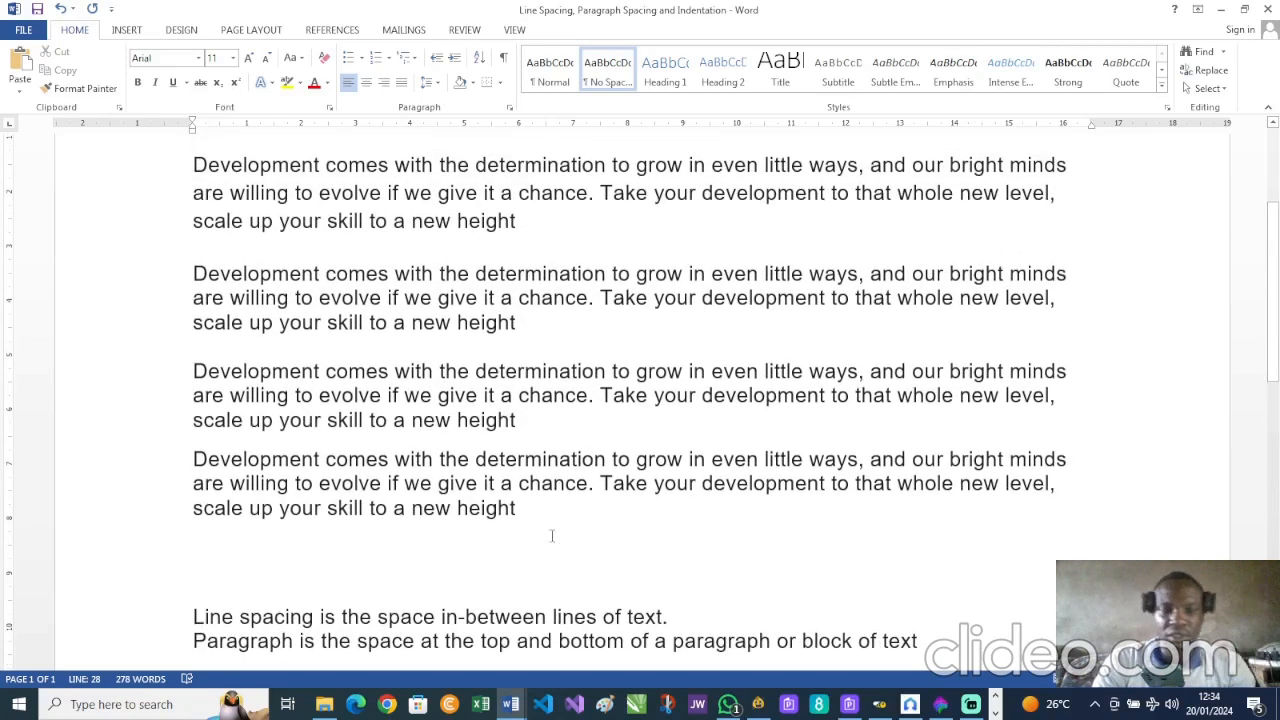
scroll(551, 536, "down", 6)
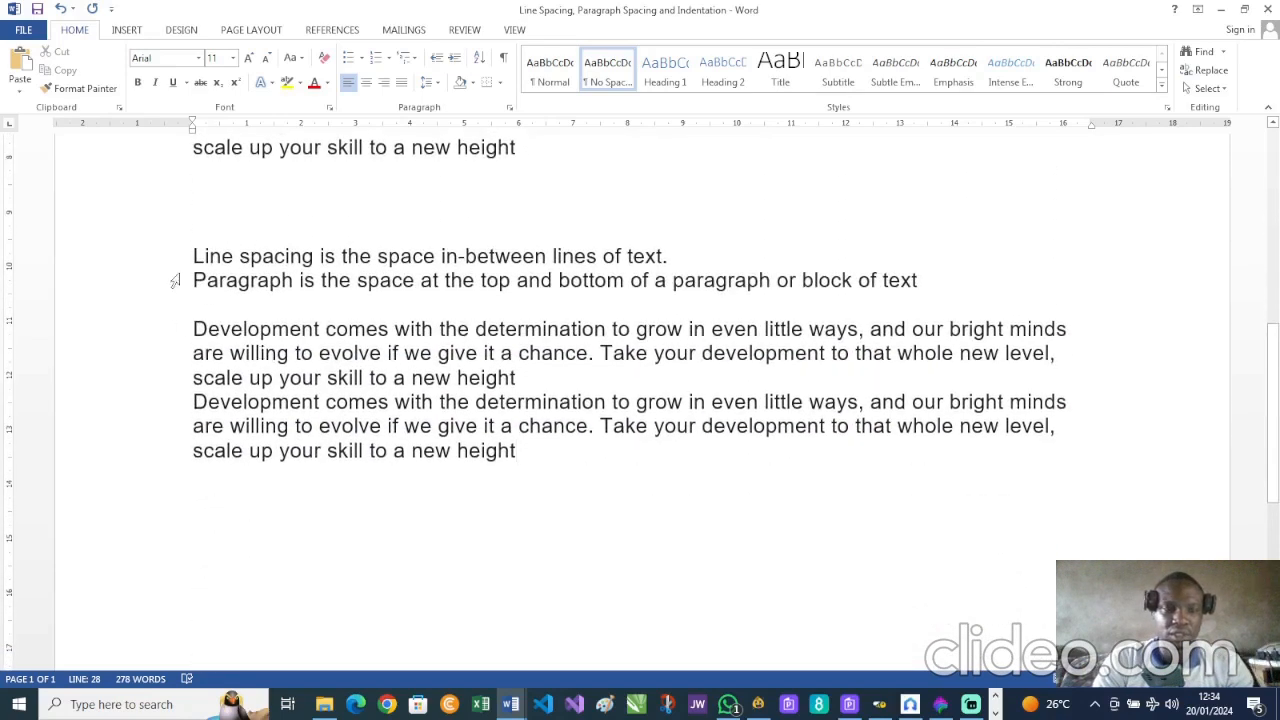
key("shift+Up")
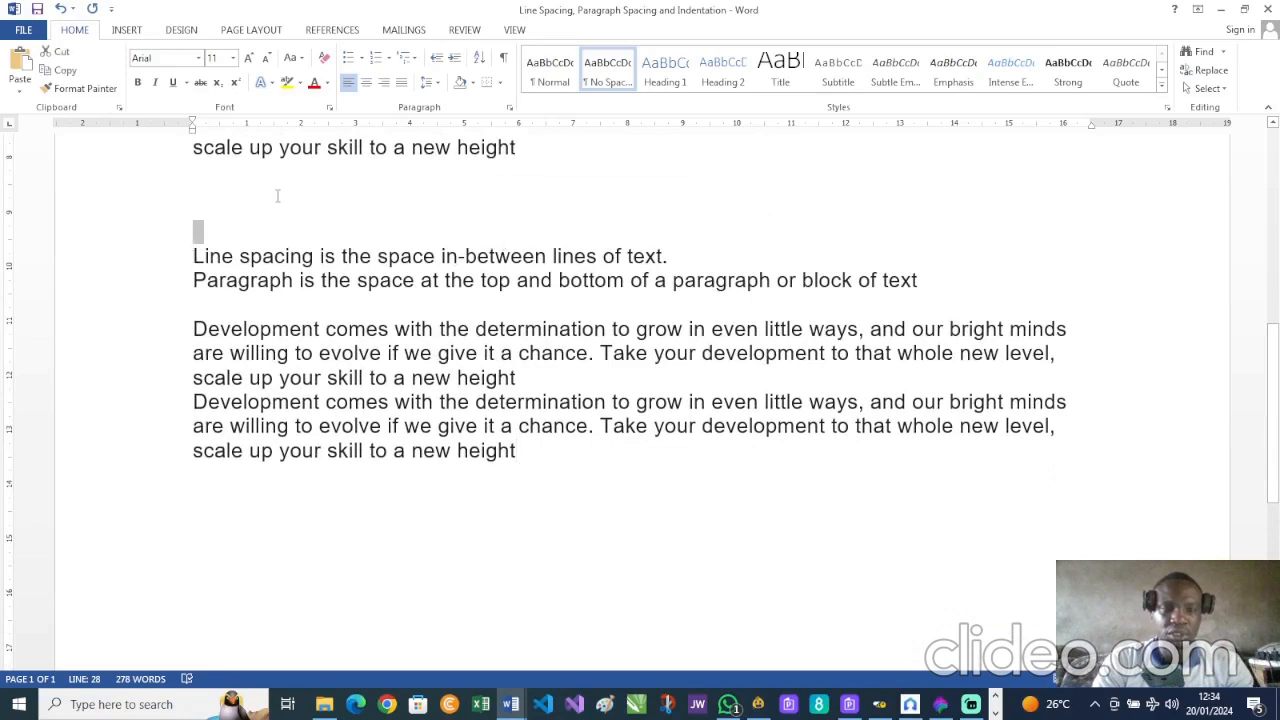
left_click(201, 194)
key("Delete")
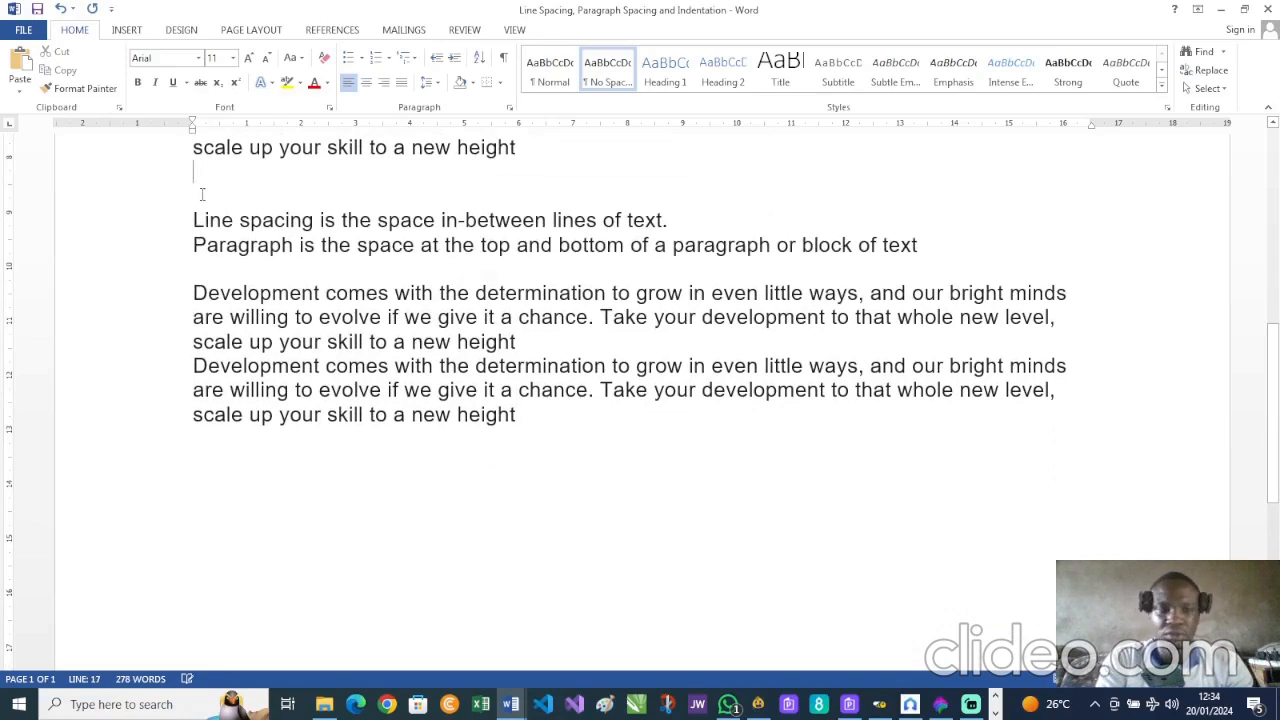
key("Delete")
Paste another copy of the sample paragraph directly under the two copies below the definitions.
scroll(199, 194, "up", 10)
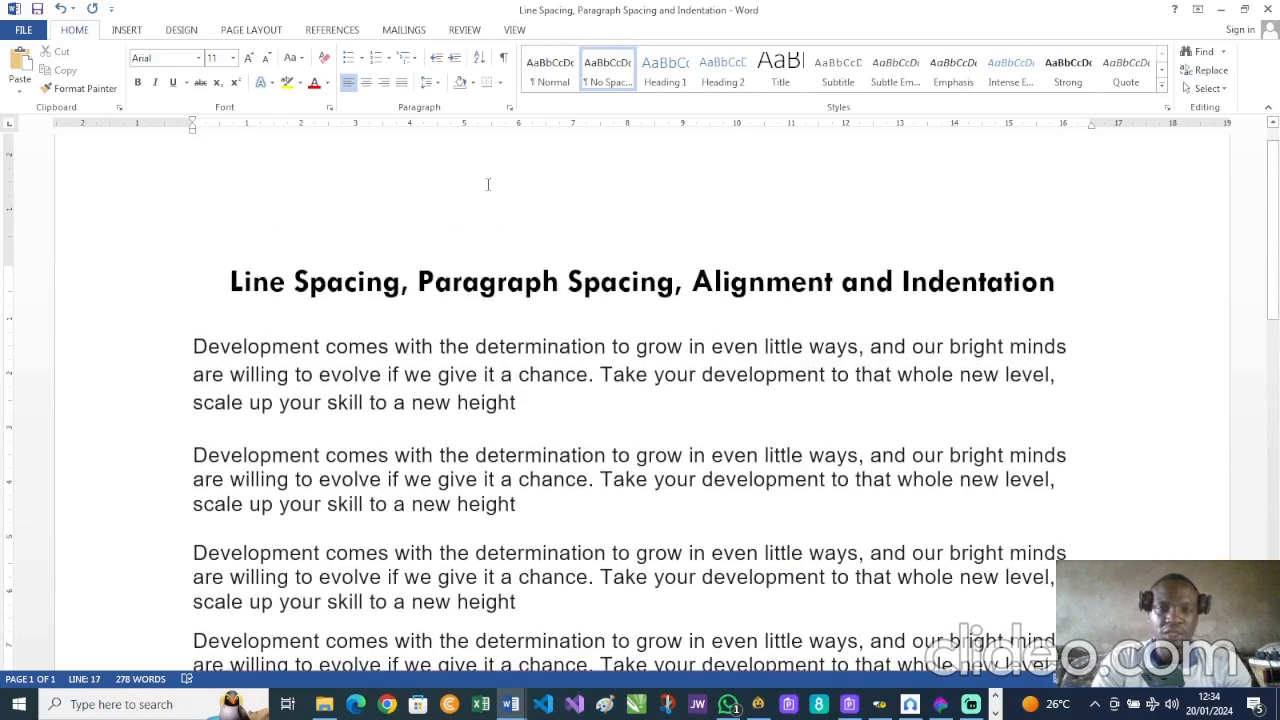
scroll(488, 184, "down", 10)
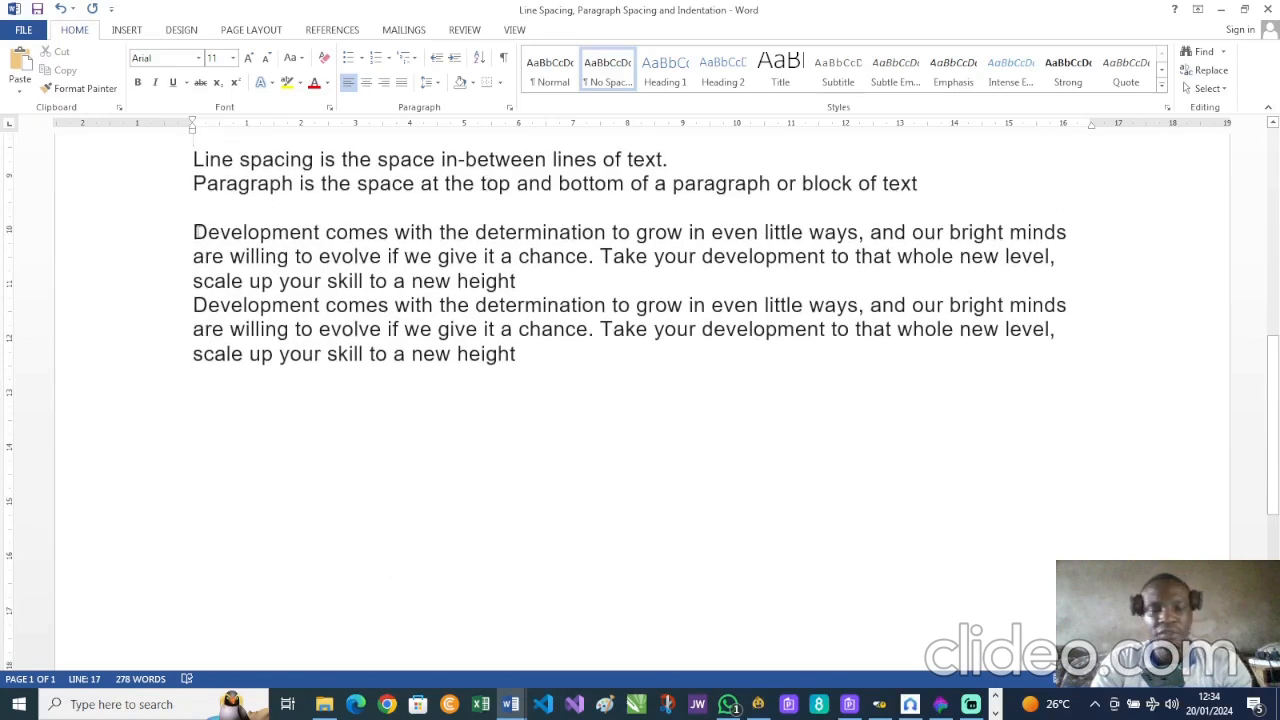
key("Return")
key("ctrl+v")
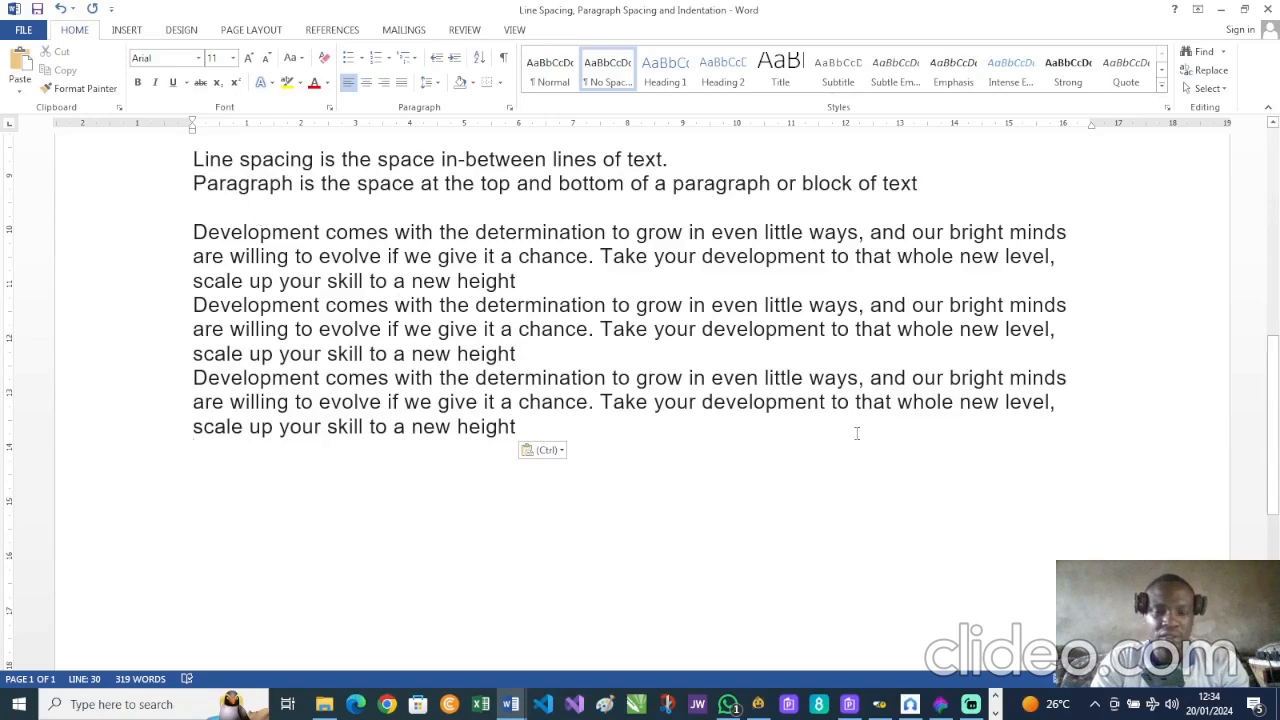
Zoom out to the whole page and examine the left, right, top and bottom margin boundaries on the rulers.
left_click(1186, 682)
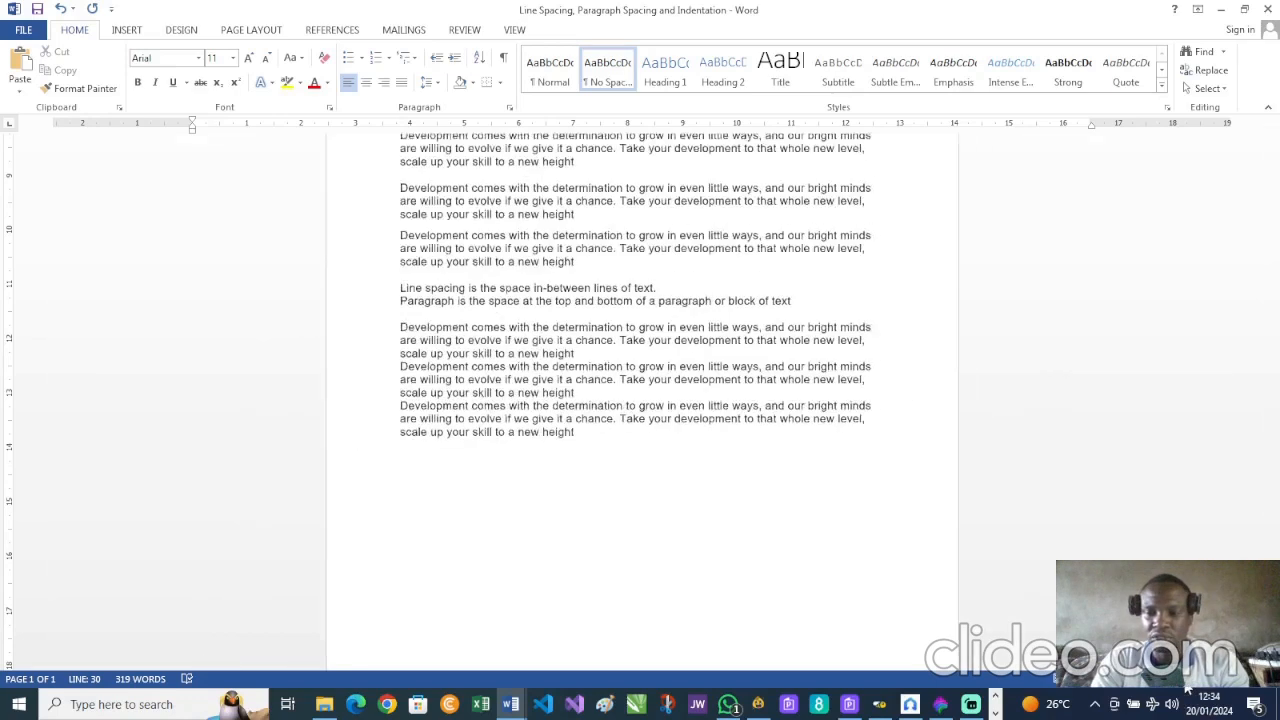
left_click(1173, 684)
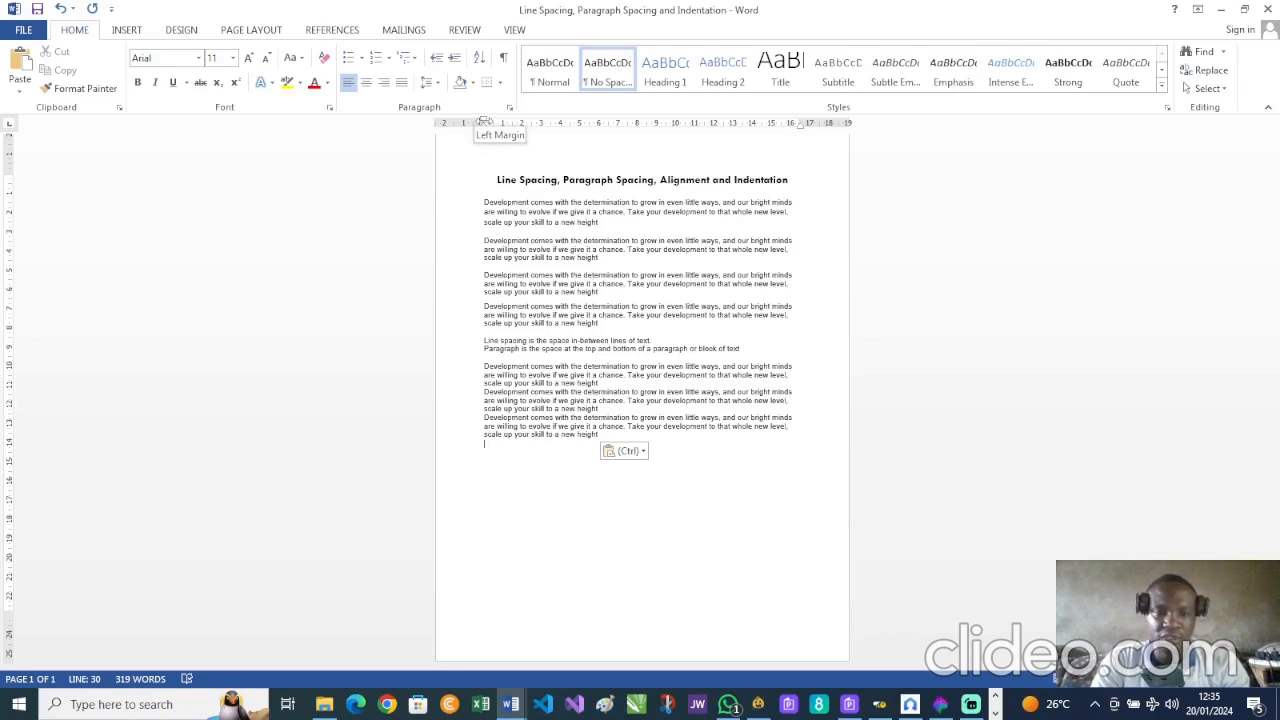
left_click_drag(483, 121, 483, 125)
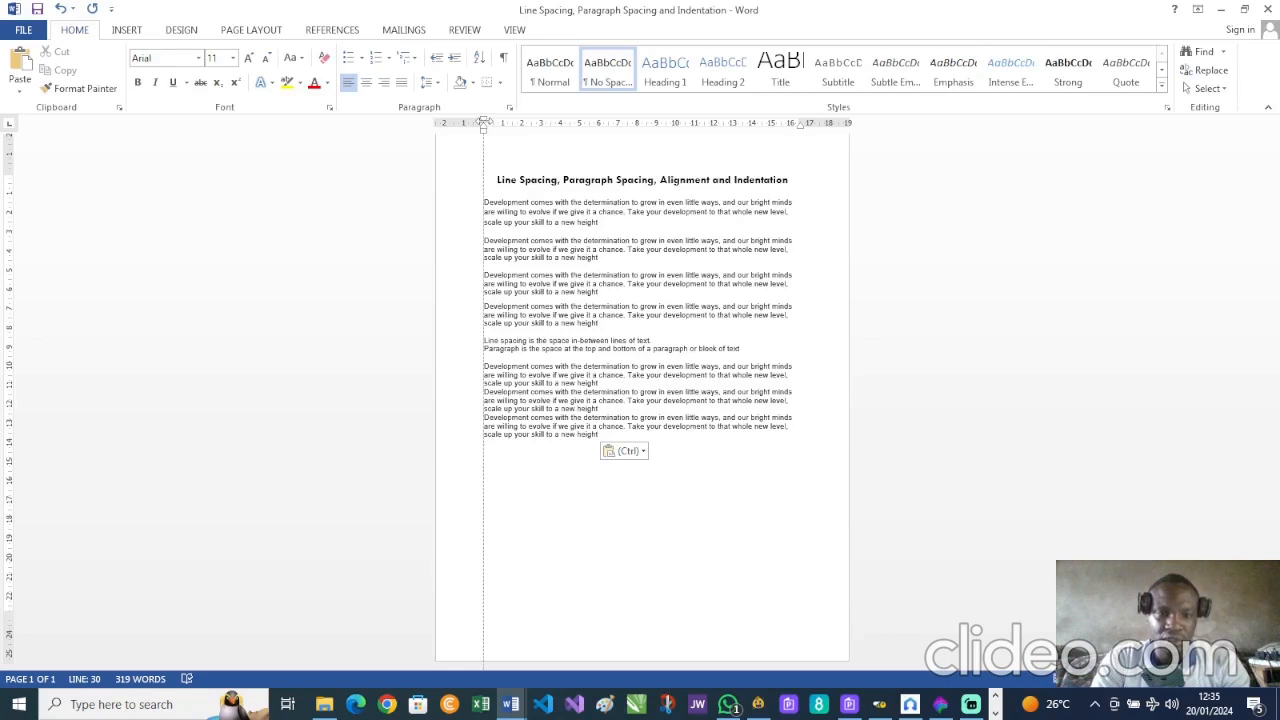
left_click_drag(483, 125, 484, 127)
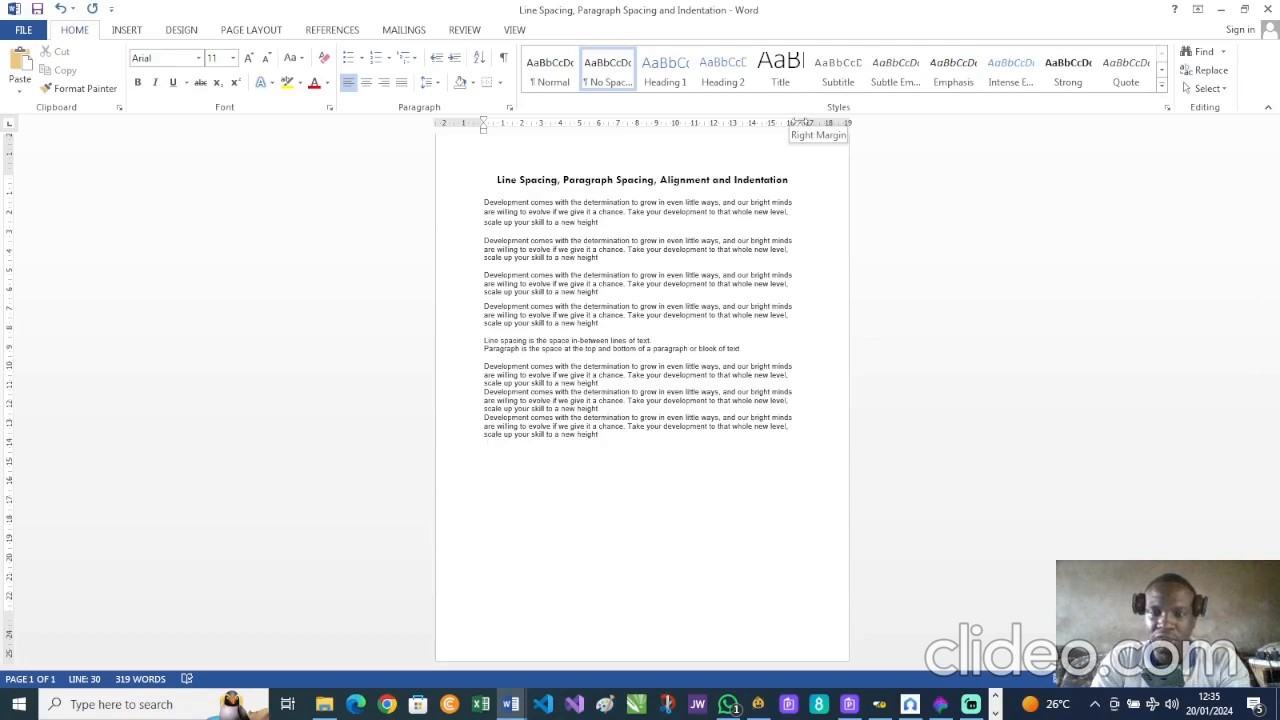
left_click_drag(801, 122, 800, 122)
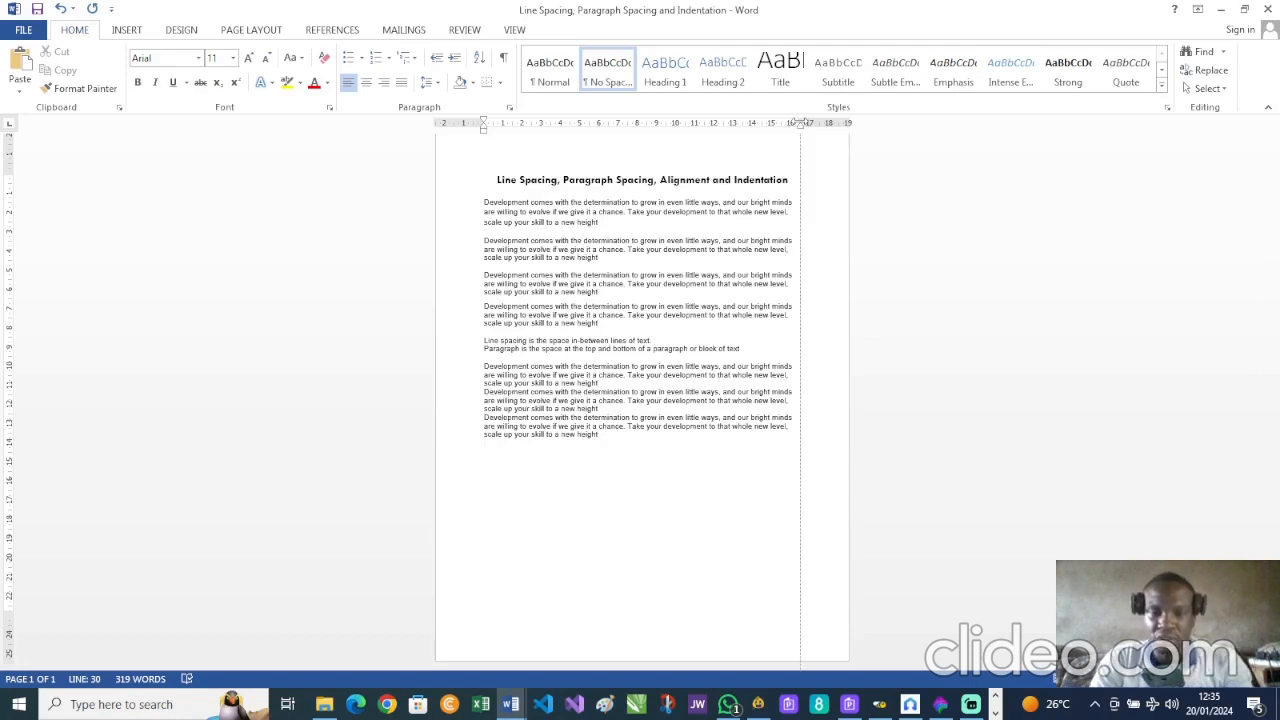
left_click_drag(800, 122, 800, 122)
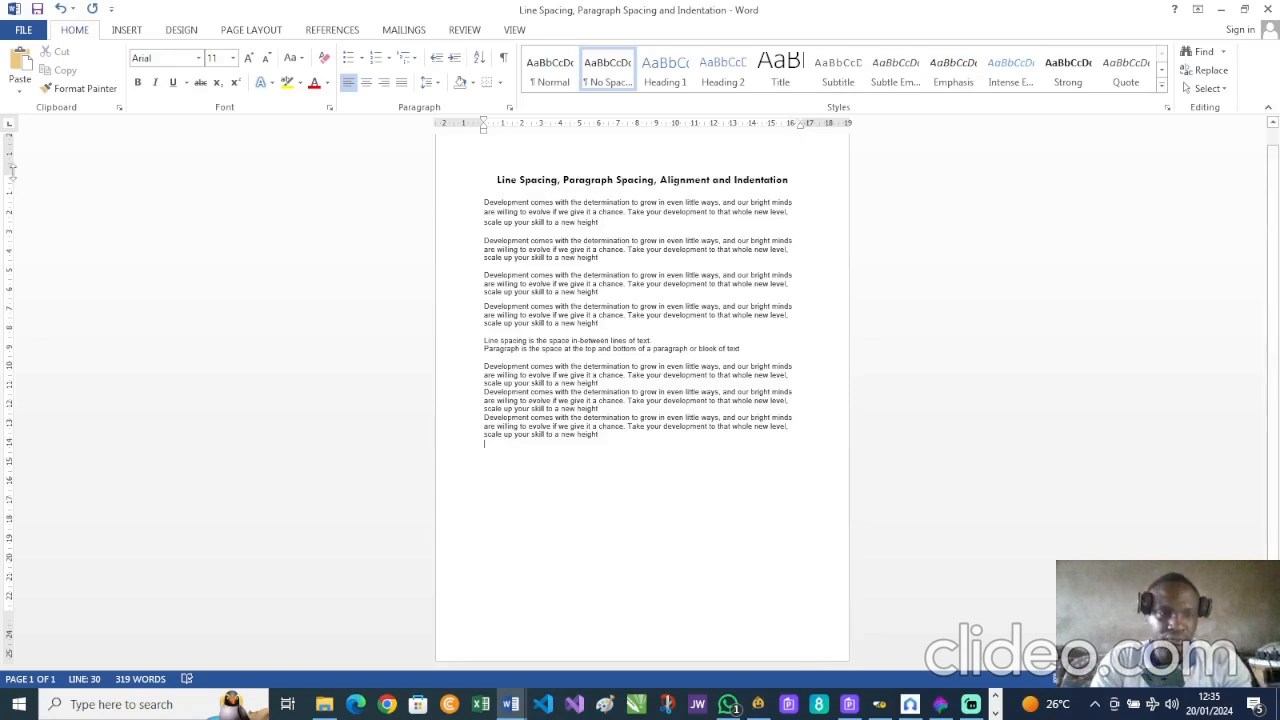
left_click_drag(7, 174, 7, 174)
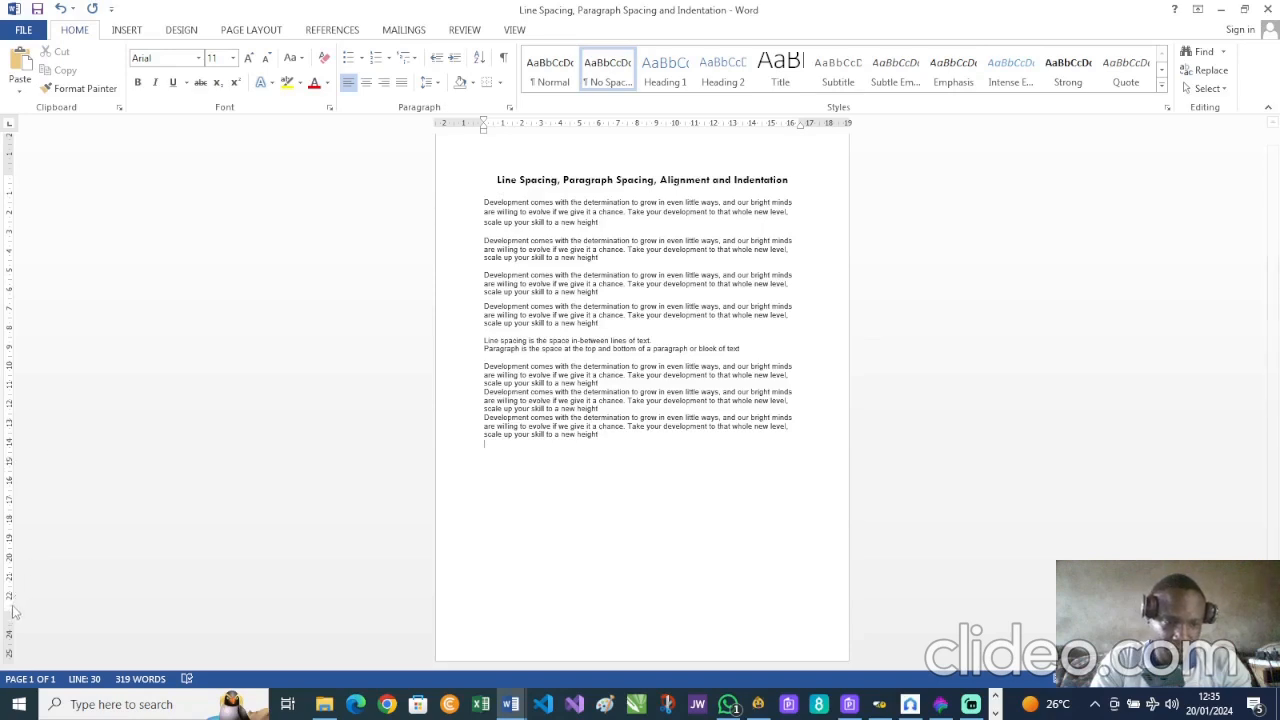
left_click_drag(8, 611, 8, 612)
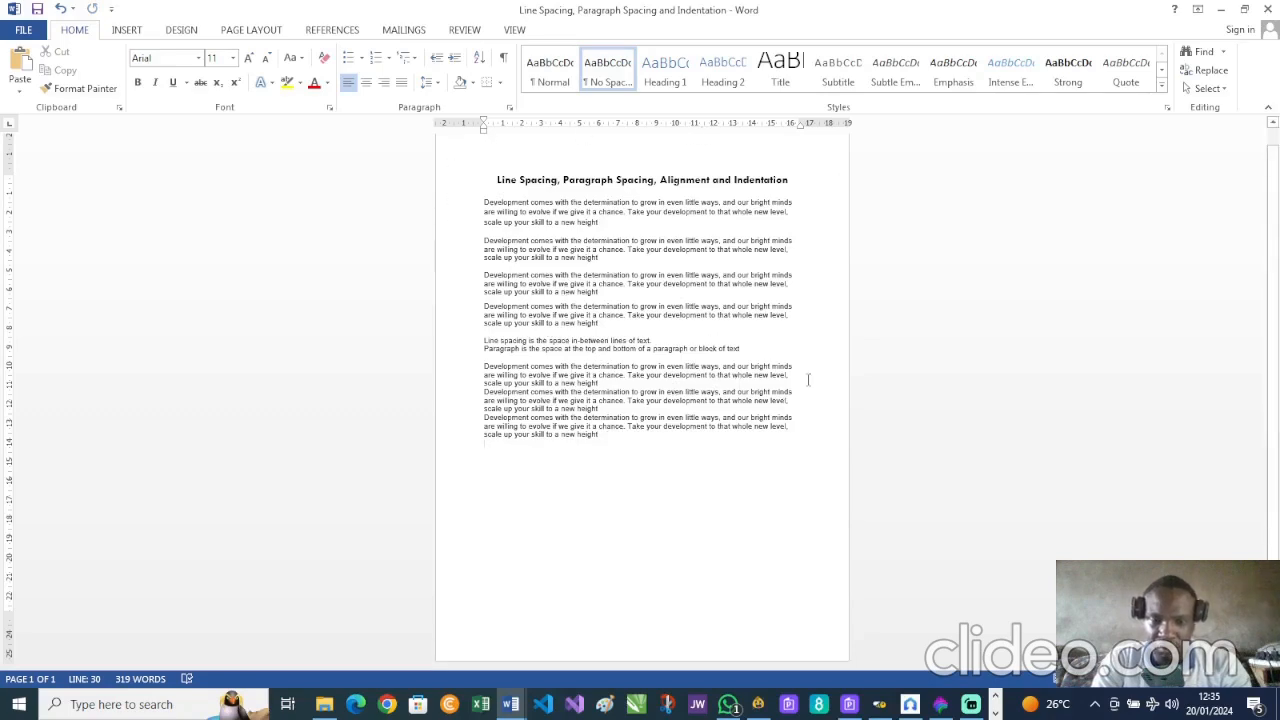
Add the heading "Alignments:" between the definitions and the three sample copies, with a blank line above and below it.
left_click_drag(1162, 680, 1194, 685)
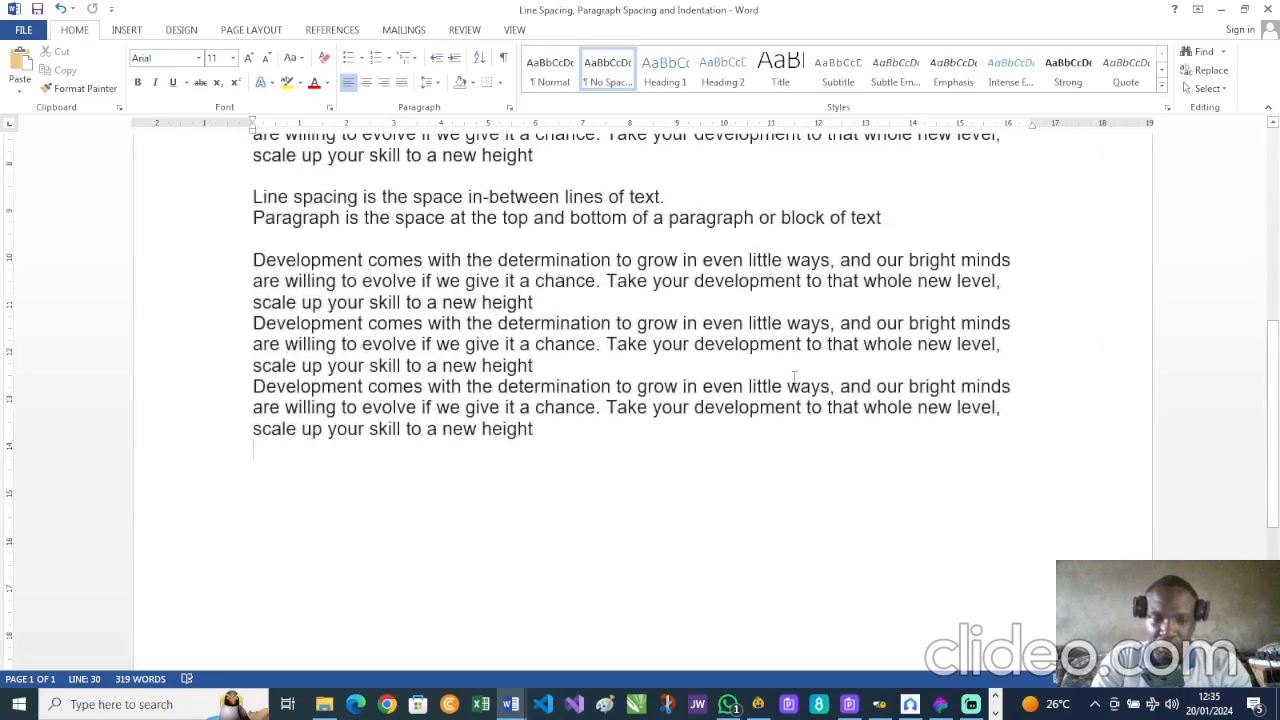
scroll(794, 377, "up", 2)
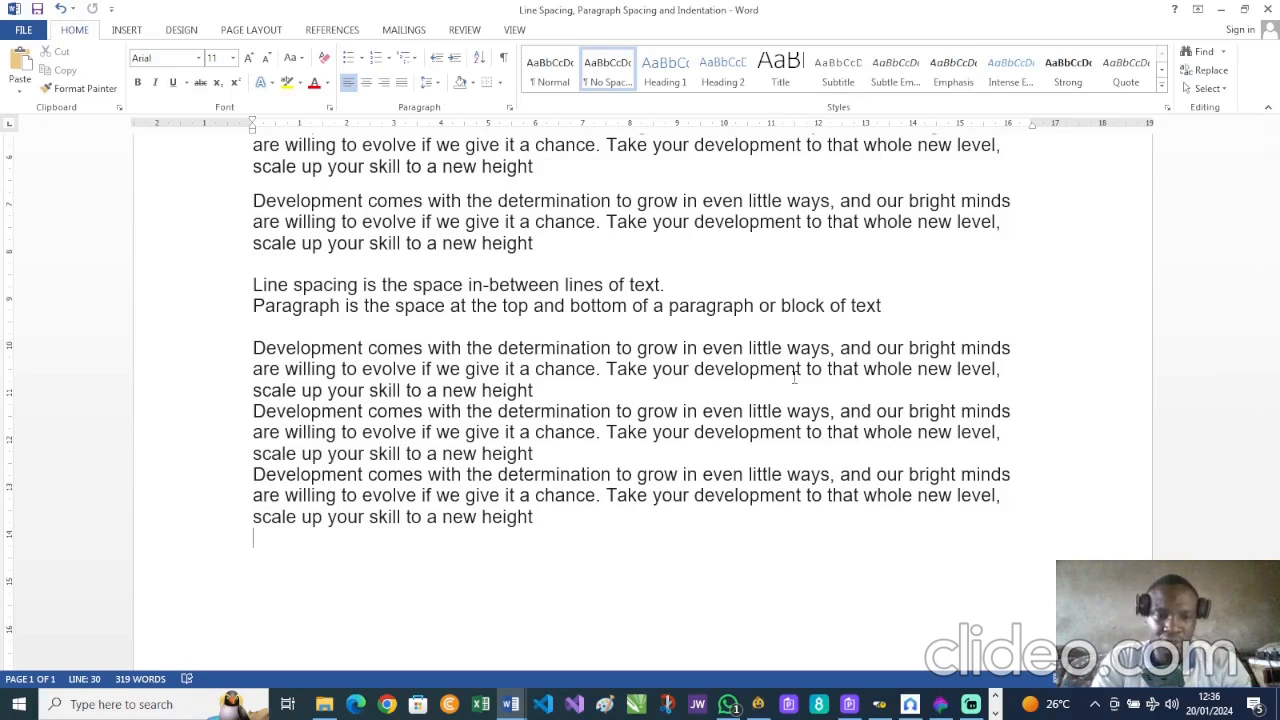
scroll(794, 377, "down", 2)
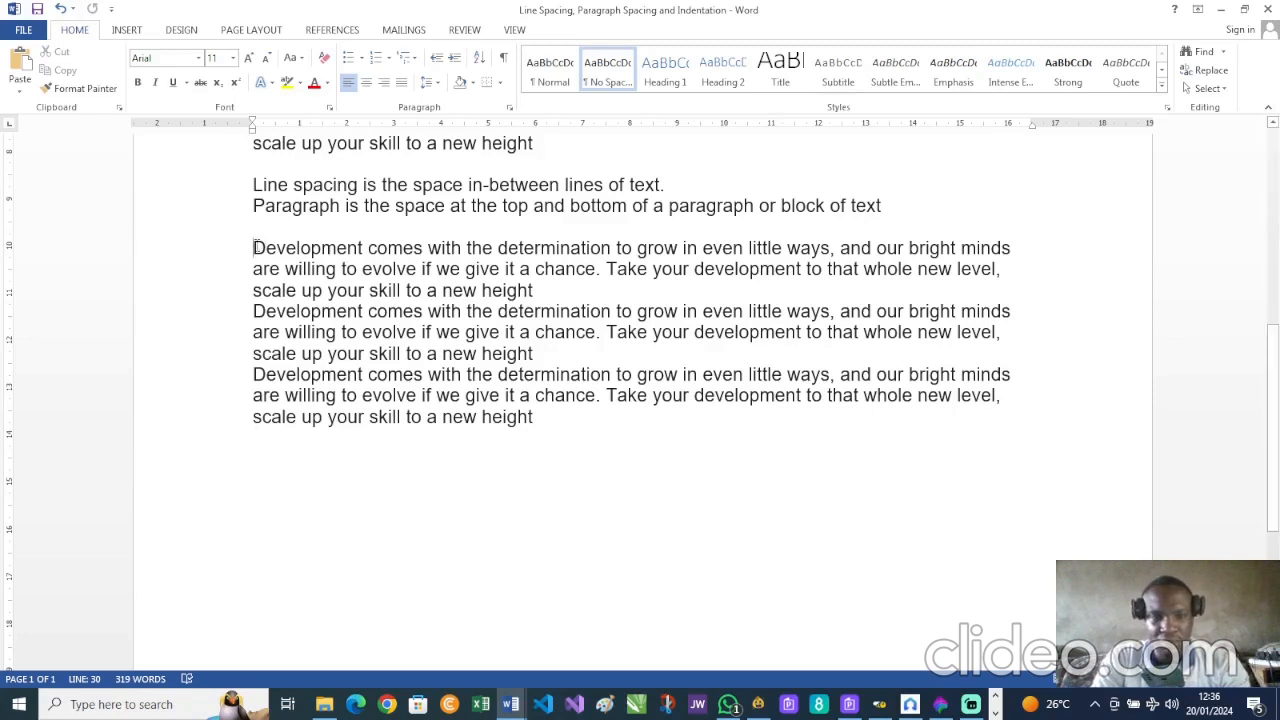
key("Return")
key("Return")
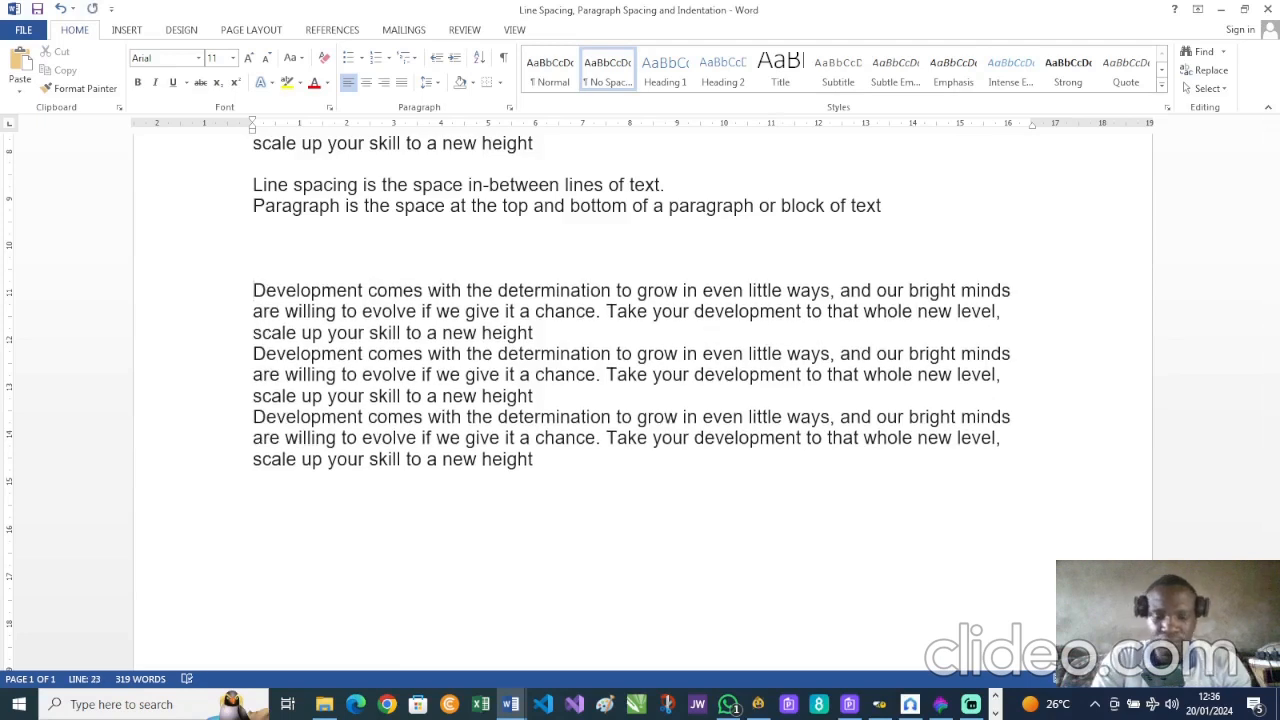
key("Up")
type("Alignment")
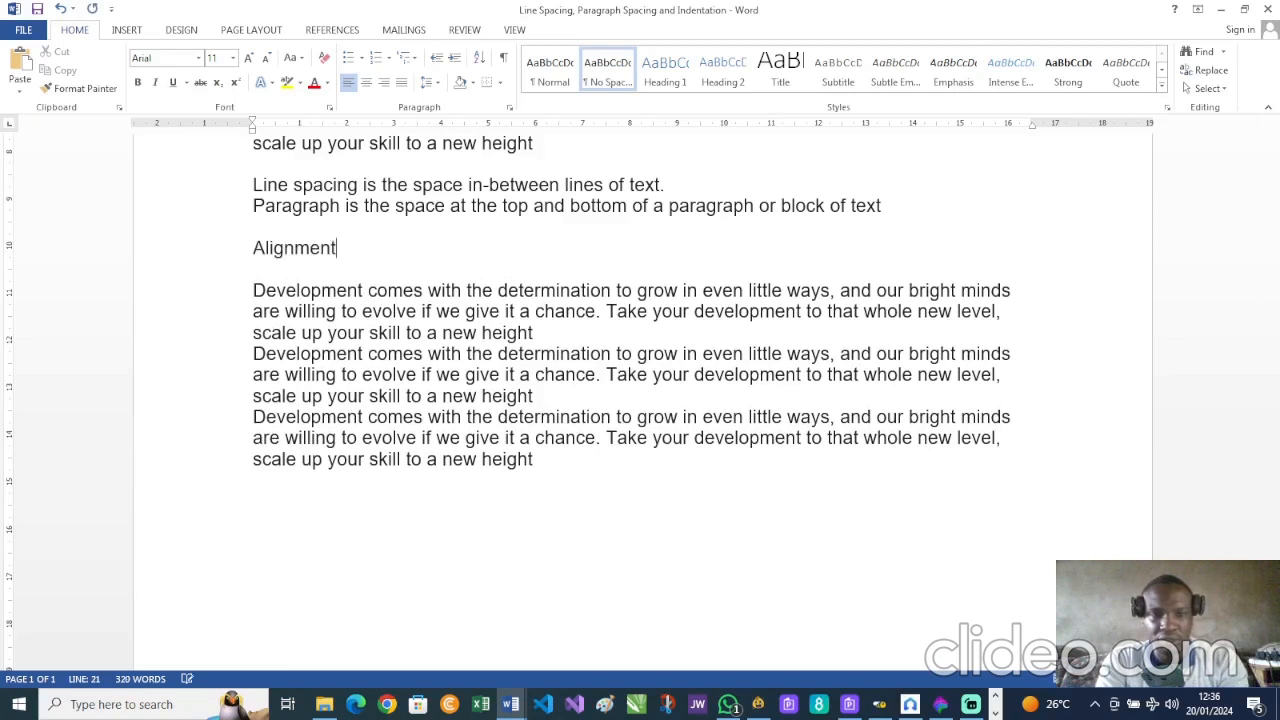
type(":")
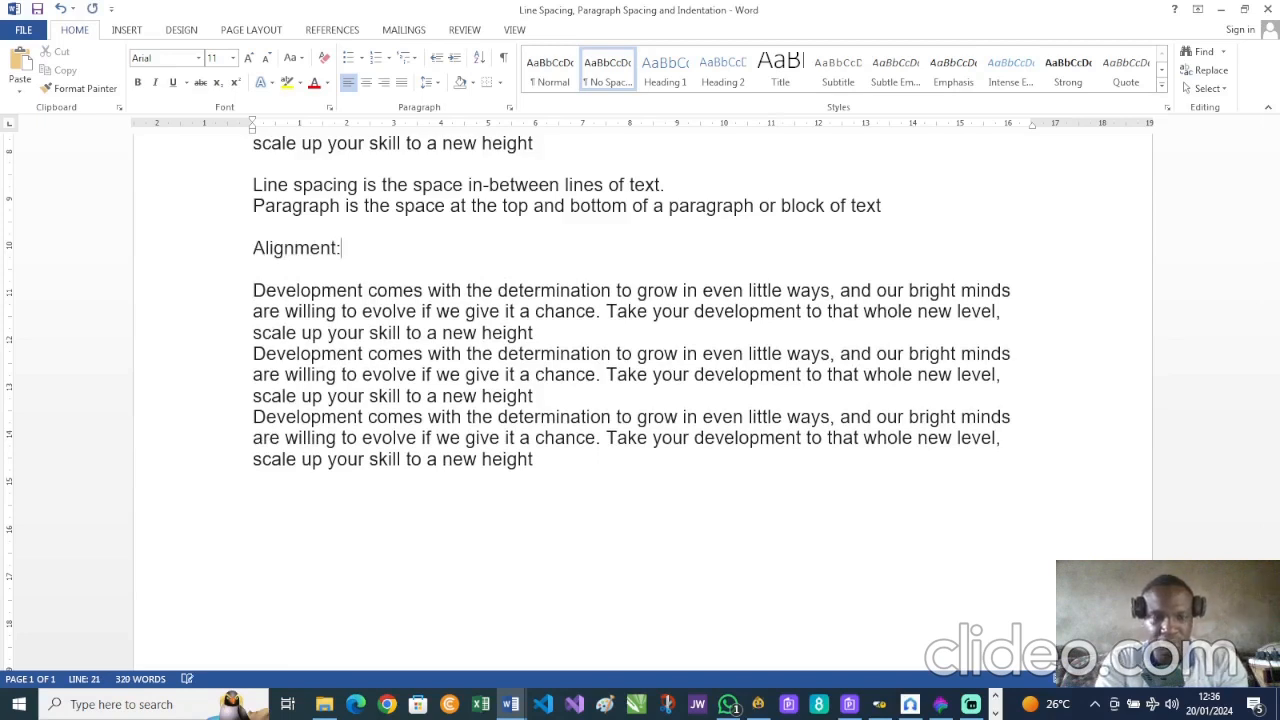
key("BackSpace")
type("s")
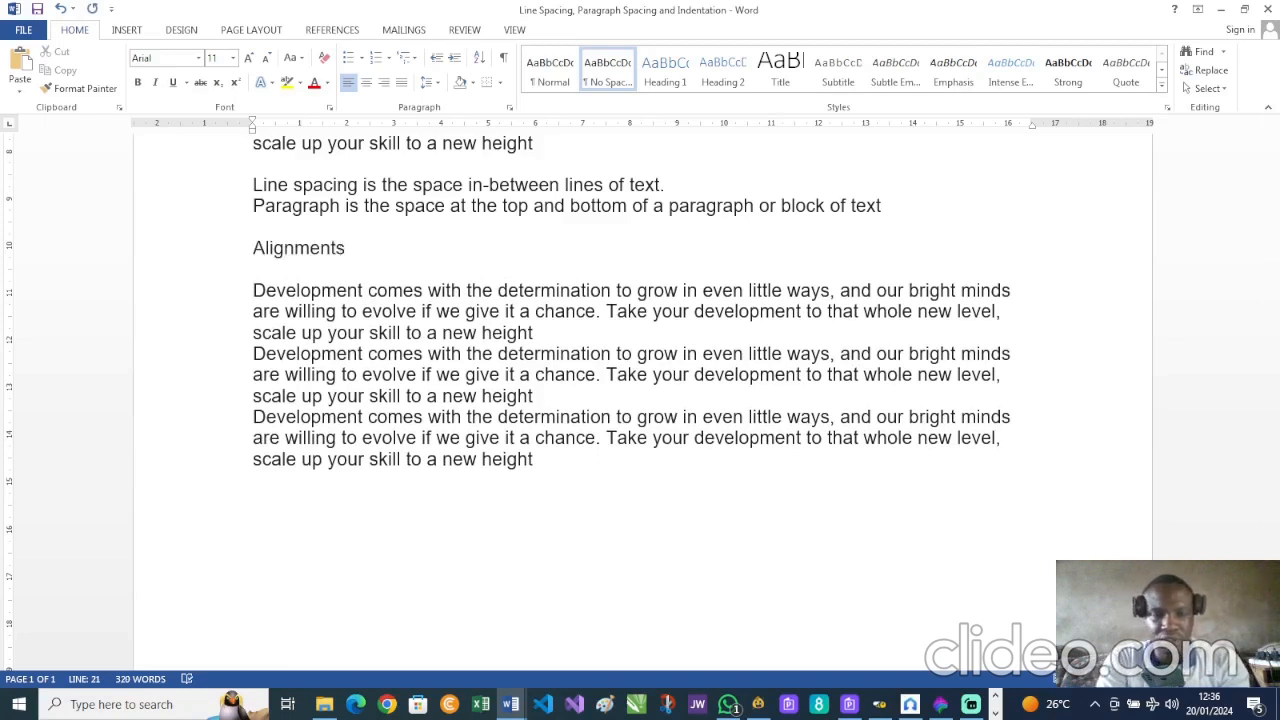
type(":")
Write the definition "The arrangement of text or body of text along the margins of our page." directly under the "Alignments:" heading.
key("Return")
type("The a")
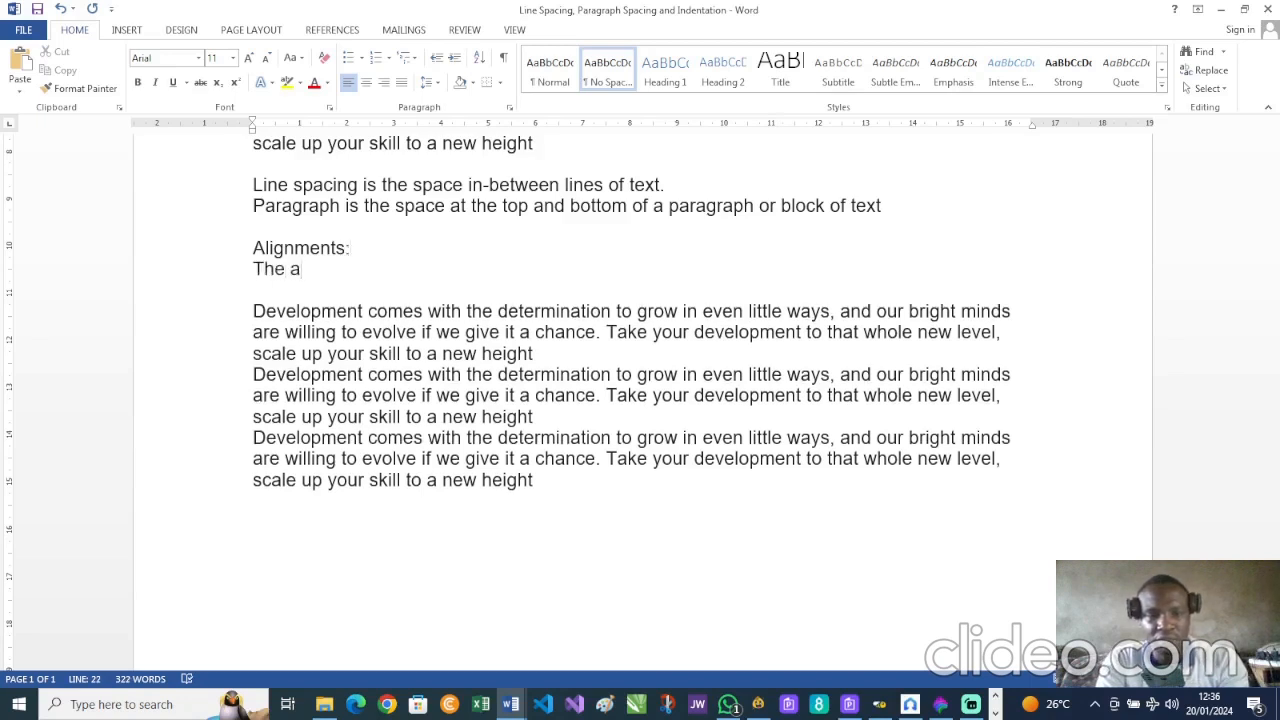
type("rr")
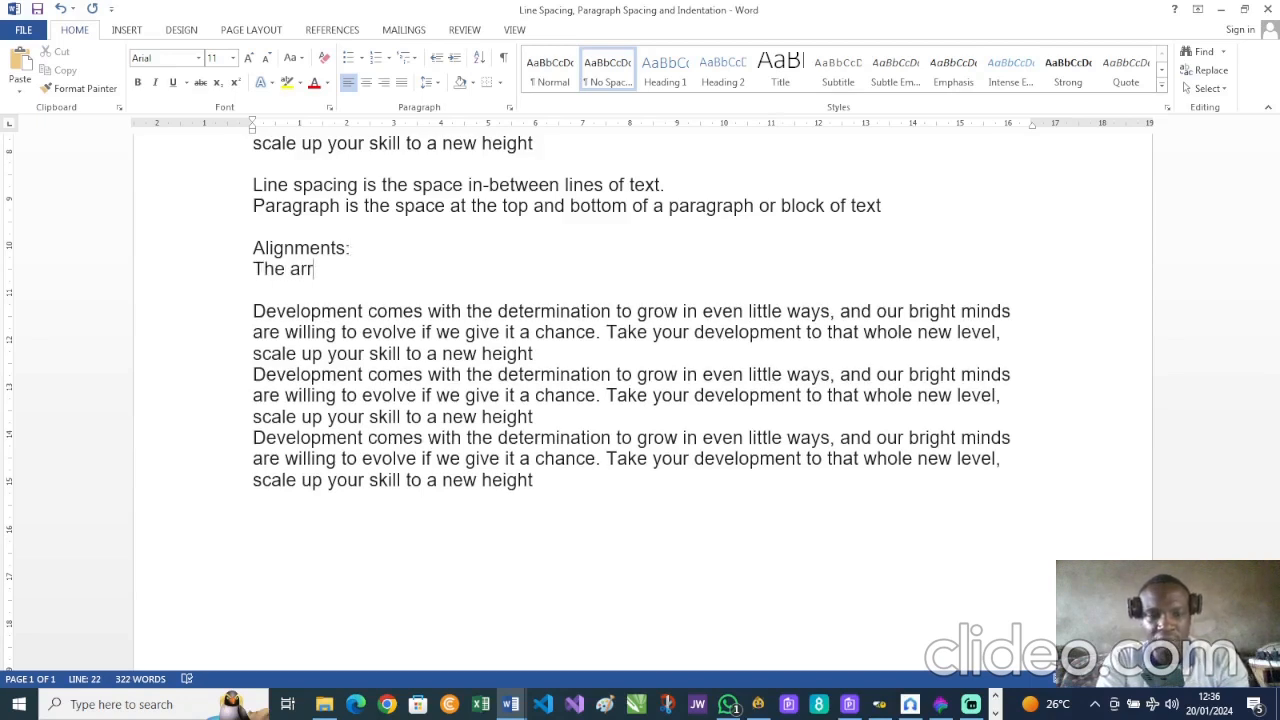
type("angement o")
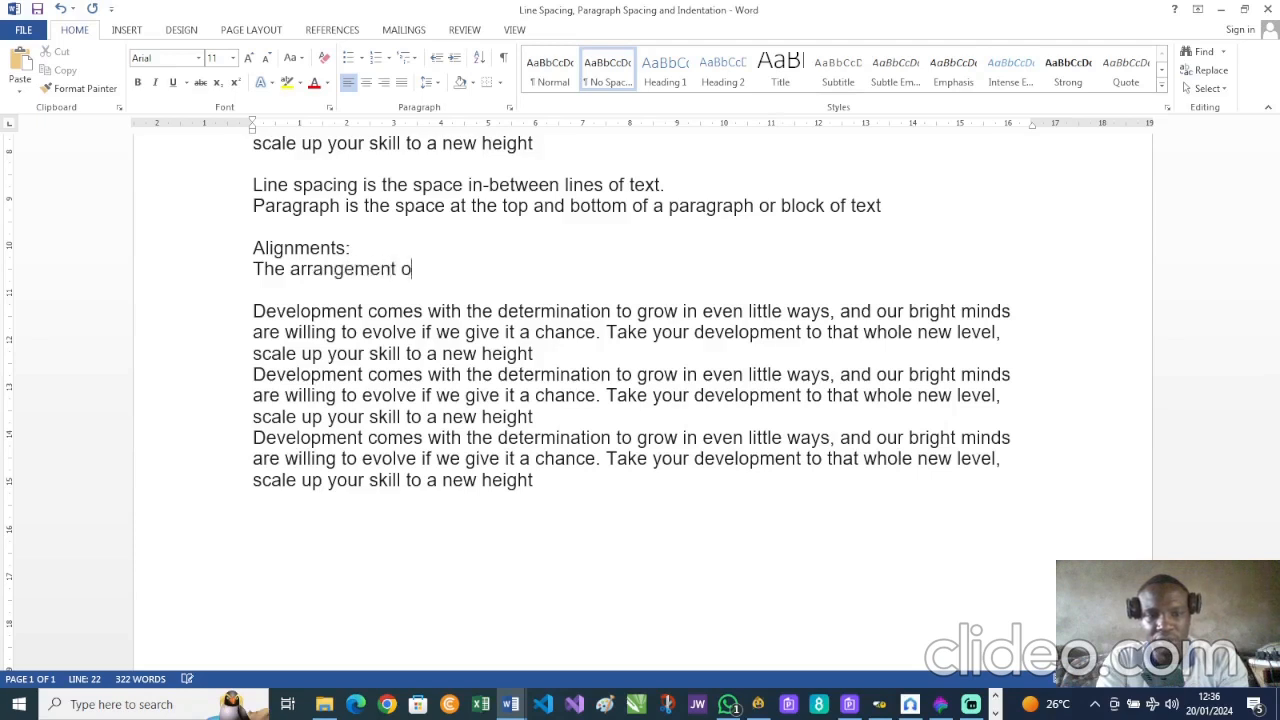
type("f text of")
key("BackSpace")
type("r body")
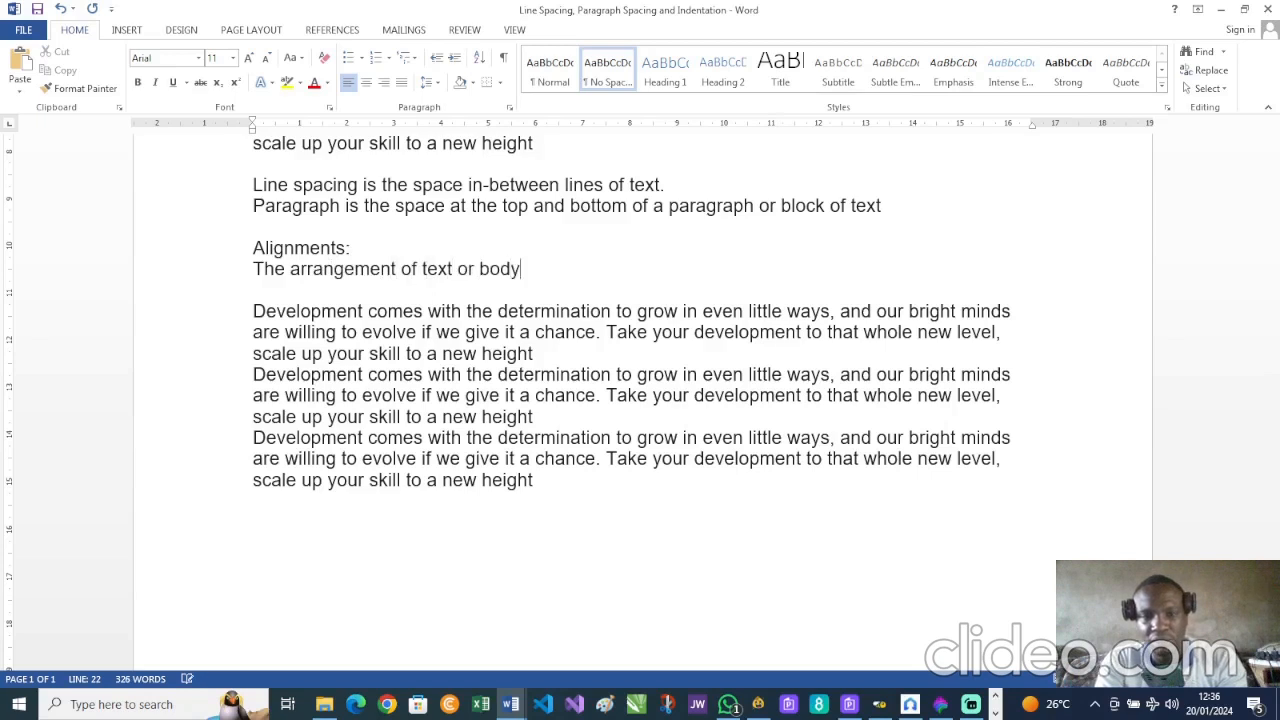
type(" of te")
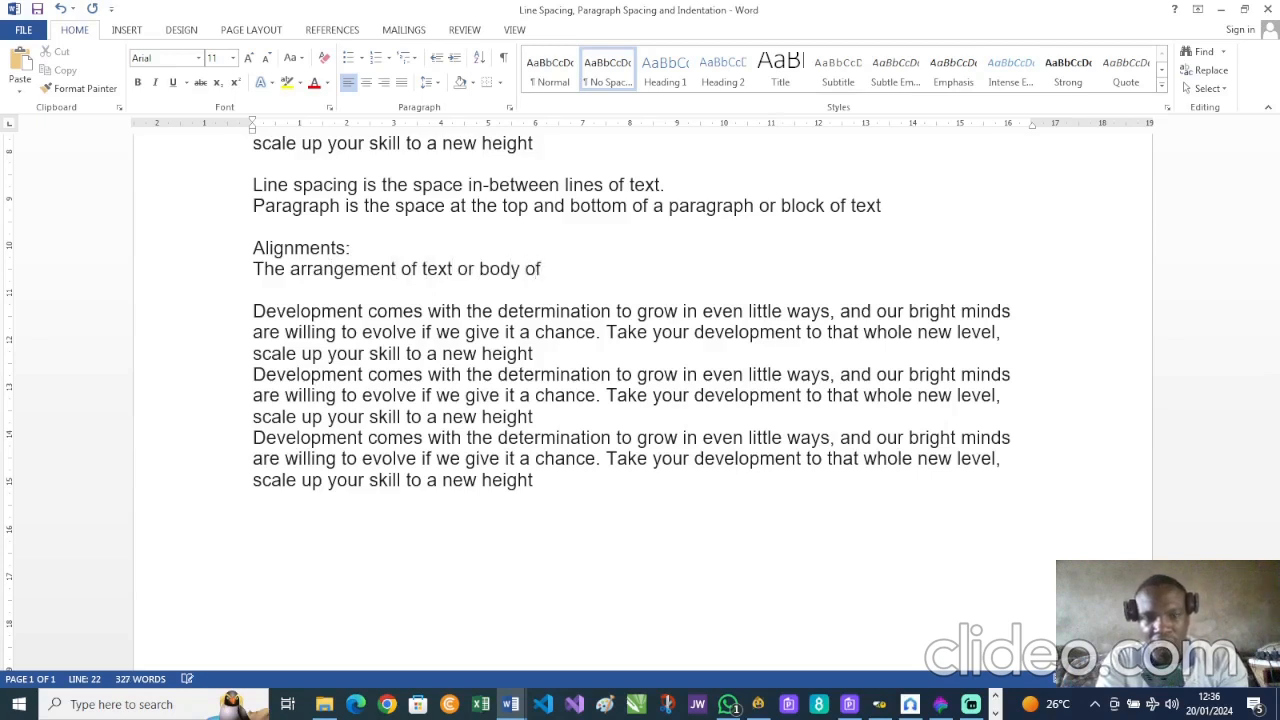
type("xt alon")
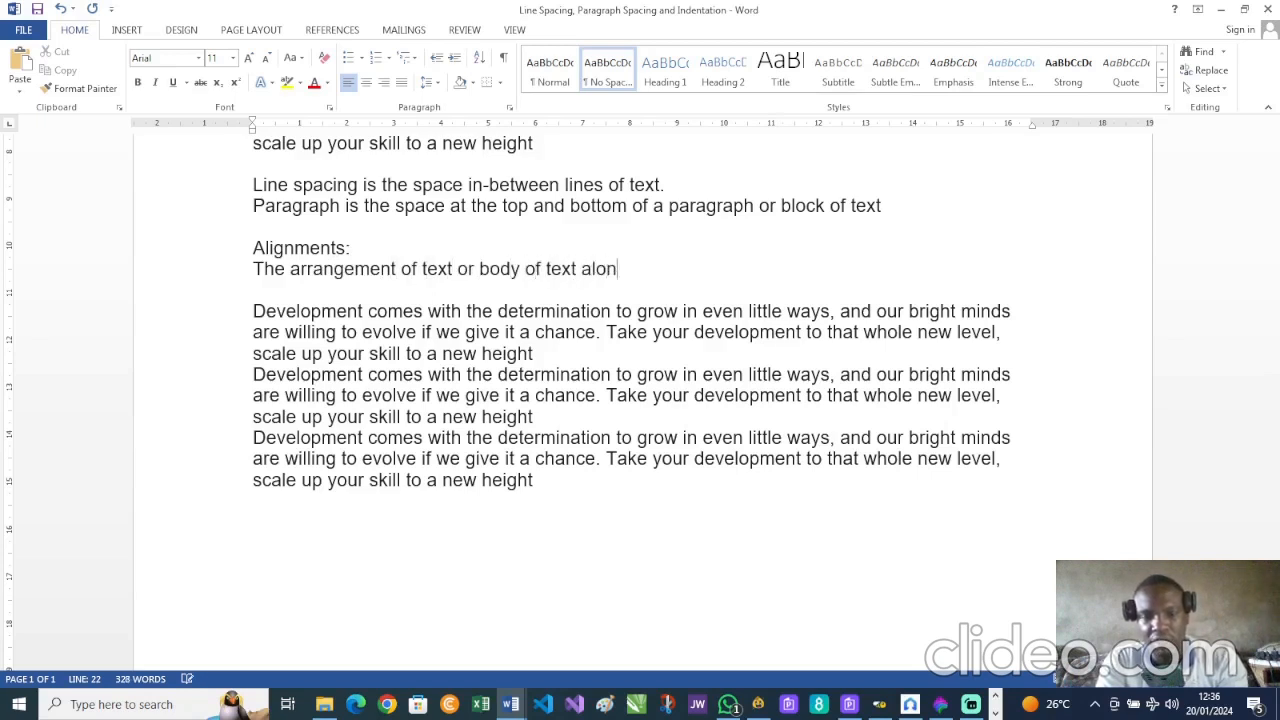
type("g the pa")
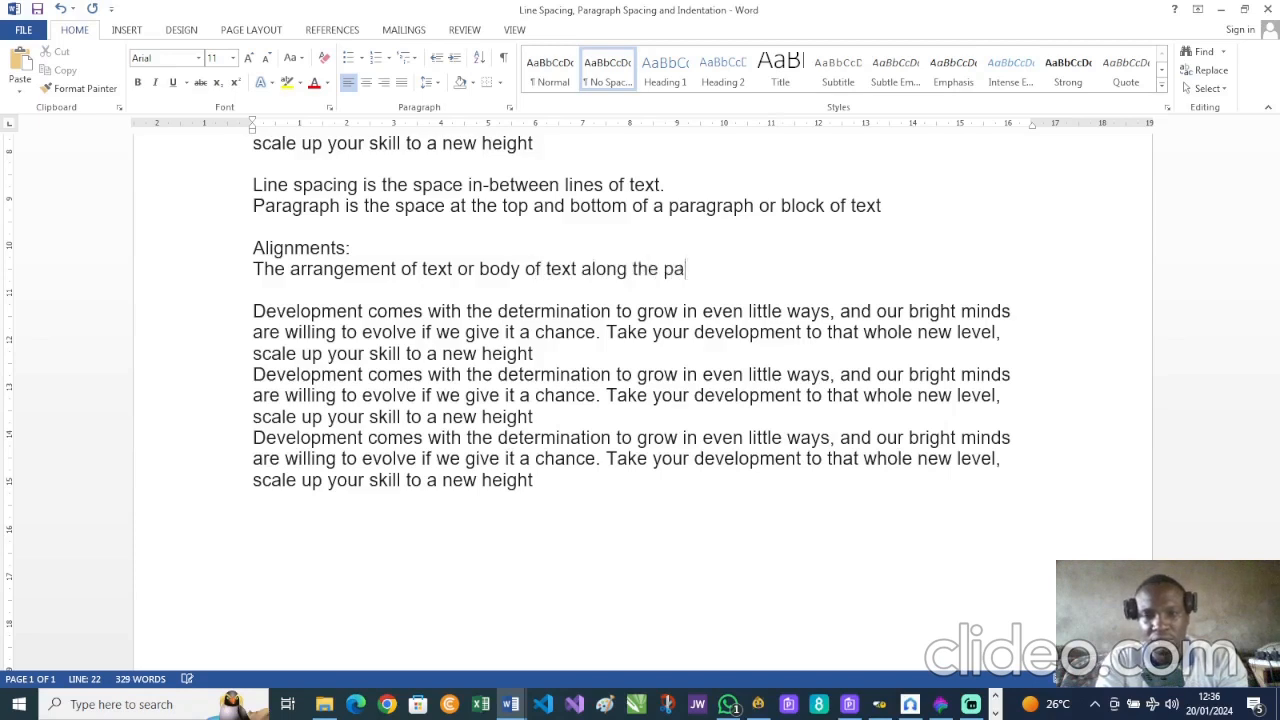
key("BackSpace")
key("BackSpace")
type("margin")
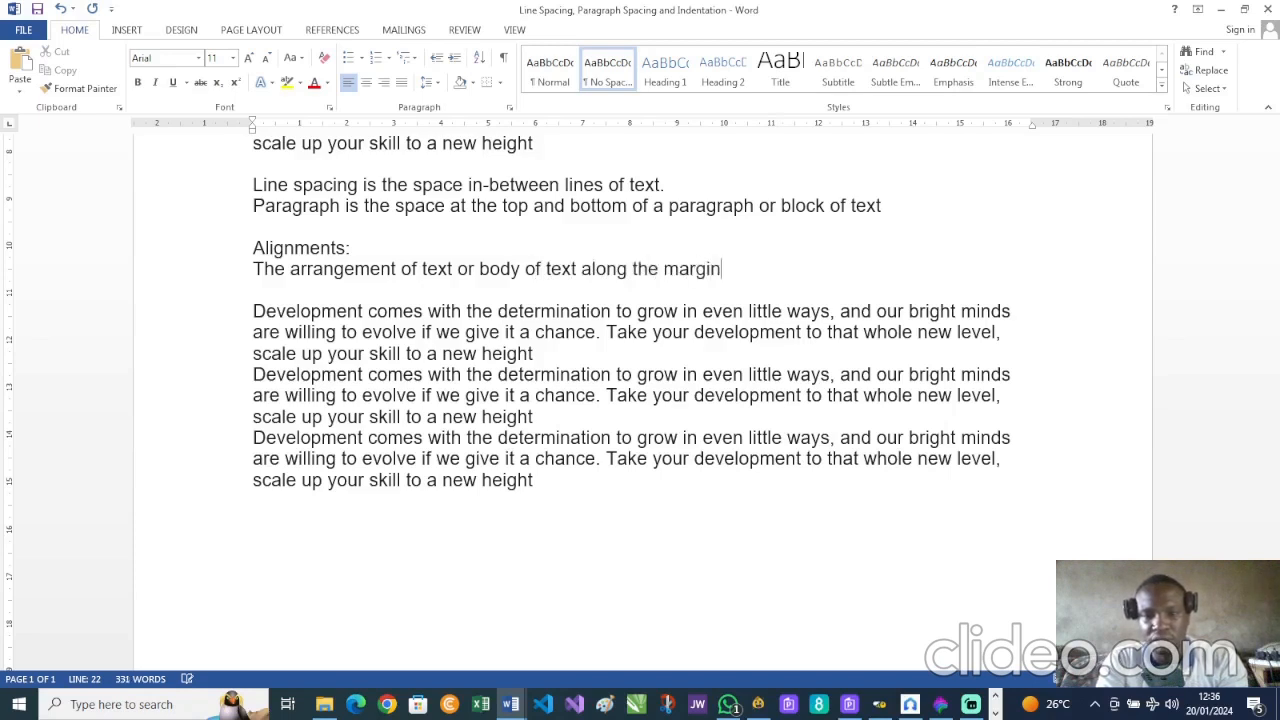
type("s of our p")
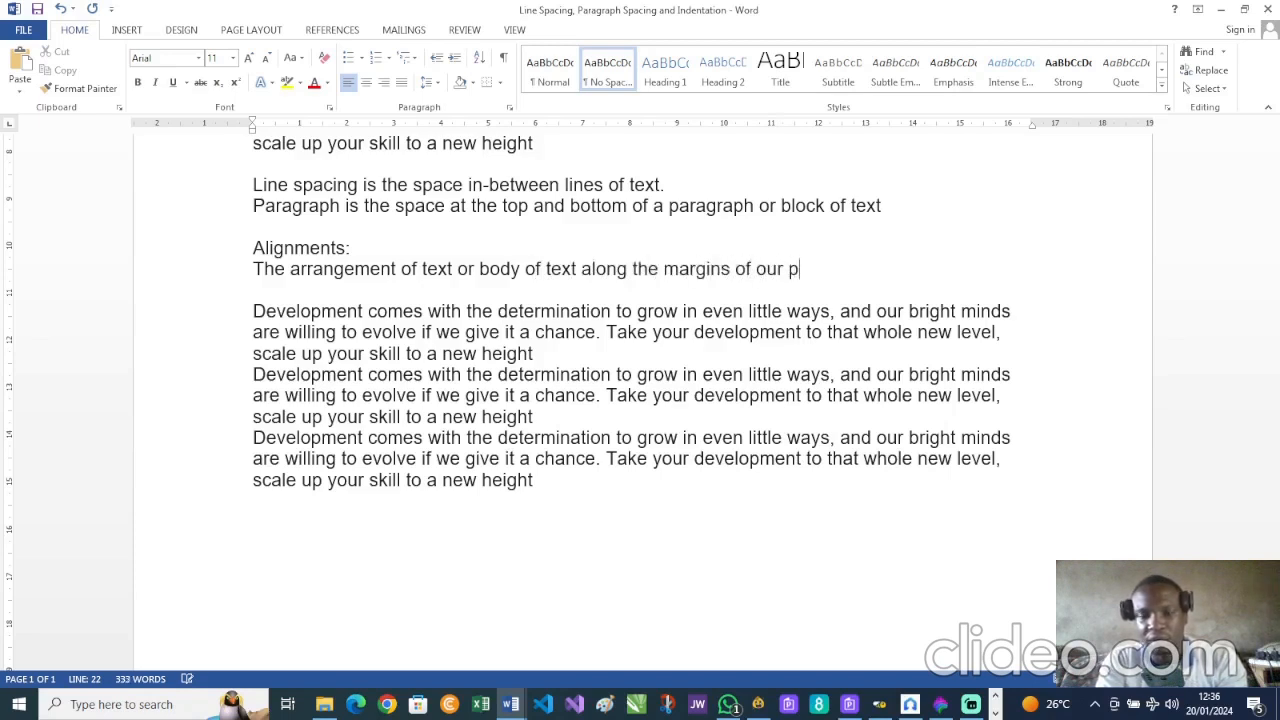
type("age.")
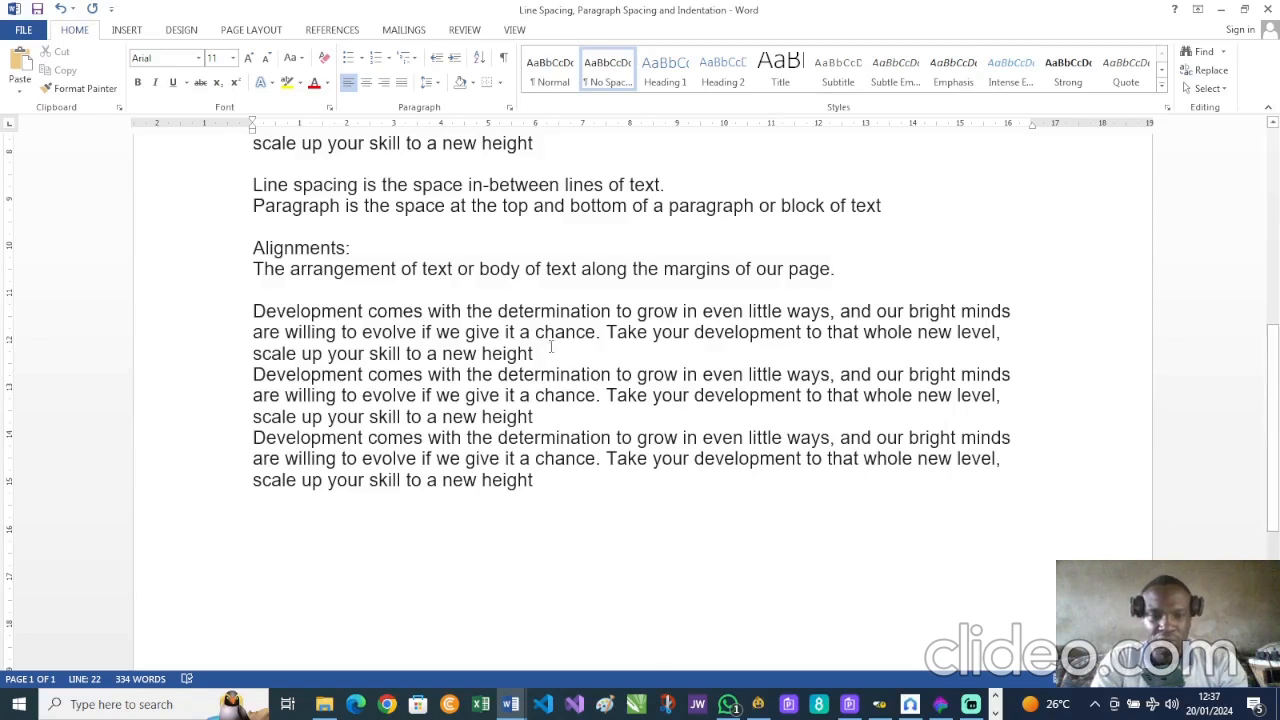
Join the three sample copies below into one continuous paragraph, separated by full stops and spaces, and copy the joined paragraph.
type(".")
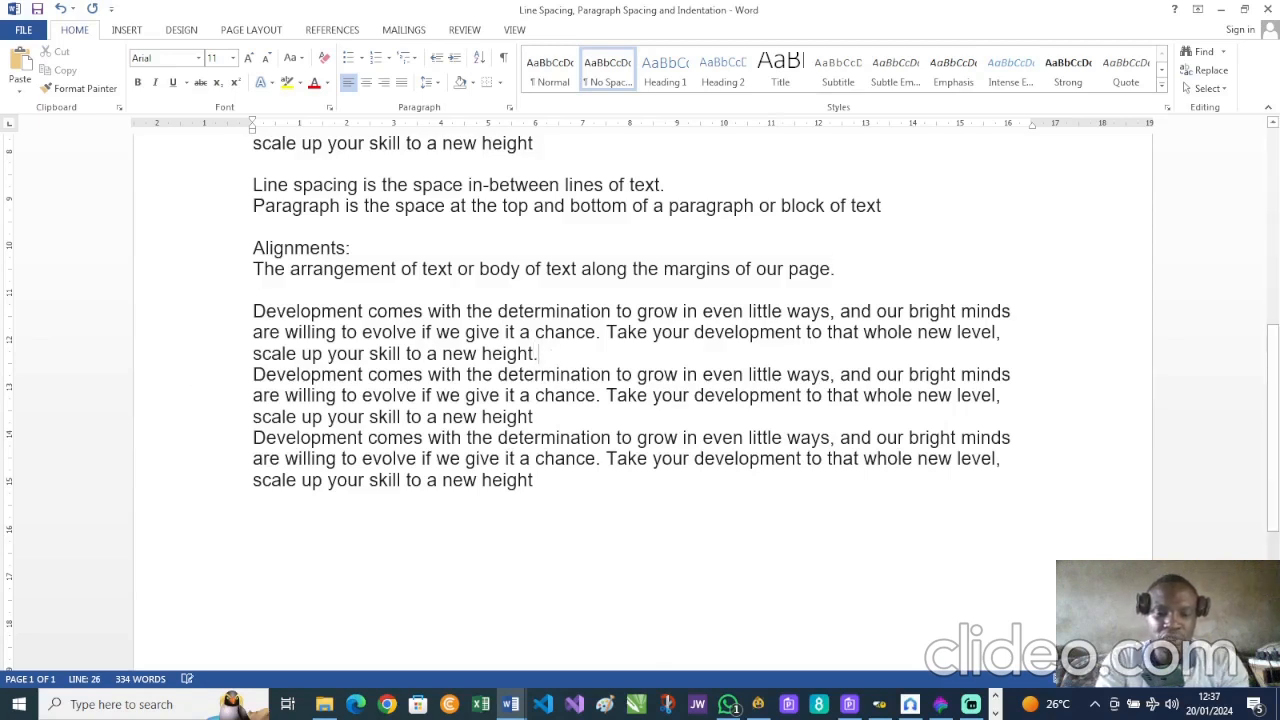
key("Delete")
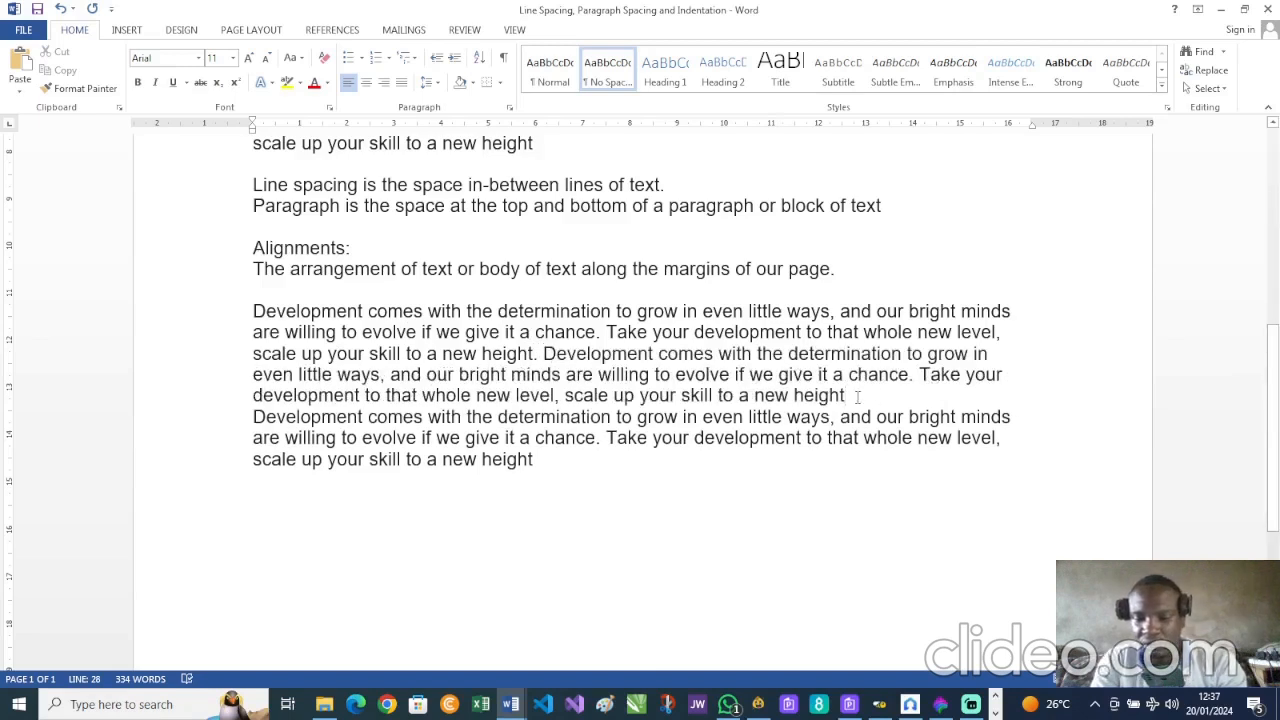
key("Delete")
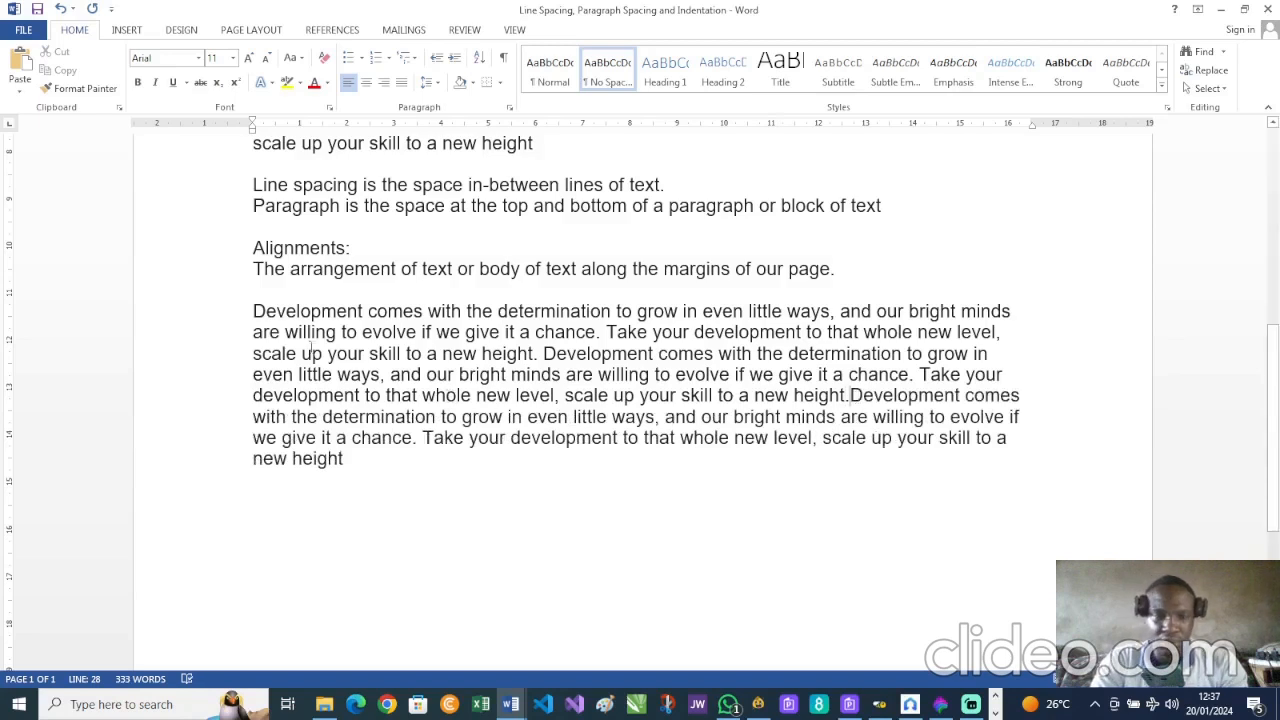
left_click_drag(254, 312, 378, 462)
key("ctrl+c")
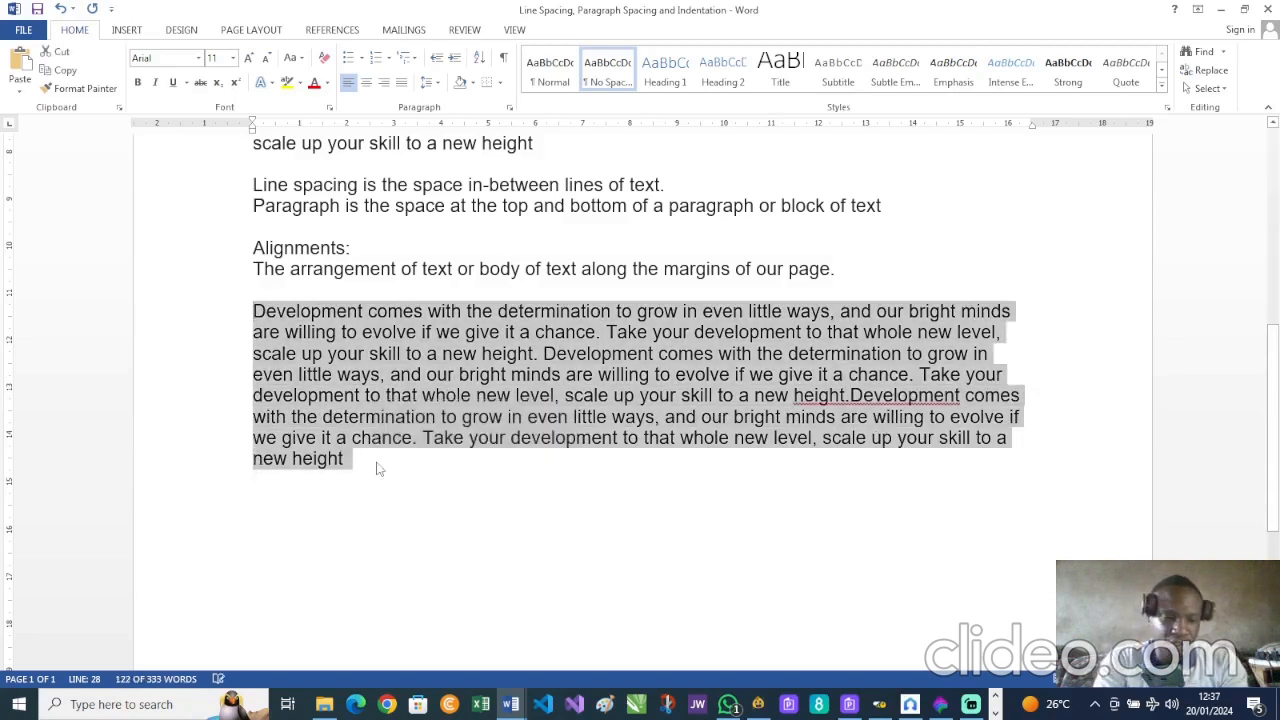
left_click(378, 469)
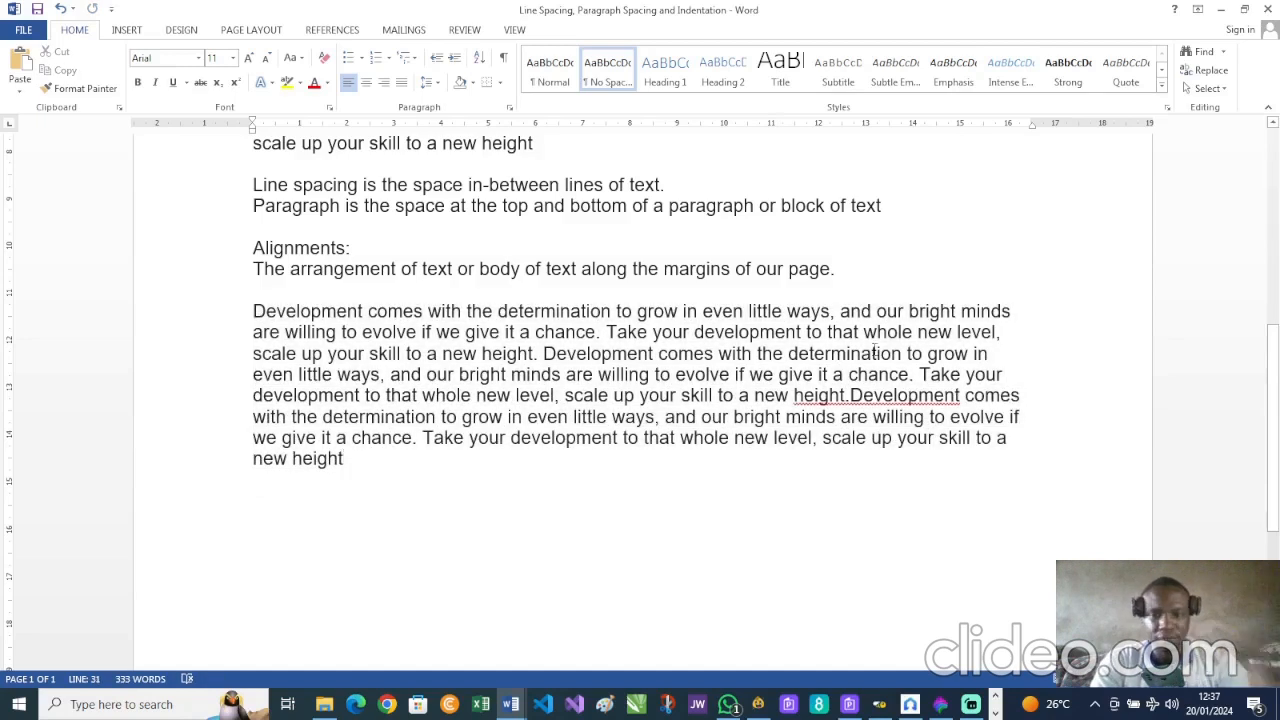
left_click(849, 396)
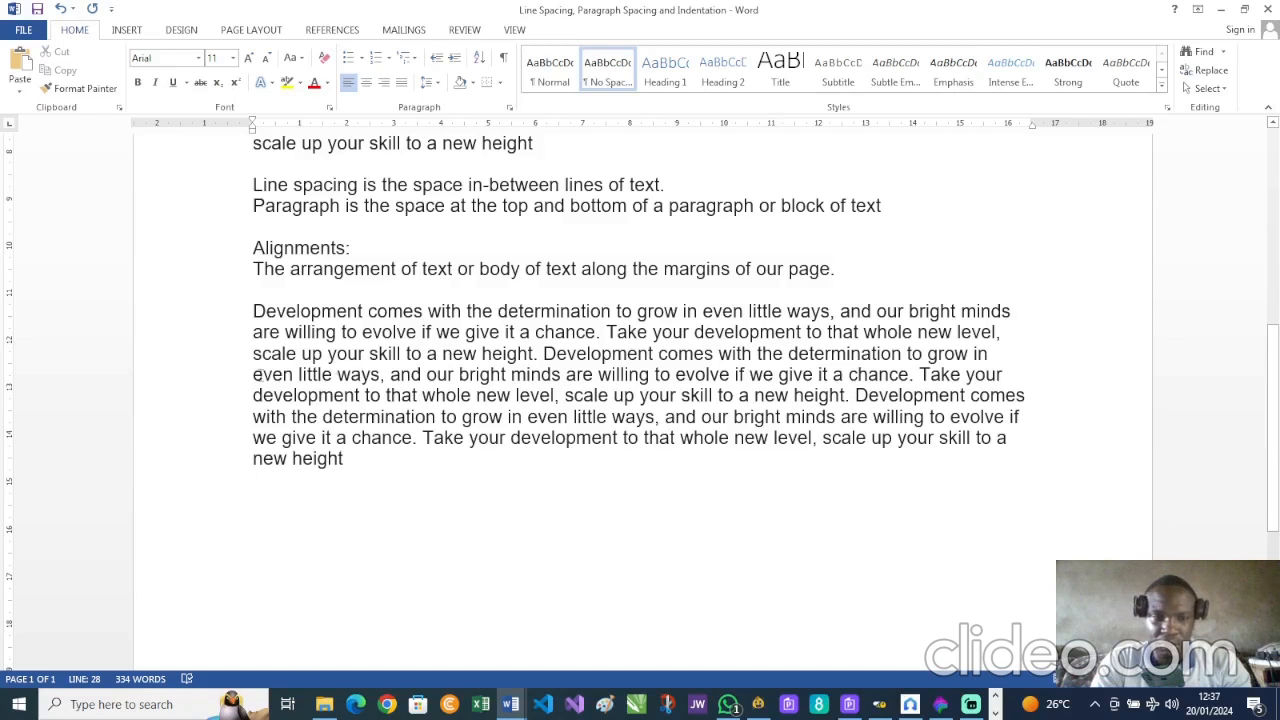
Examine how the word "even" wraps to the start of the joined paragraph's fourth line.
left_click_drag(254, 375, 276, 376)
left_click_drag(290, 374, 295, 375)
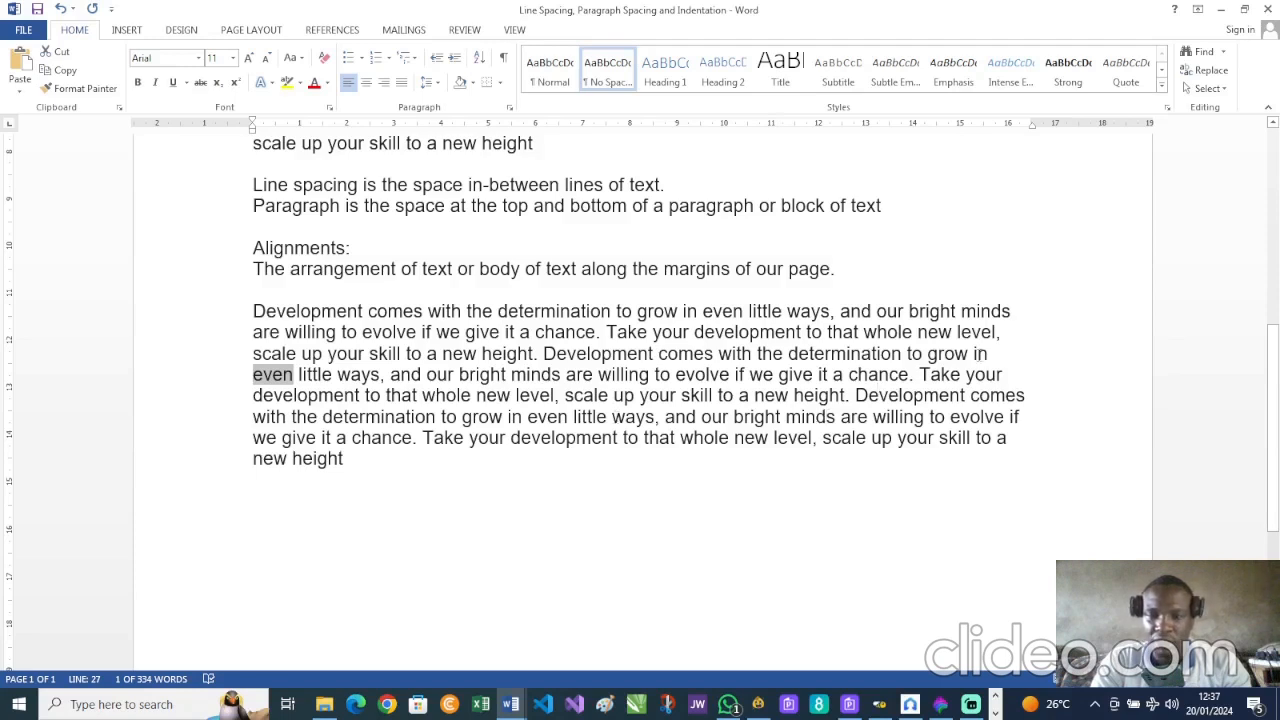
left_click(1003, 362)
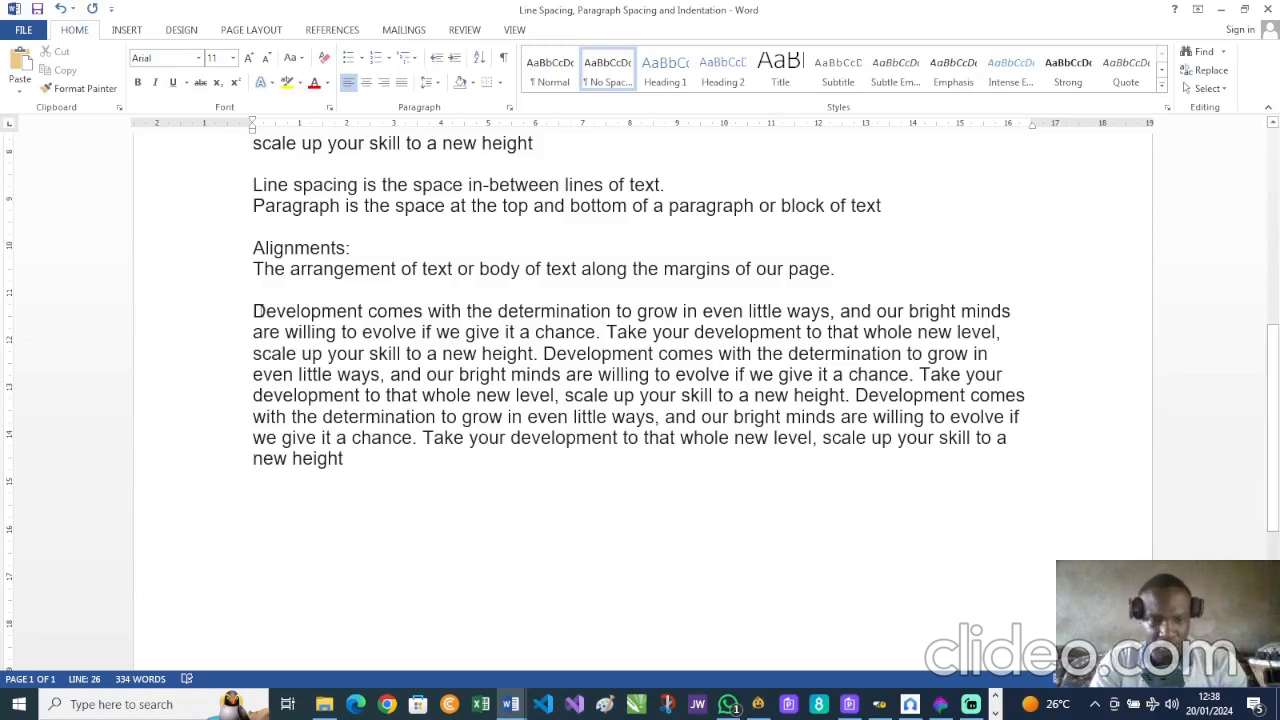
Add the heading "Left Alignment:" on its own line directly above the joined sample paragraph.
left_click(253, 311)
type("Left")
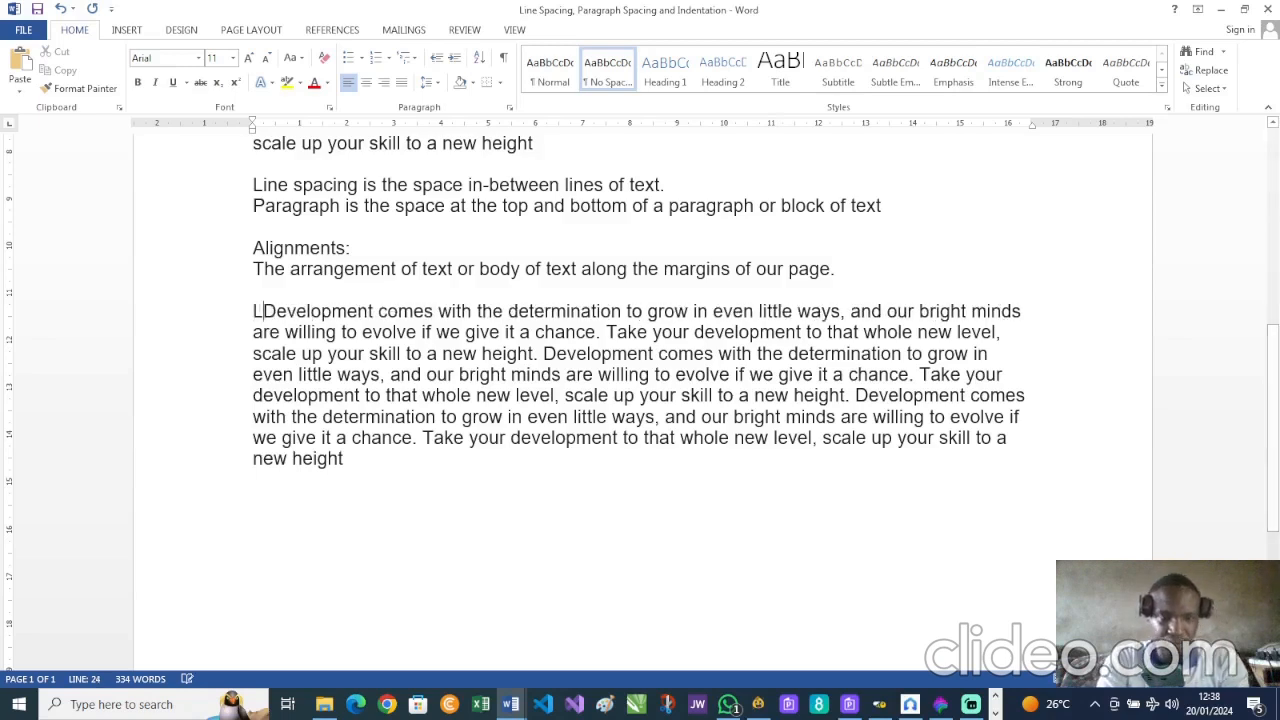
type(" AlignmD")
type("evelopment")
key("BackSpace")
key("BackSpace")
type("ent:")
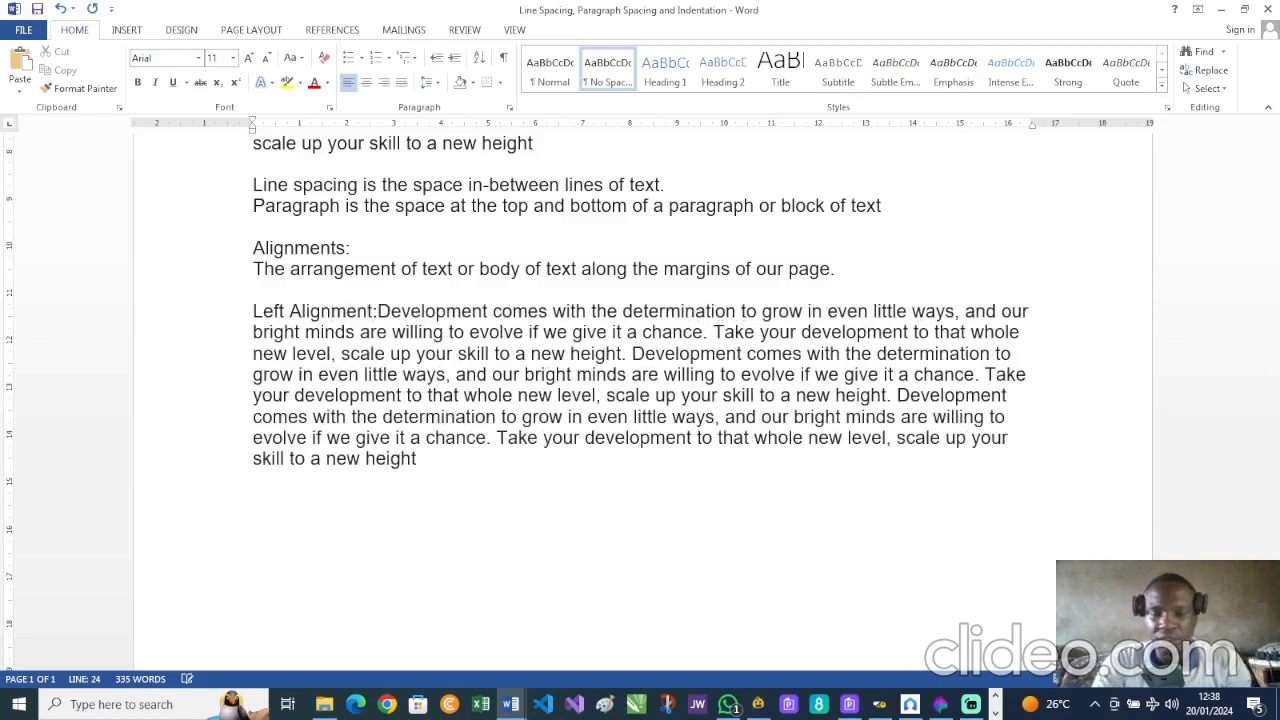
key("Return")
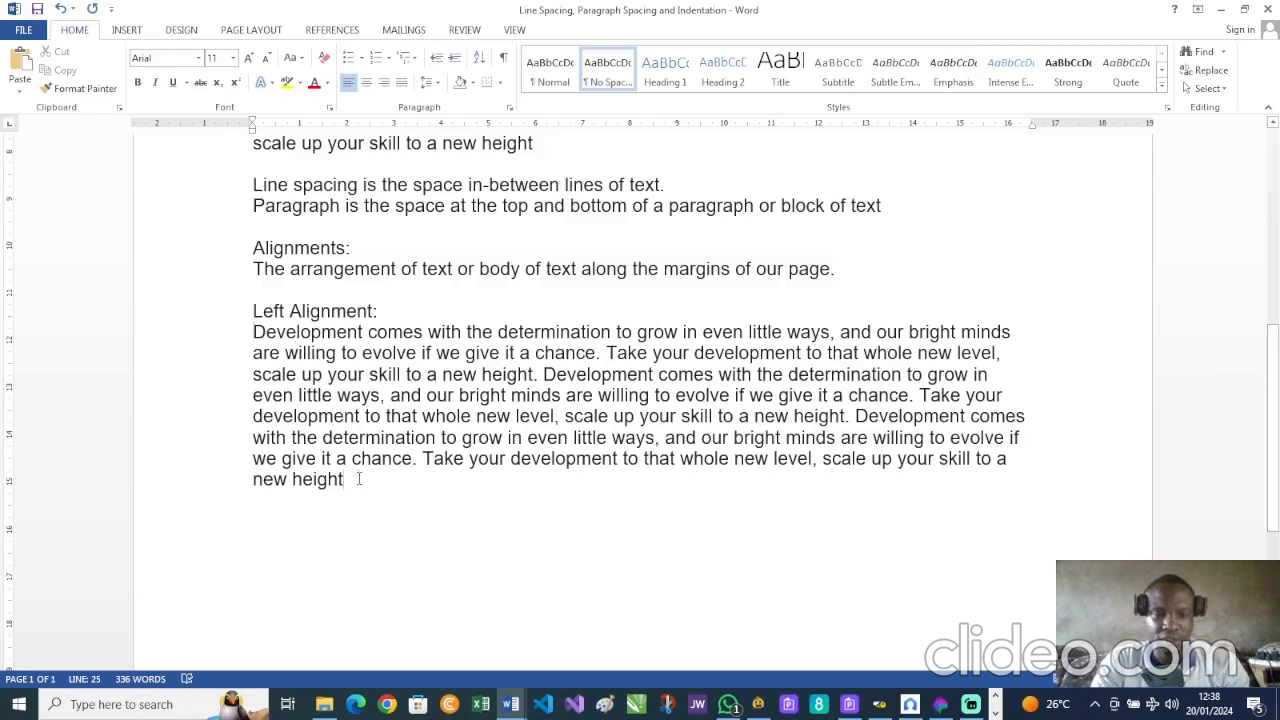
Paste the copied paragraph one blank line below the left alignment sample and head it "Center Alignment:".
key("Return")
key("Return")
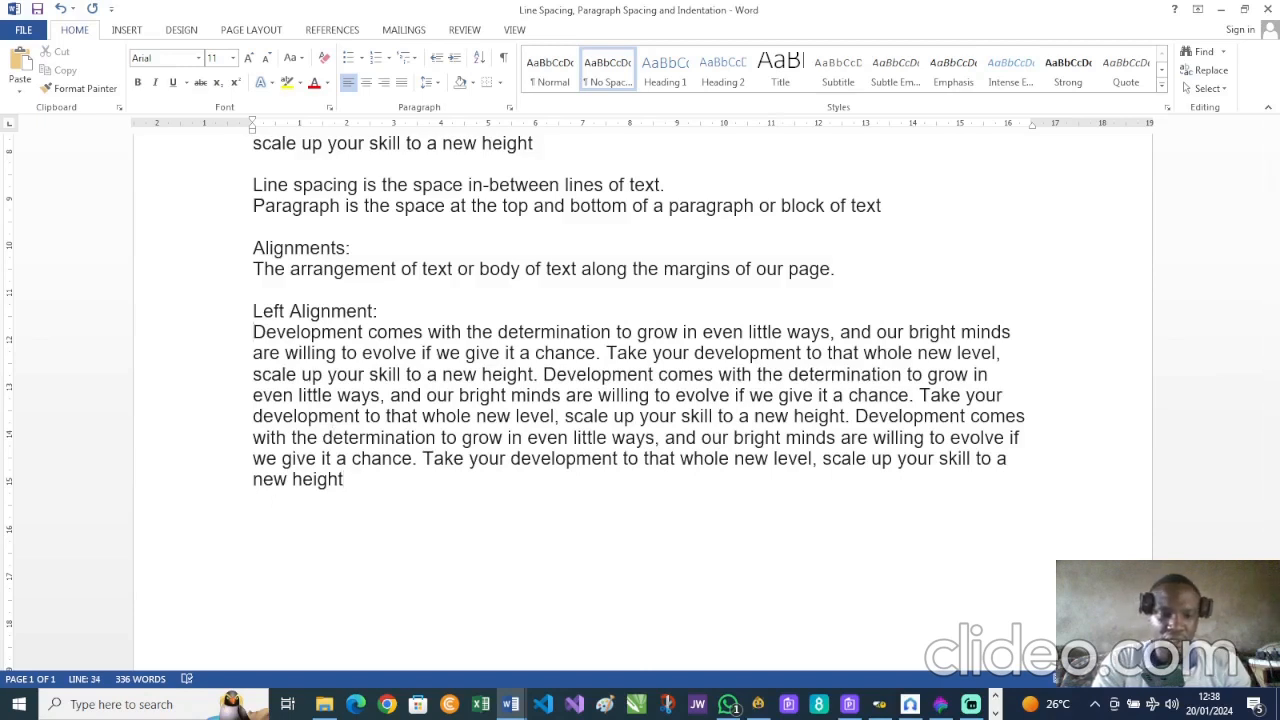
key("ctrl+v")
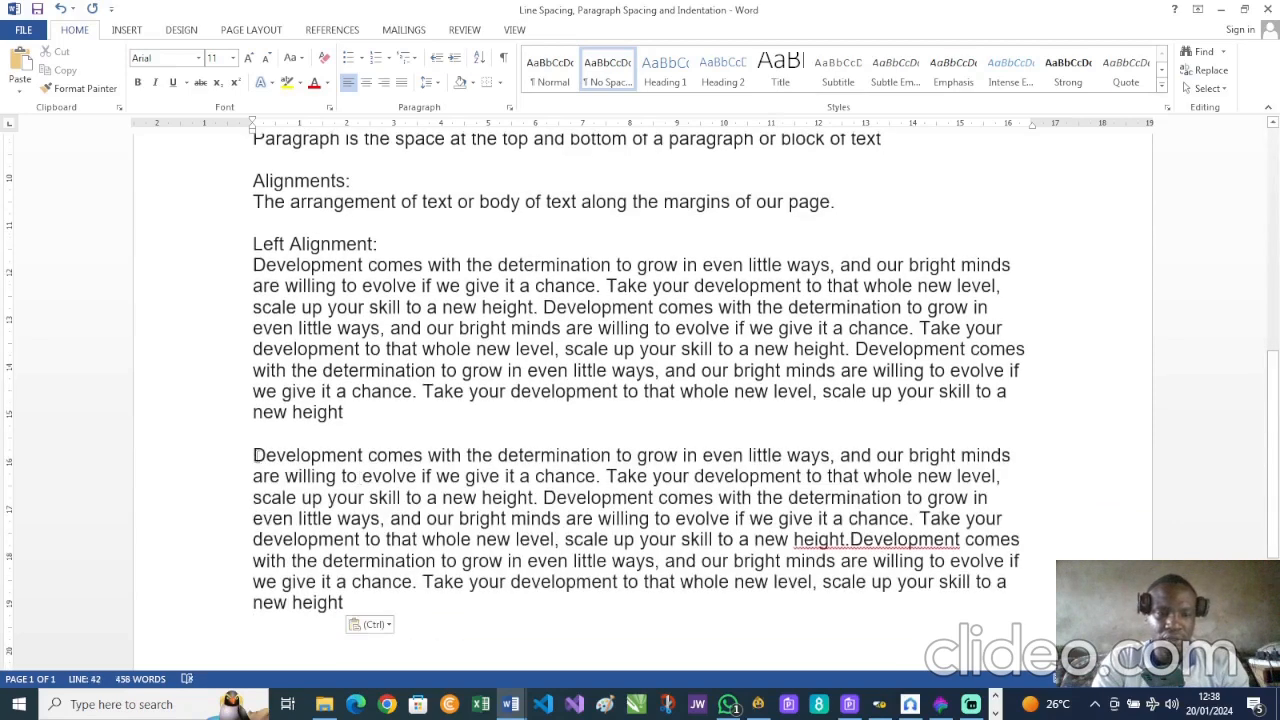
key("Return")
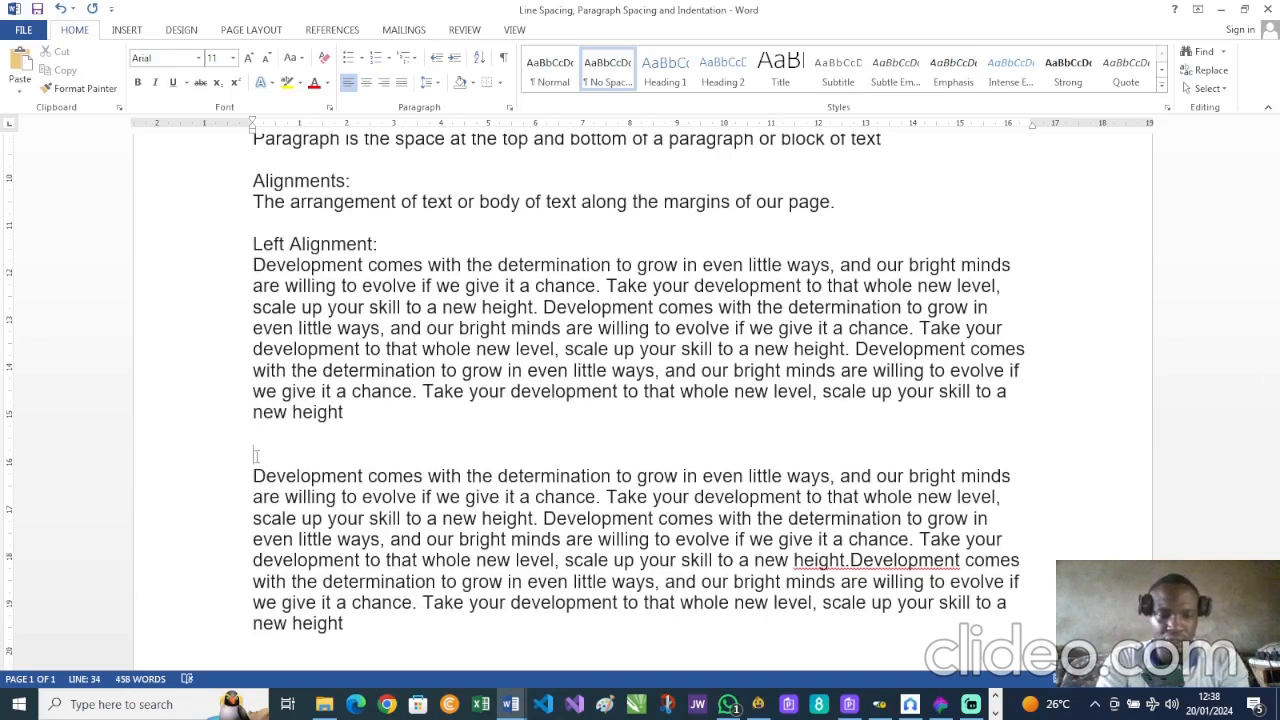
type("Center A")
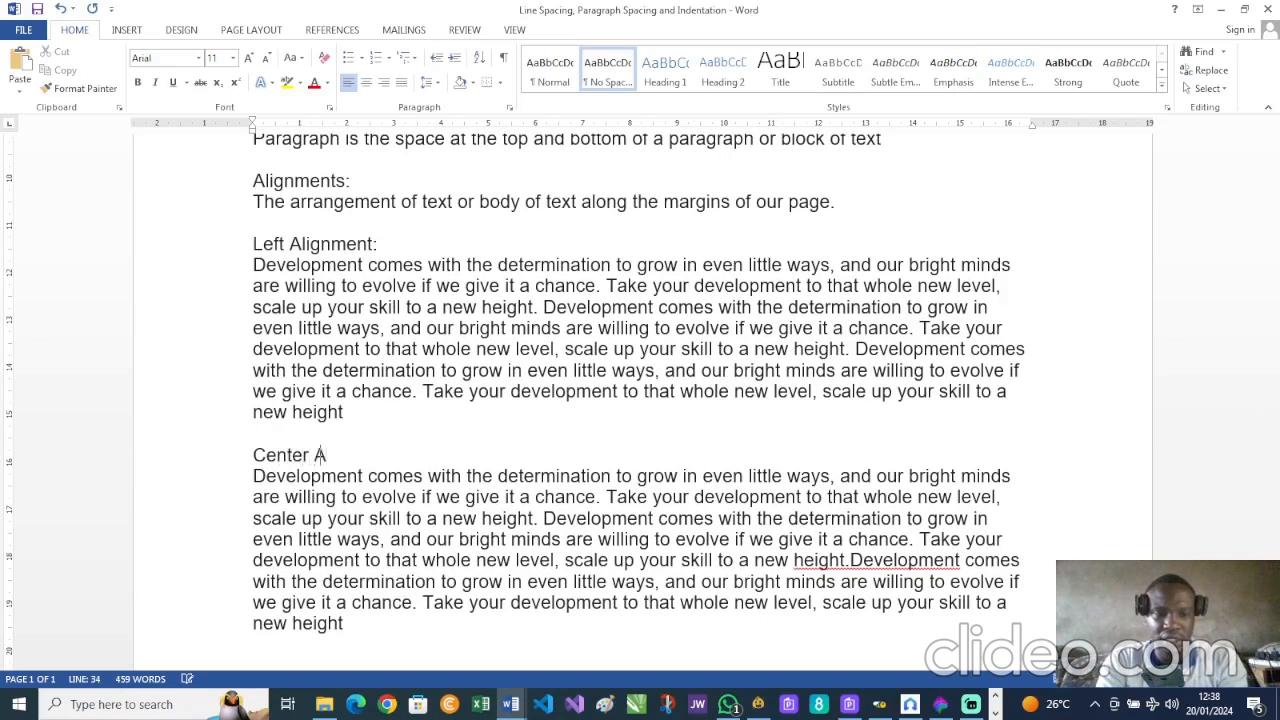
type("lignment:")
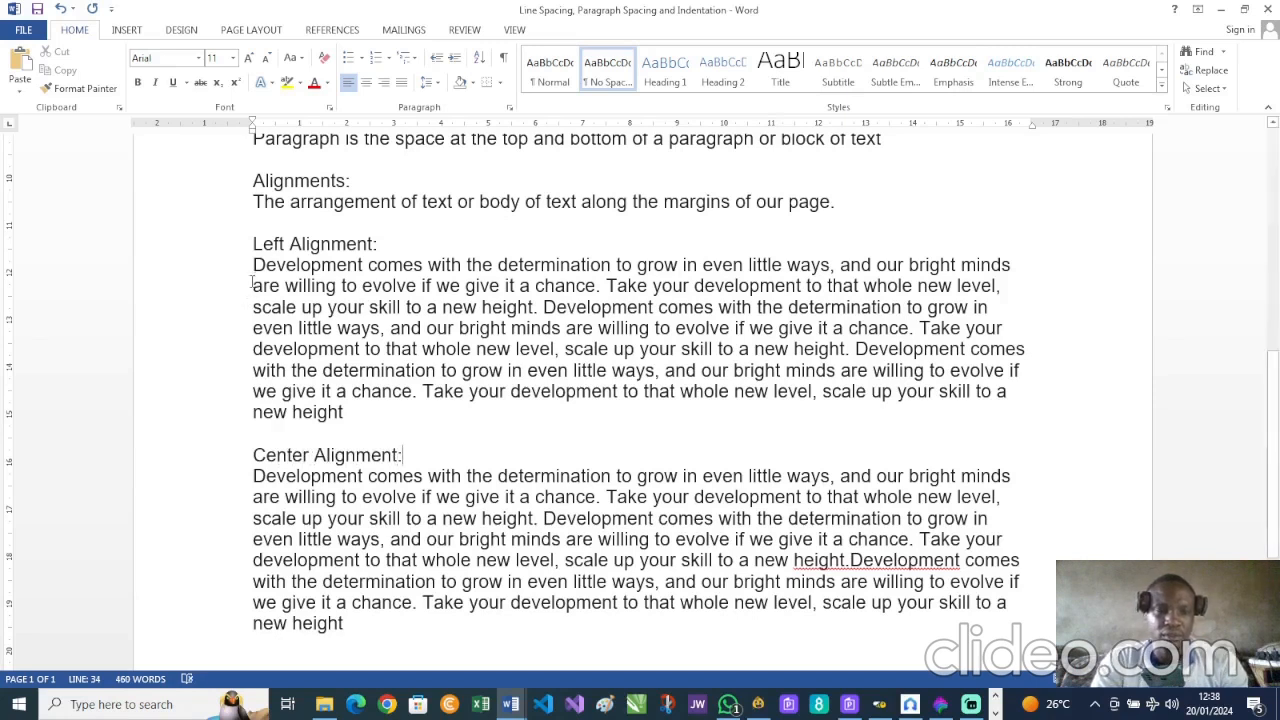
Make the "Left Alignment:" and "Center Alignment:" headings bold.
left_click_drag(282, 240, 402, 242)
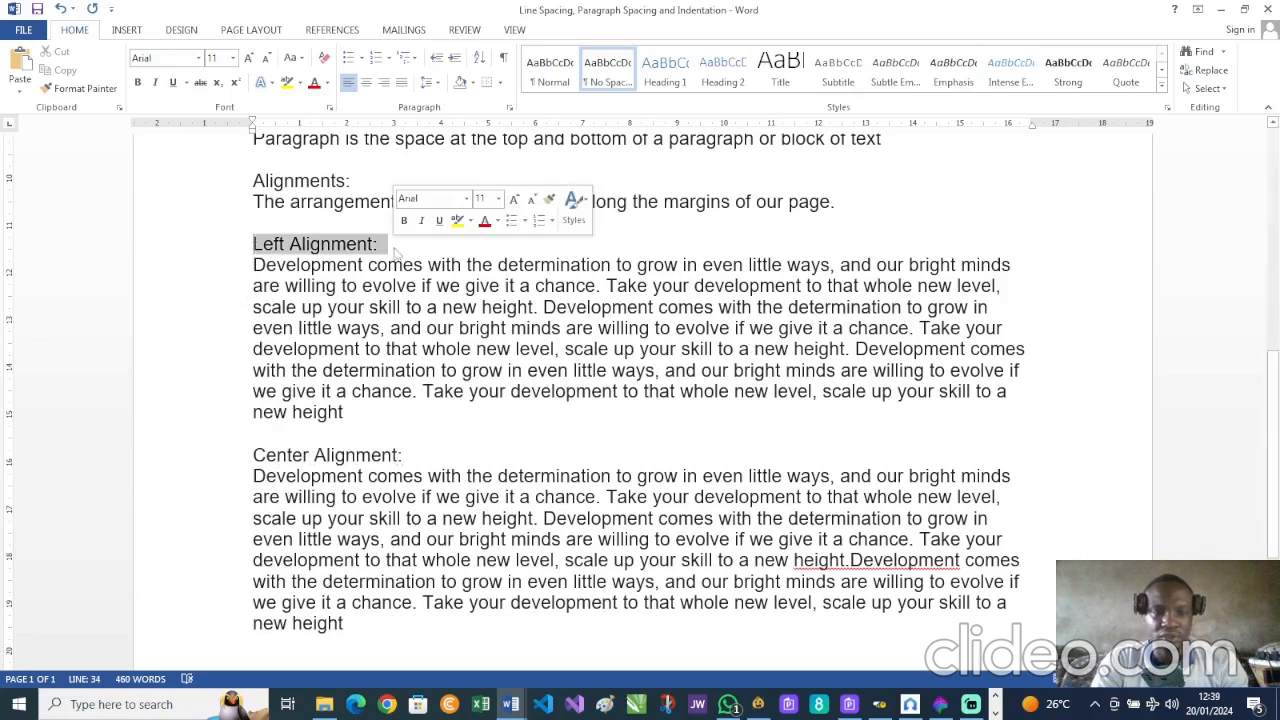
key("ctrl+b")
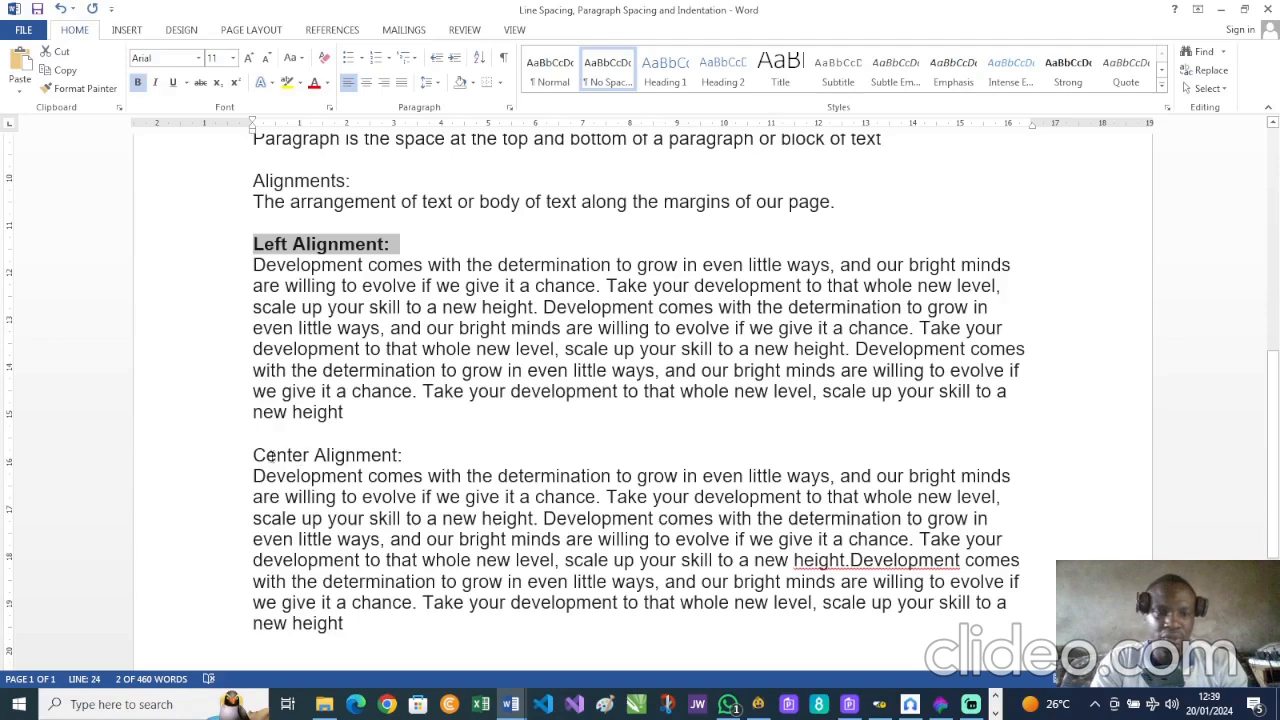
left_click(256, 455)
left_click(406, 456, "shift")
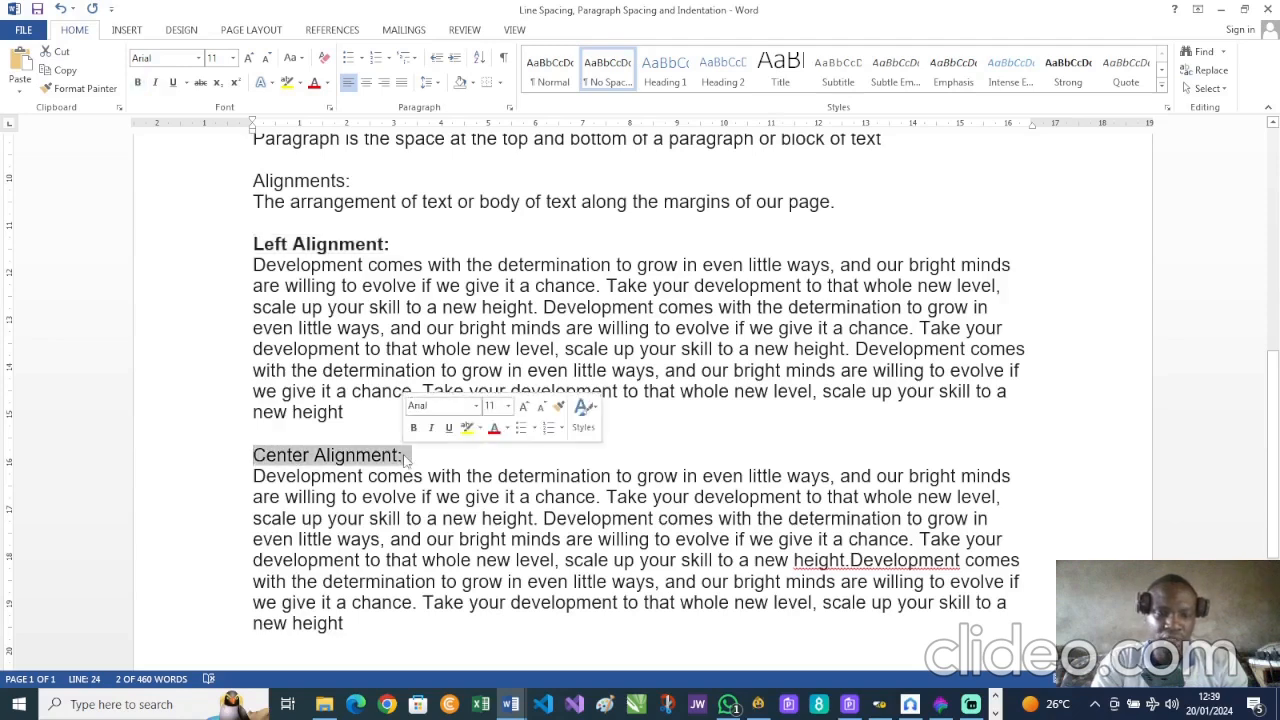
key("ctrl+b")
left_click(436, 460)
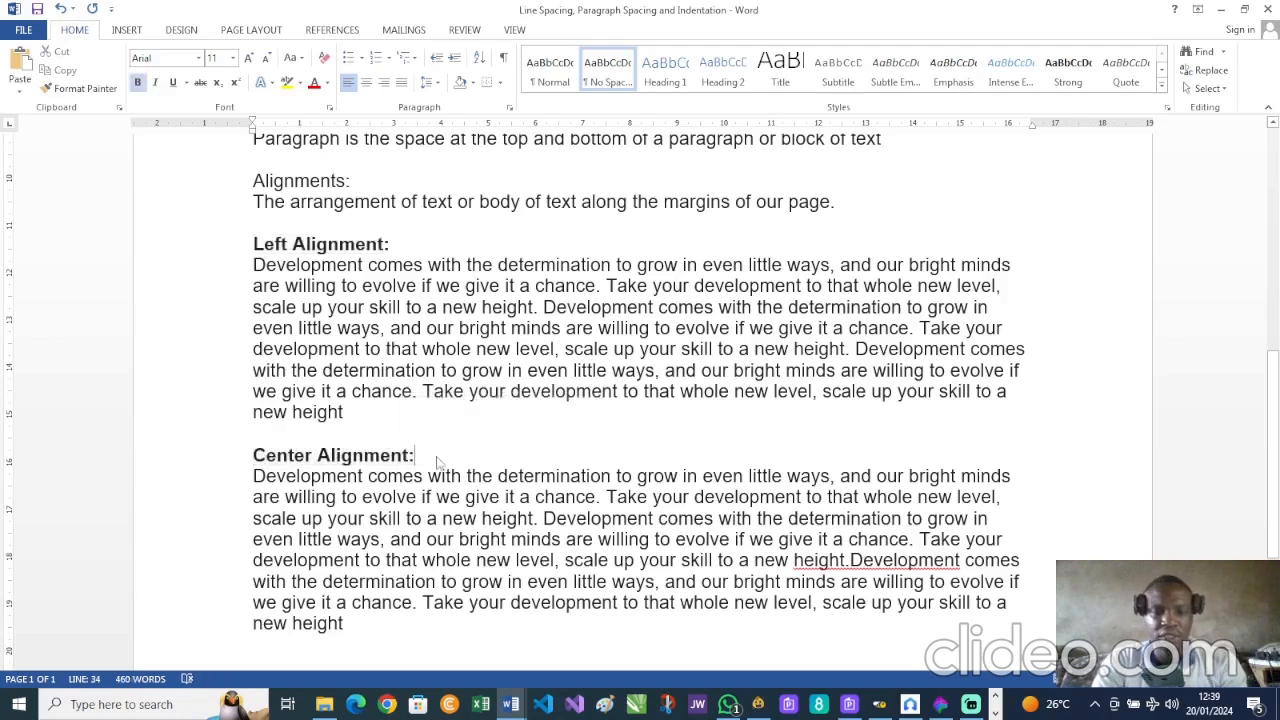
Center the "Center Alignment:" heading and its paragraph, and insert the missing space between "height." and "Development".
scroll(437, 460, "down", 3)
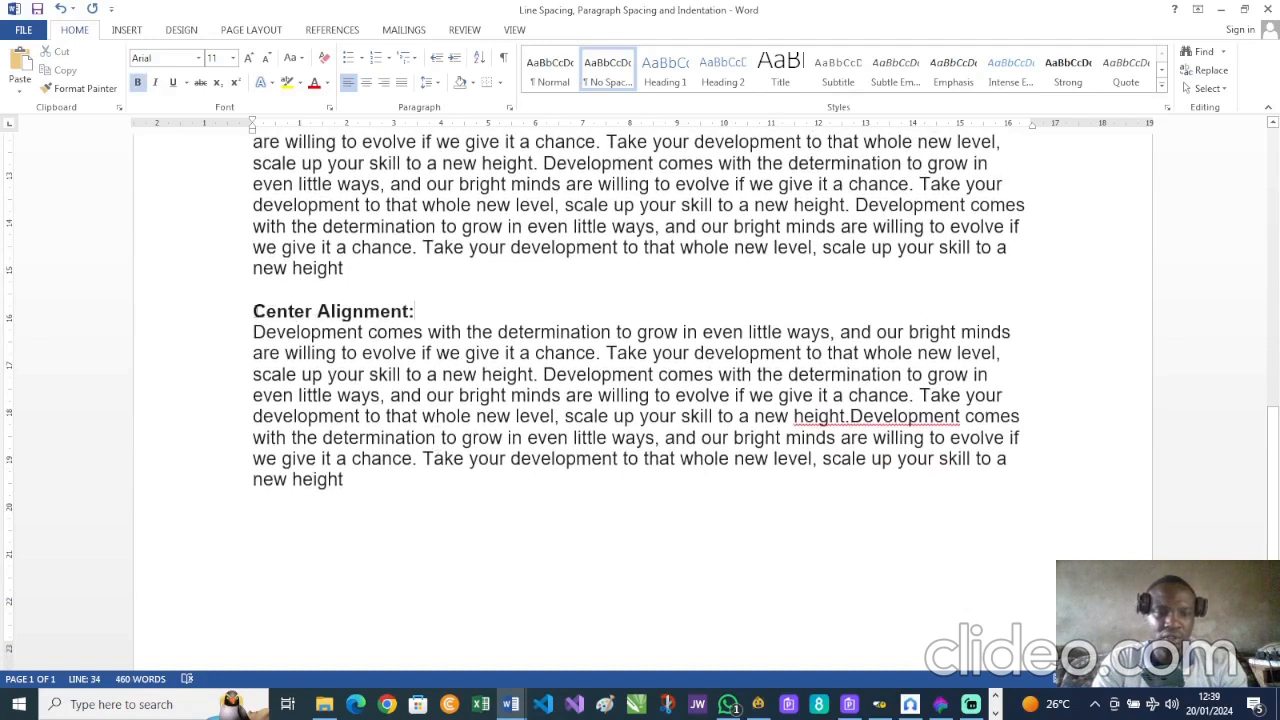
left_click_drag(252, 311, 362, 481)
key("ctrl+c")
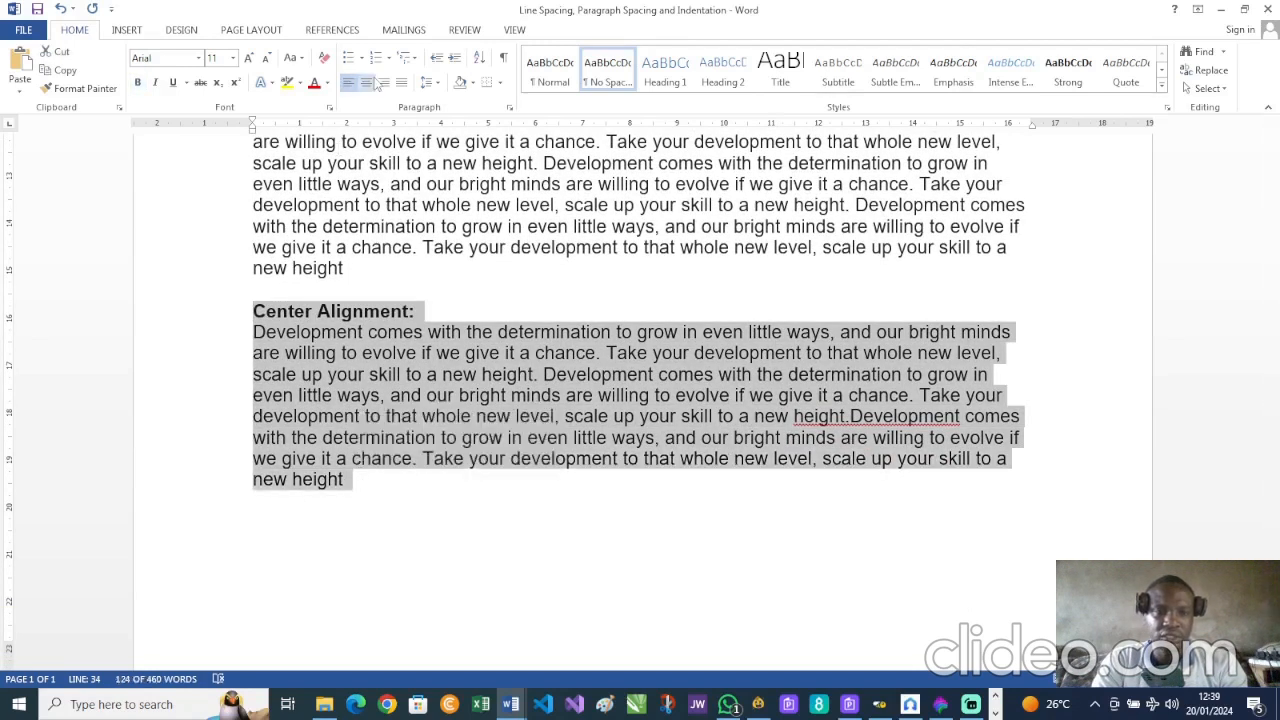
left_click(367, 84)
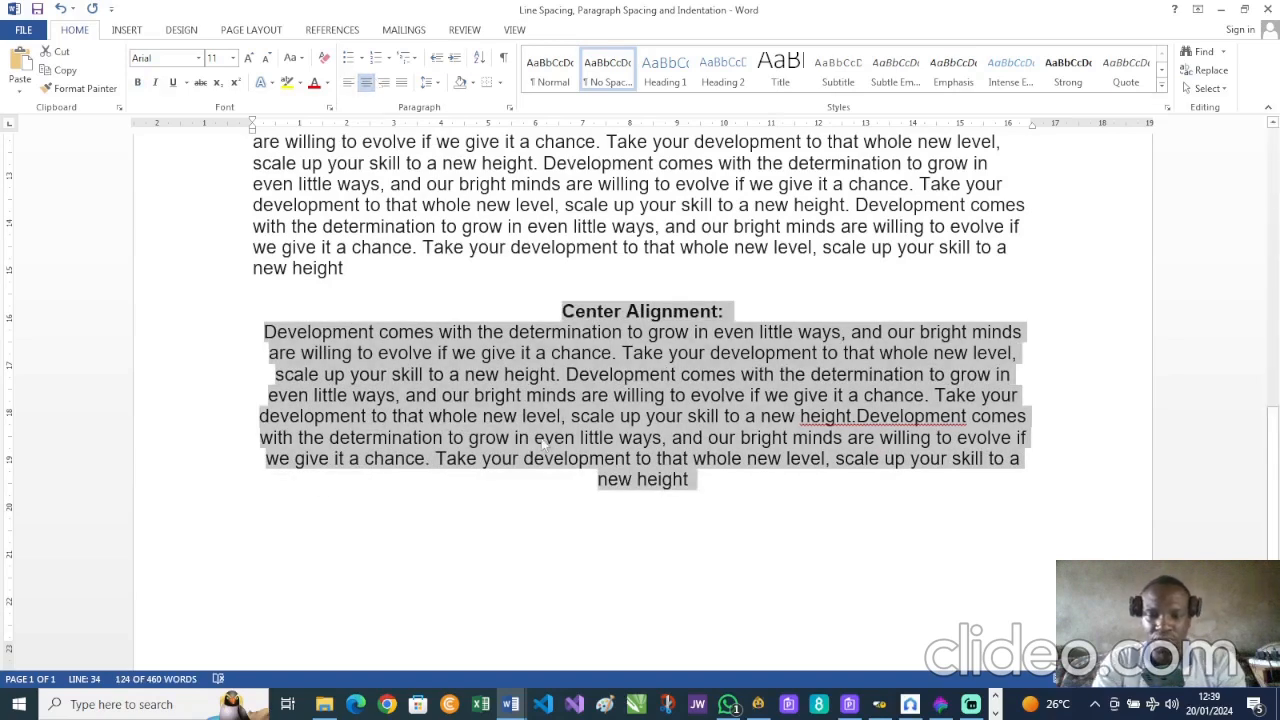
left_click(857, 418)
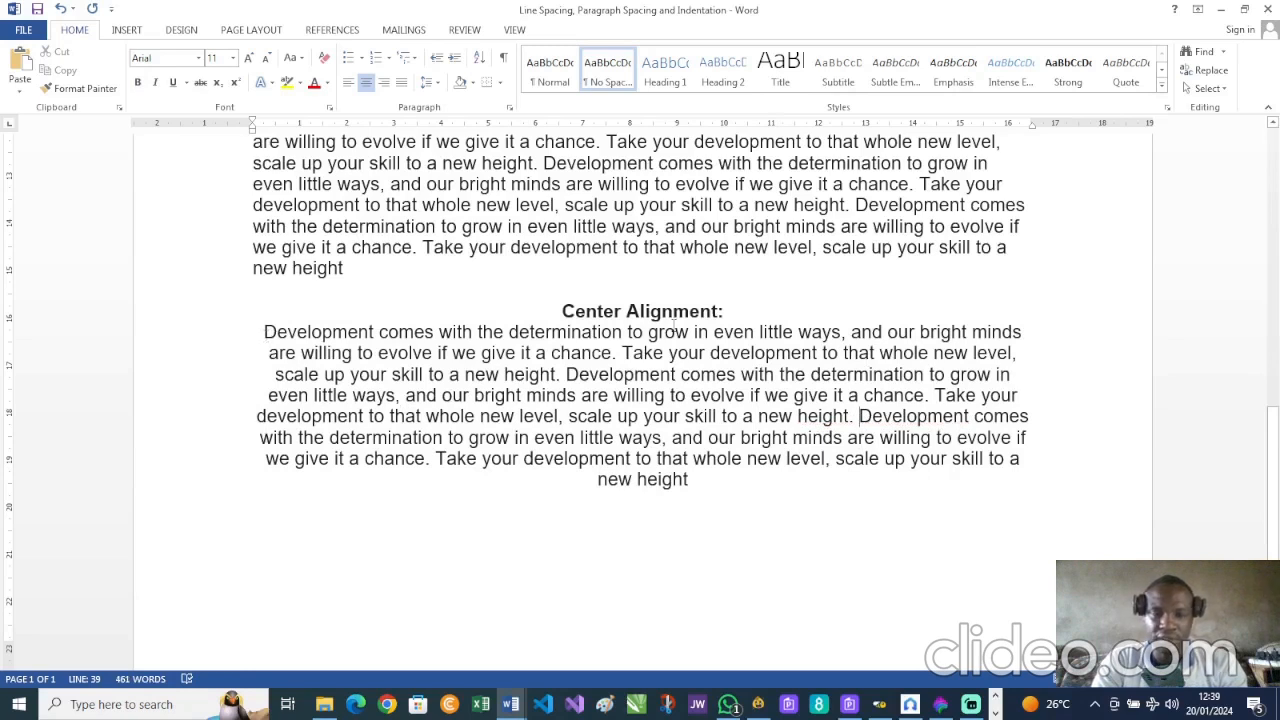
left_click(1042, 365)
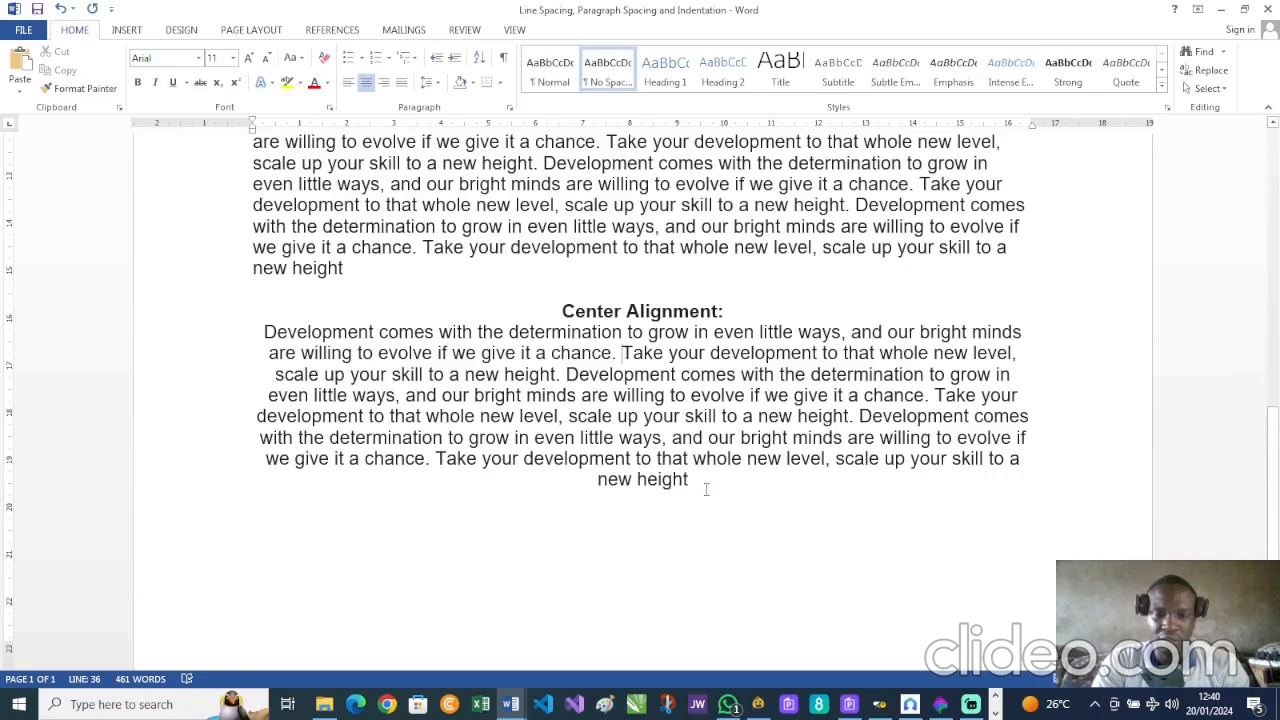
Paste the copied paragraph left-aligned below the center alignment sample and move it to a new page with a page break.
left_click(644, 520)
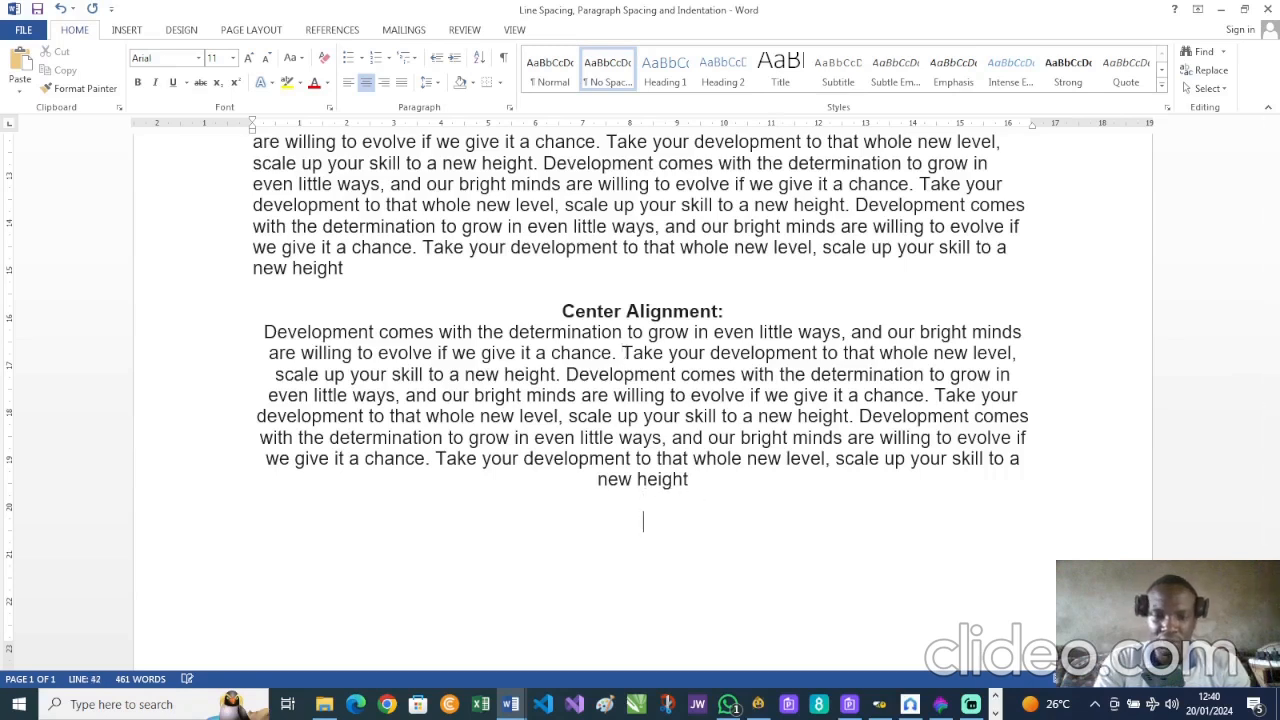
key("ctrl+l")
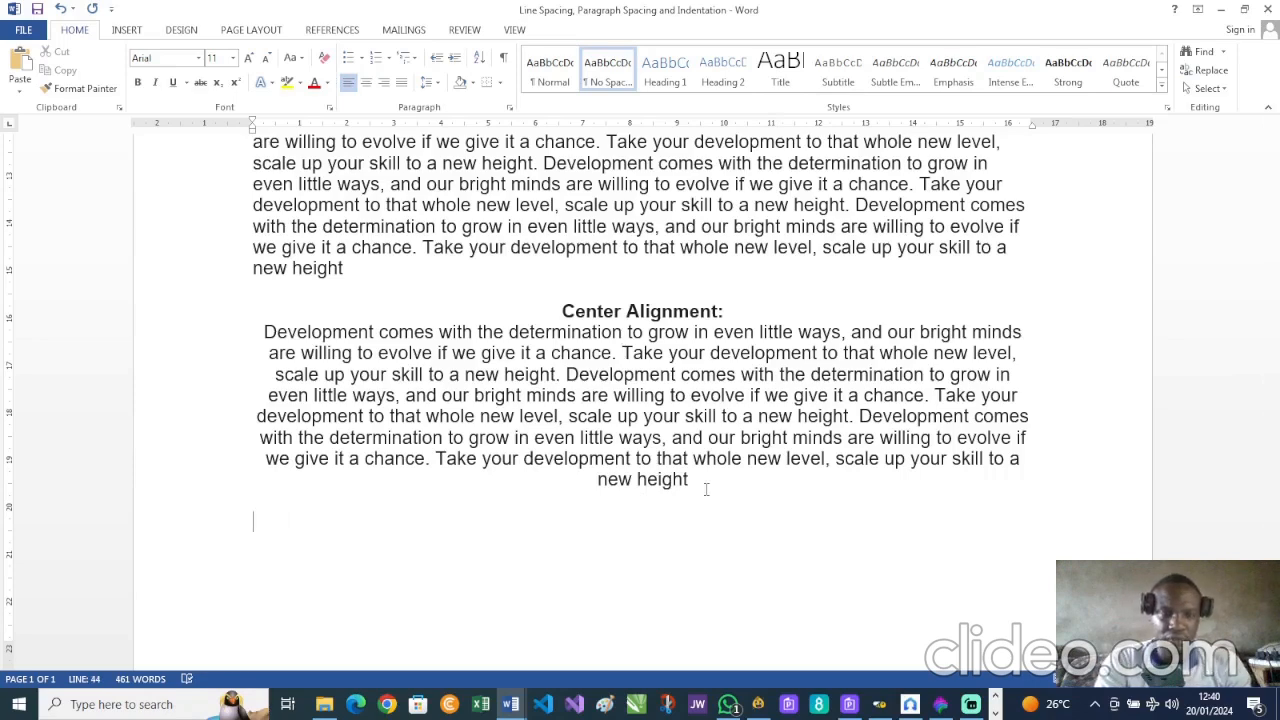
key("ctrl+v")
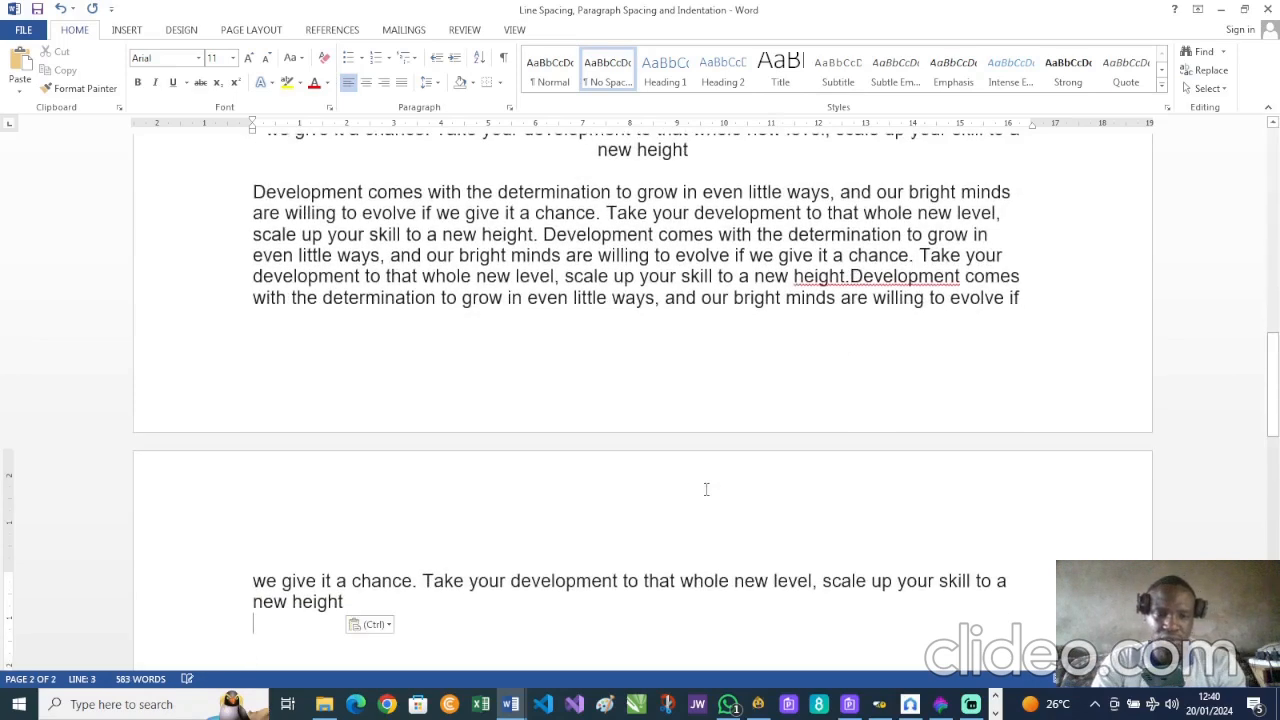
scroll(706, 489, "down", 1)
scroll(706, 489, "up", 3)
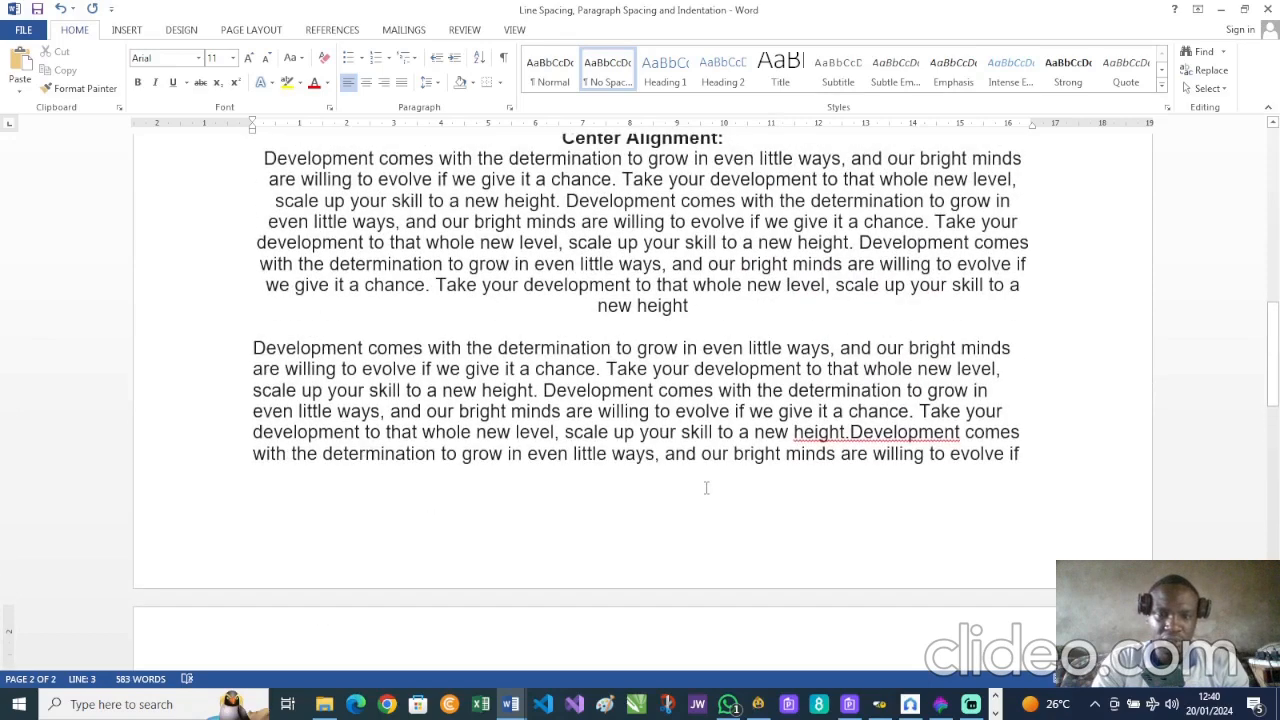
left_click(254, 348)
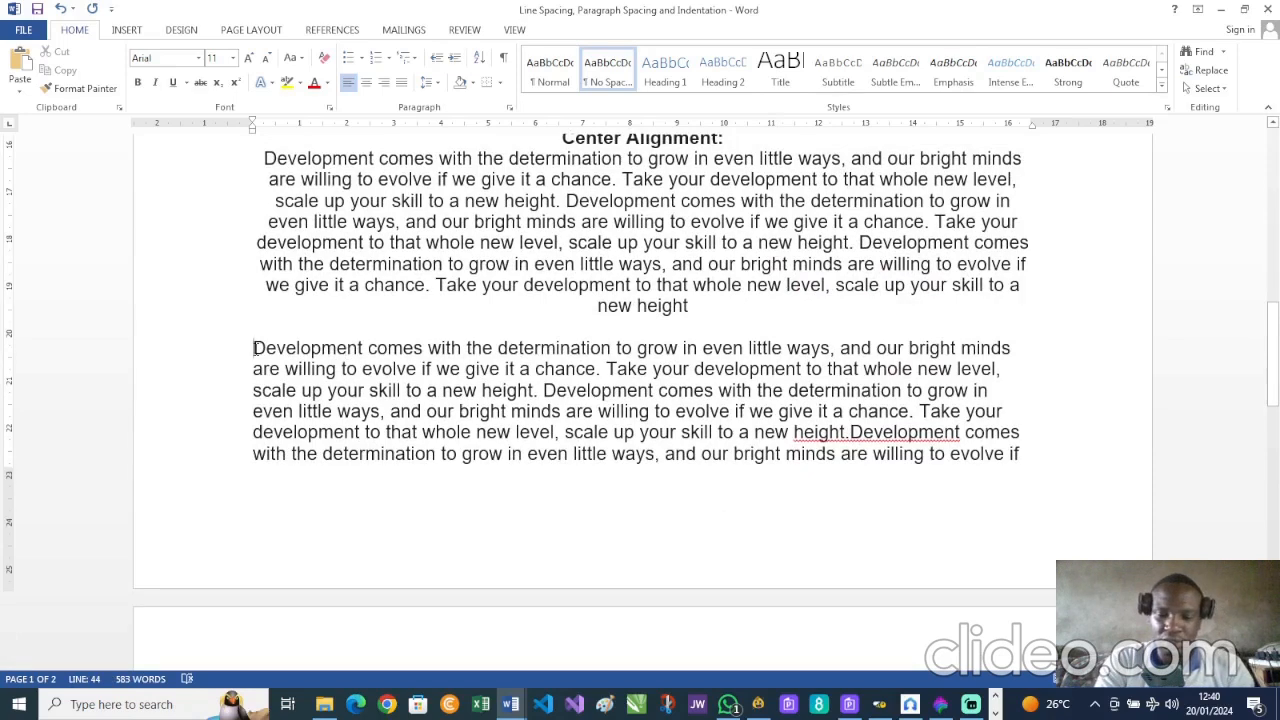
key("ctrl+Return")
scroll(256, 348, "down", 4)
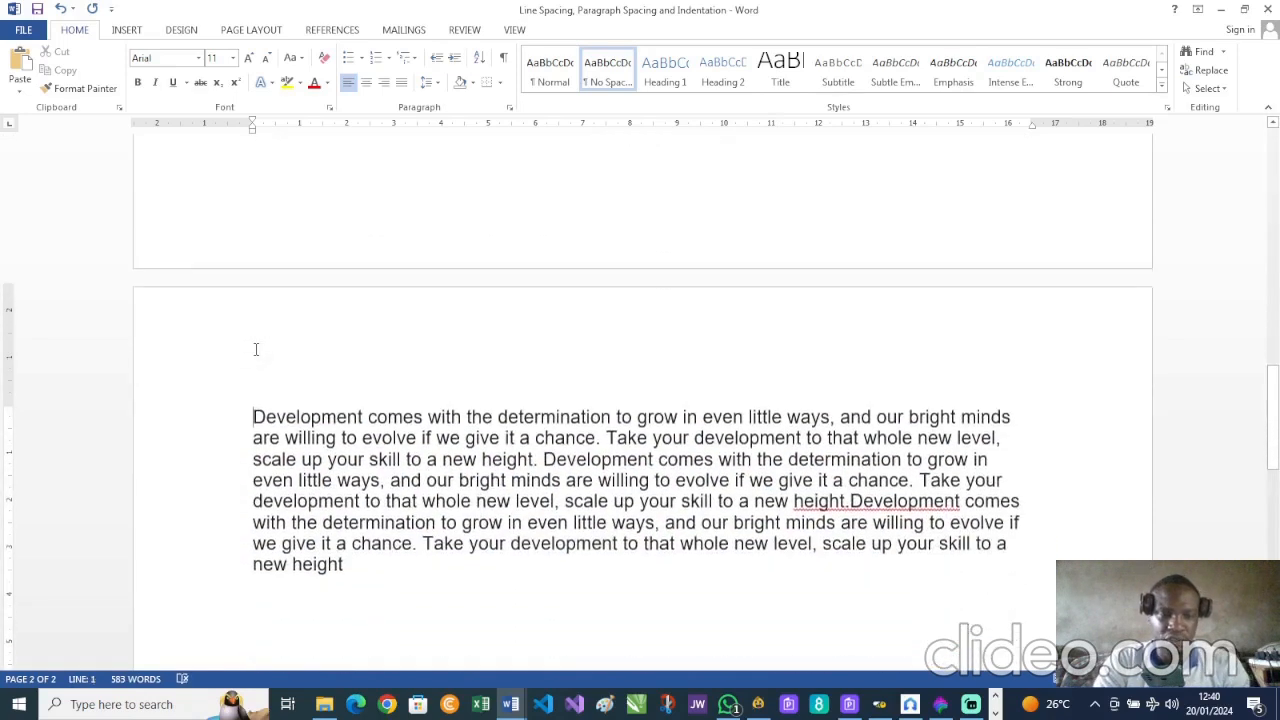
Head the paragraph on the new page "Right Alignment:" and insert the missing space between "height." and "Development".
scroll(254, 348, "down", 1)
type("Right Ali")
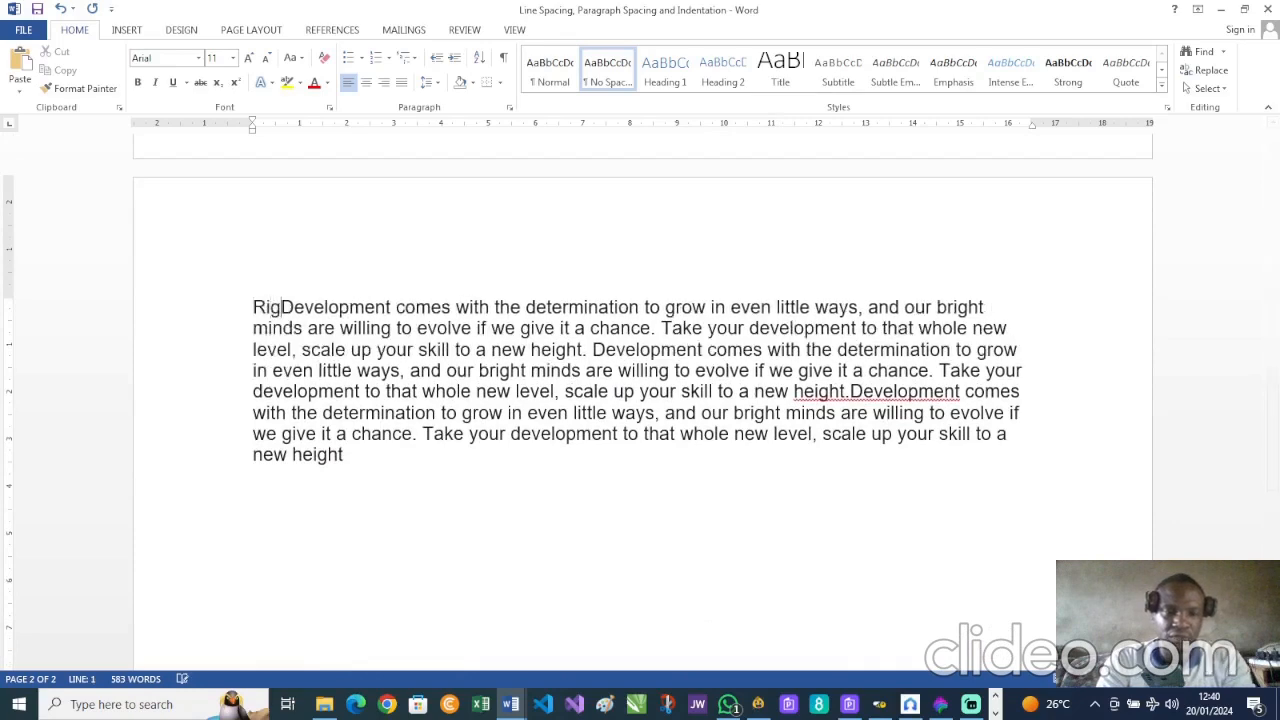
type("g")
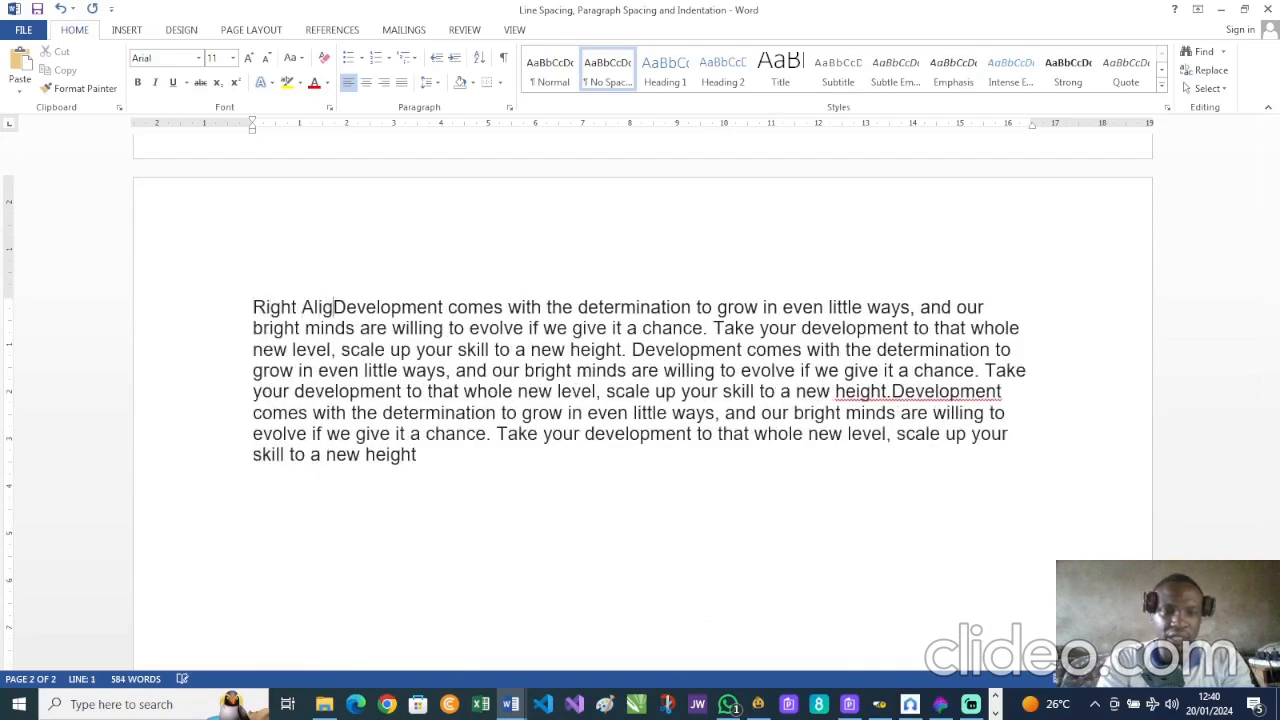
type("nment:")
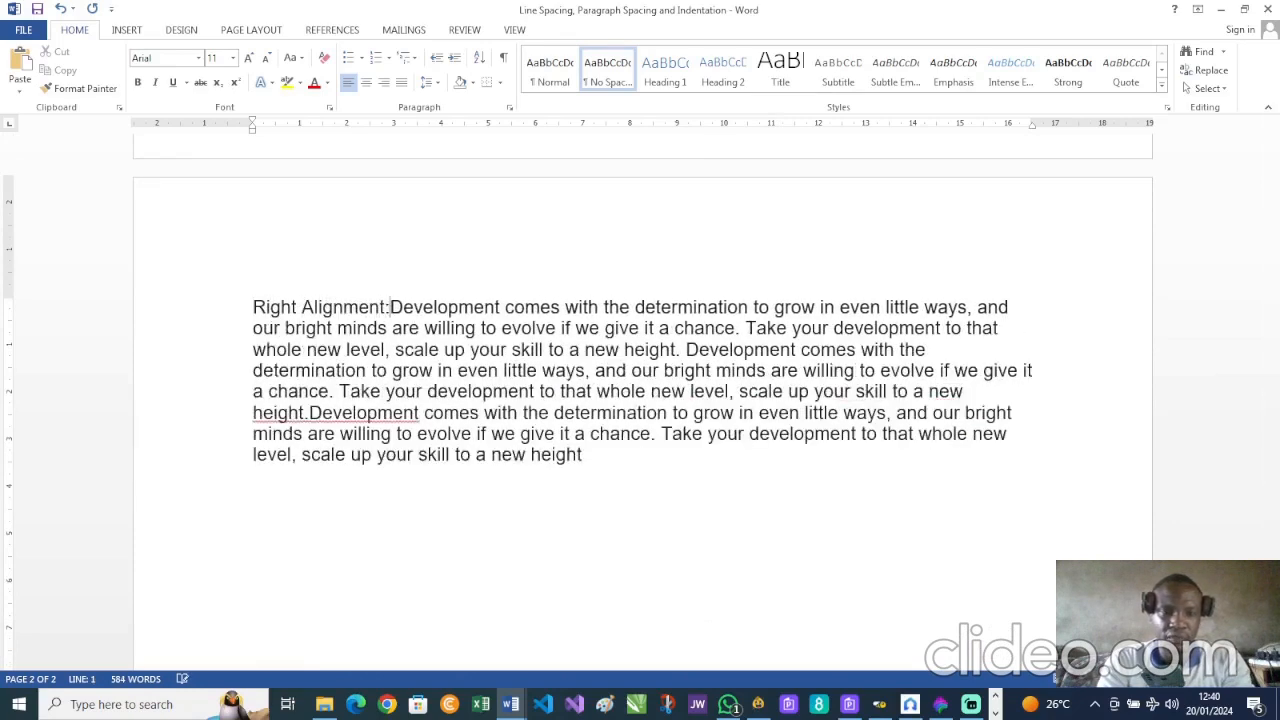
key("Return")
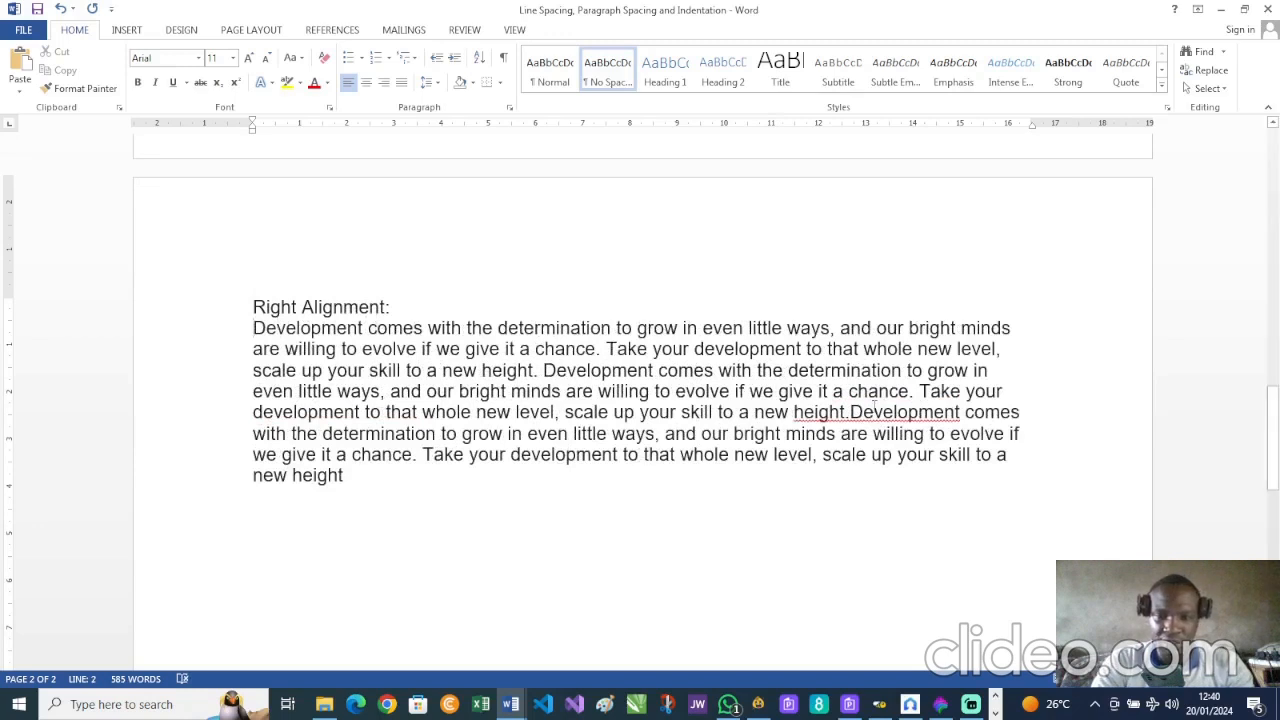
left_click(851, 413)
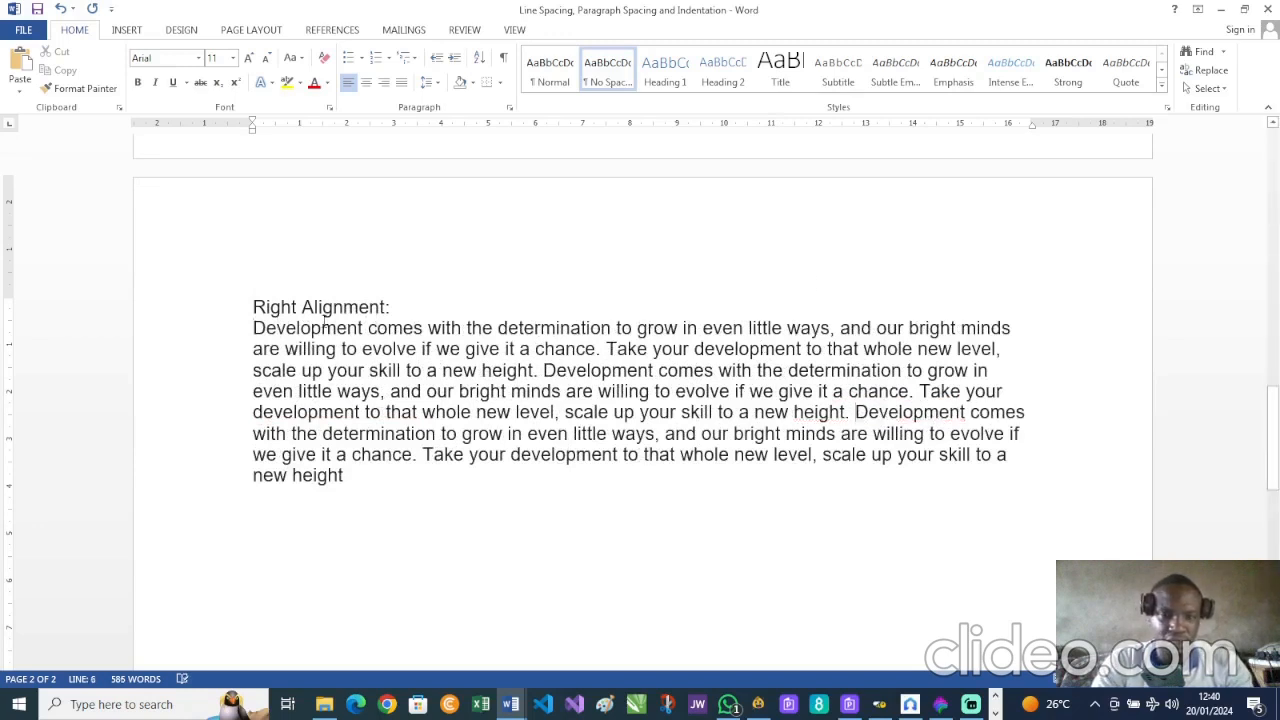
Copy the corrected sample paragraph and right-align it together with its "Right Alignment:" heading.
left_click_drag(253, 327, 390, 481)
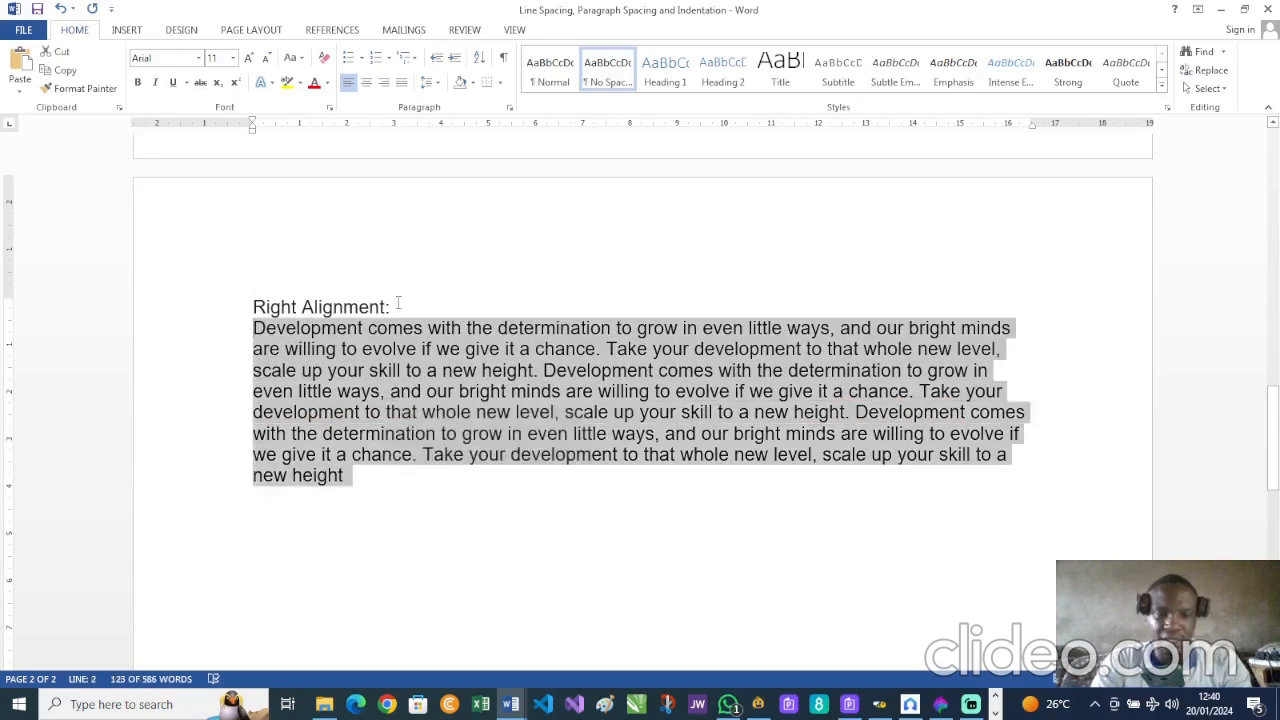
left_click(391, 308)
mouse_move(253, 307)
left_mouse_down()
mouse_move(356, 412)
mouse_move(358, 478)
mouse_move(252, 324)
left_mouse_up()
left_click(358, 477)
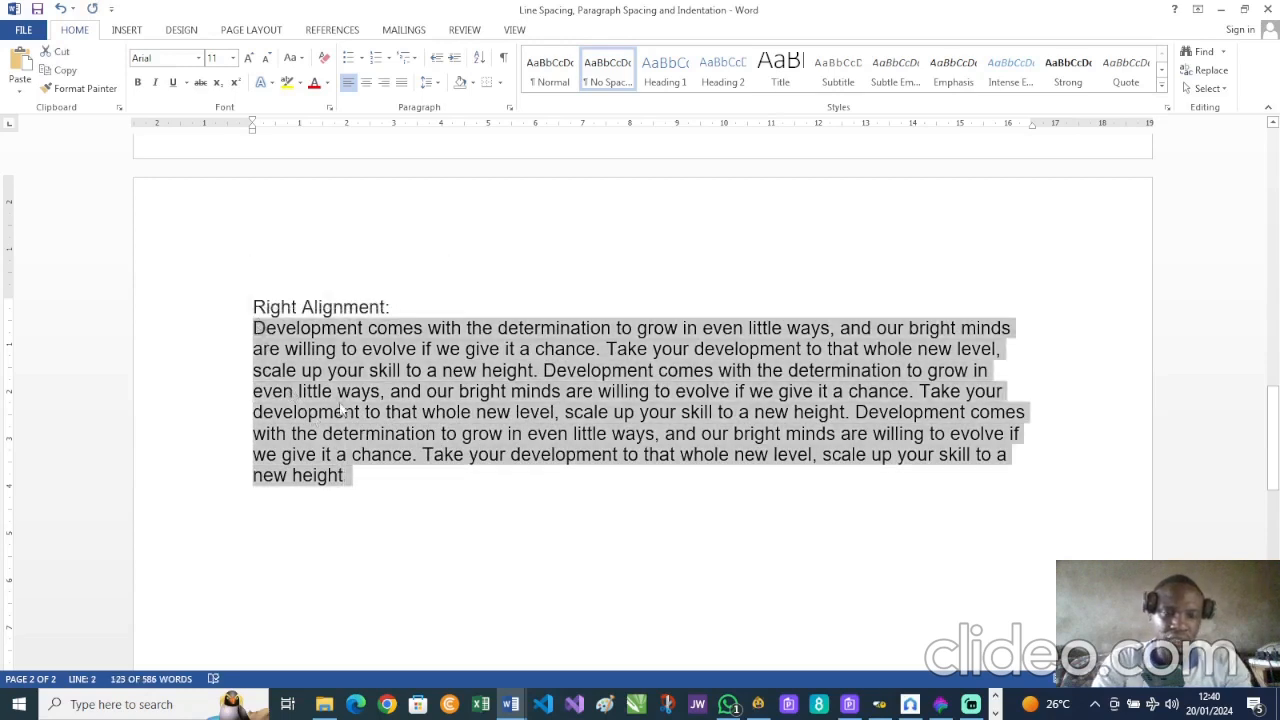
left_click(376, 486)
left_click_drag(376, 486, 254, 300)
key("ctrl+c")
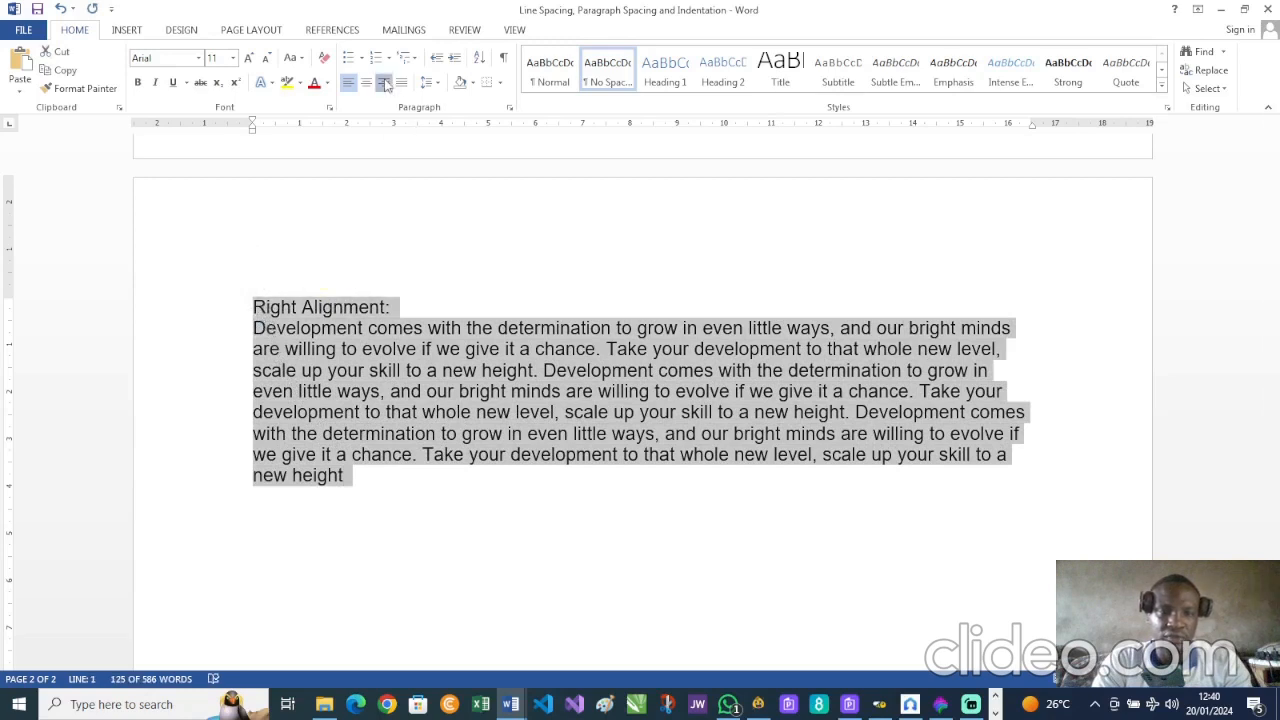
left_click(383, 82)
Make the "Right Alignment:" heading bold.
left_click(894, 309)
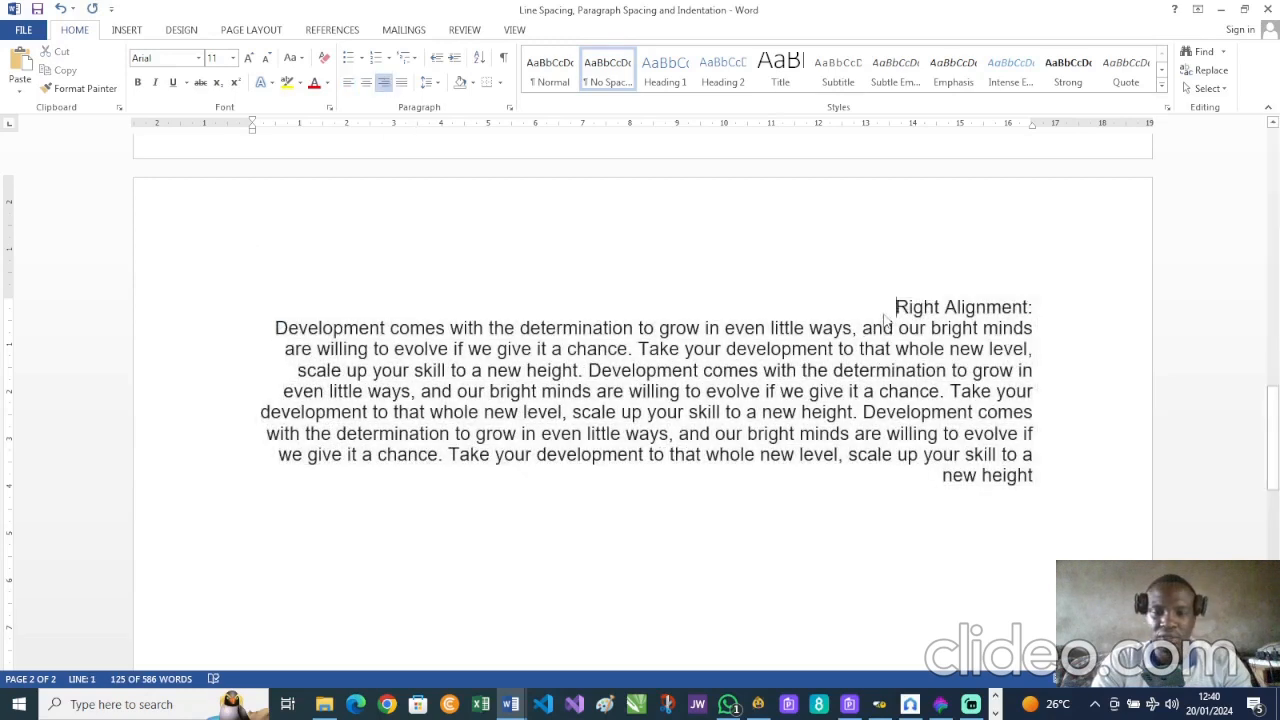
left_click_drag(1006, 308, 1036, 318)
key("ctrl+b")
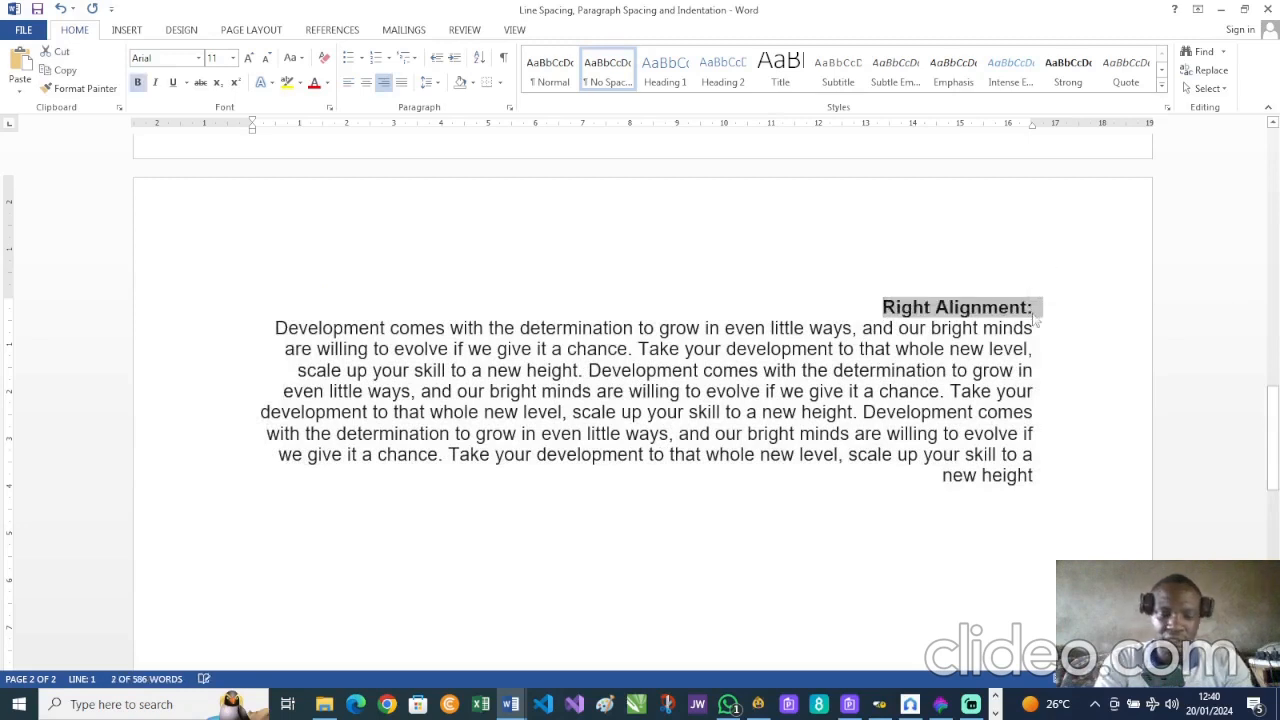
left_click(1036, 344)
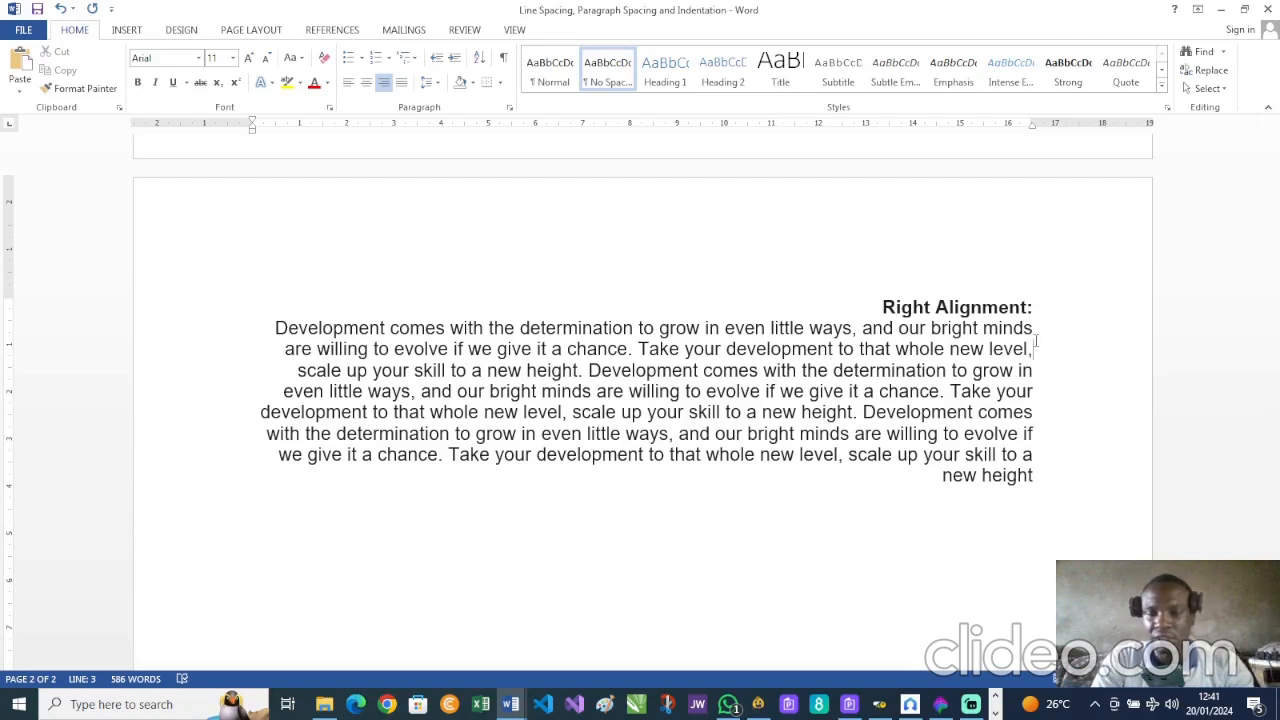
Paste the copied paragraph left-aligned two blank lines below the right alignment sample.
scroll(1036, 342, "up", 3)
scroll(1036, 342, "down", 10)
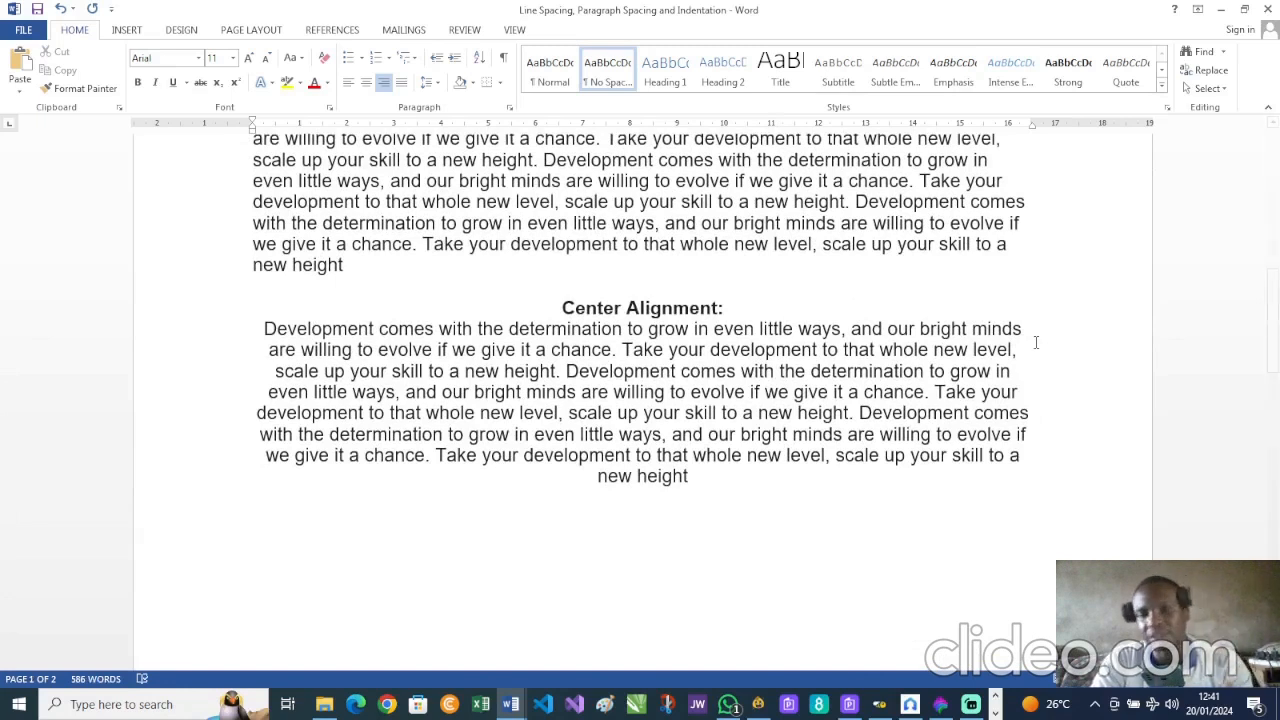
scroll(1036, 342, "down", 10)
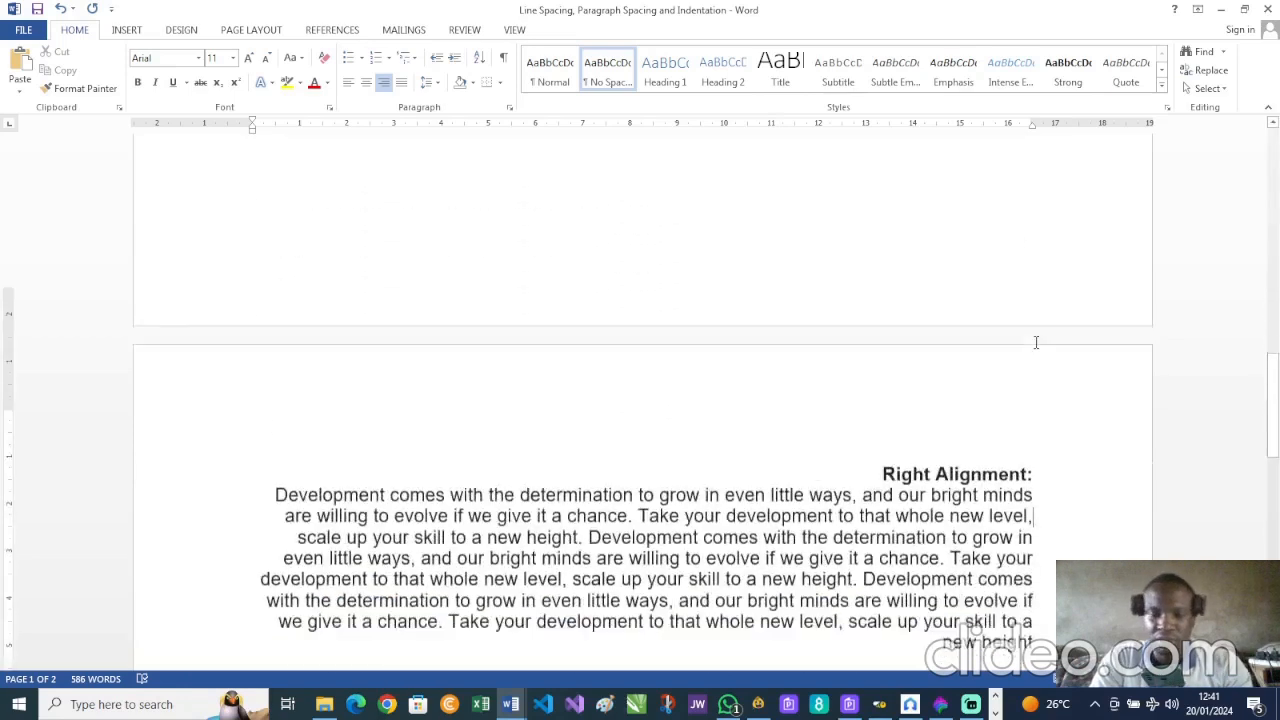
key("ctrl+l")
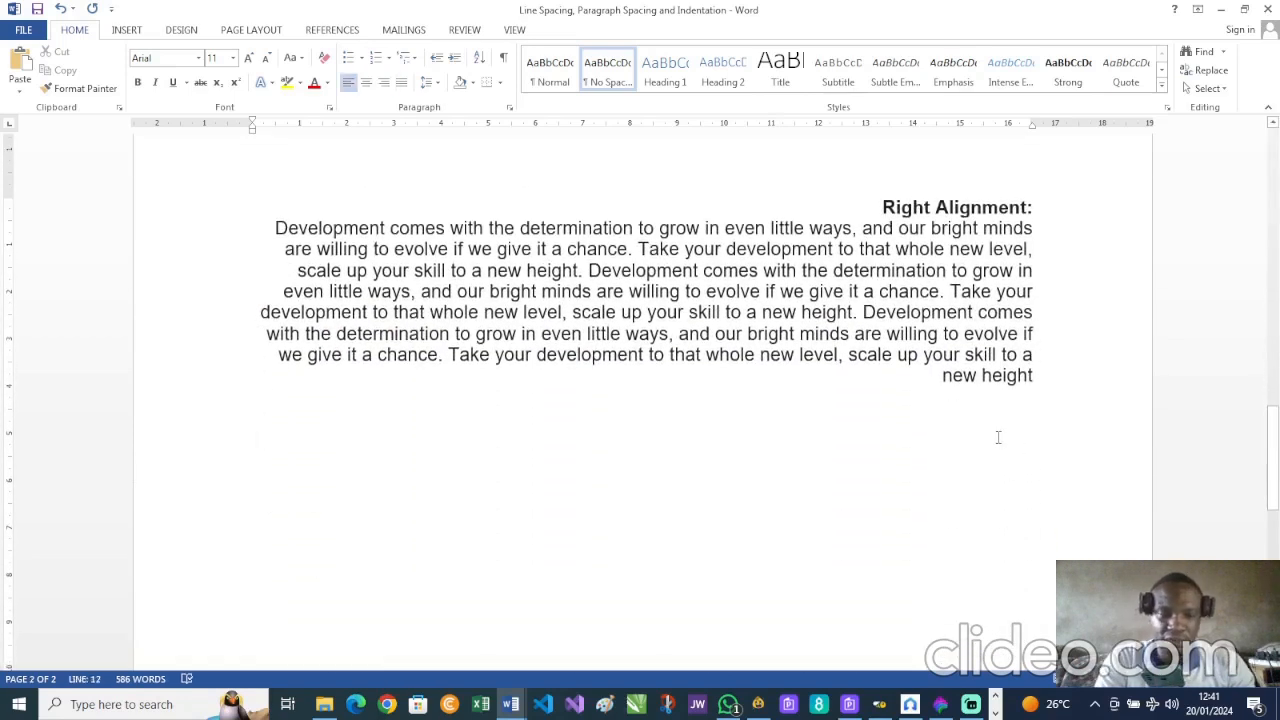
key("ctrl+v")
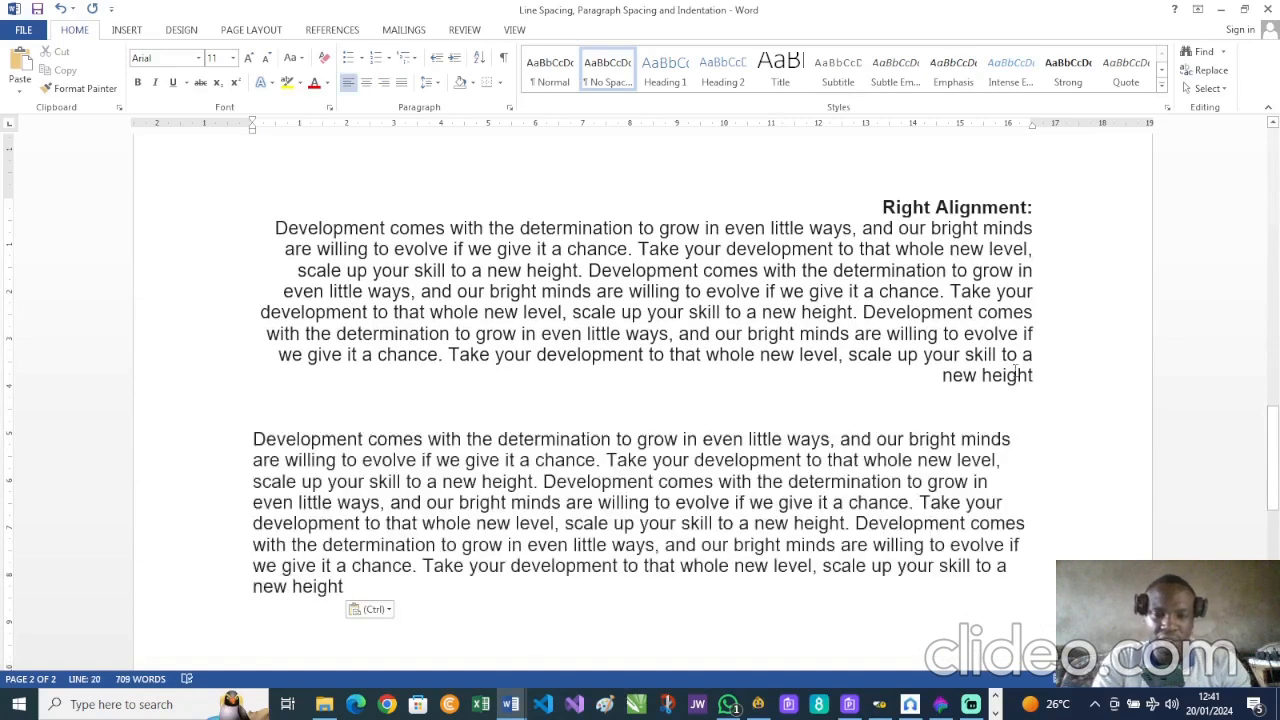
Add the heading "Justify Alignment:" on its own line directly above the newly pasted paragraph.
left_click(256, 438)
type("Justify")
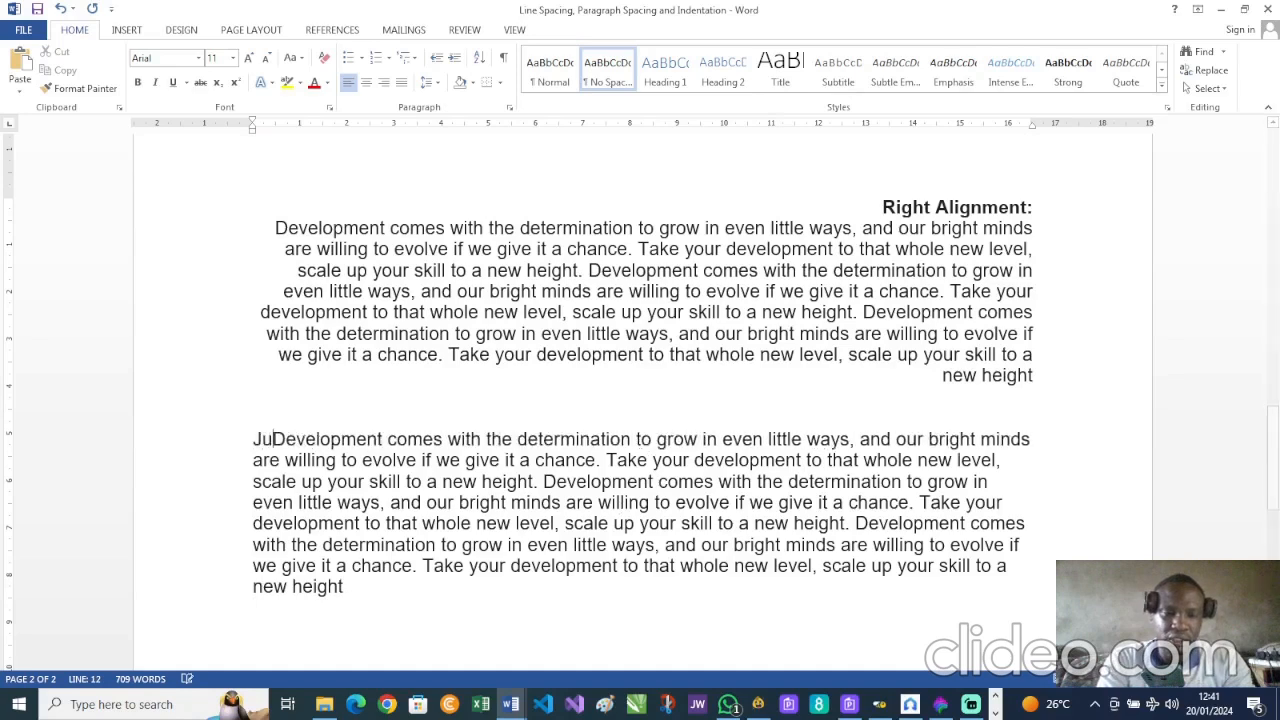
type(" Alignment")
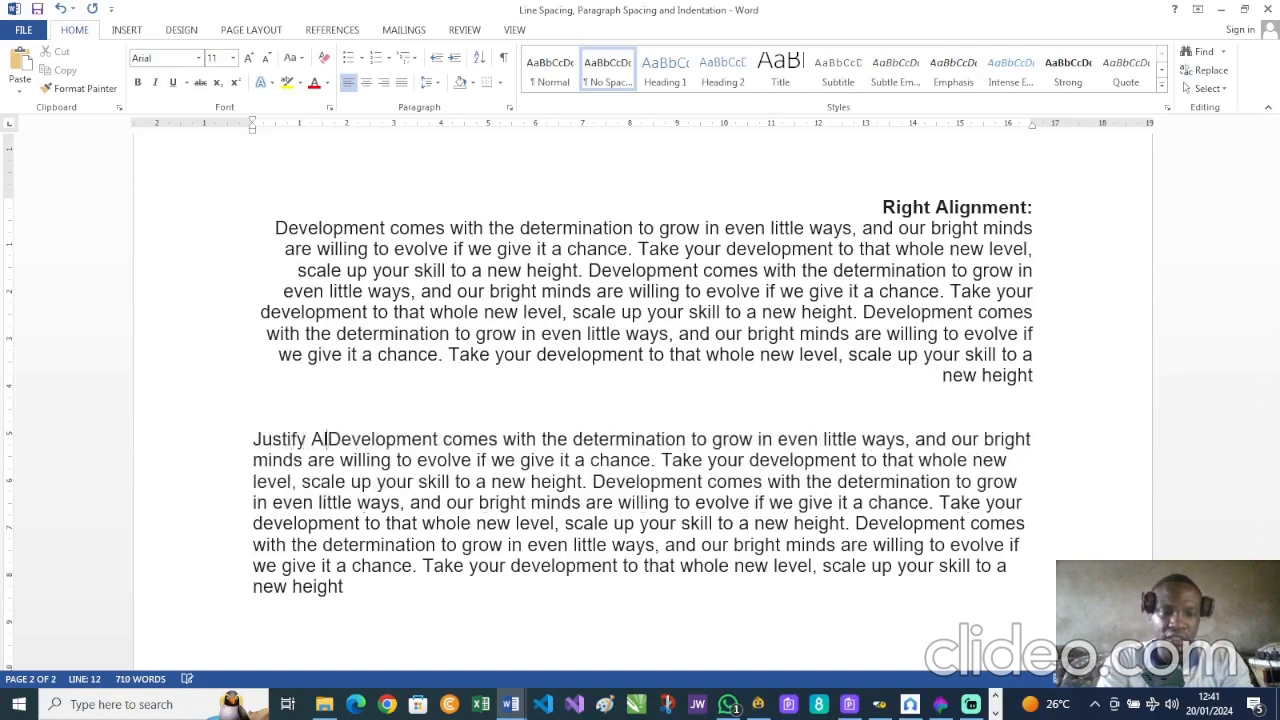
type(":")
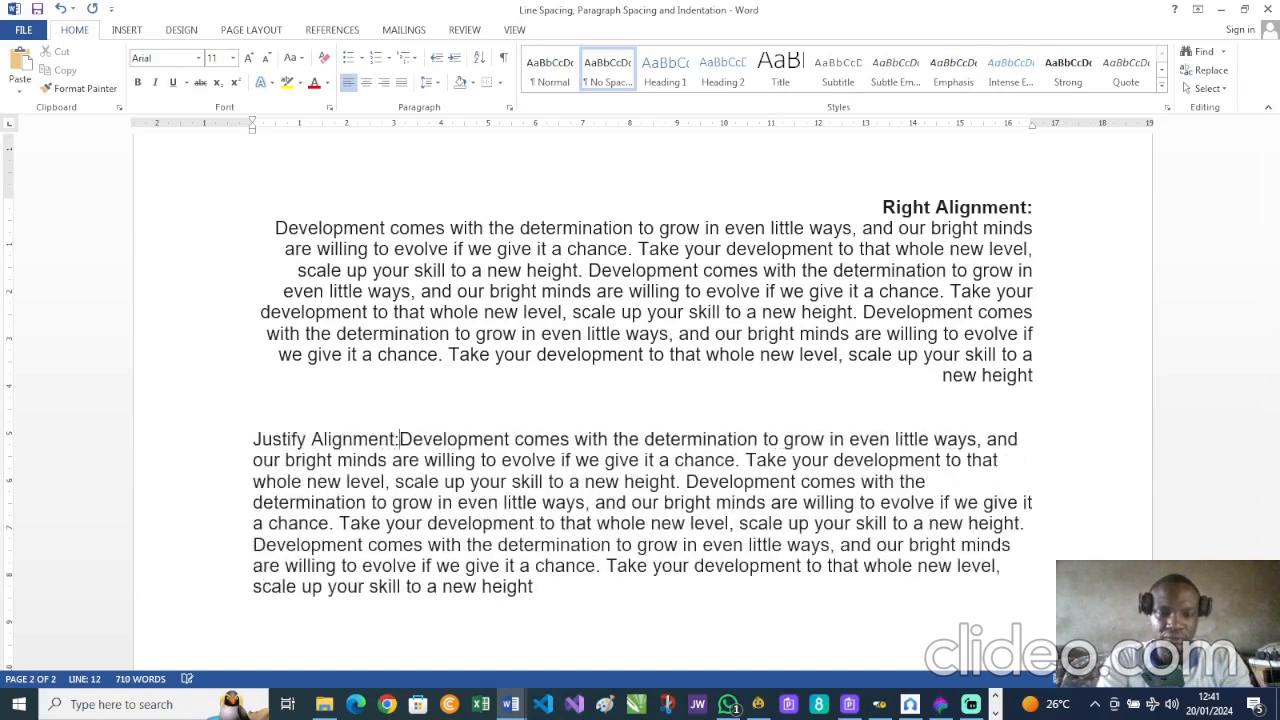
key("Return")
Justify the "Justify Alignment:" heading and its paragraph, and end the paragraph with a period after "height".
scroll(254, 437, "down", 2)
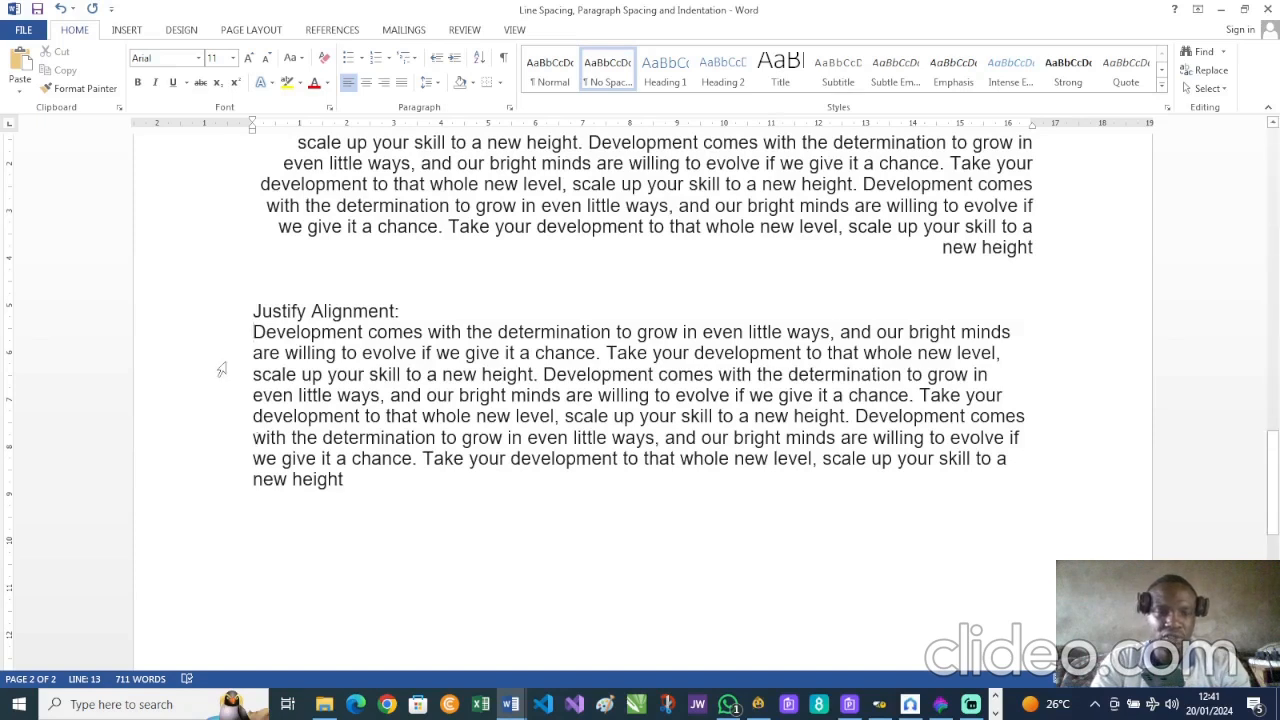
left_click_drag(254, 314, 378, 481)
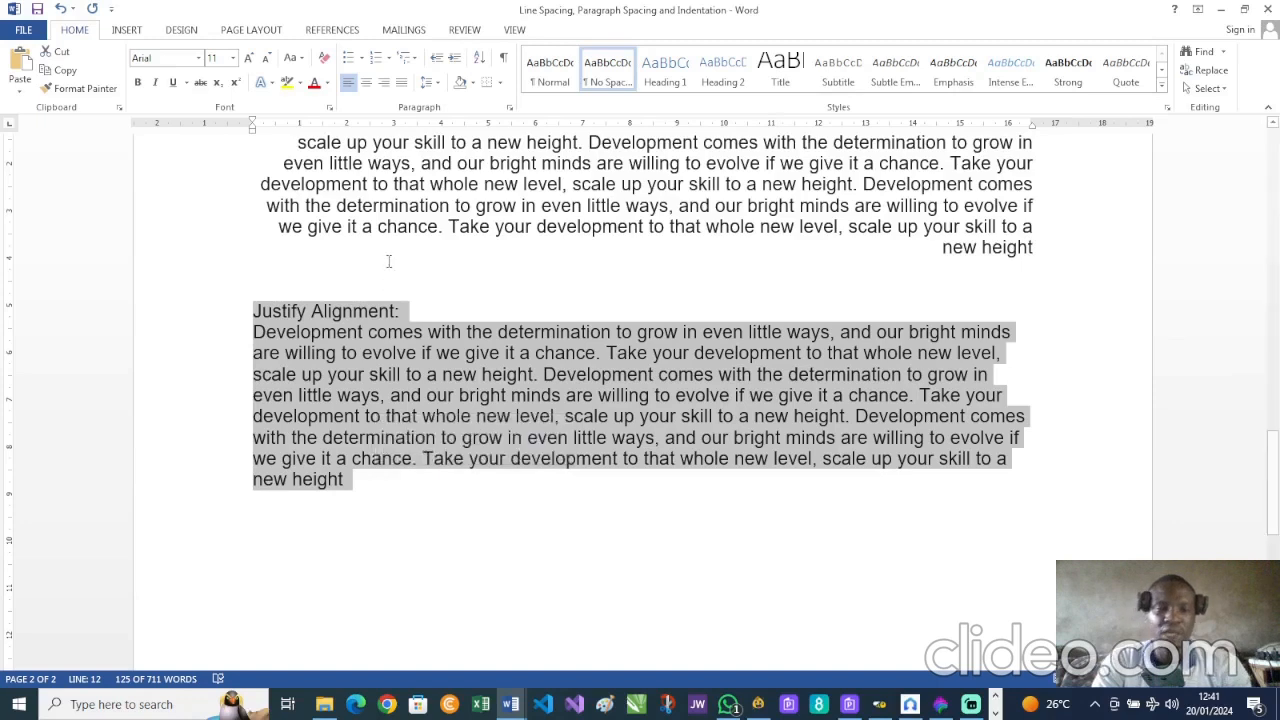
left_click(402, 83)
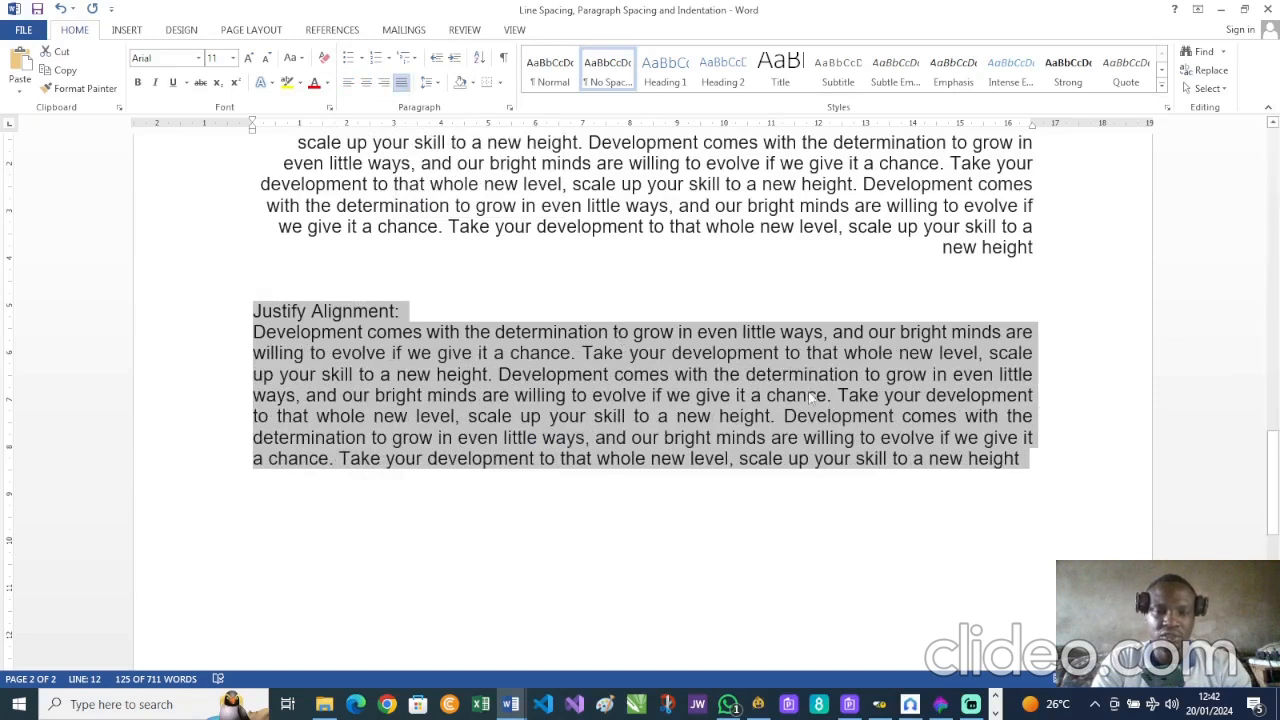
left_click(1032, 471)
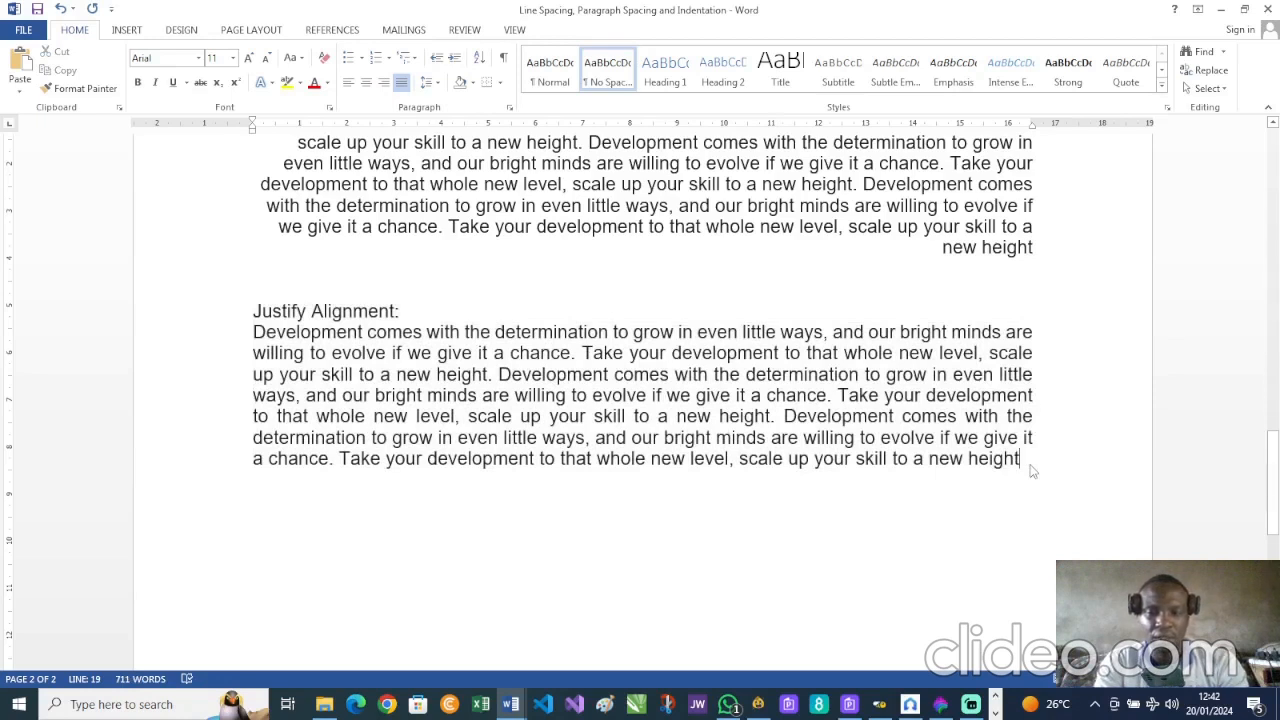
type(".")
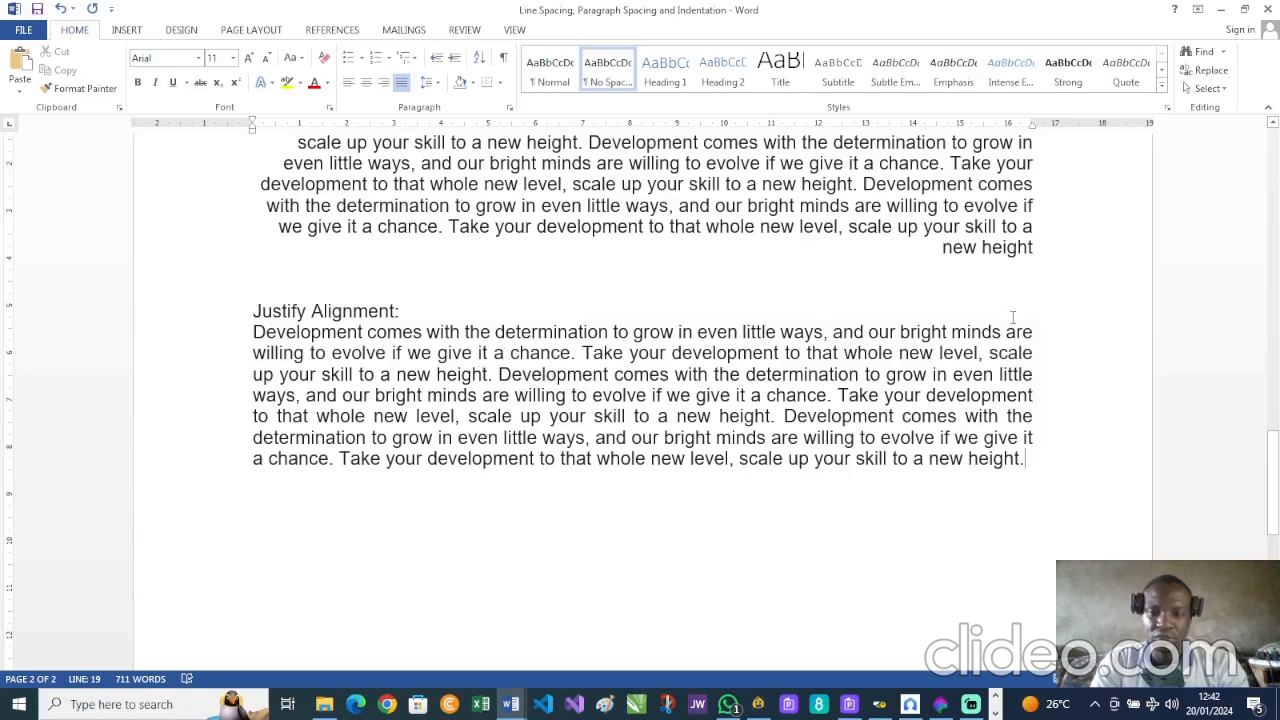
Make the "Justify Alignment:" heading bold to match the other alignment headings.
scroll(1030, 396, "up", 15)
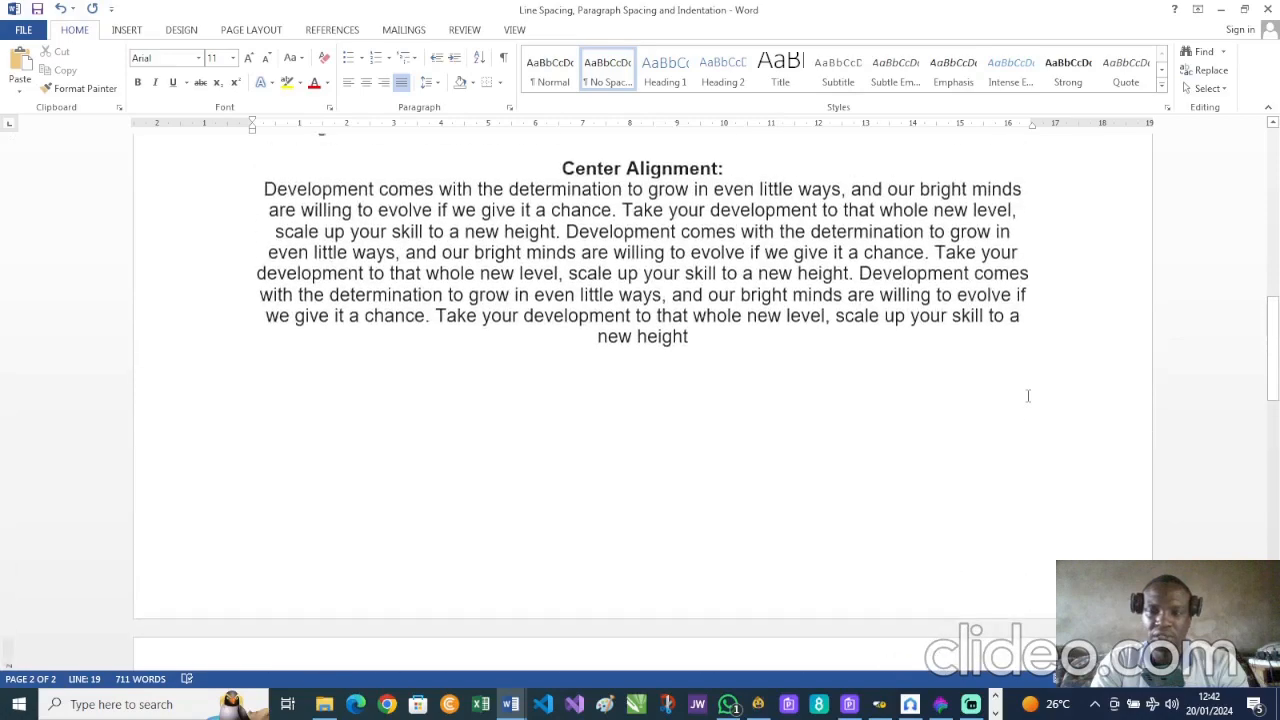
scroll(1027, 396, "up", 3)
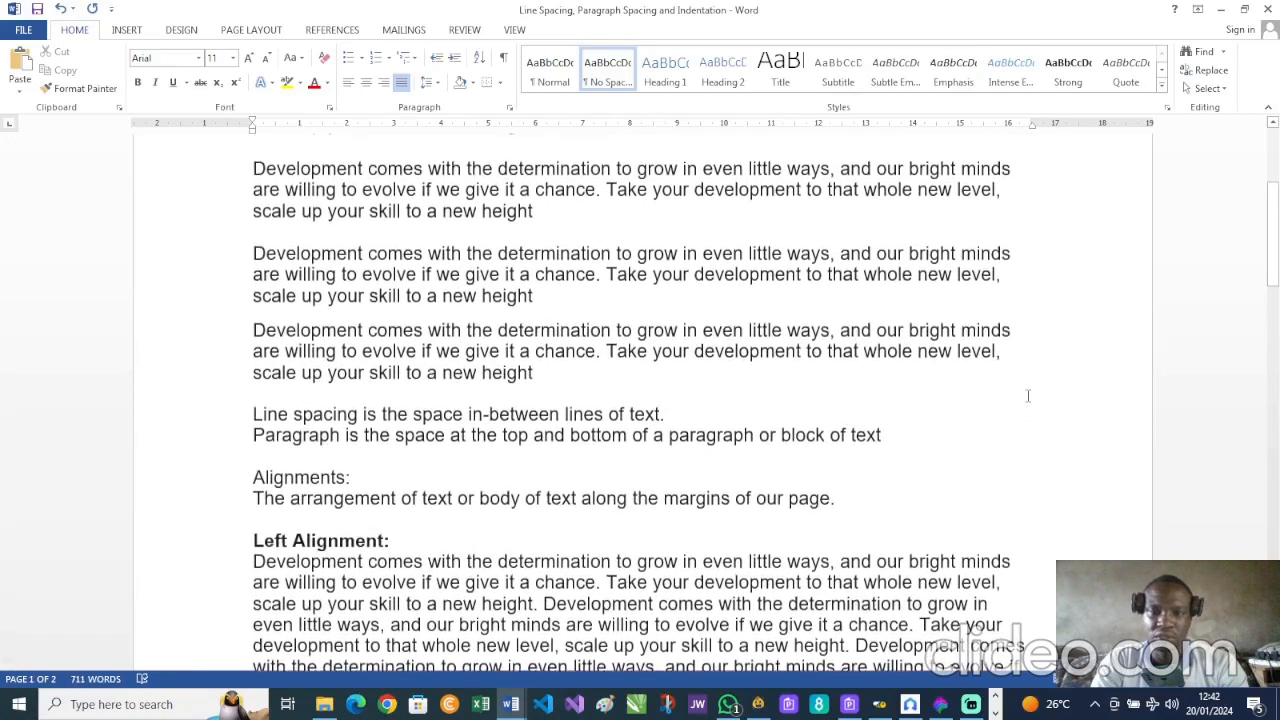
scroll(1027, 396, "down", 3)
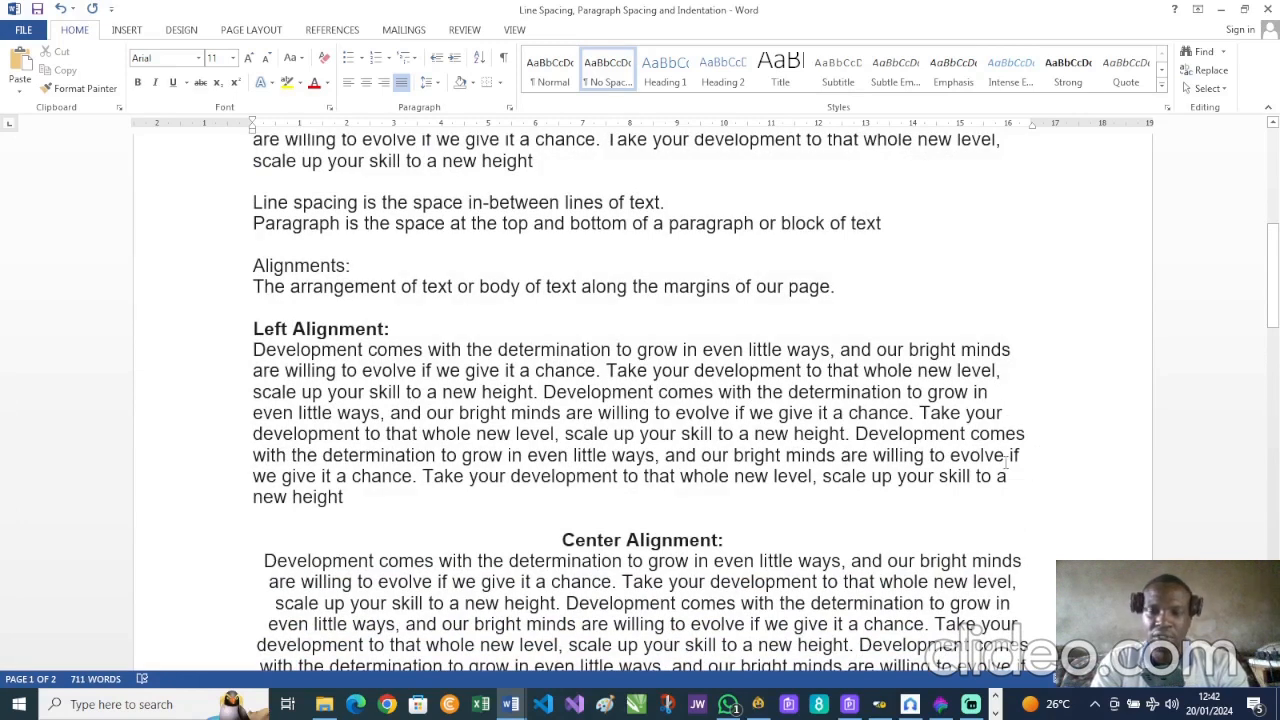
scroll(1005, 460, "up", 4)
scroll(1005, 460, "down", 12)
scroll(1005, 460, "down", 2)
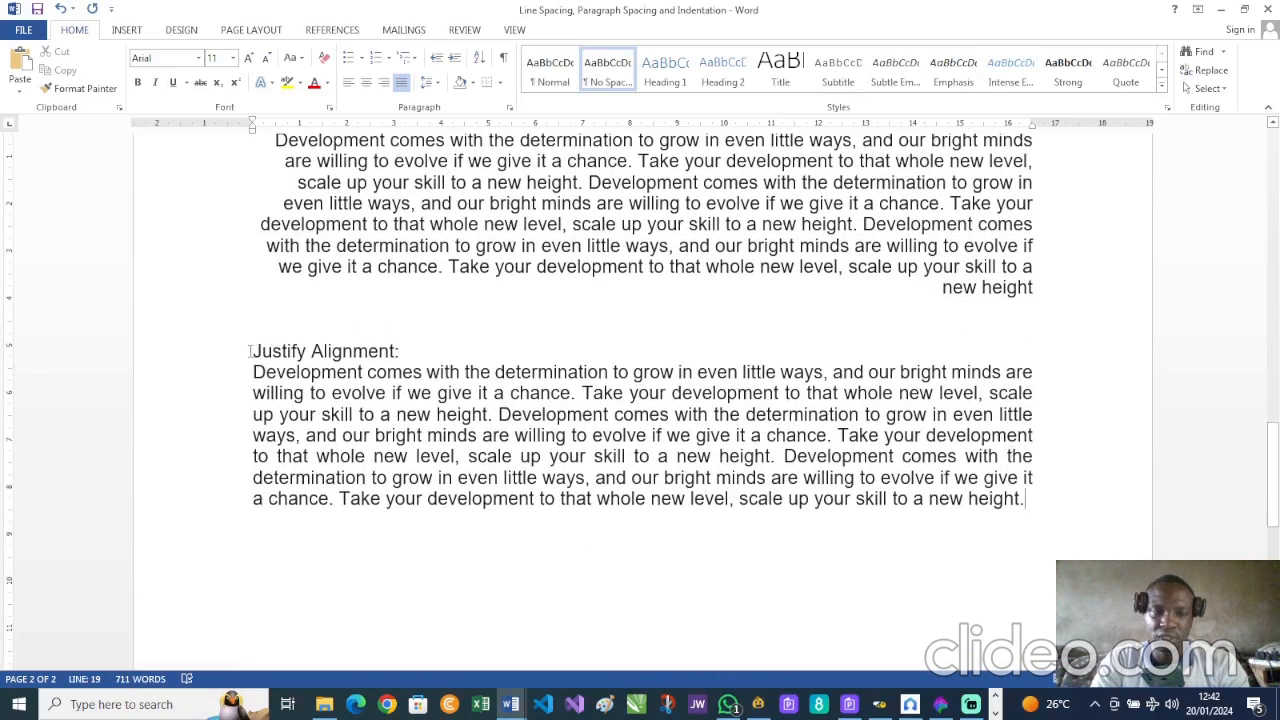
left_click_drag(252, 350, 399, 350)
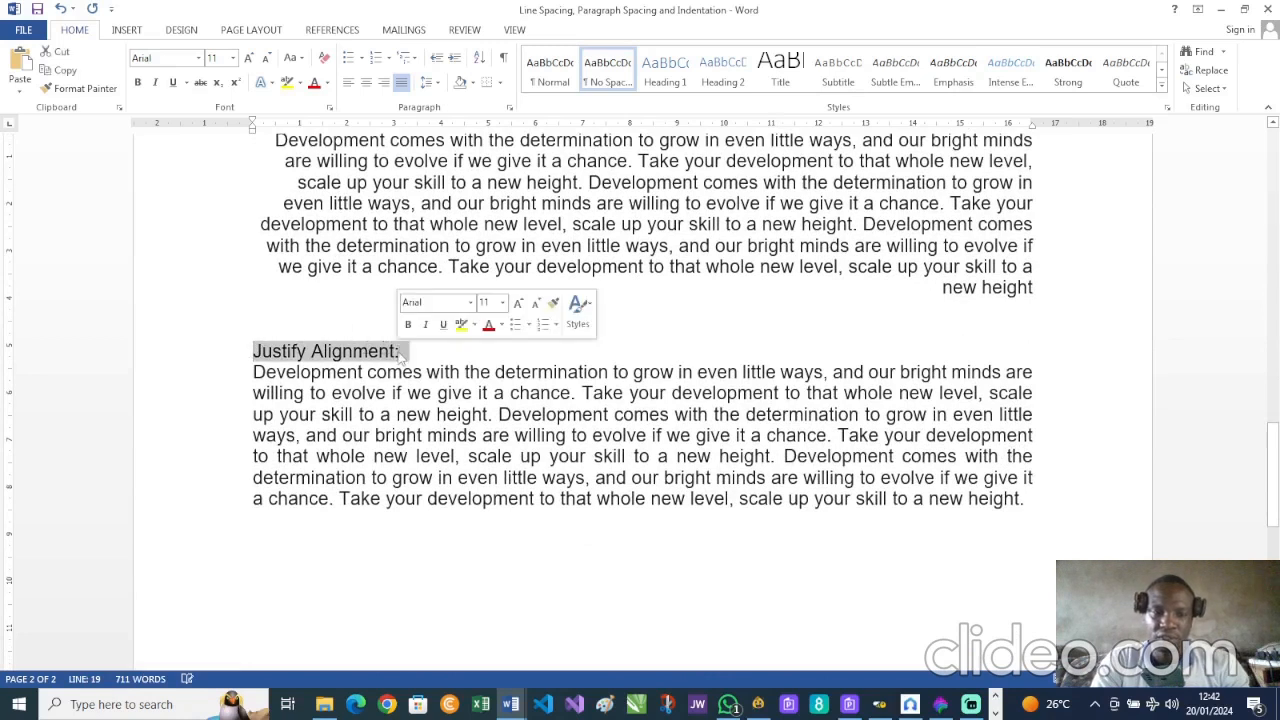
key("ctrl+b")
left_click(440, 357)
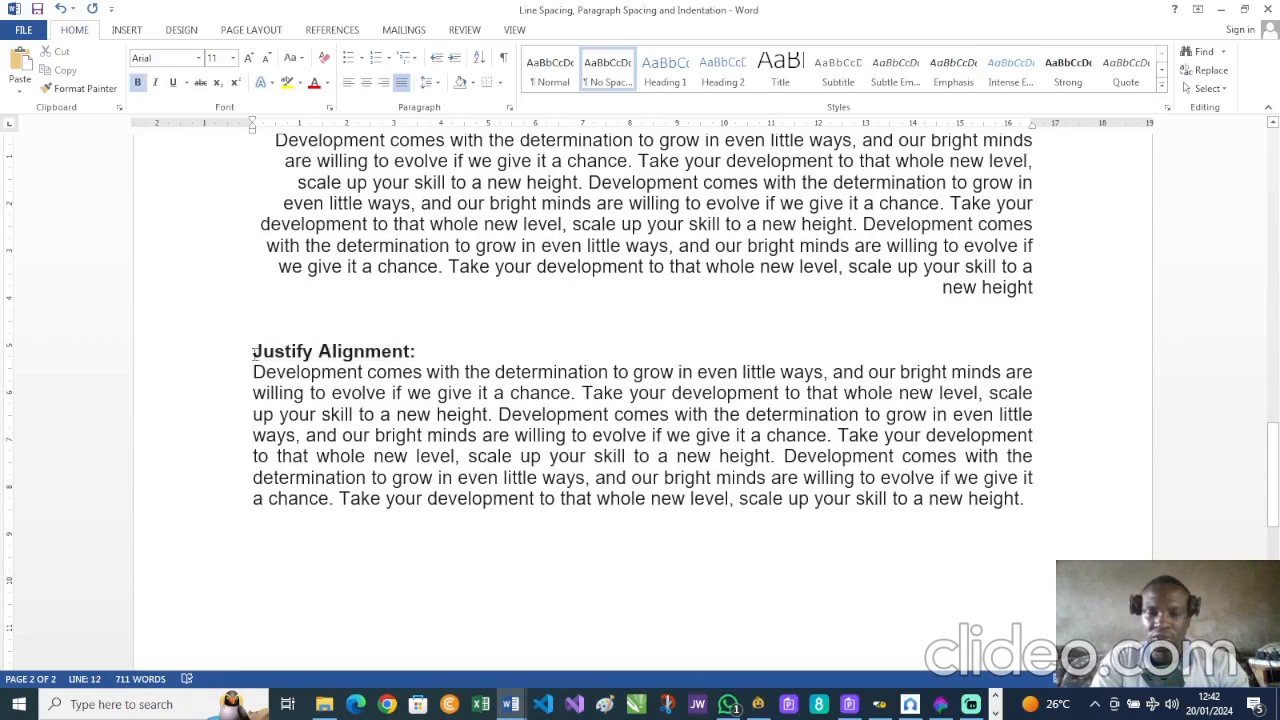
Set the line spacing of the paragraph under the "Justify Alignment:" heading to Multiple at 1.15.
scroll(255, 352, "down", 2)
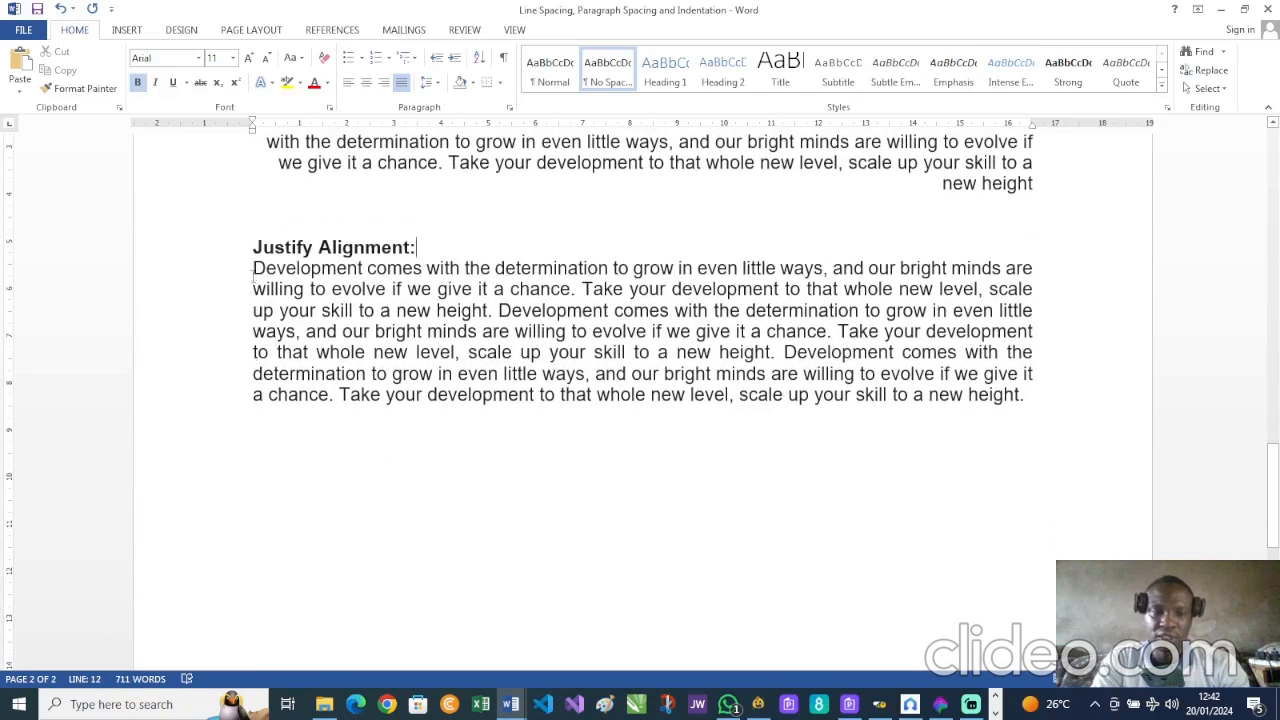
left_click_drag(253, 268, 1026, 394)
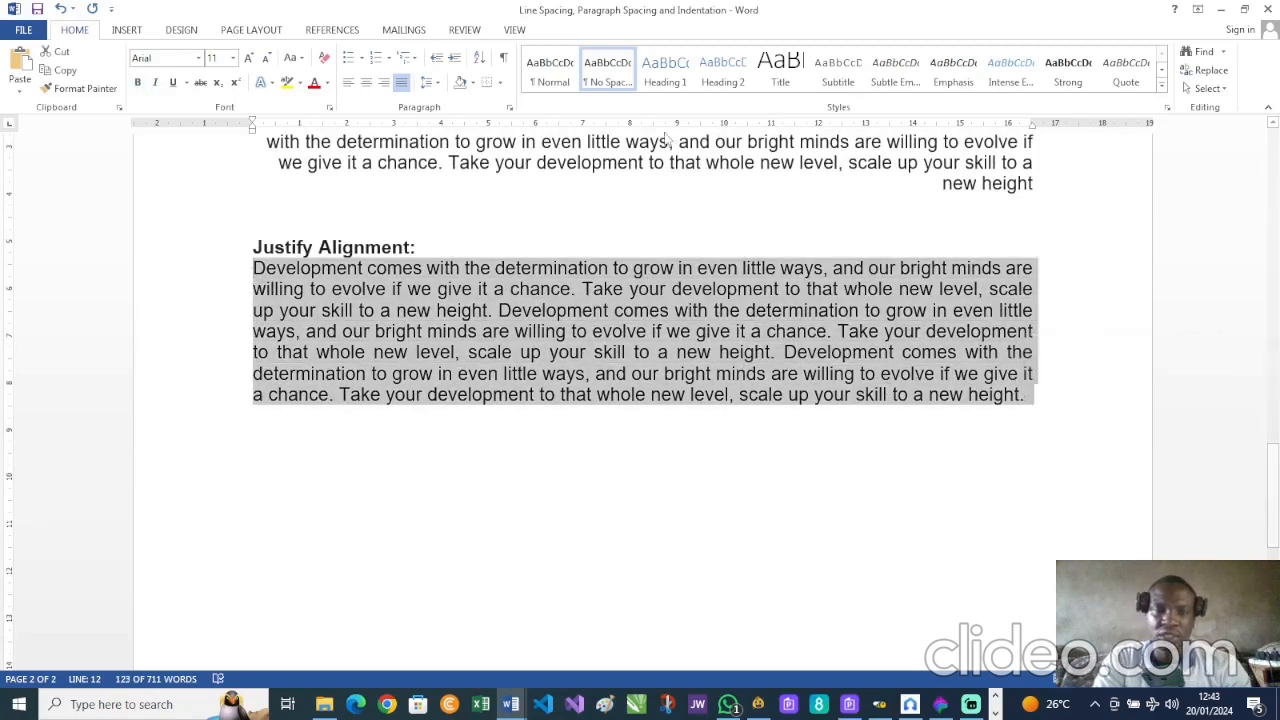
left_click(509, 107)
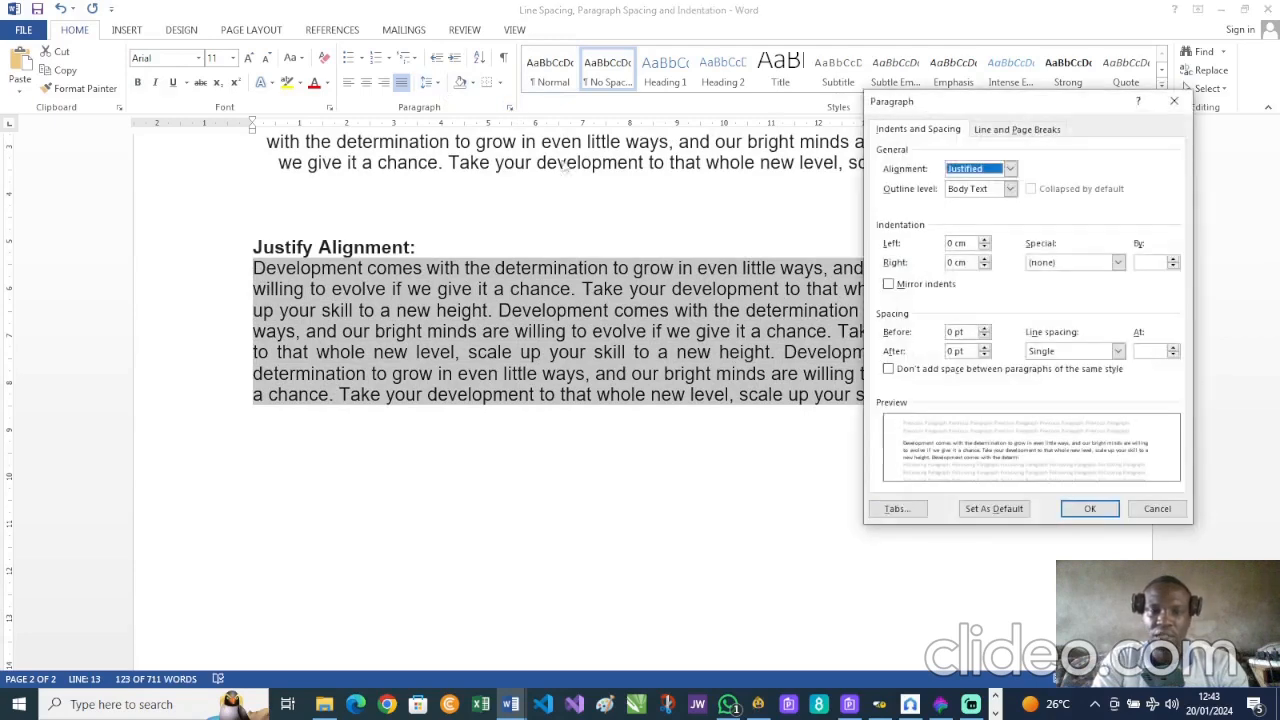
left_click(1071, 355)
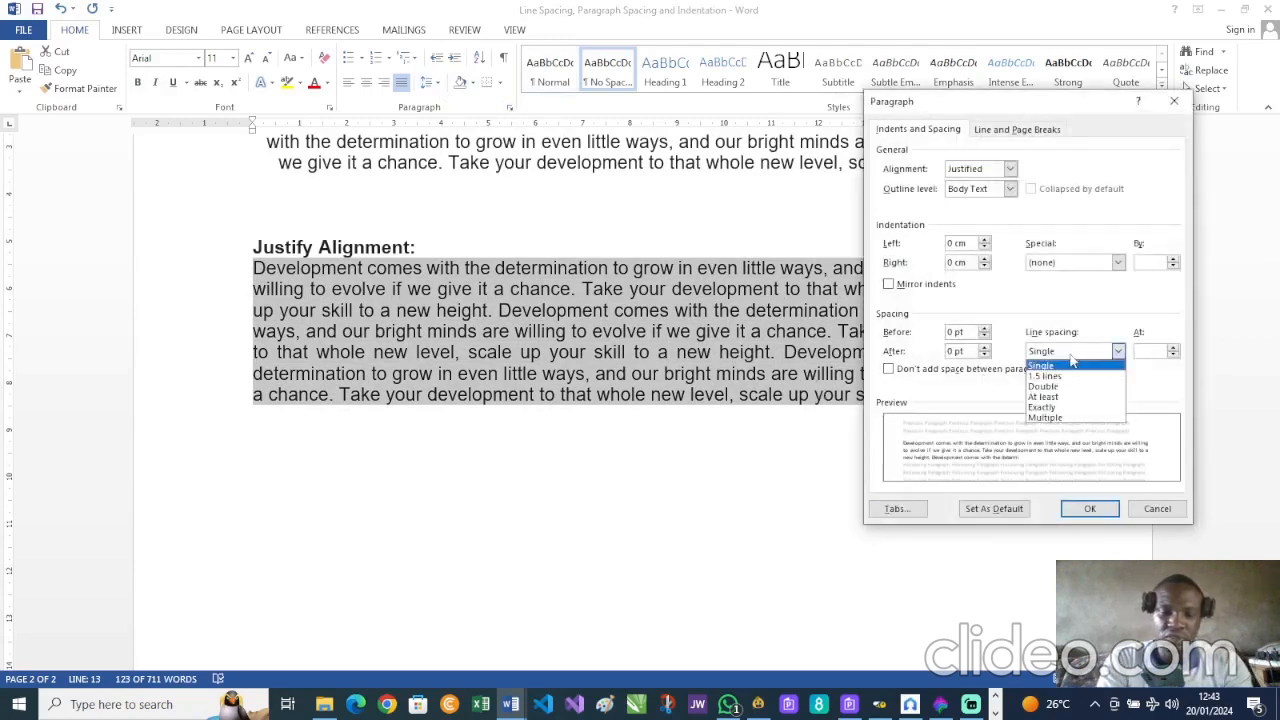
left_click(1058, 418)
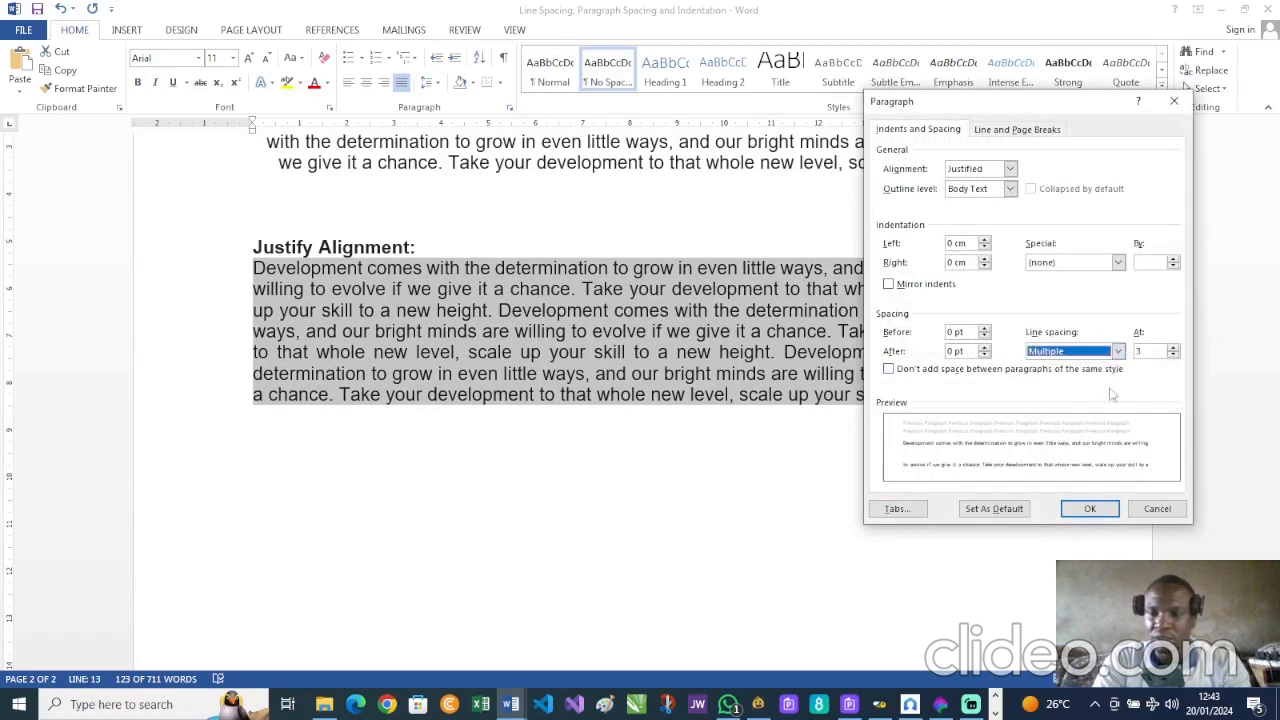
left_click(1158, 356)
key("BackSpace")
type("1.15")
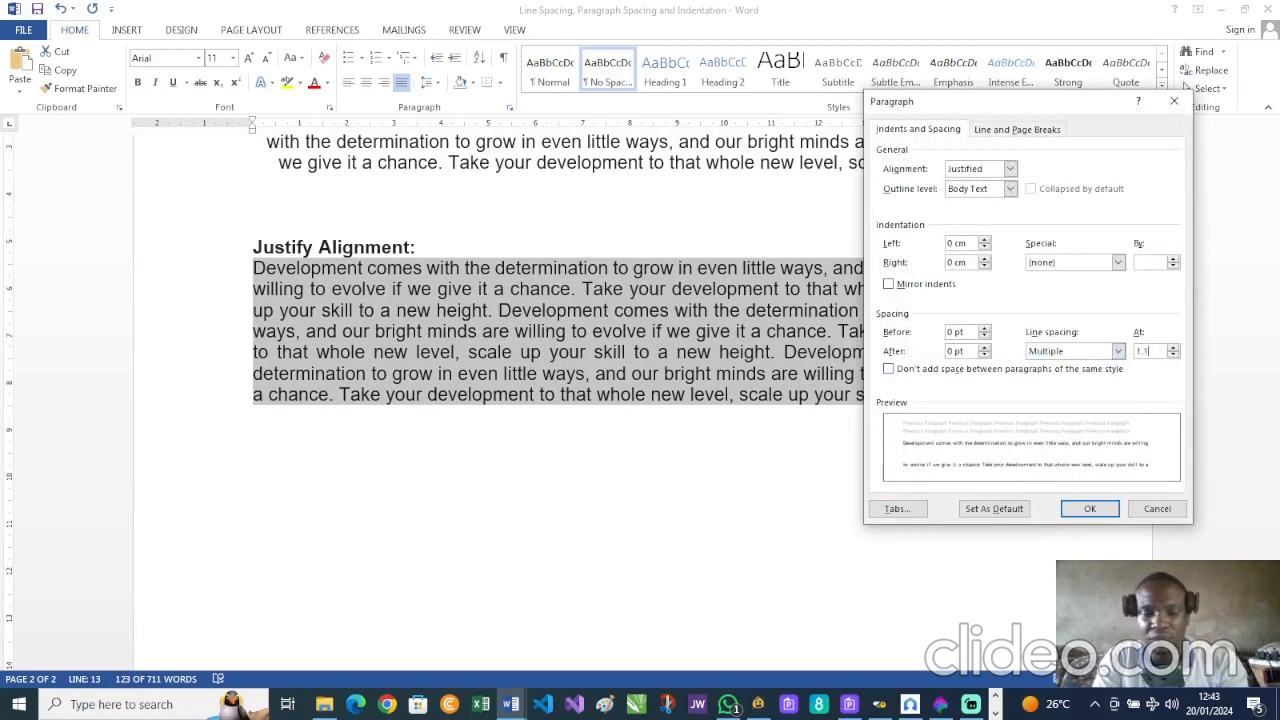
left_click(1092, 508)
left_click(941, 462)
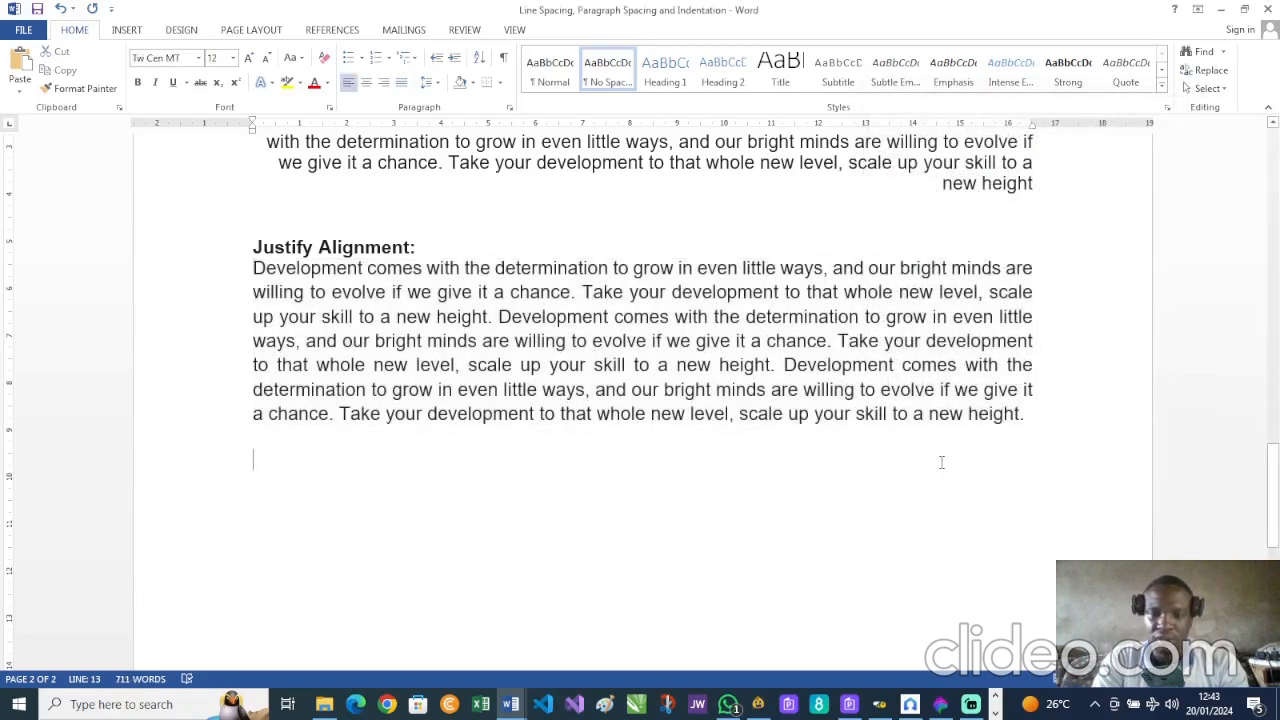
Change the "Justify Alignment:" heading and its paragraph to Bookman Old Style at size 12.
left_click(254, 268)
left_click_drag(253, 247, 1030, 418)
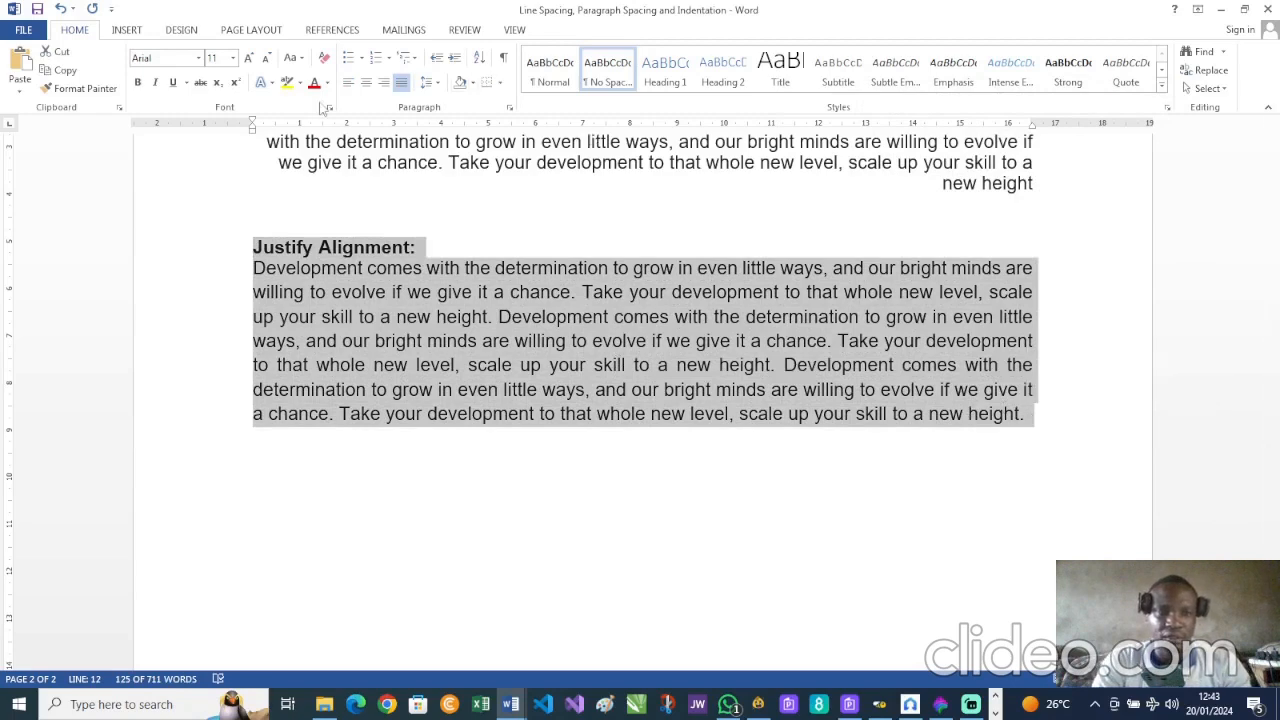
left_click(199, 58)
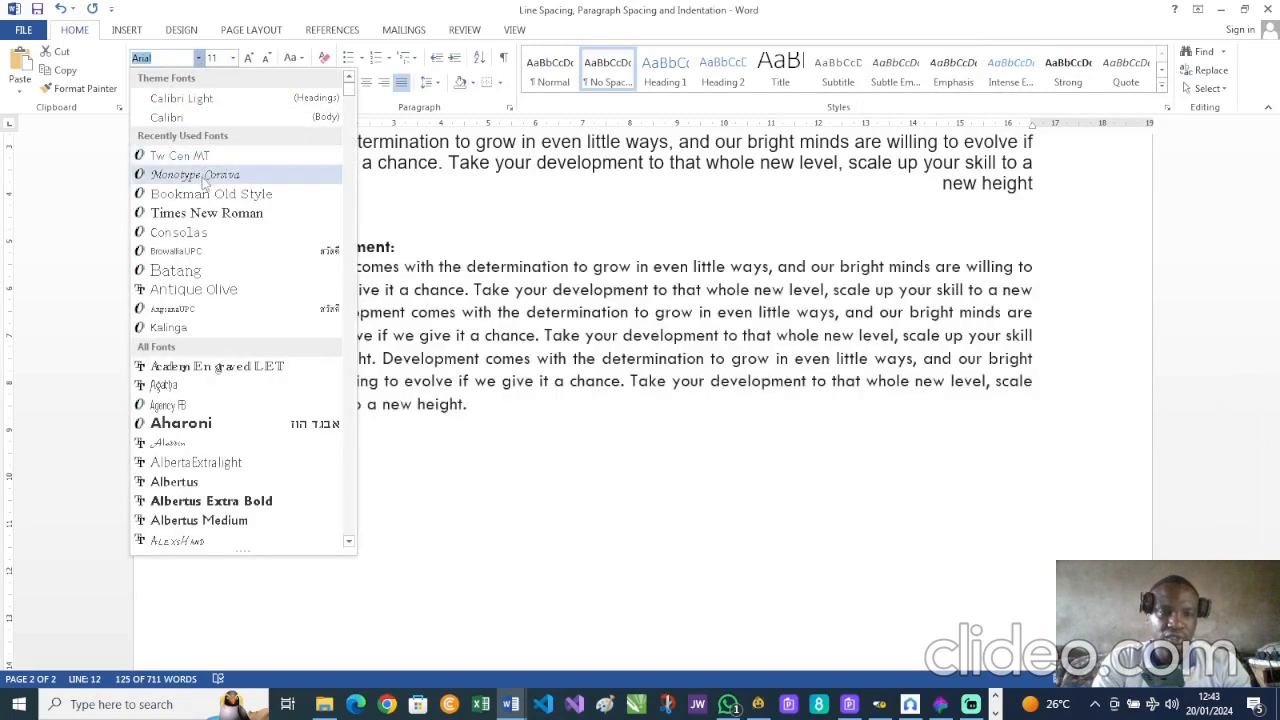
left_click(200, 194)
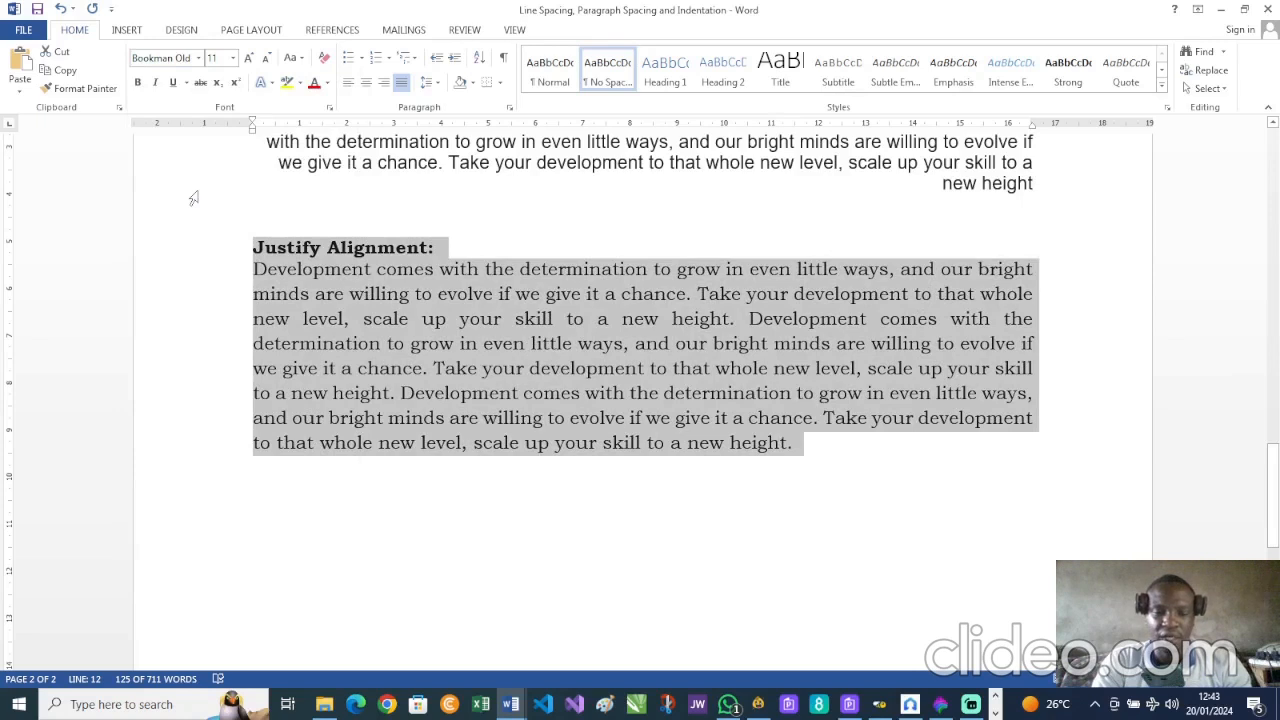
left_click(218, 57)
type("12")
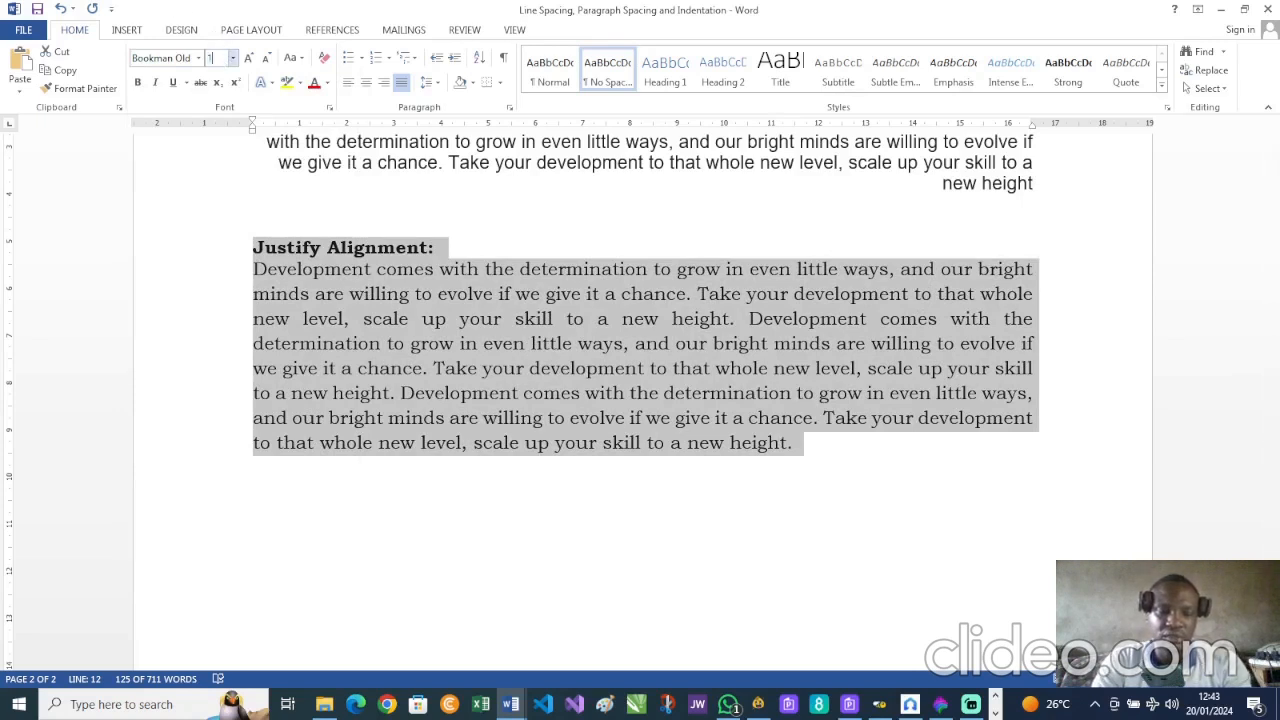
key("Return")
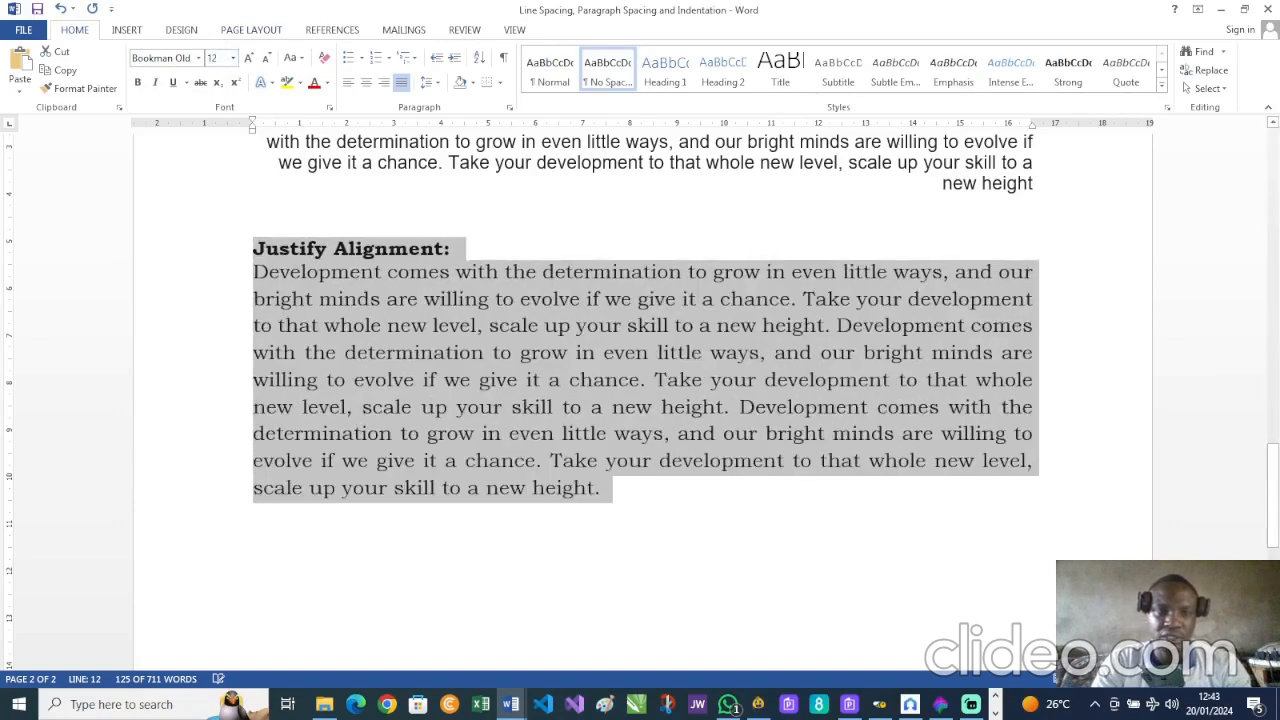
left_click(638, 510)
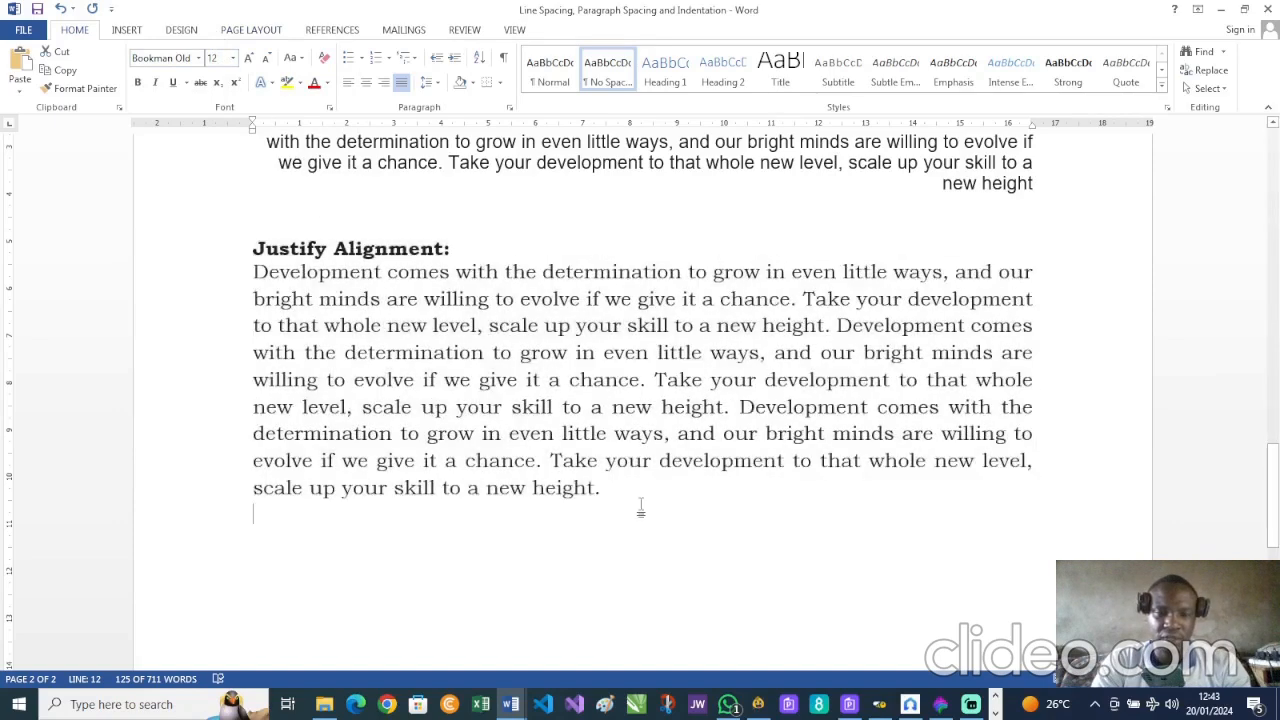
Add two blank lines below the justified paragraph at the end of the document.
scroll(641, 510, "up", 3)
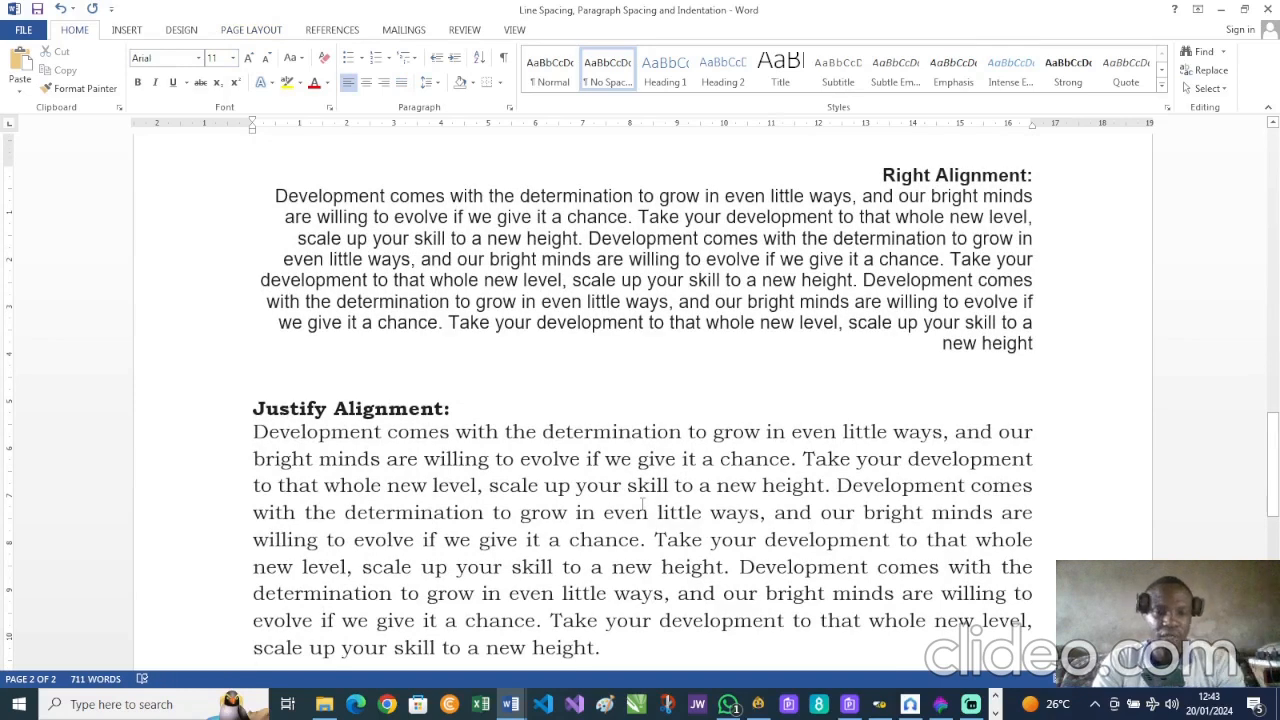
scroll(642, 506, "down", 2)
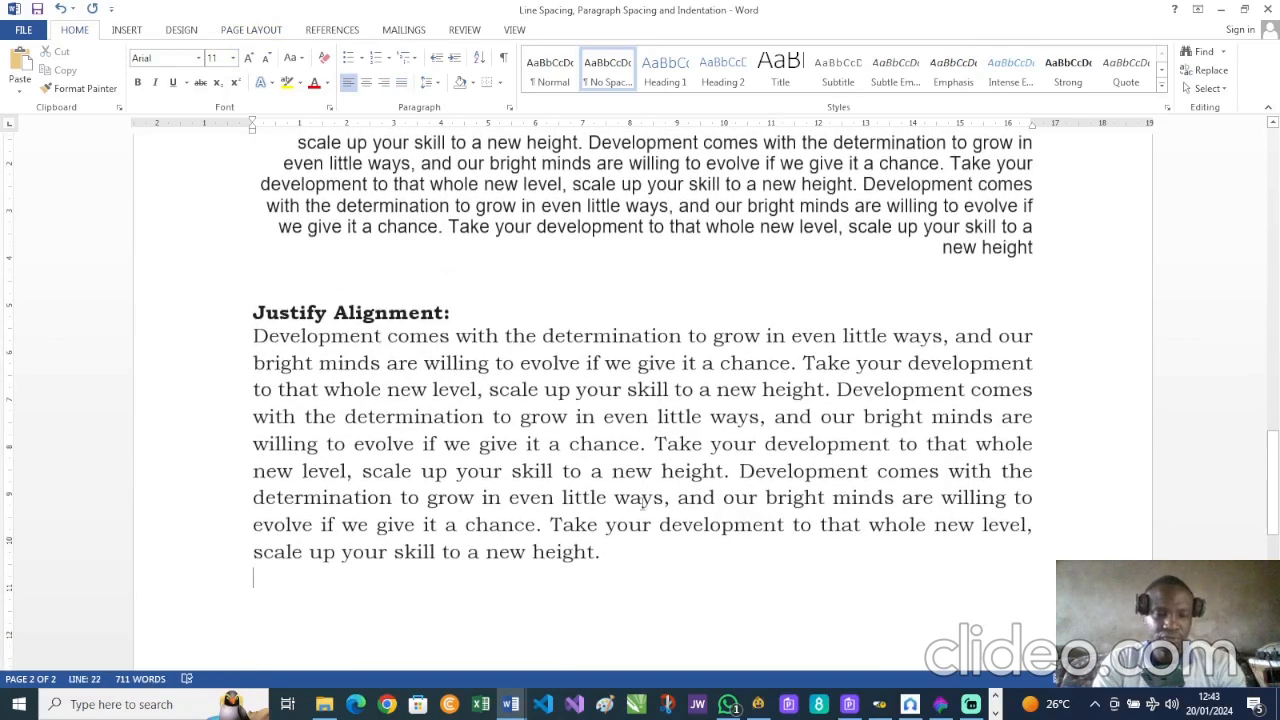
scroll(642, 504, "down", 3)
scroll(642, 503, "down", 5)
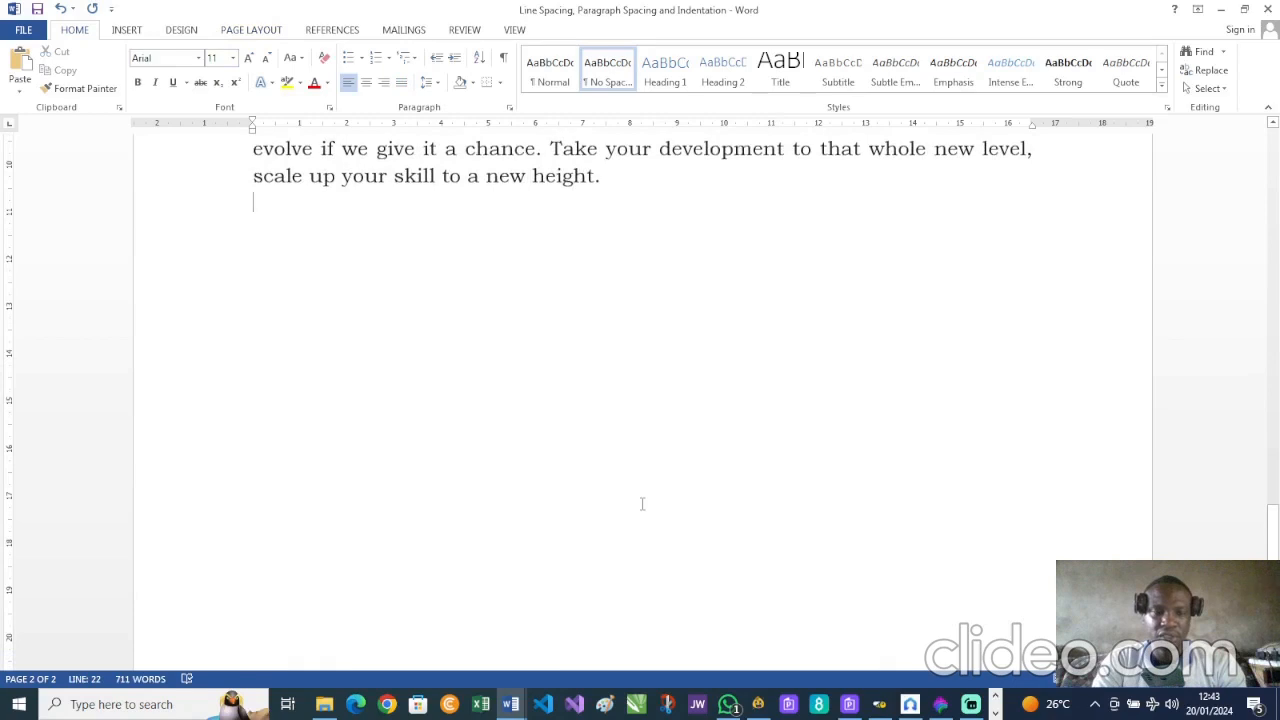
key("Return")
key("Return")
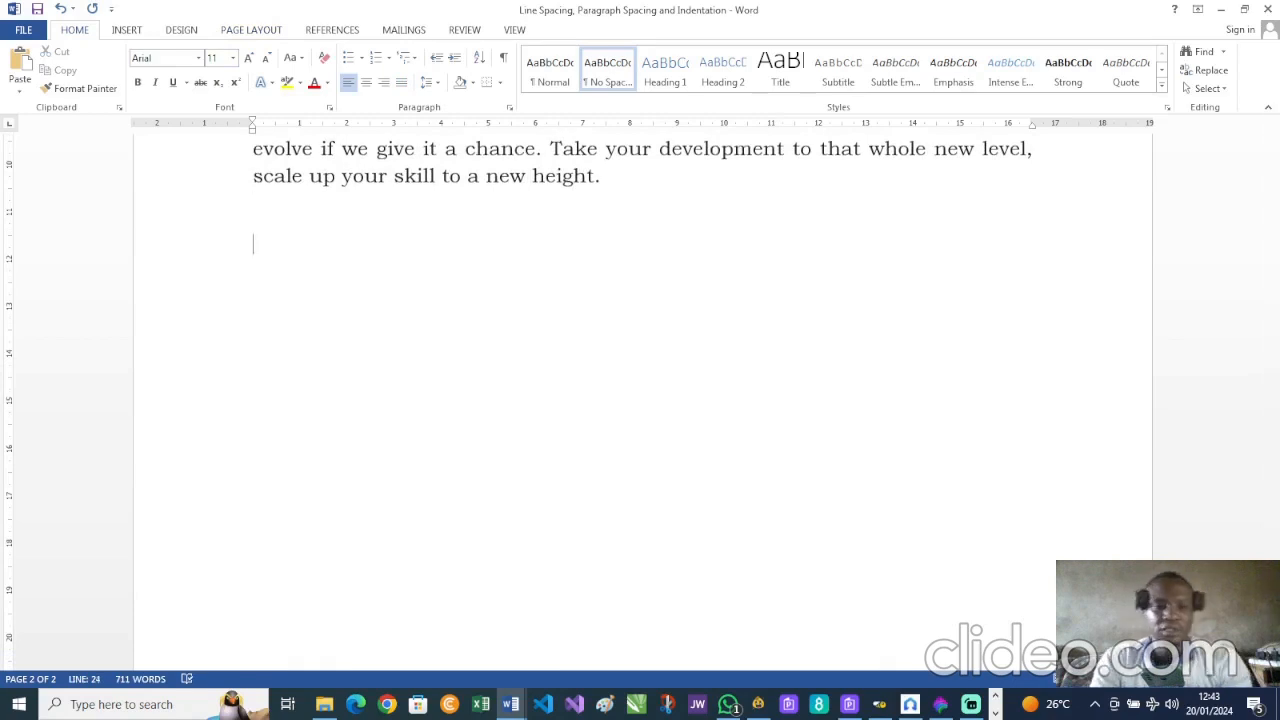
scroll(642, 400, "up", 20)
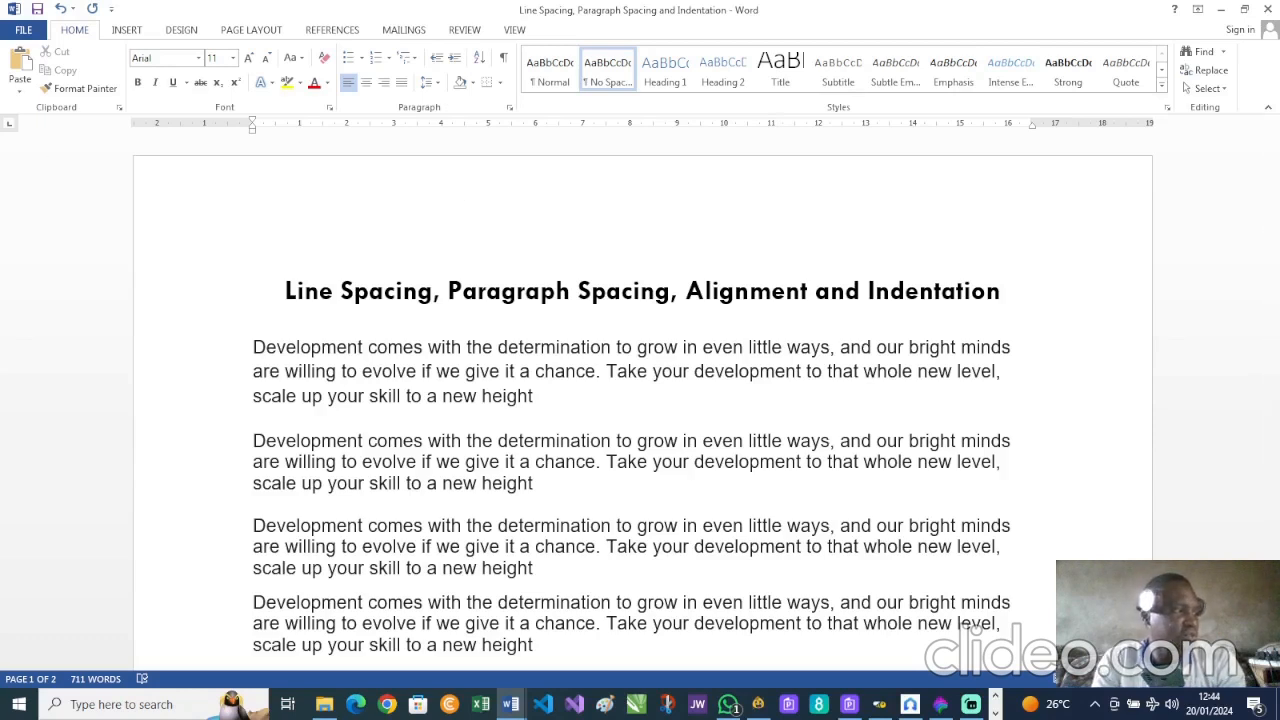
key("F10")
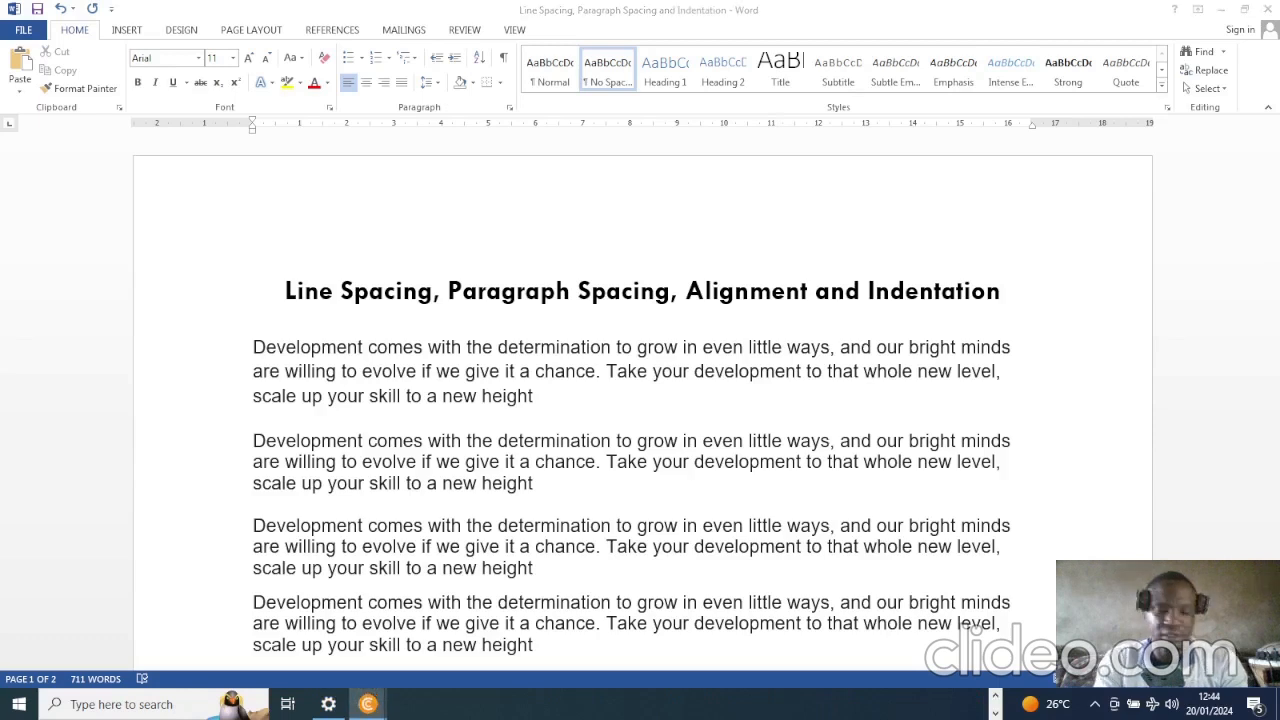
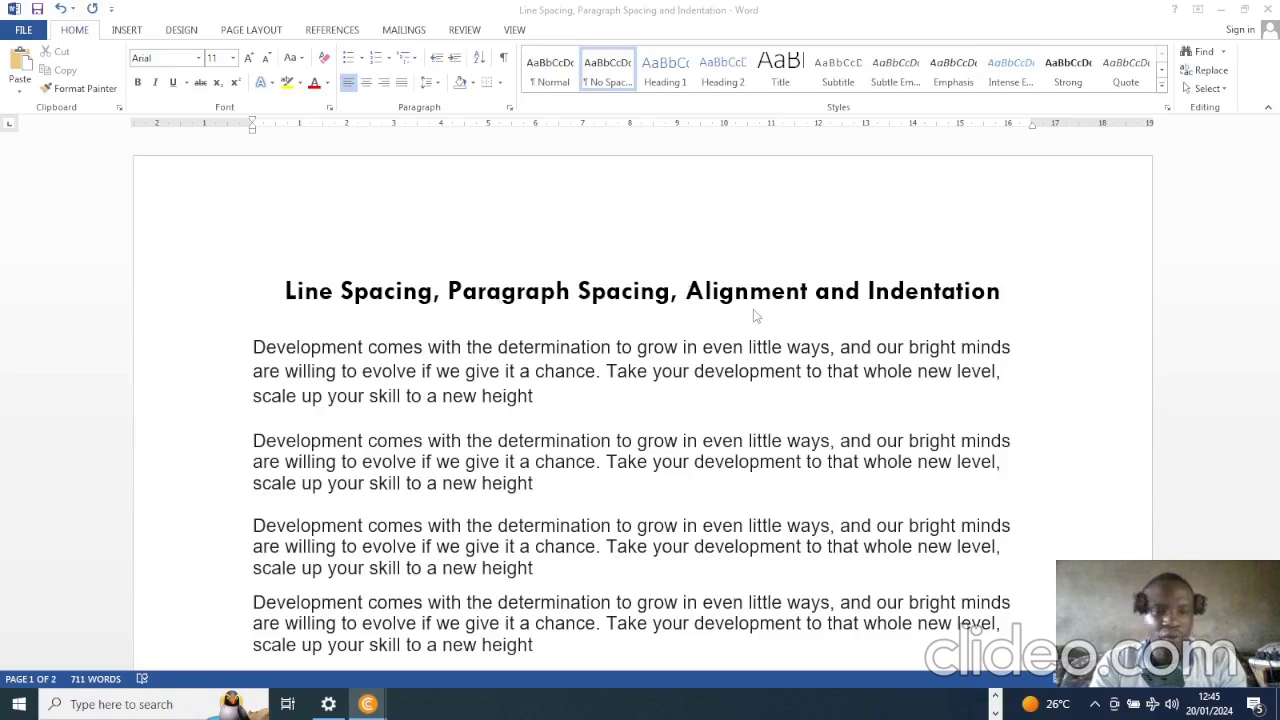
Begin a sample letter address below the justified paragraph, with the house number and street name followed by a comma on its first line.
scroll(742, 347, "down", 15)
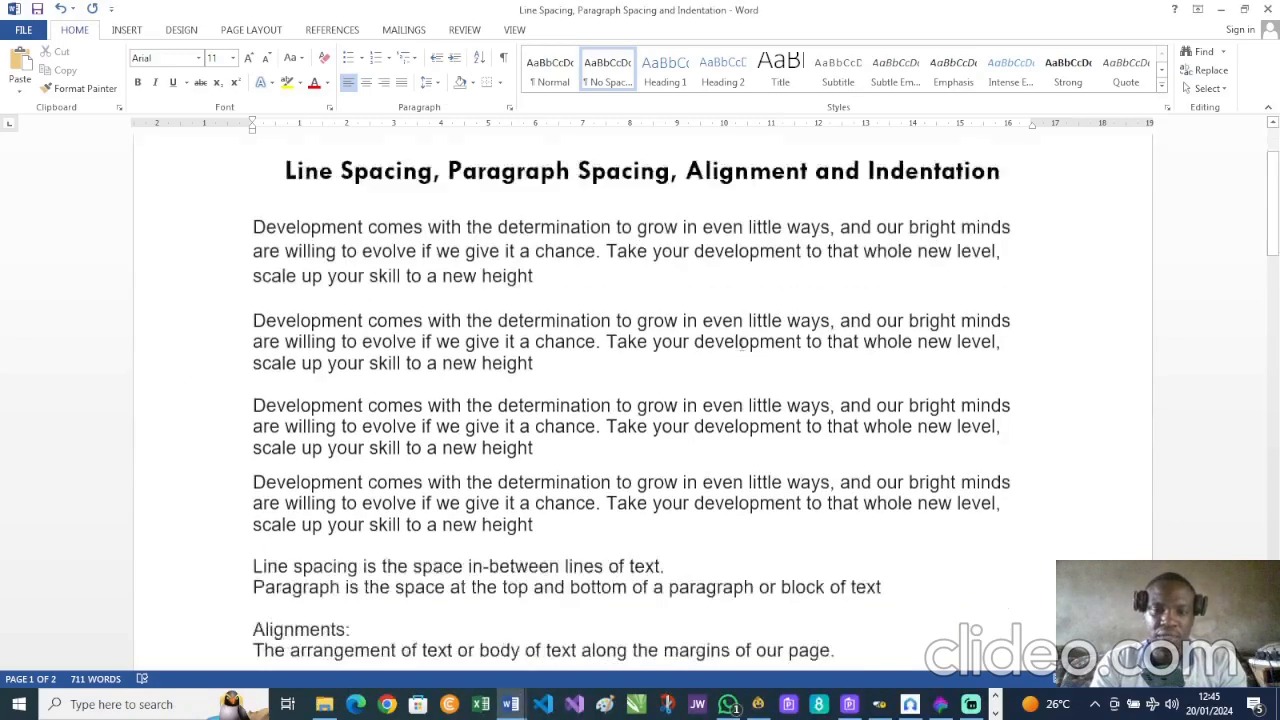
scroll(742, 344, "down", 10)
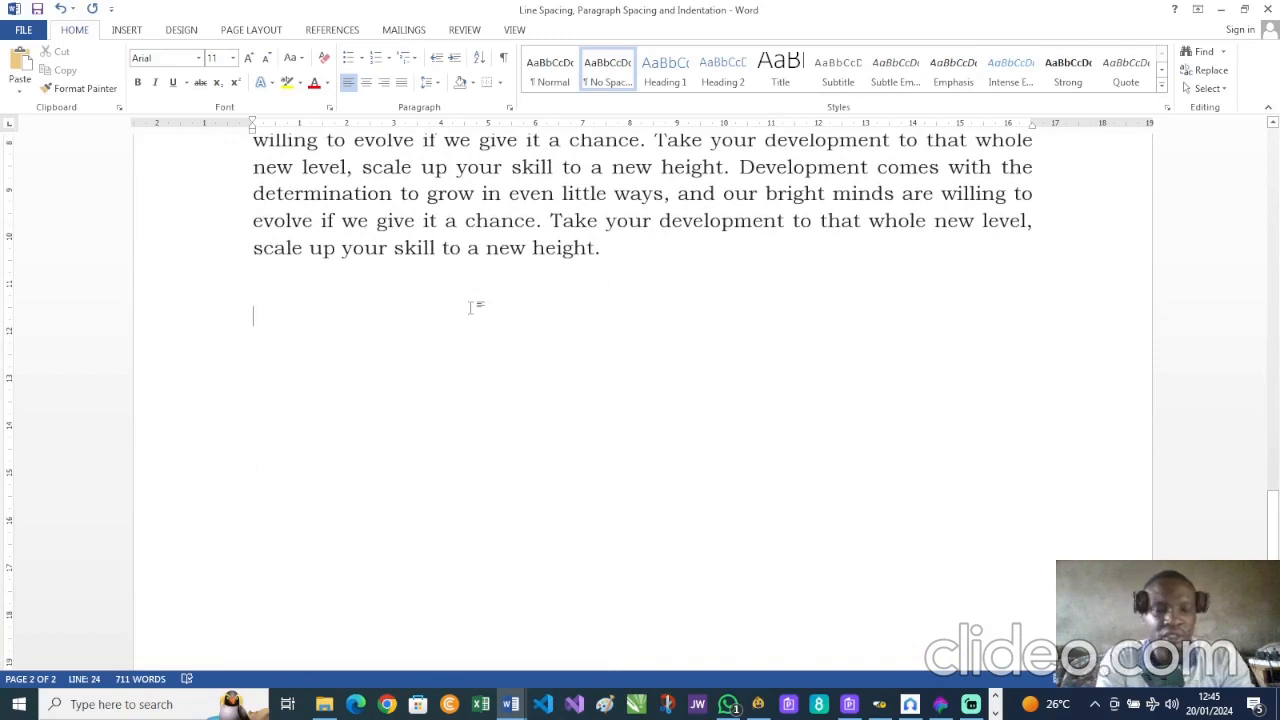
type("1, ")
type("A")
type("kint")
key("BackSpace")
key("BackSpace")
key("BackSpace")
key("BackSpace")
key("BackSpace")
type("Lav")
key("BackSpace")
type("ke")
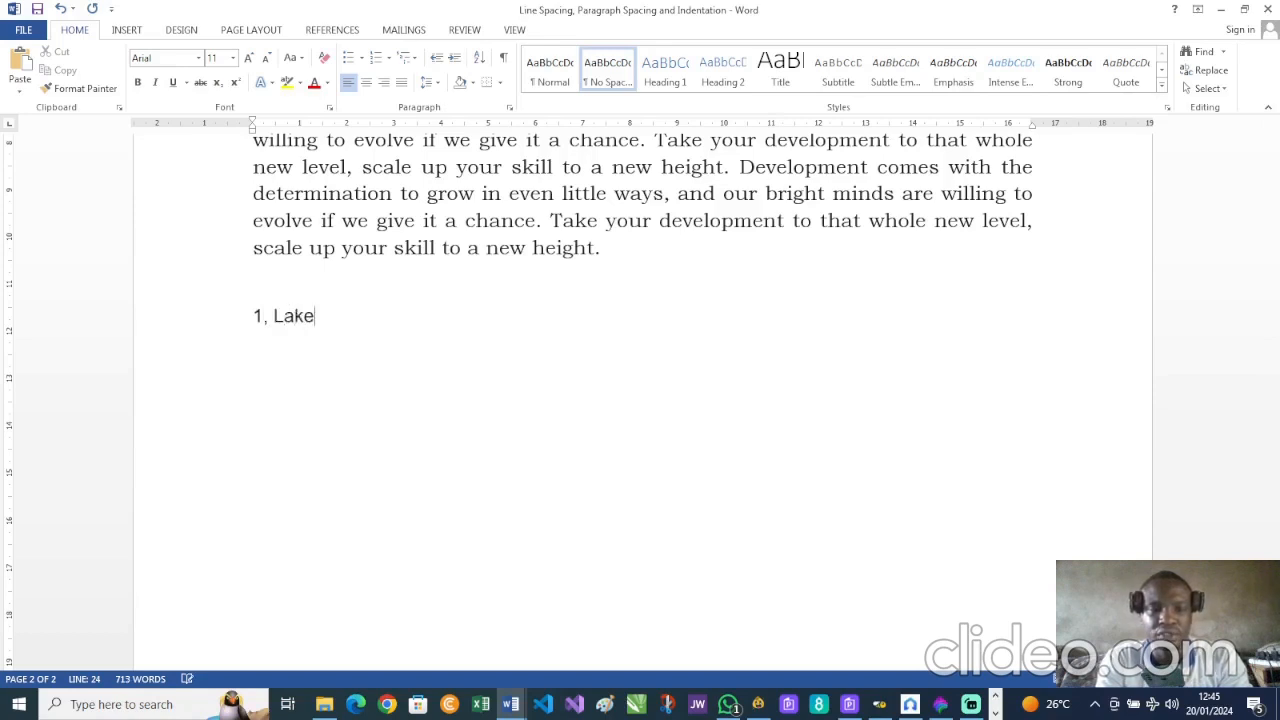
type("-Vi")
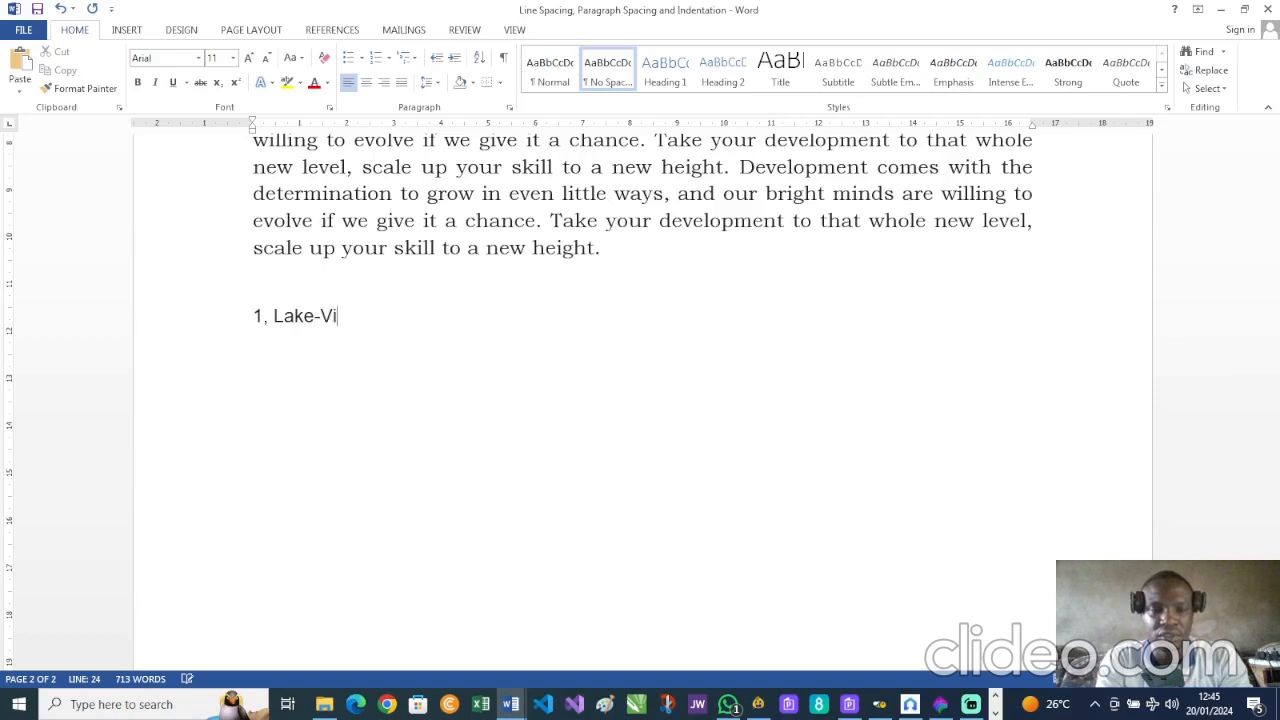
type("ew")
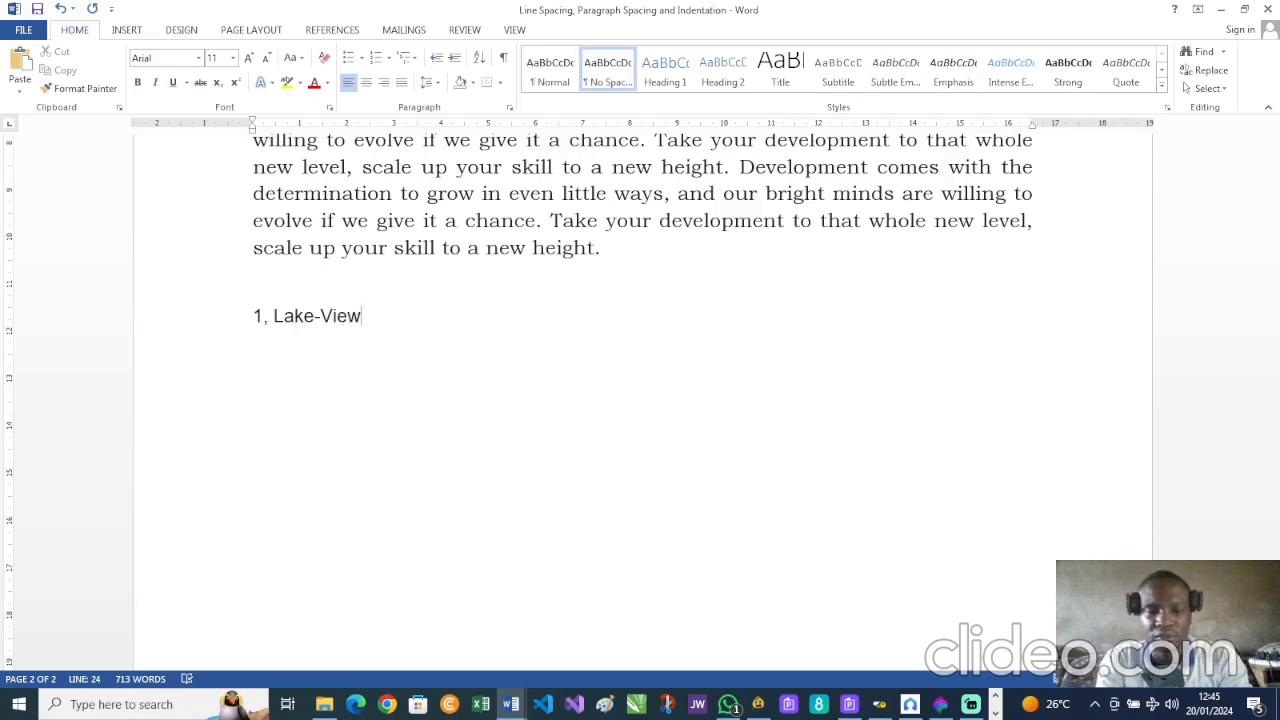
type(" Street,")
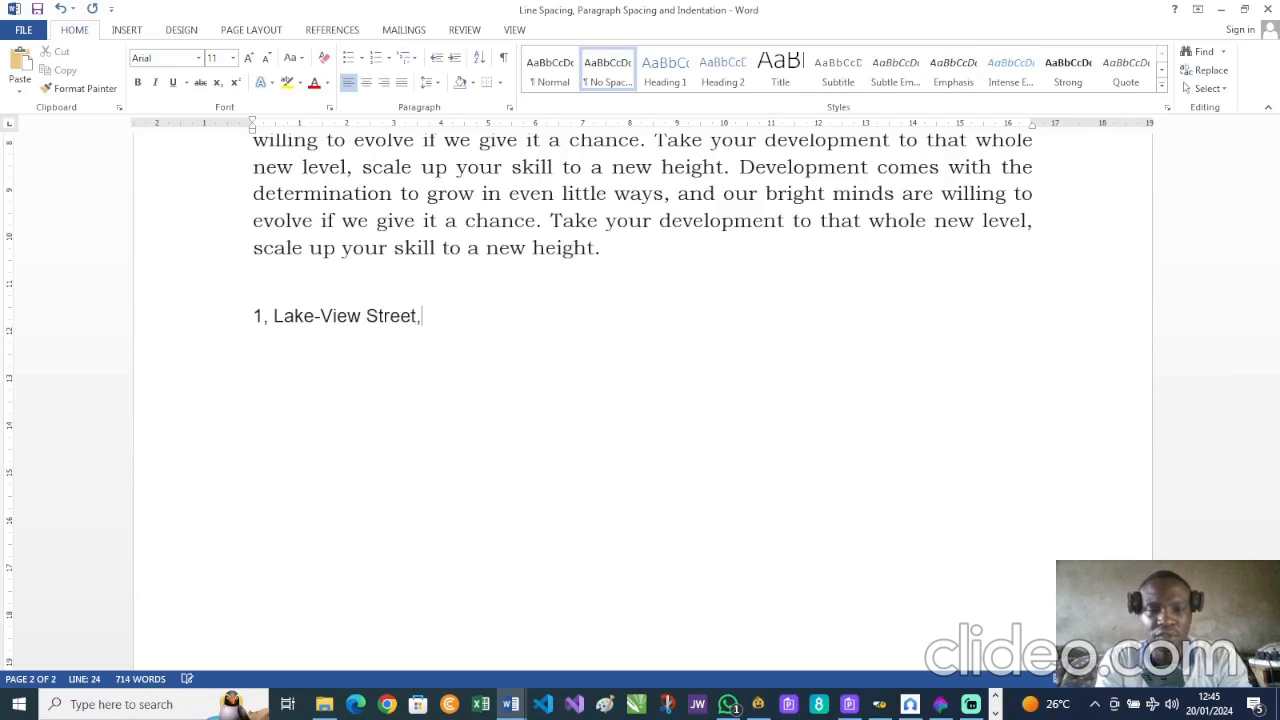
key("Return")
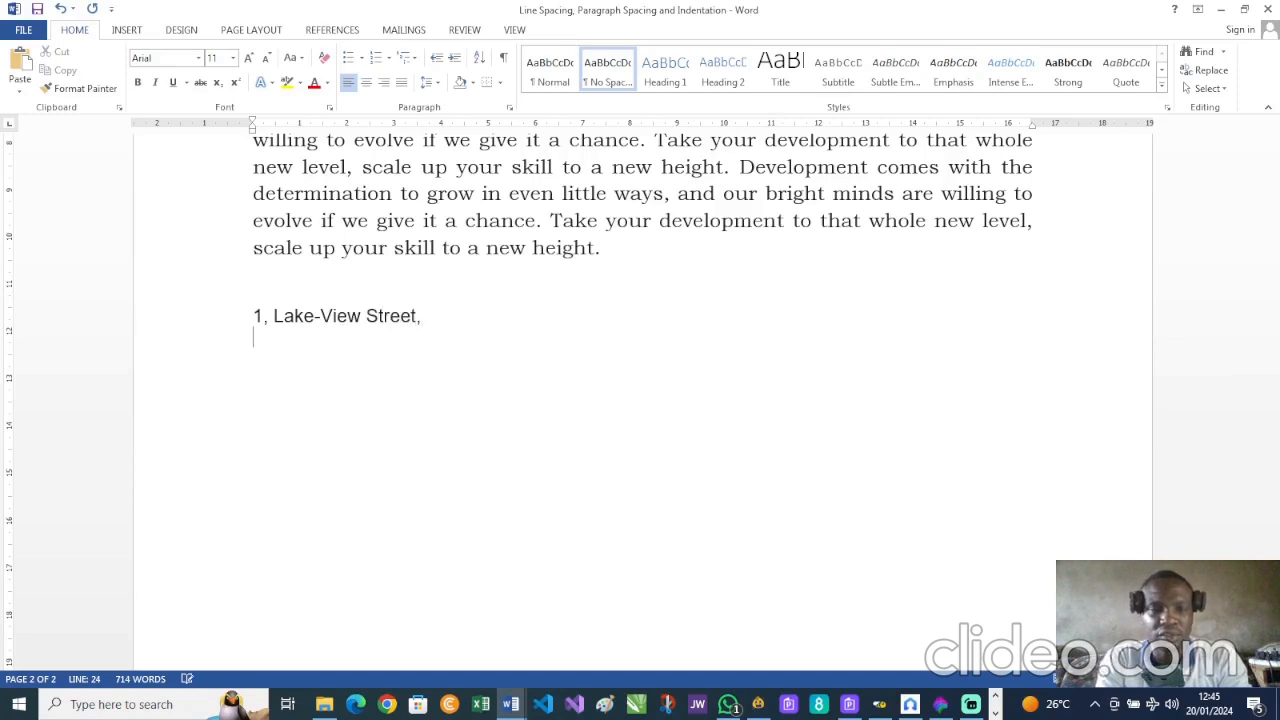
Add the estate name and the city of the sample address on two separate lines under the street line.
type("Park ")
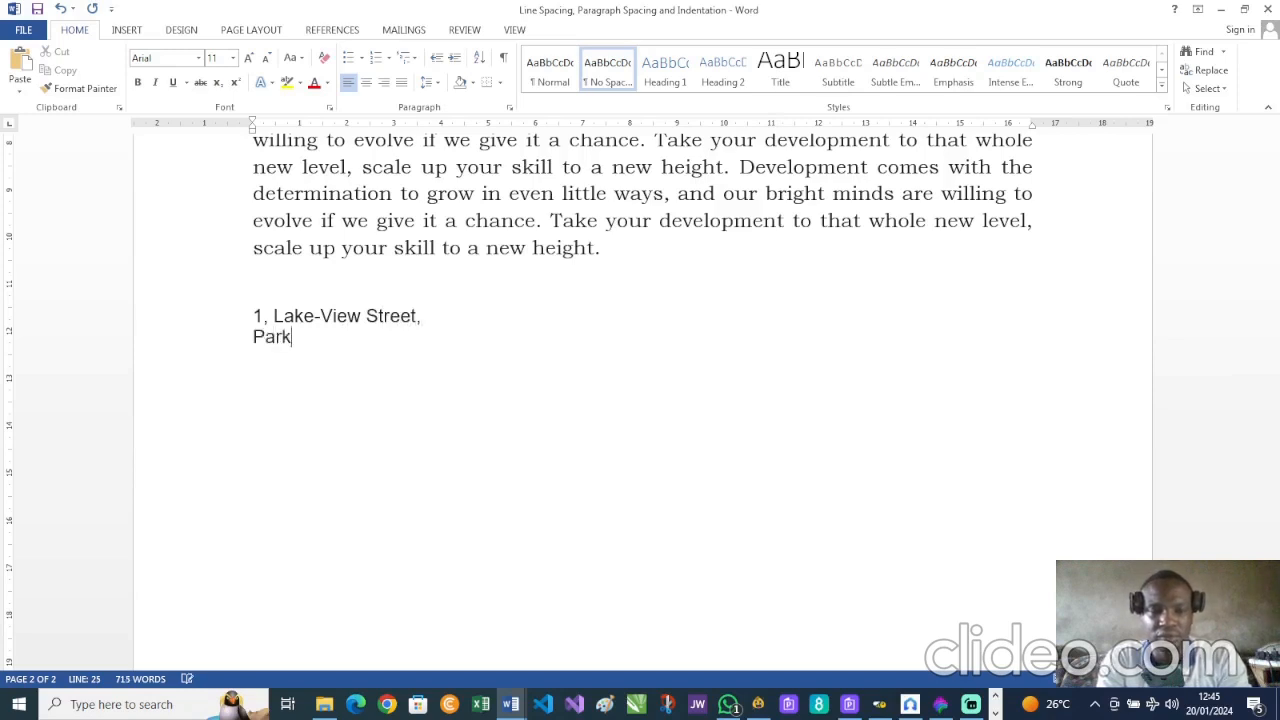
type("Land ")
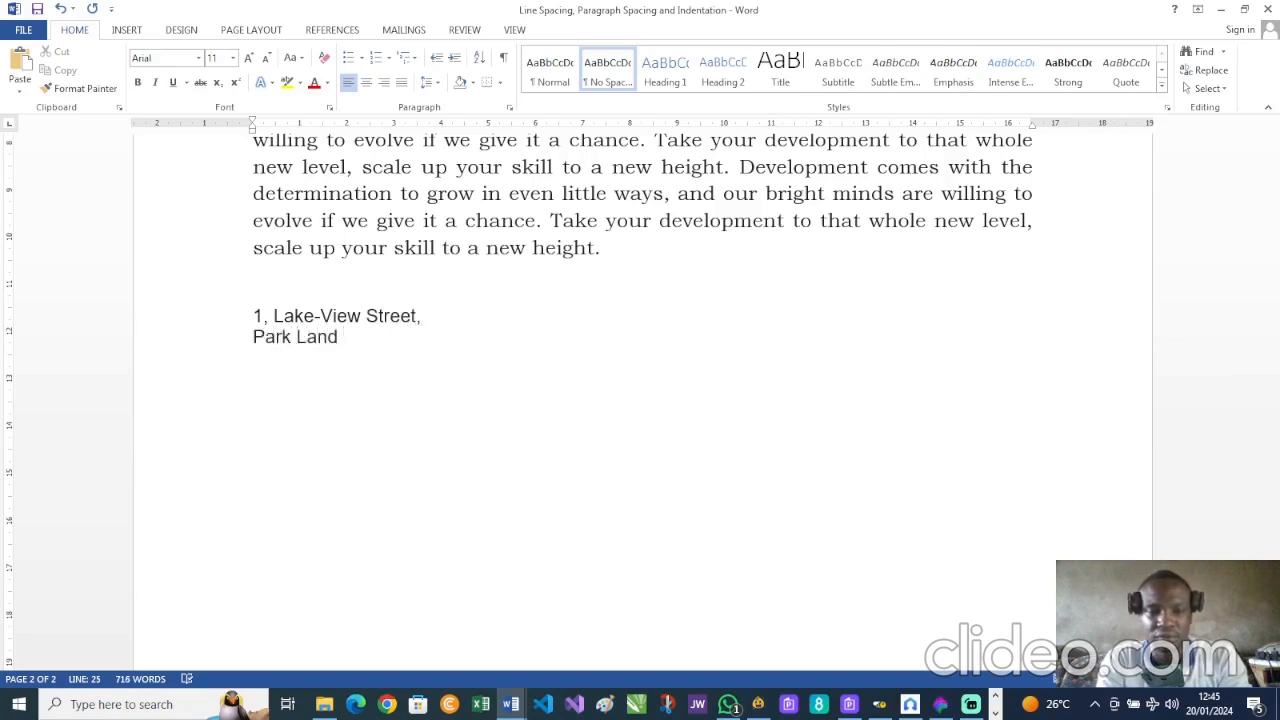
type("Estate ")
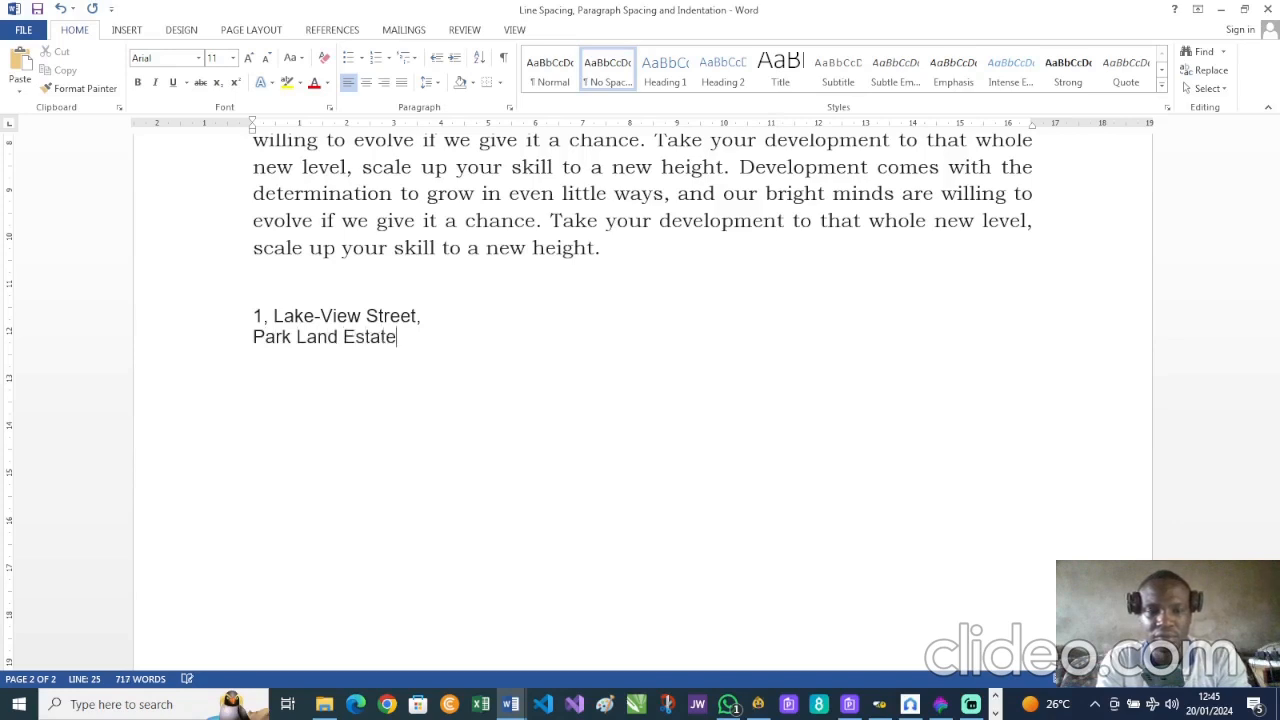
type("Boltimore")
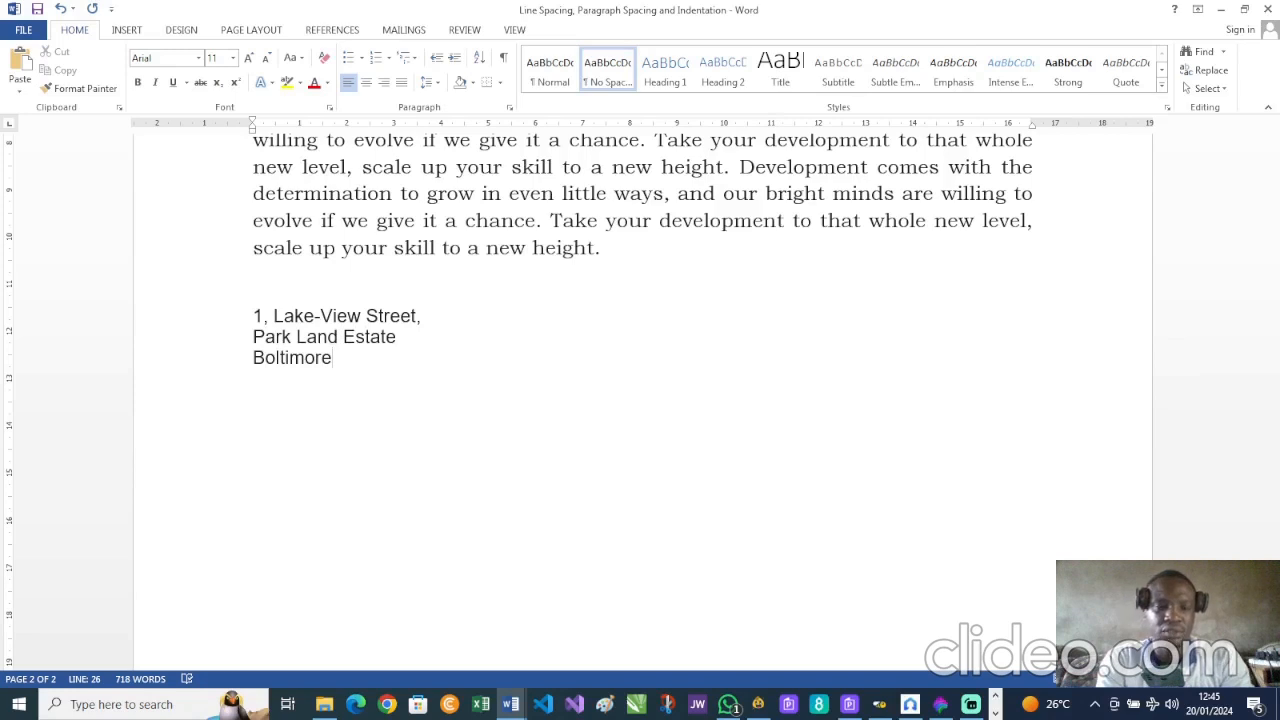
key("Return")
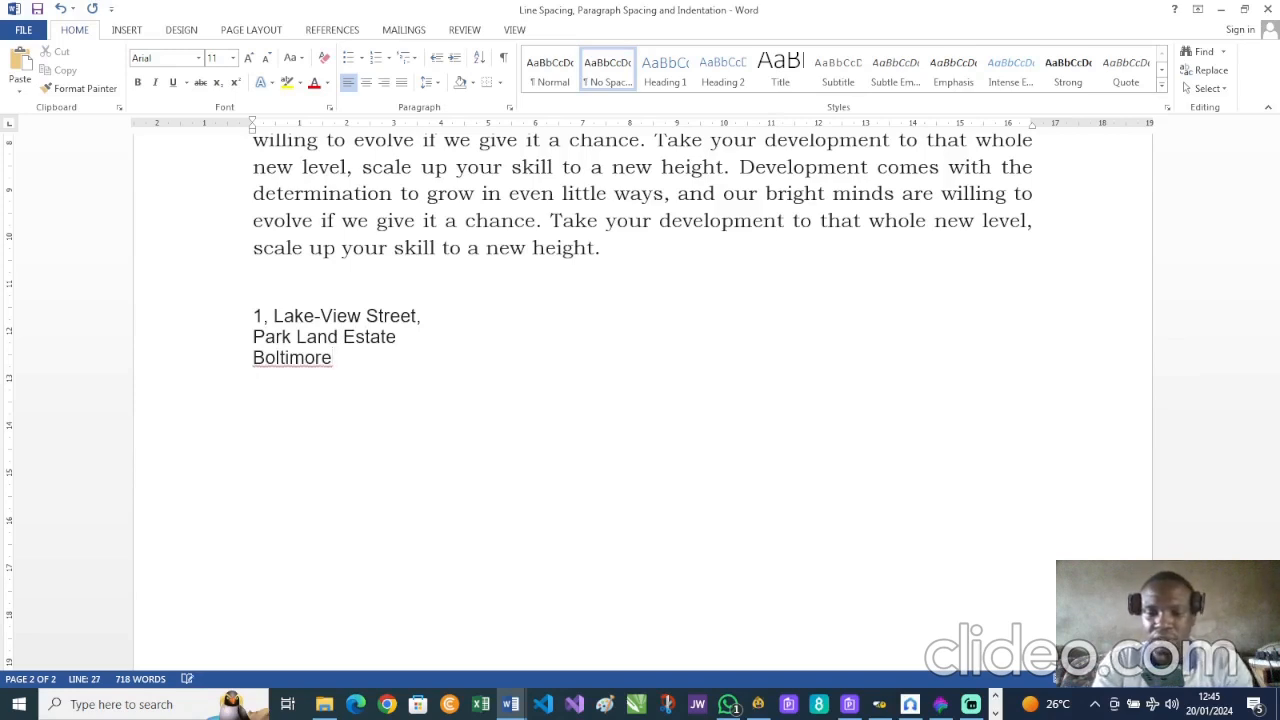
Enter the date line "20tth of January, 2024" directly below the city of the sample address.
type("20tth of")
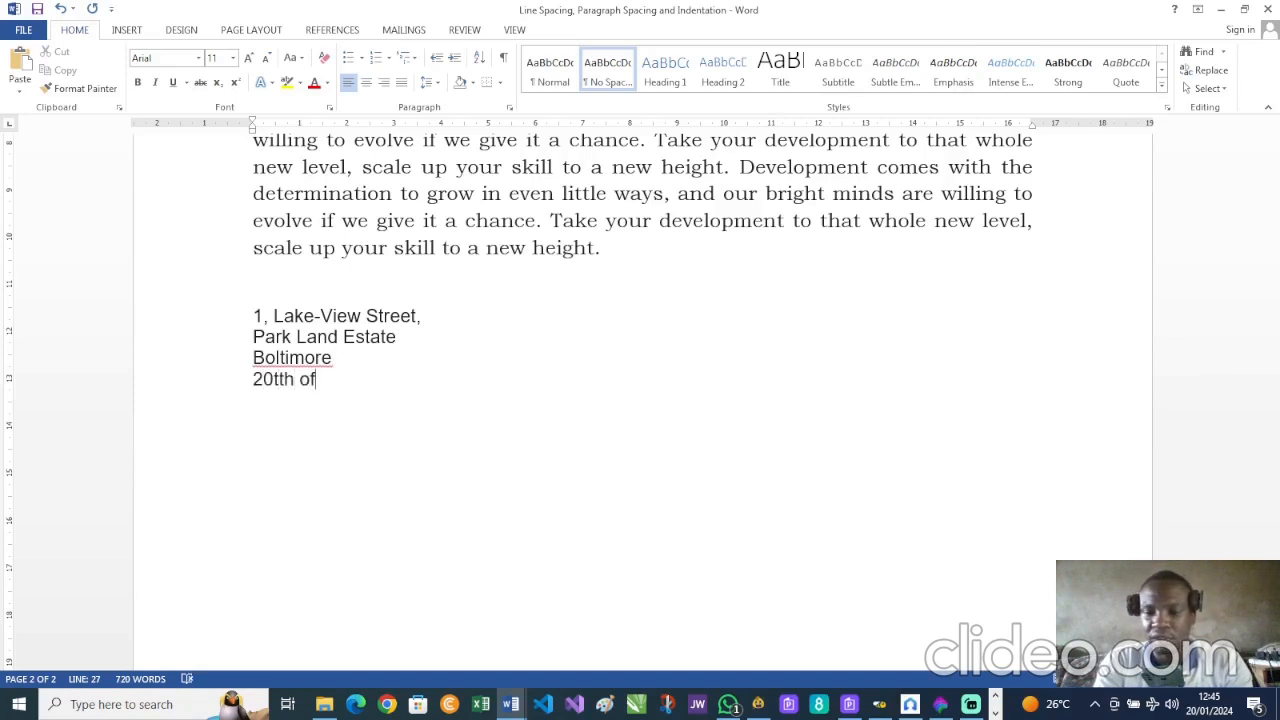
type(" Janua")
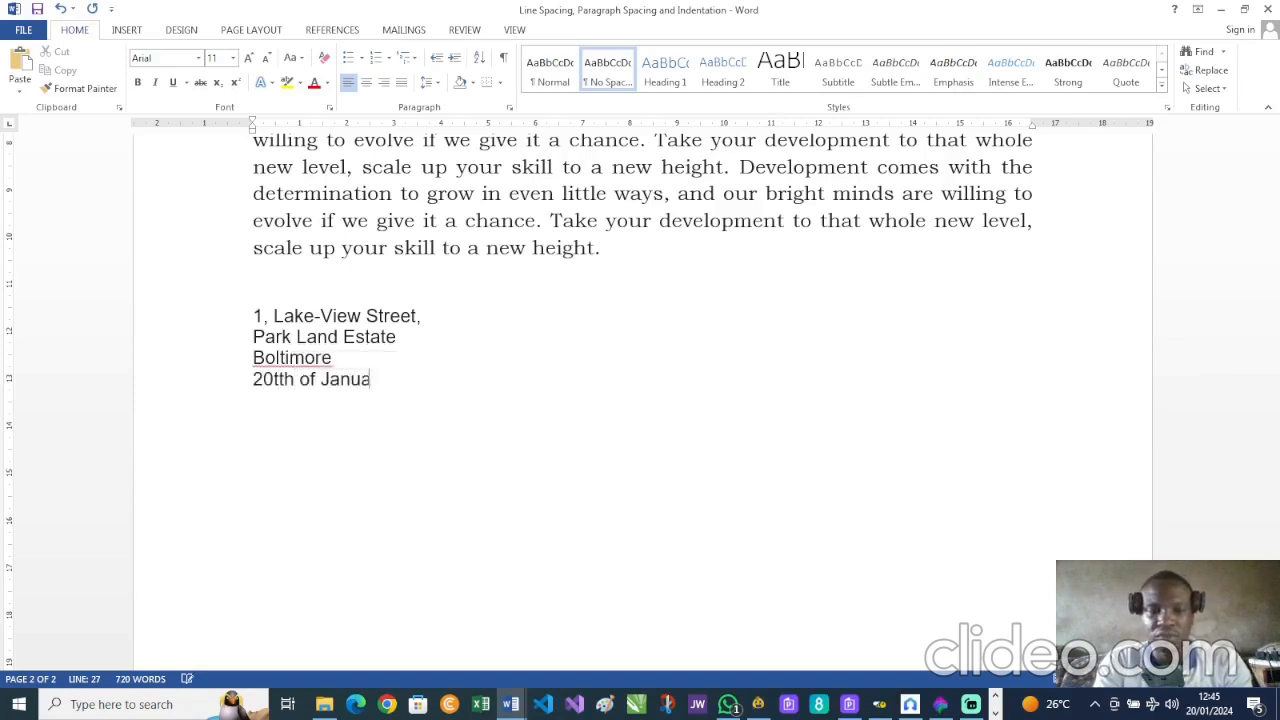
type("ry, 2024")
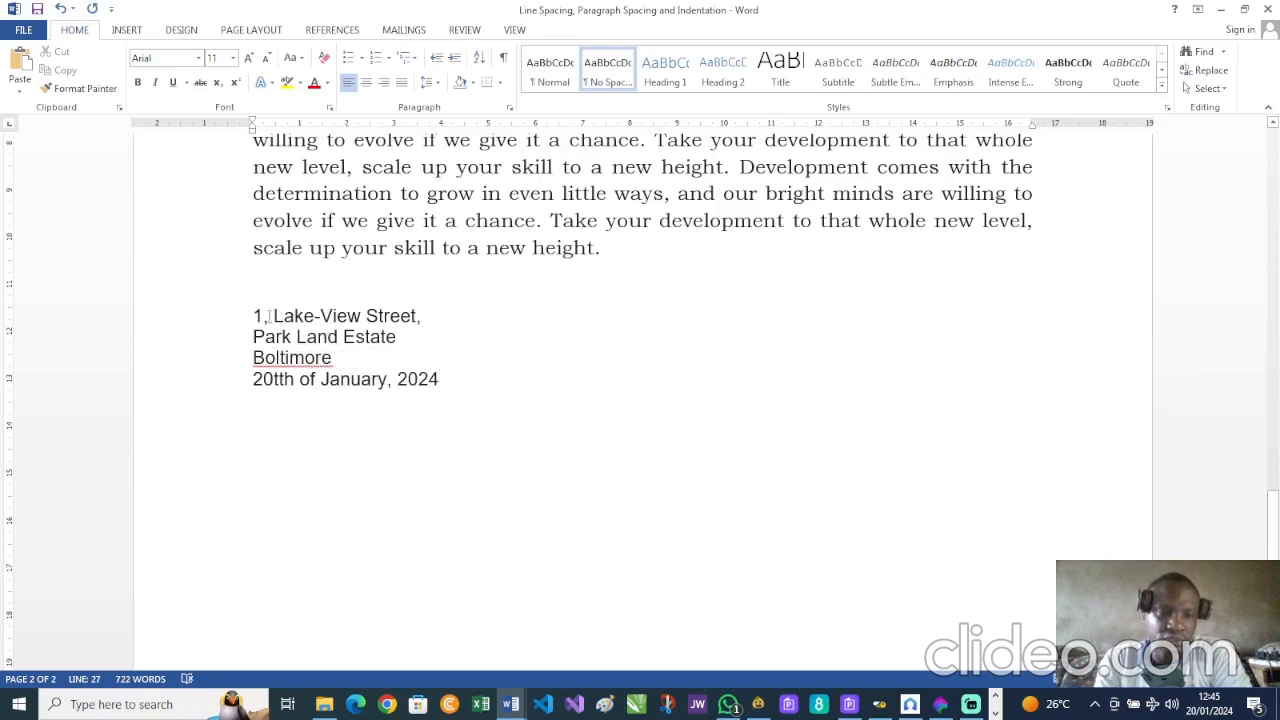
Right-align the four sample address and date lines, and restore their left alignment.
left_click_drag(254, 316, 457, 381)
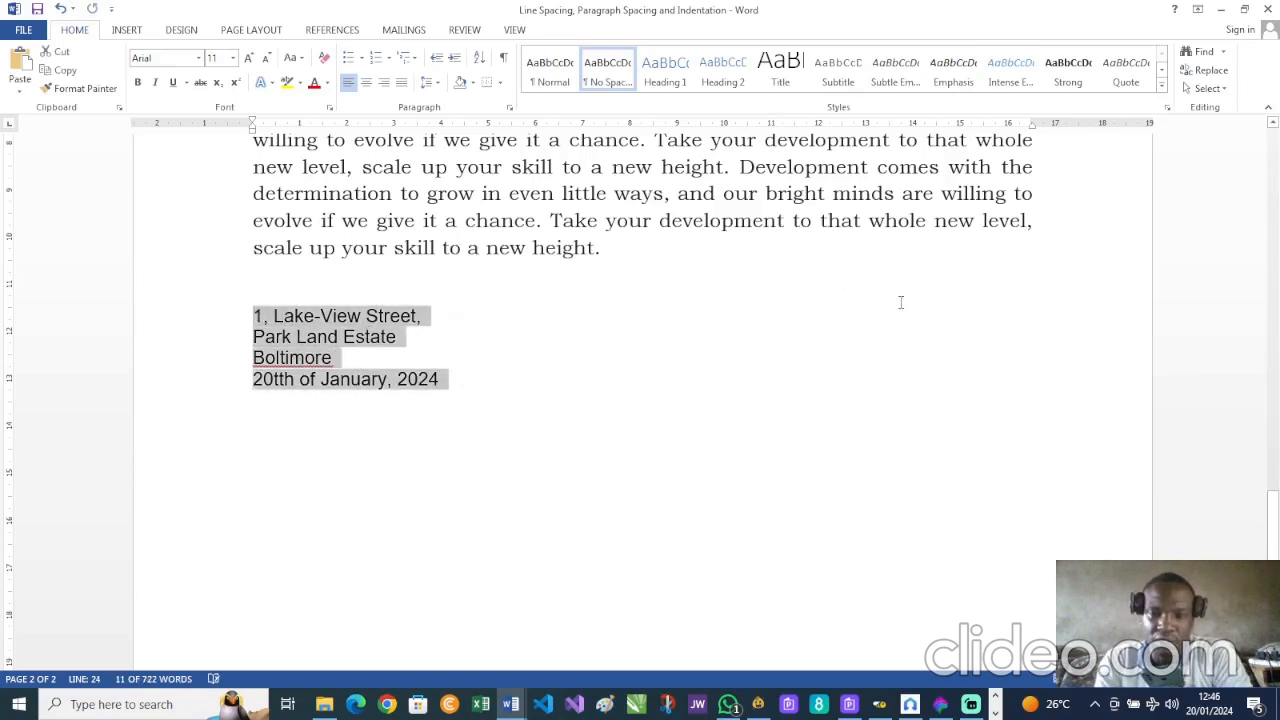
key("ctrl")
key("ctrl")
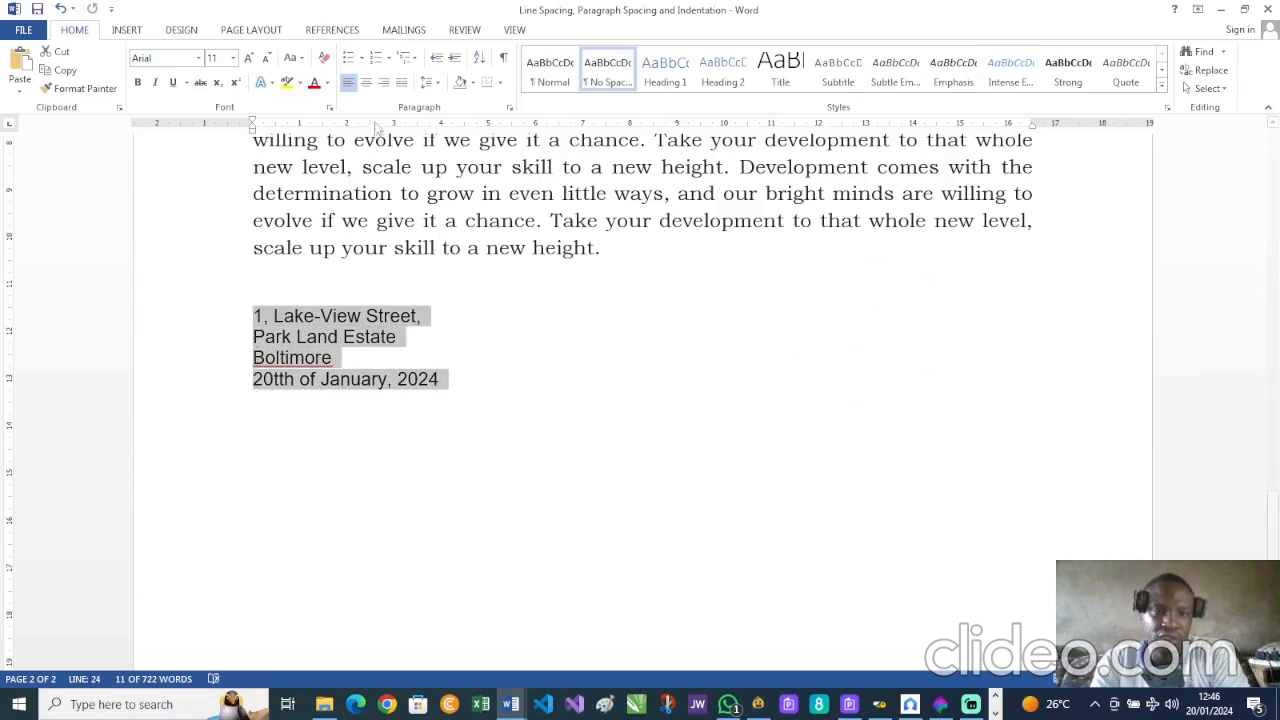
left_click(384, 83)
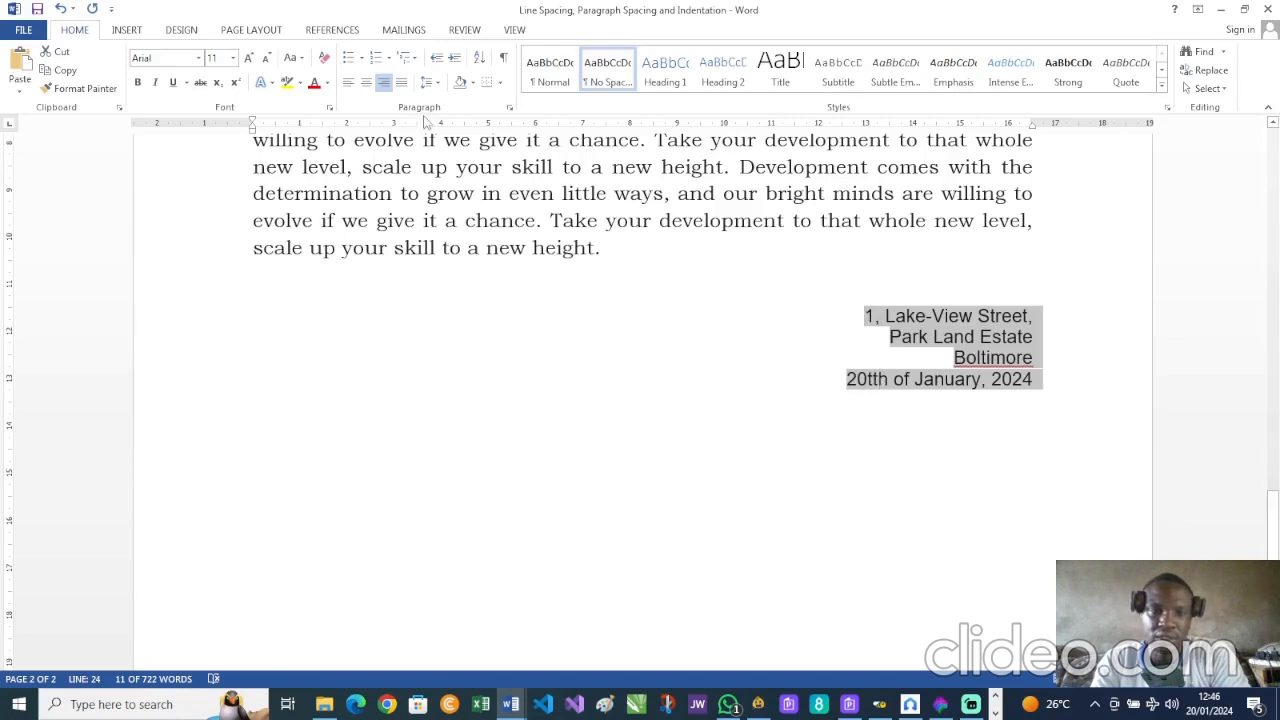
left_click(349, 86)
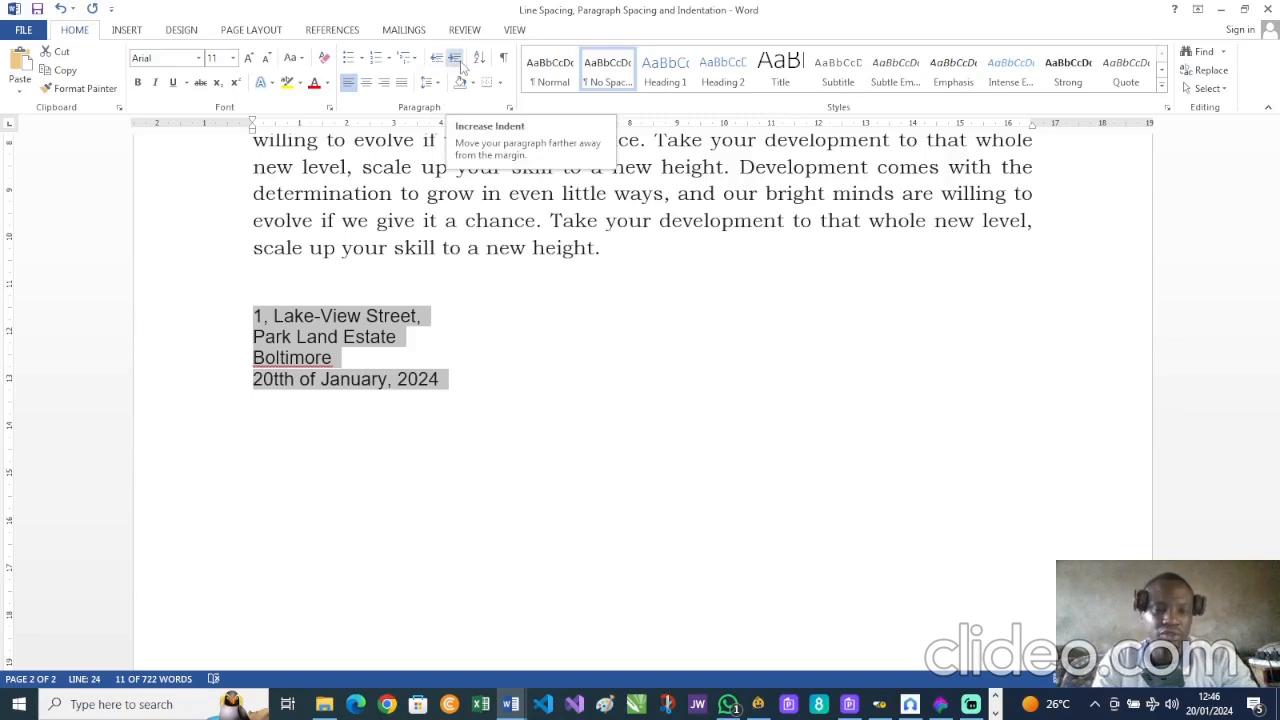
Increase the left indent of the sample address block until it starts about 11.4 cm from the margin with the date on one line.
left_click(456, 60)
left_click(456, 60)
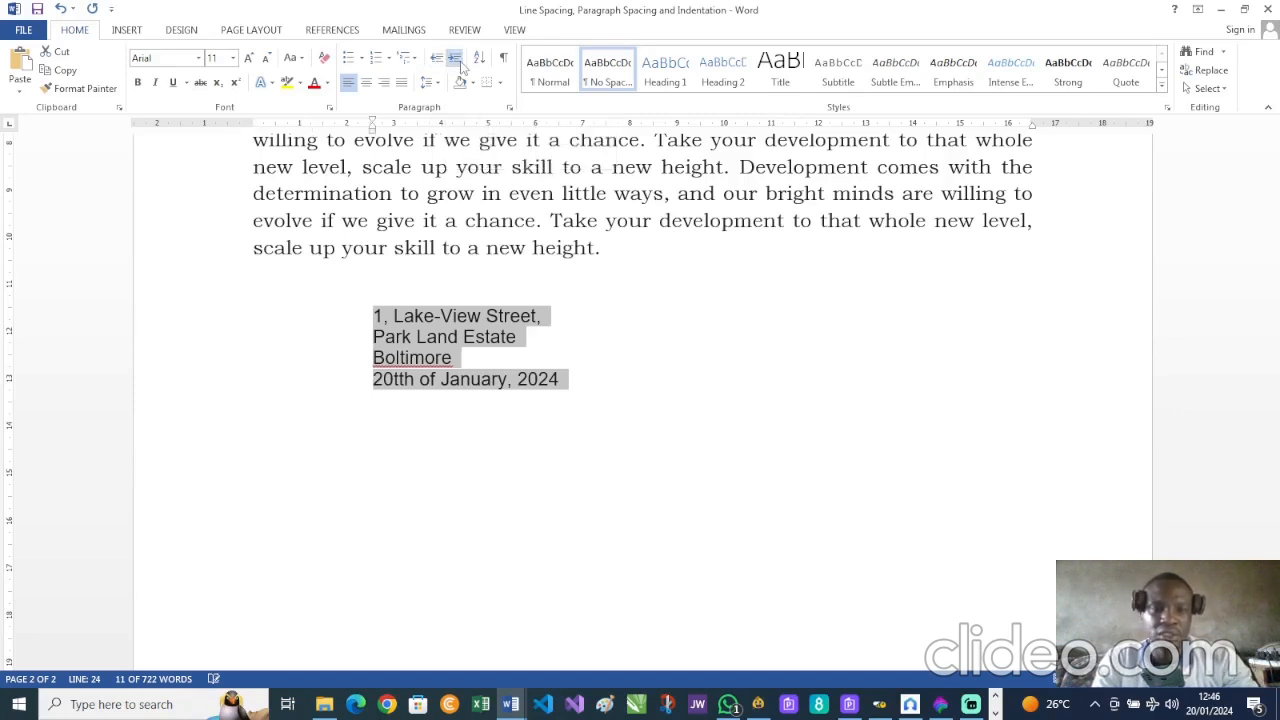
left_click(456, 60)
left_click(456, 60)
left_click(456, 60)
left_click(456, 60)
left_click(456, 60)
left_click(456, 60)
left_click(456, 60)
left_click(456, 60)
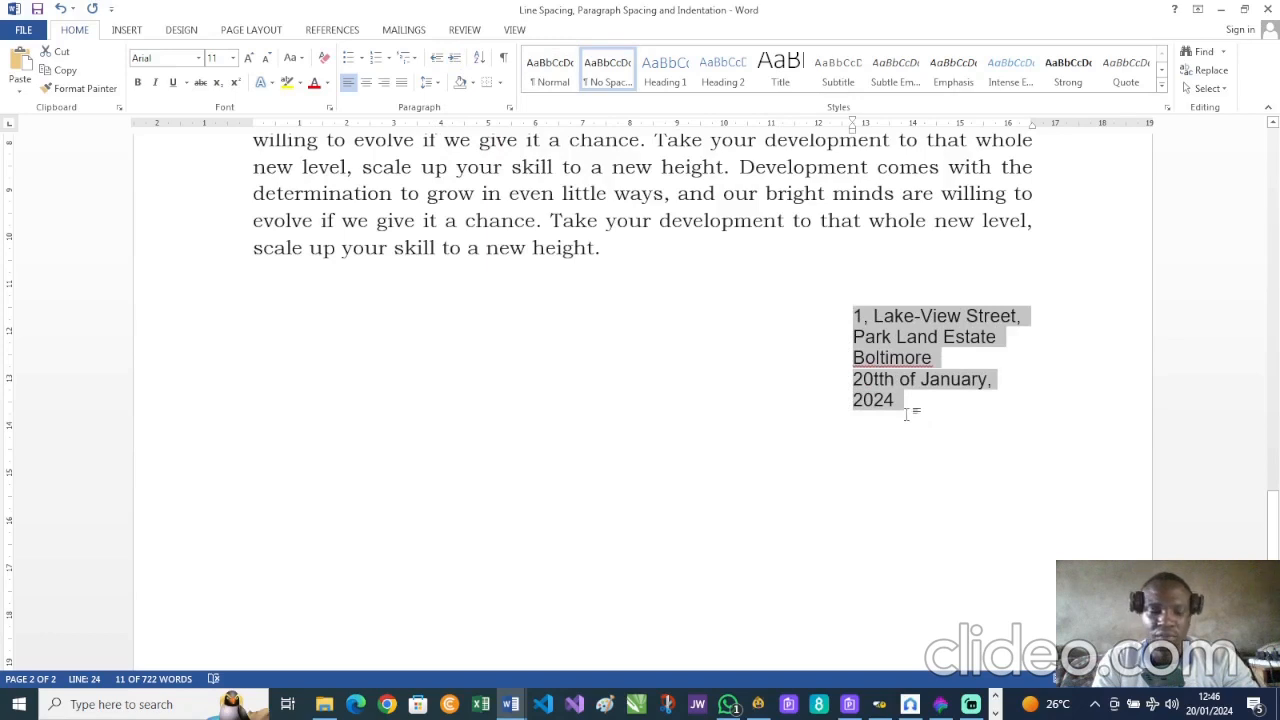
left_click(437, 58)
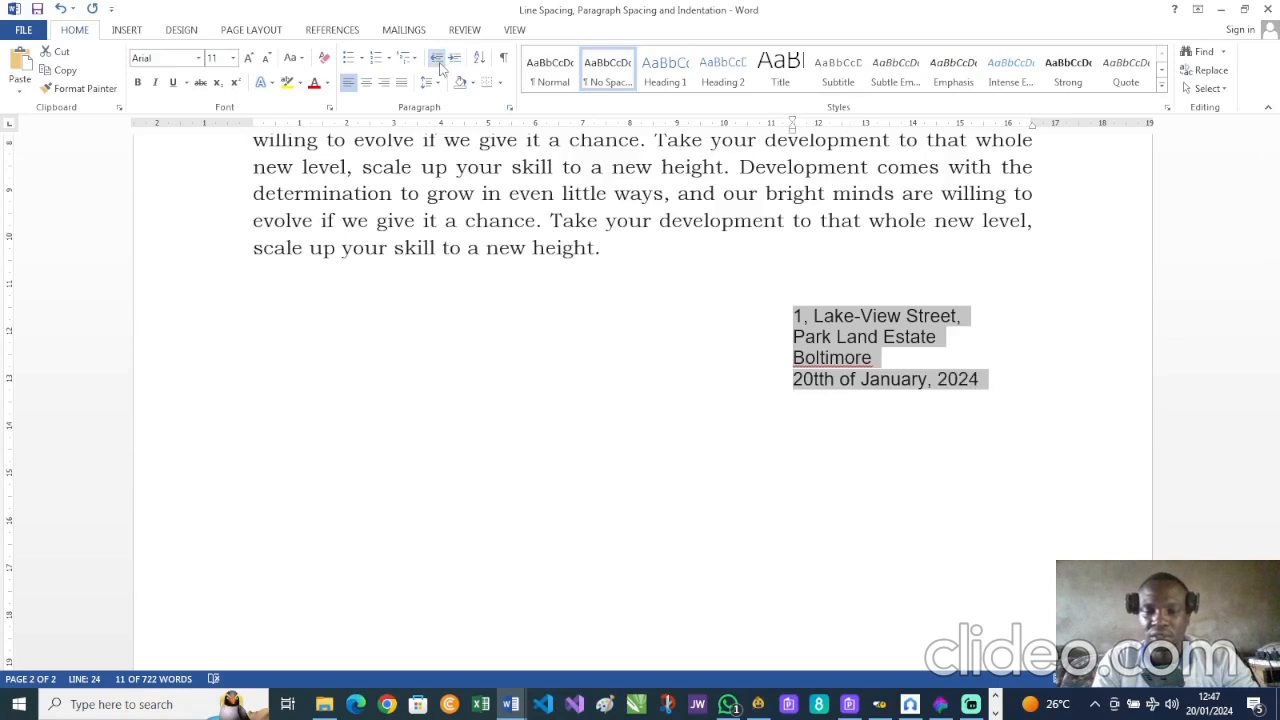
Correct the misspelled ordinal in the date line to "20th", with a single space before "of January, 2024".
left_click(835, 388)
key("BackSpace")
key("BackSpace")
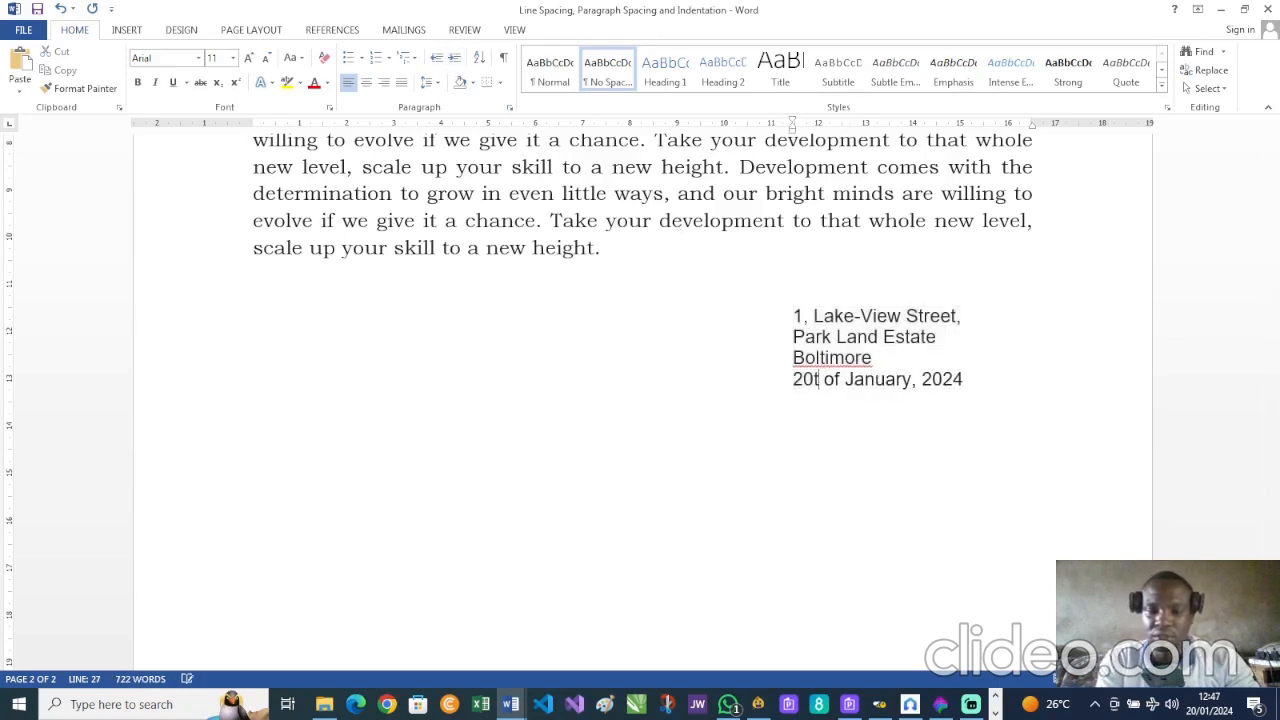
type("th")
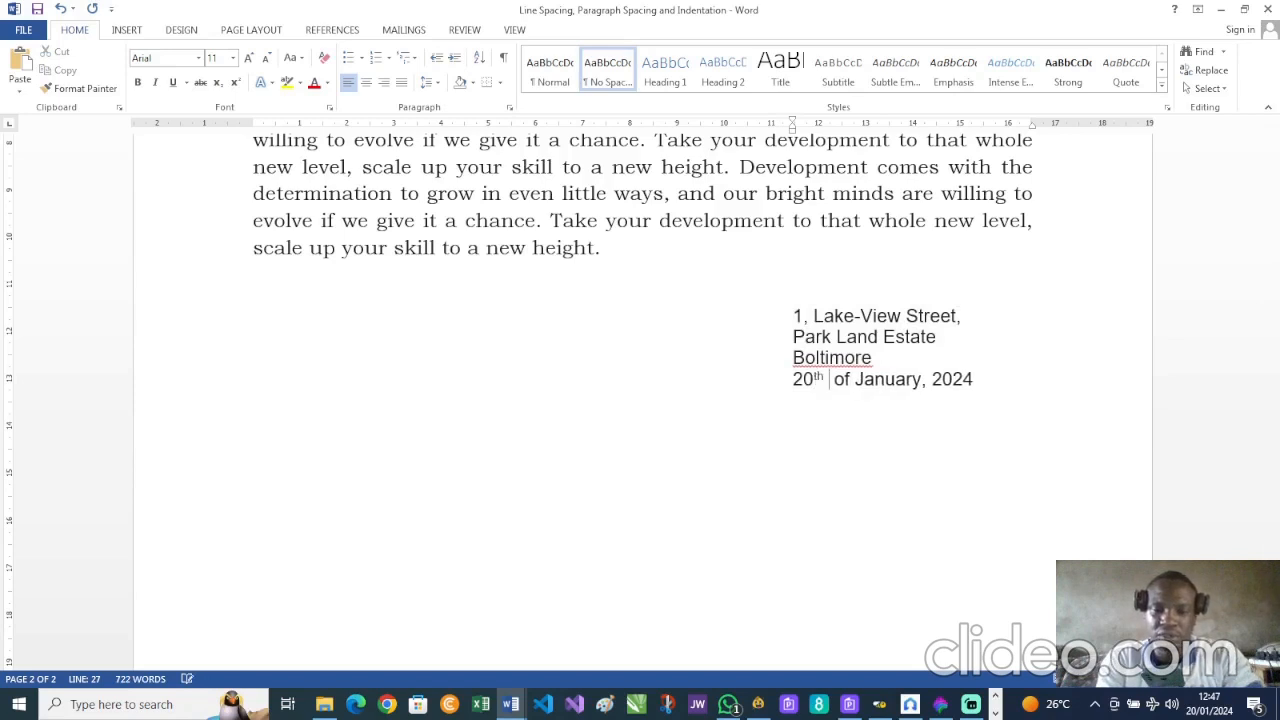
key("BackSpace")
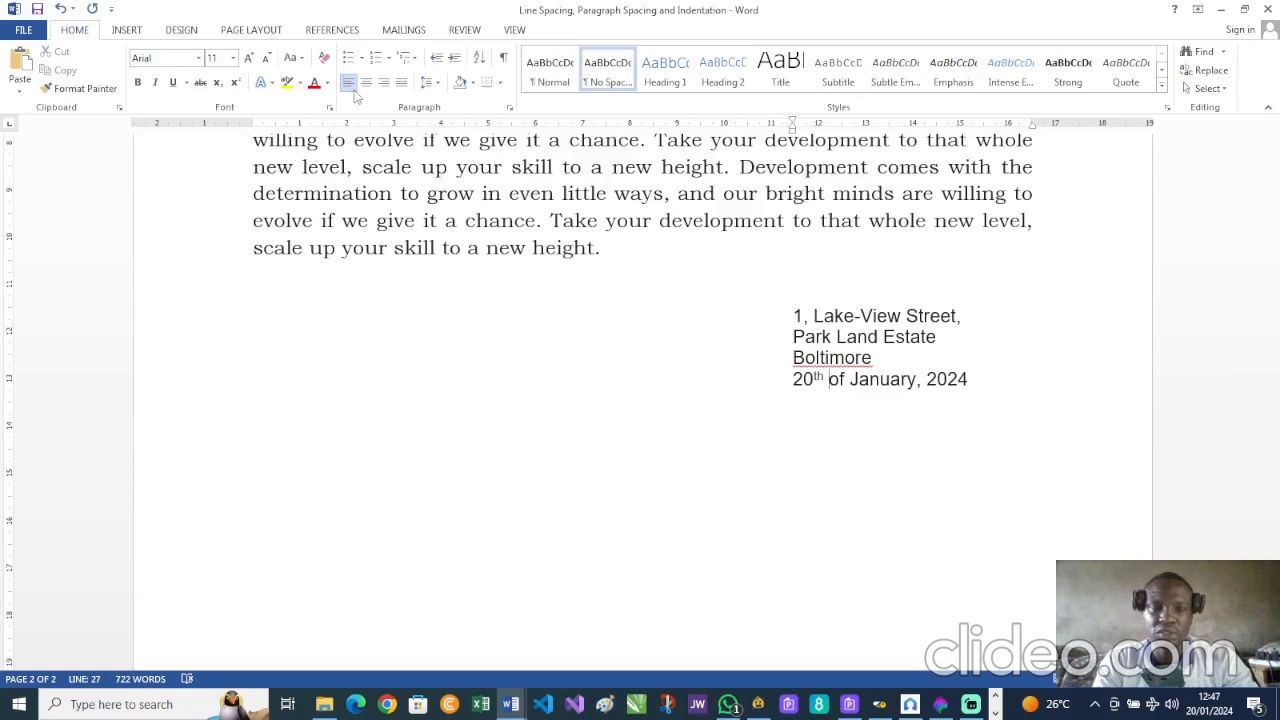
Decrease the indent of all four address and date lines until the block is back at the left margin.
left_click_drag(796, 316, 1010, 385)
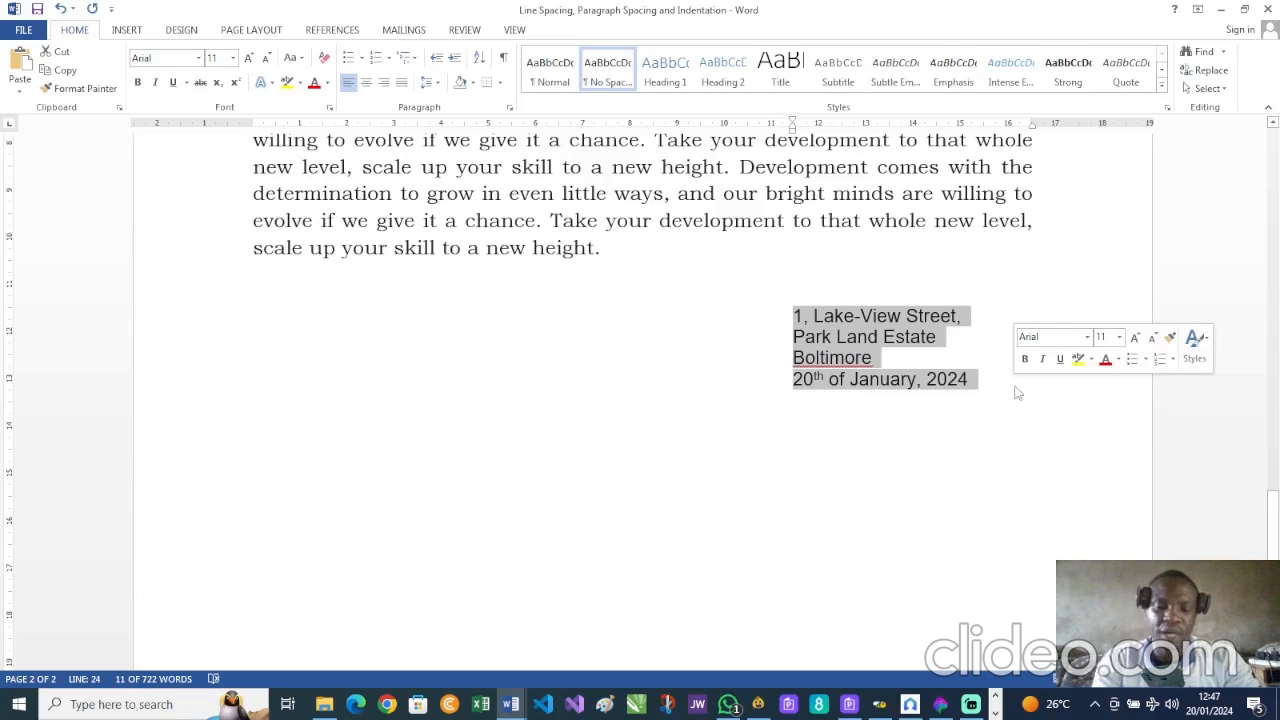
key("ctrl+shift+m")
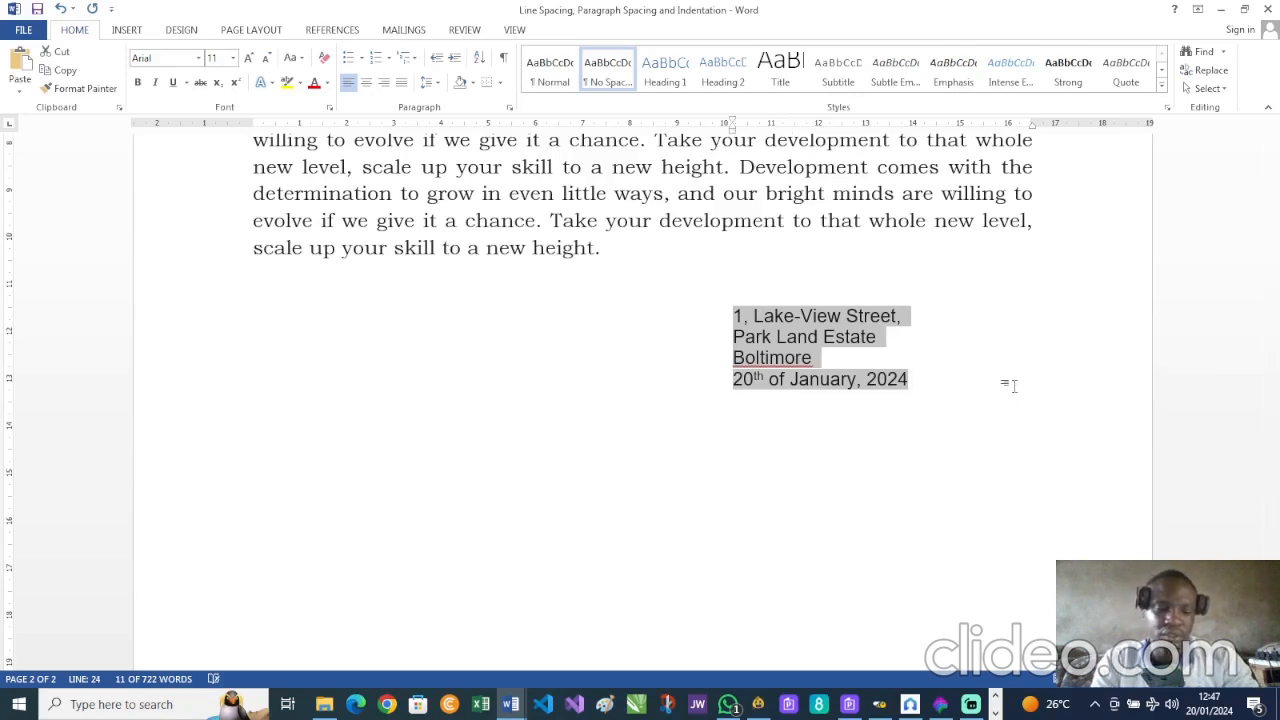
key("ctrl+shift+m")
key("ctrl+shift+m")
key("ctrl+shift+m")
key("ctrl+shift+m")
key("ctrl+shift+m")
key("ctrl+shift+m")
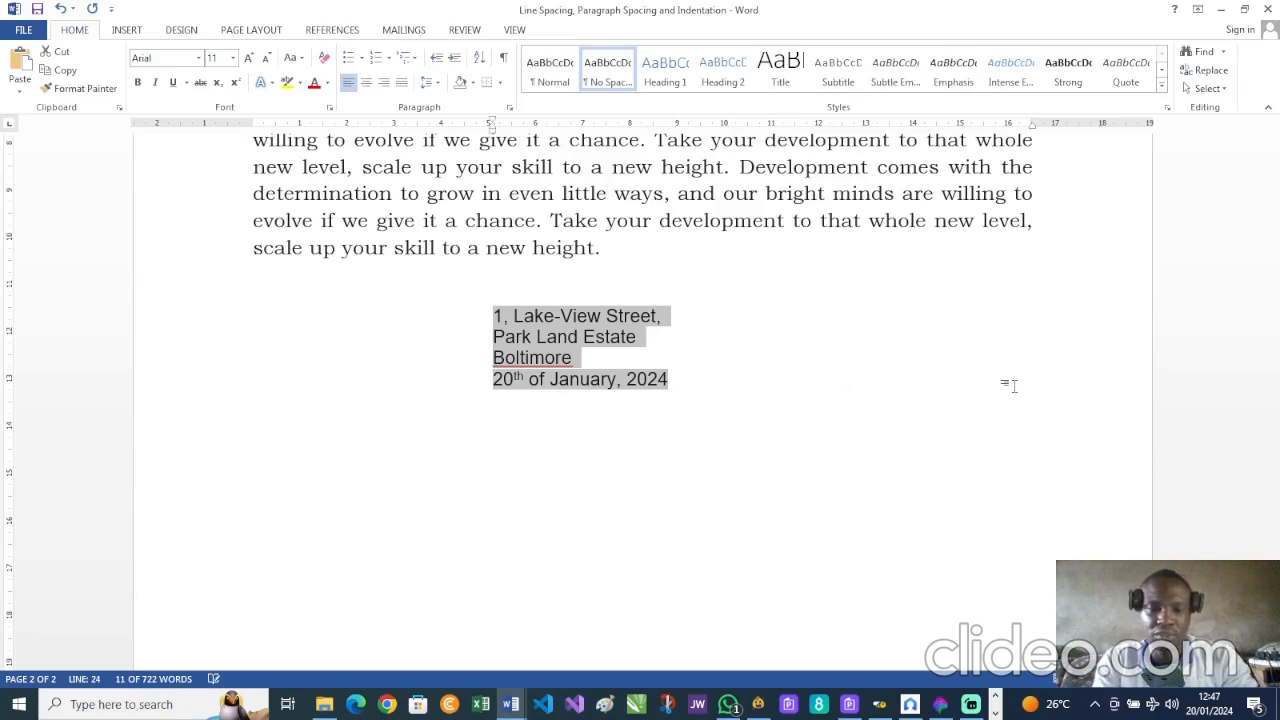
key("ctrl+shift+m")
key("ctrl+shift+m")
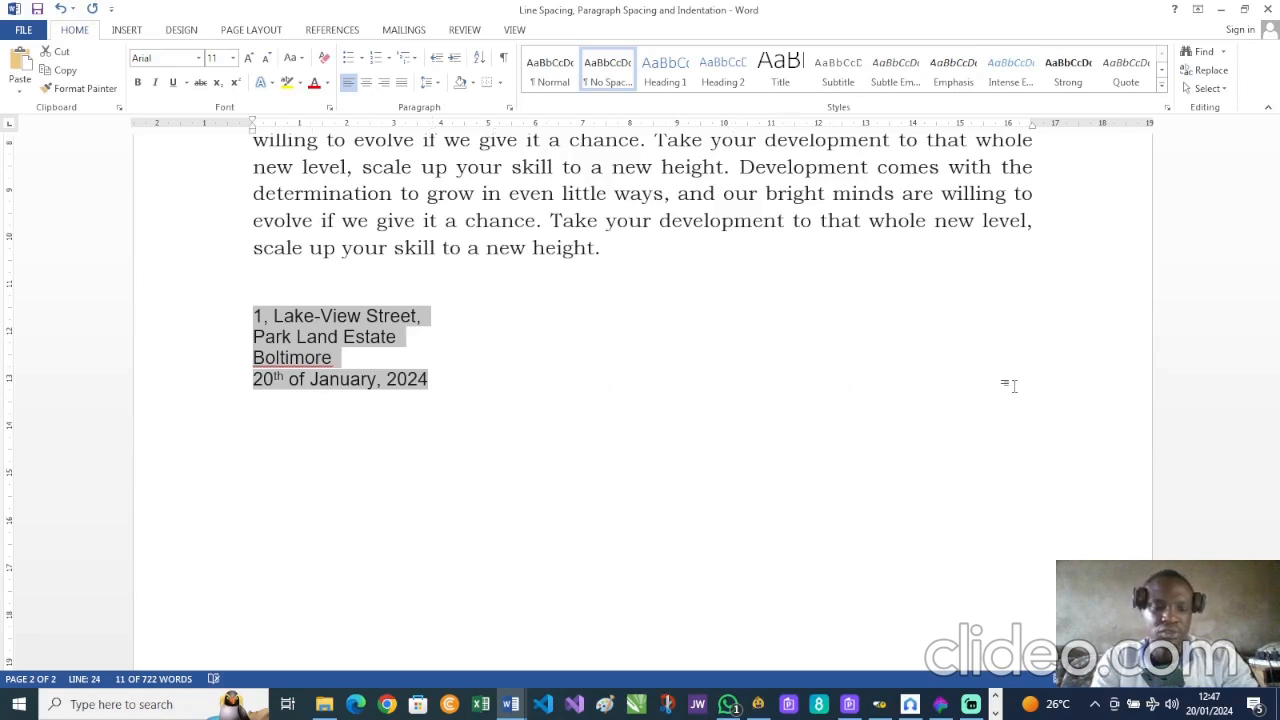
Indent the selected address block by four levels to about 5 cm, and remove those four levels again.
key("ctrl+m")
key("ctrl+m")
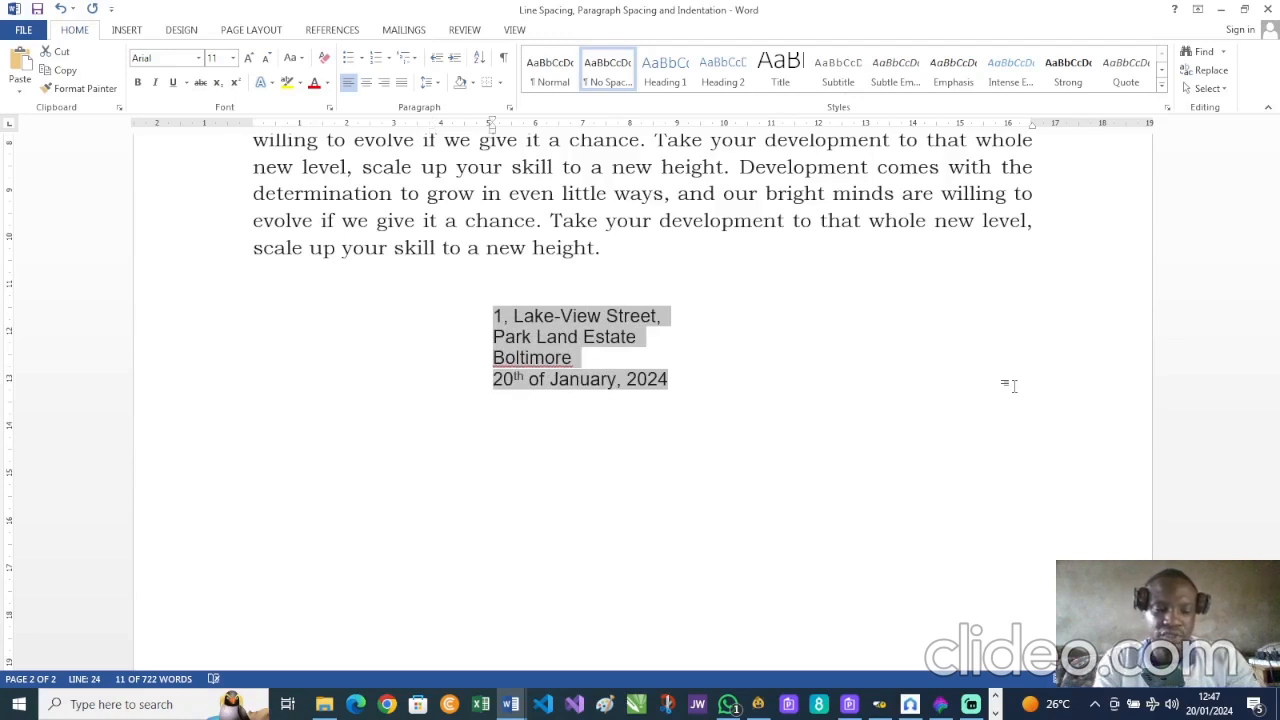
key("ctrl+shift+m")
key("ctrl+shift+m")
key("ctrl+shift+m")
key("ctrl+shift+m")
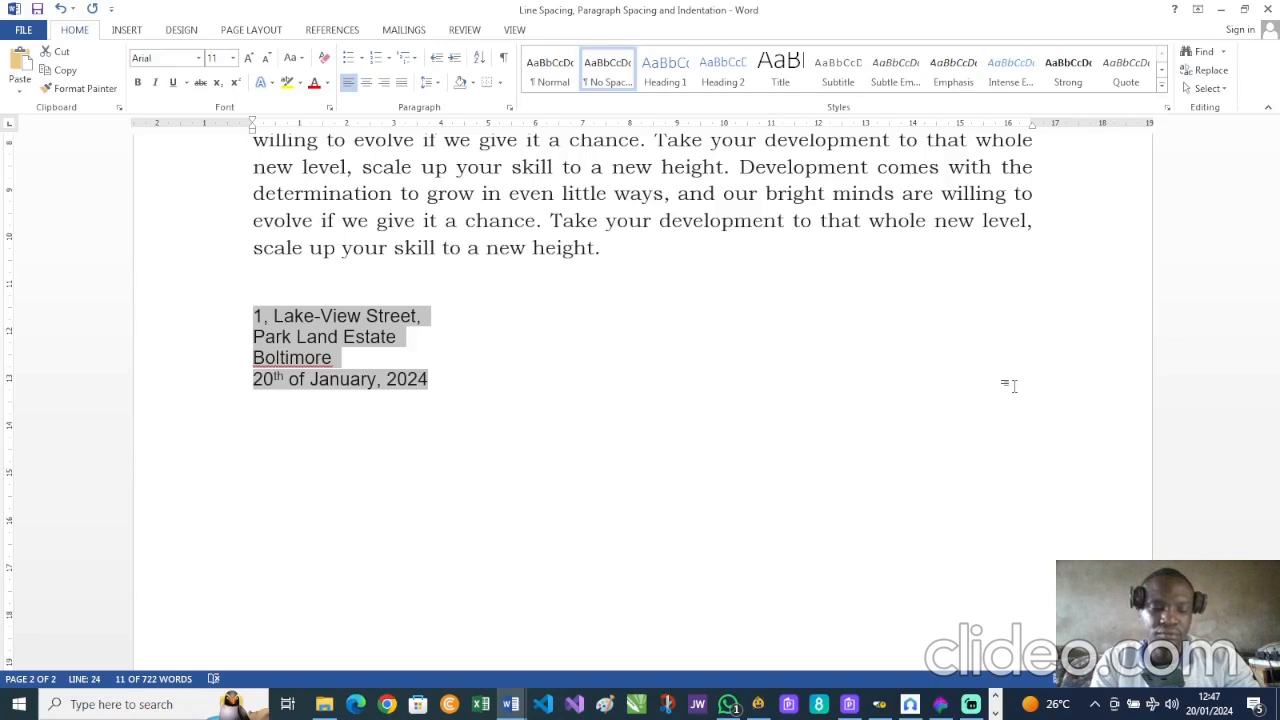
Indent the selected address and date lines by nine levels to about 11.4 cm.
key("Tab")
key("Tab")
key("Tab")
key("Tab")
key("Tab")
key("Tab")
key("Tab")
key("Tab")
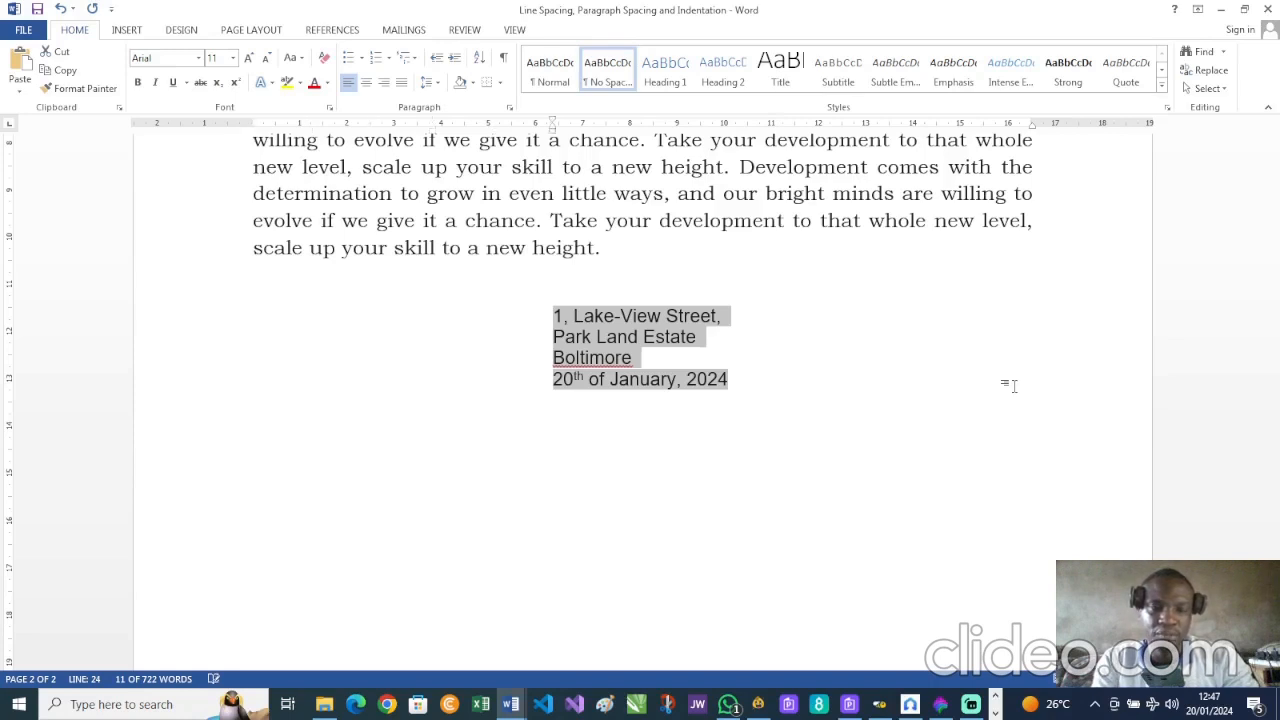
key("Tab")
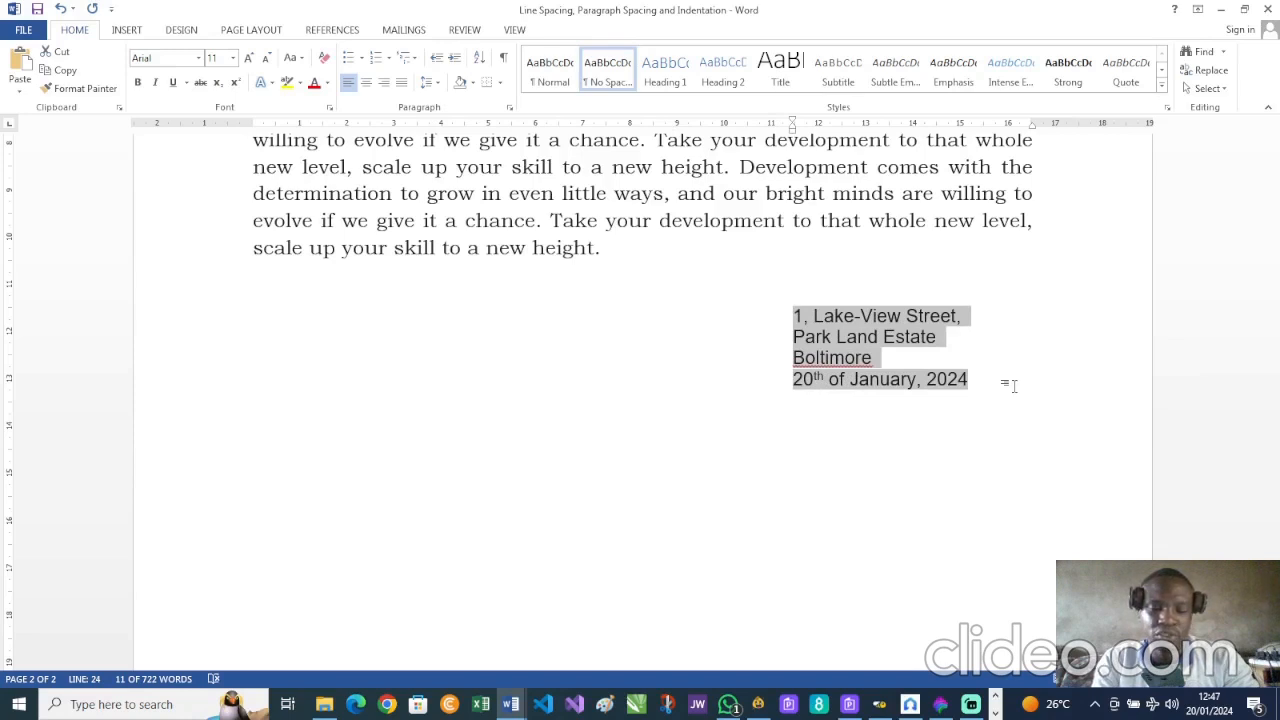
Remove all nine indent levels from the selected address and date lines.
key("shift+Tab")
key("shift+Tab")
key("shift+Tab")
key("shift+Tab")
key("shift+Tab")
key("shift+Tab")
key("shift+Tab")
key("shift+Tab")
key("shift+Tab")
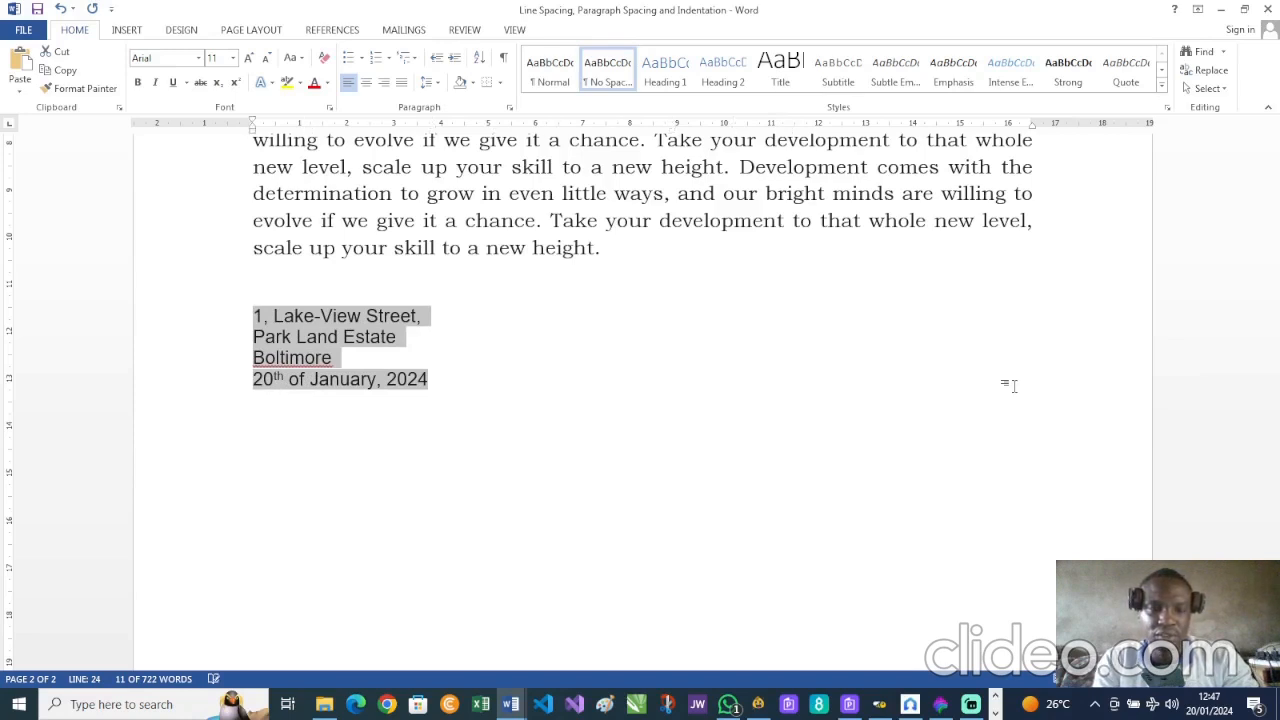
Indent the sample address block again by nine levels to about 11.4 cm.
key("Tab")
key("Tab")
key("Tab")
key("Tab")
key("Tab")
key("Tab")
key("Tab")
key("Tab")
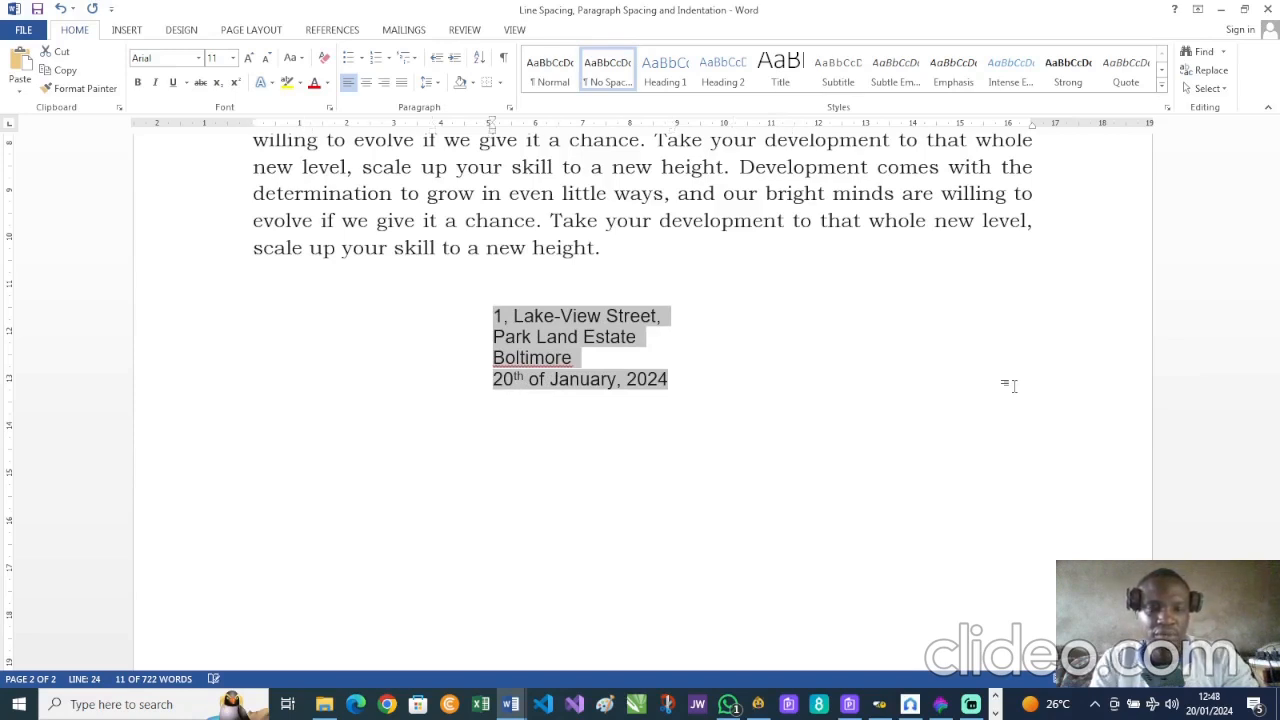
key("Tab")
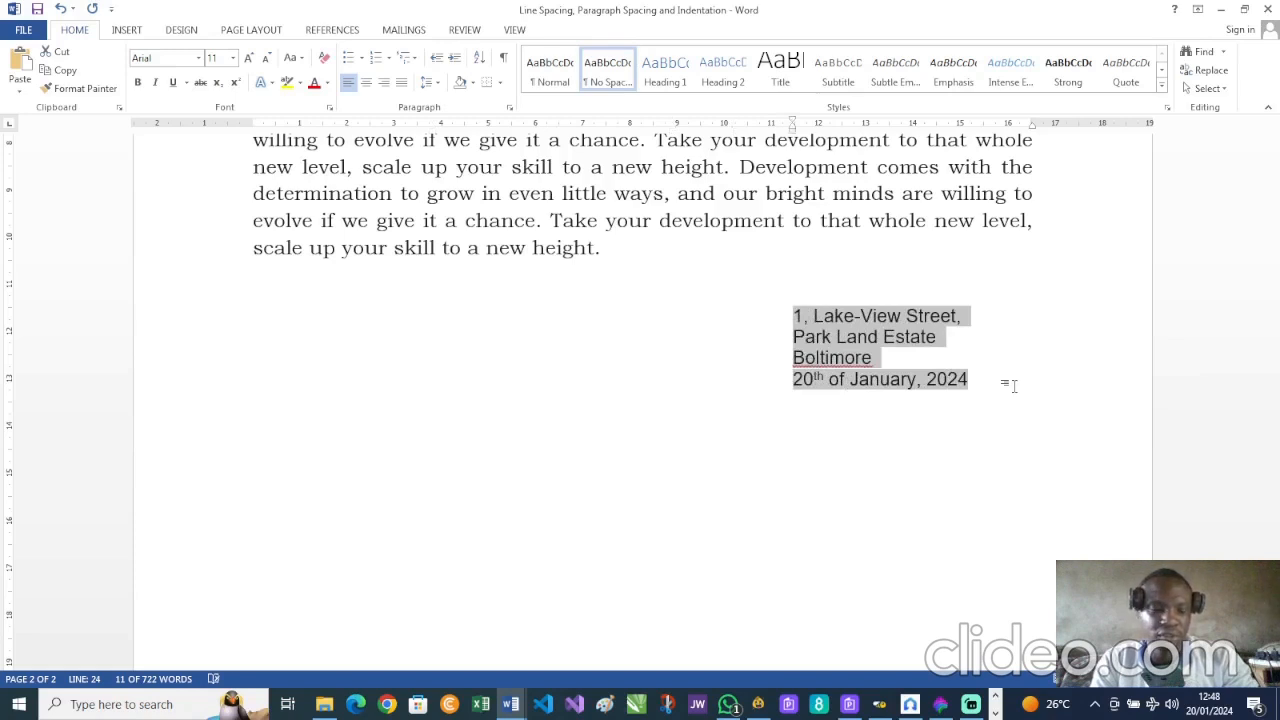
Reduce the indent of the sample address block to zero so it starts at the left margin.
key("shift+Tab")
key("shift+Tab")
key("shift+Tab")
key("shift+Tab")
key("shift+Tab")
key("shift+Tab")
key("shift+Tab")
key("shift+Tab")
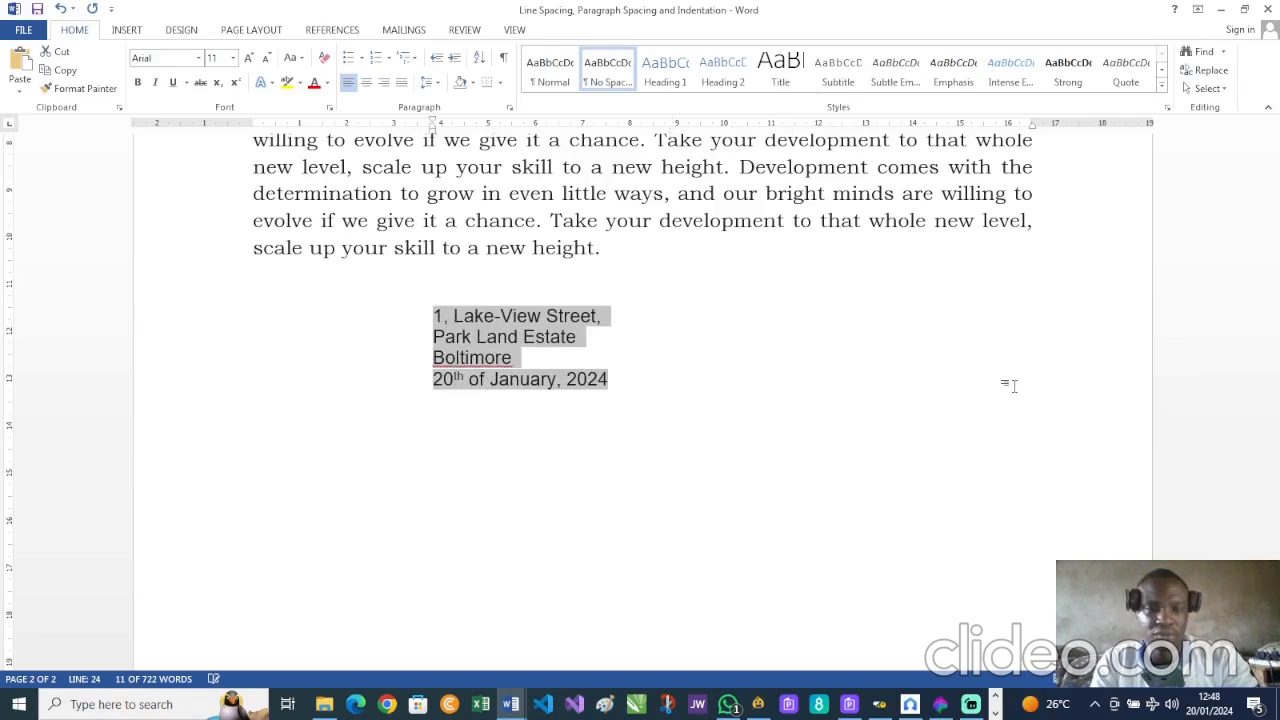
key("shift+Tab")
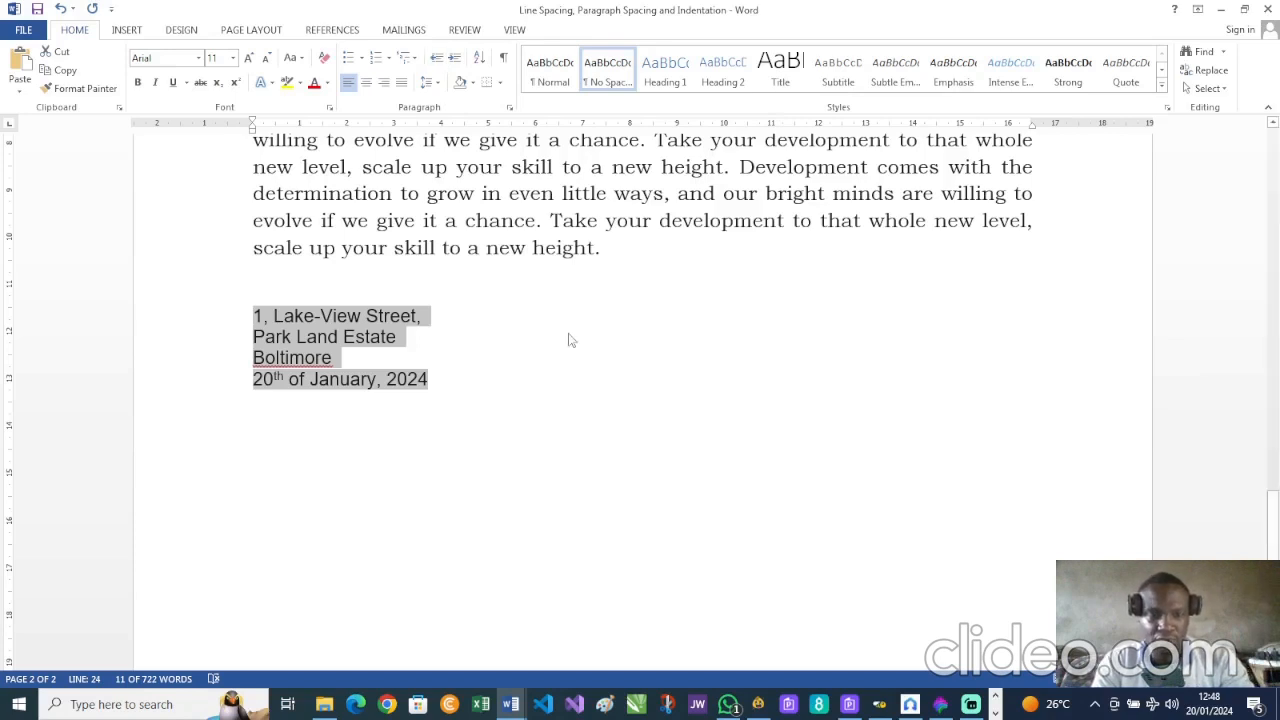
Add blank lines below the date line of the sample address.
left_click(502, 366)
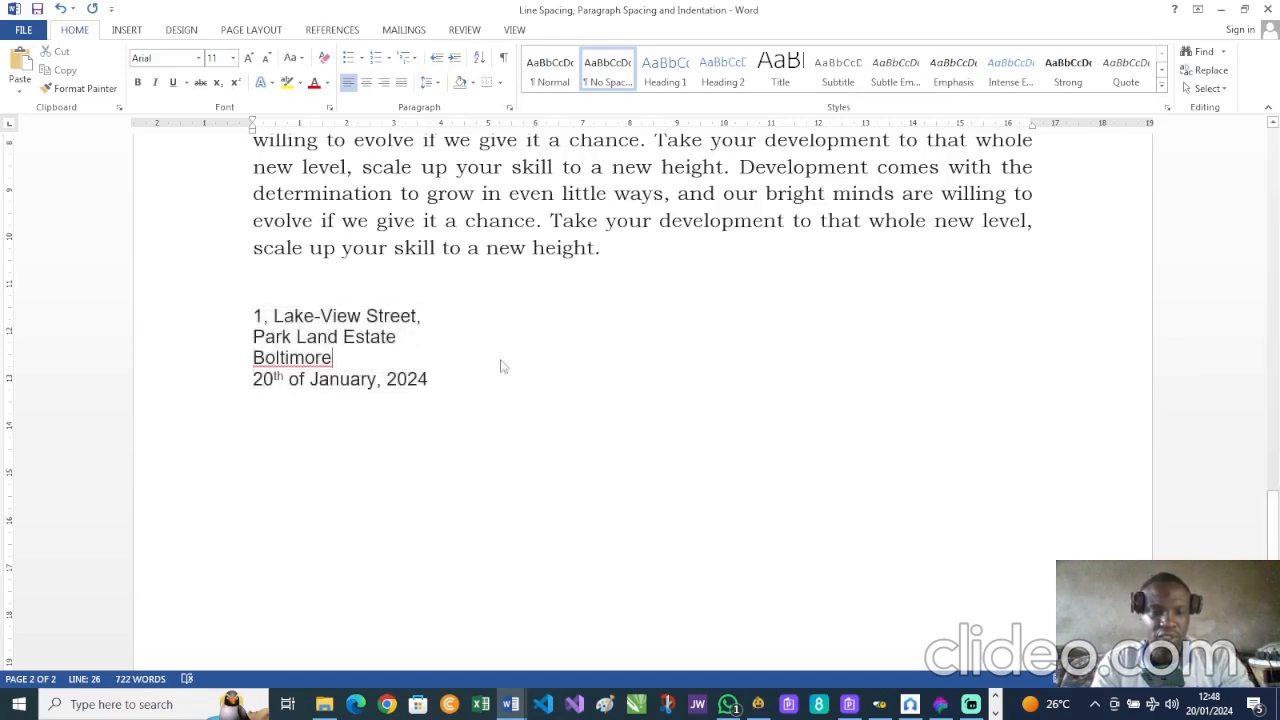
scroll(502, 366, "down", 1)
left_click(442, 322)
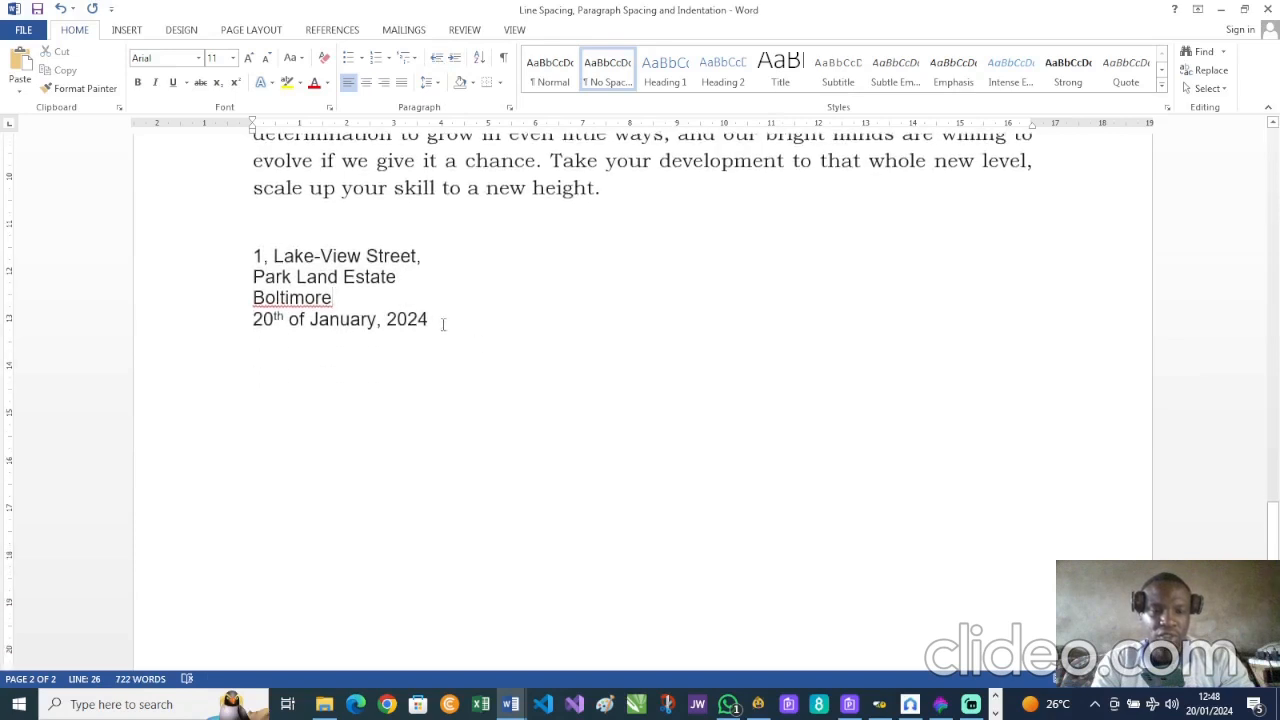
key("Return")
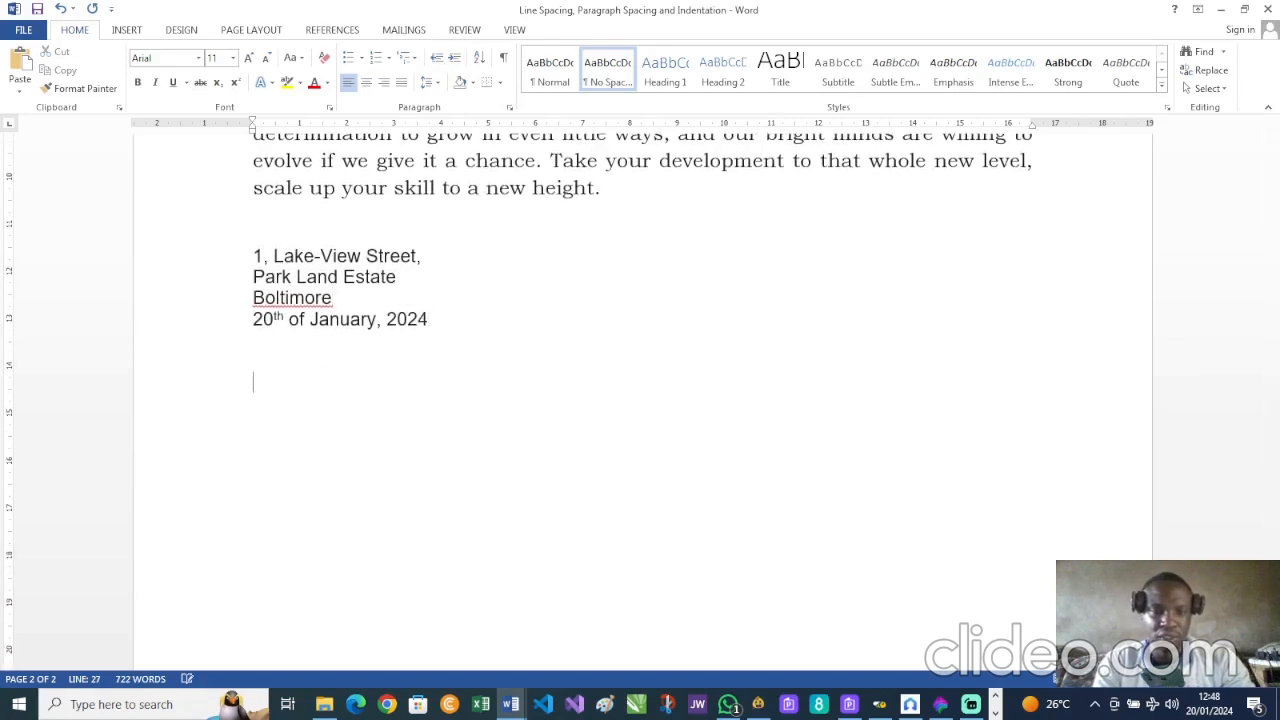
Copy the final two sentences of the justified paragraph, starting at "Development comes with the determination", and paste them two lines below the date.
scroll(416, 246, "up", 3)
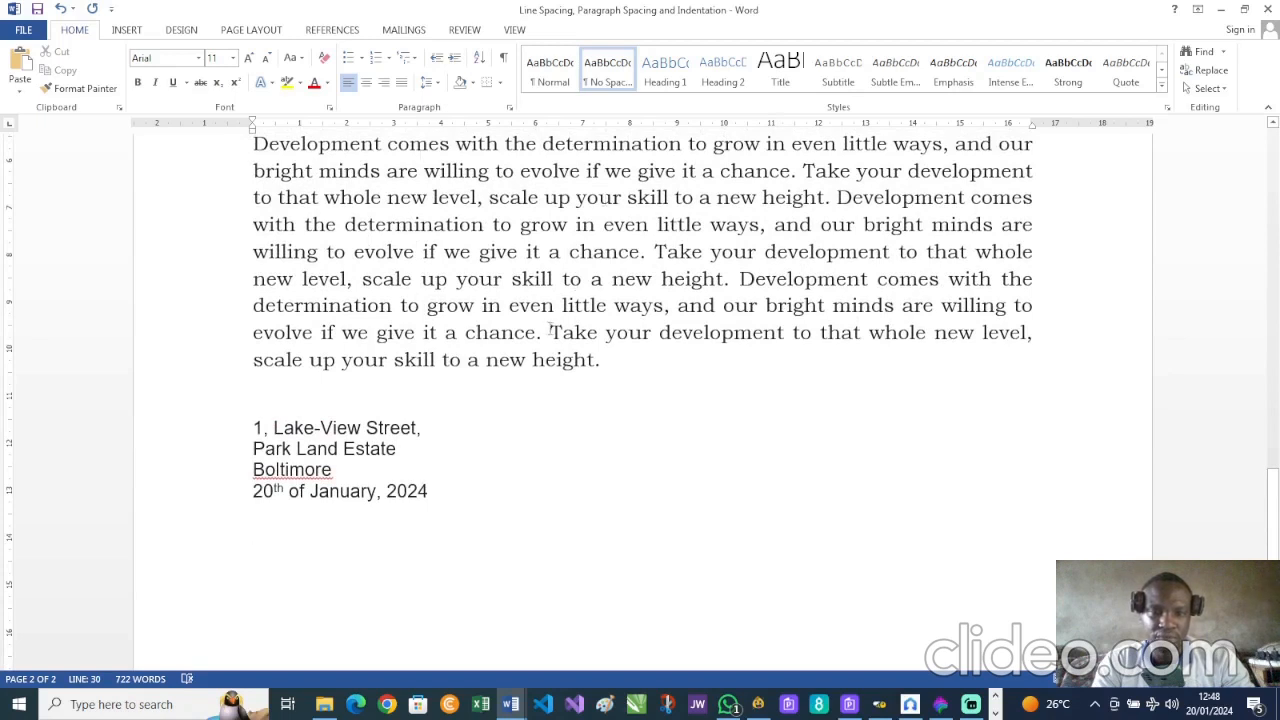
left_click_drag(740, 278, 651, 364)
key("ctrl+c")
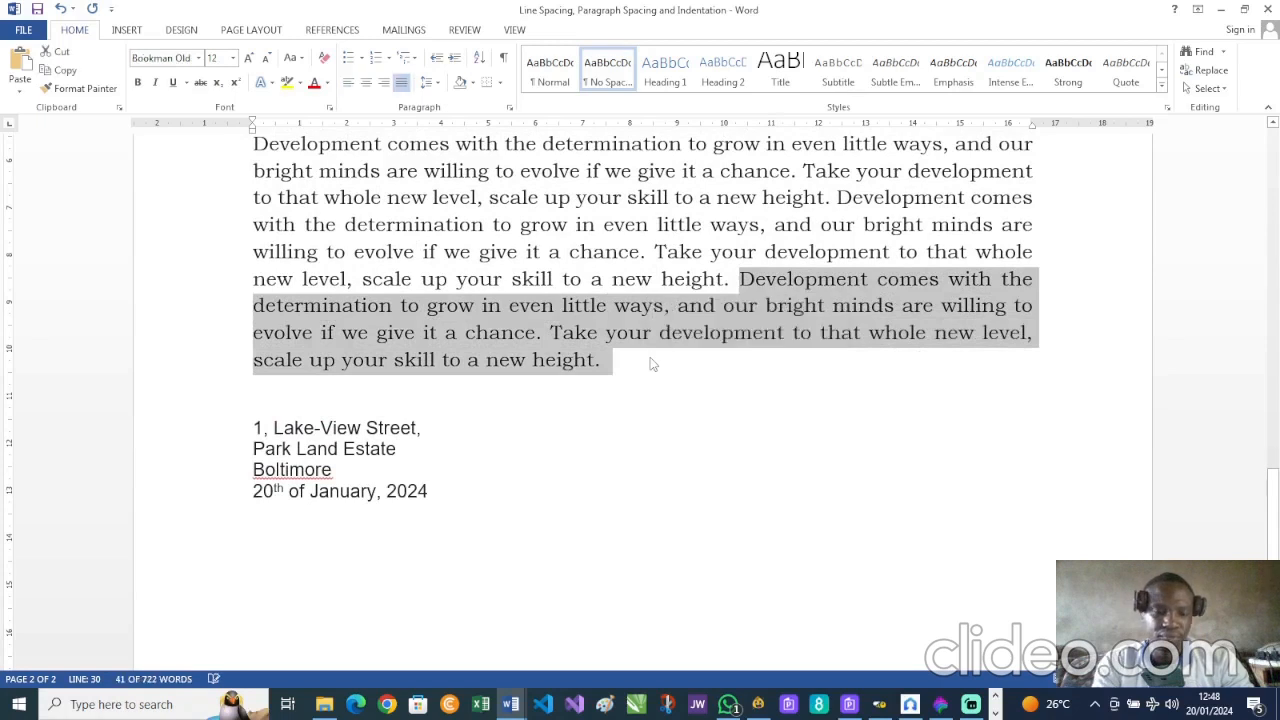
scroll(651, 360, "down", 3)
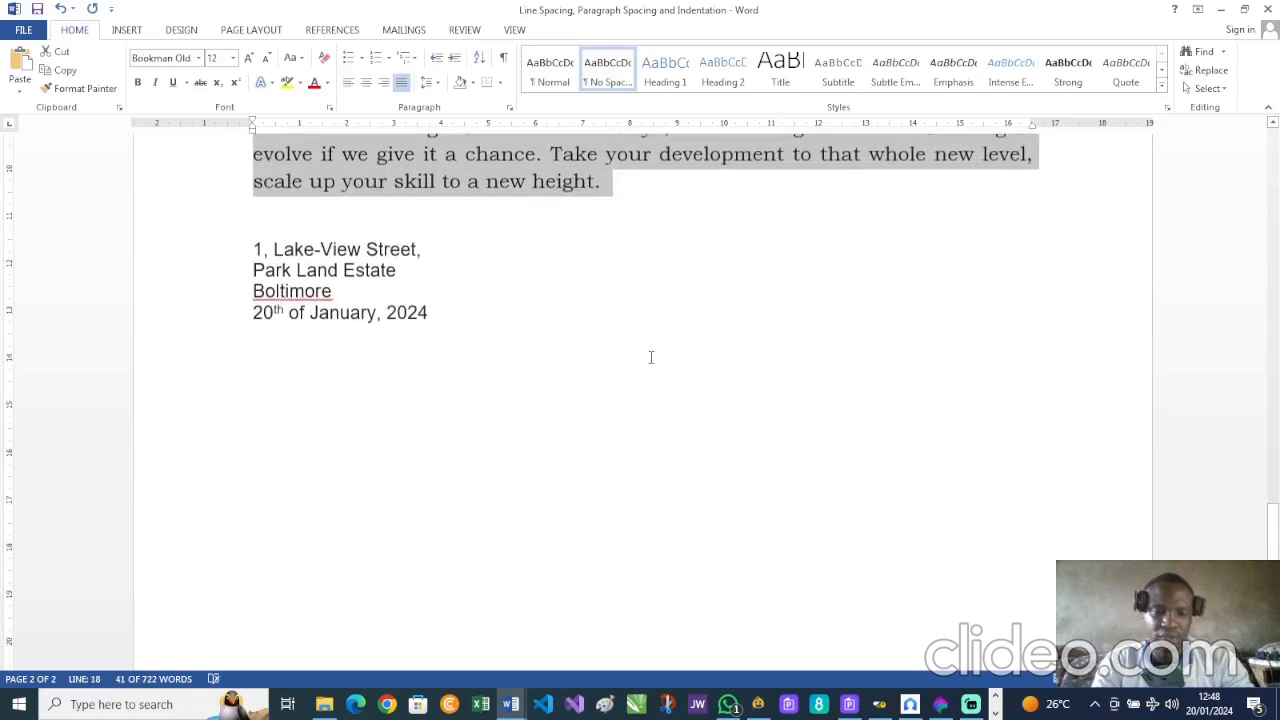
left_click(494, 317)
key("Return")
key("Return")
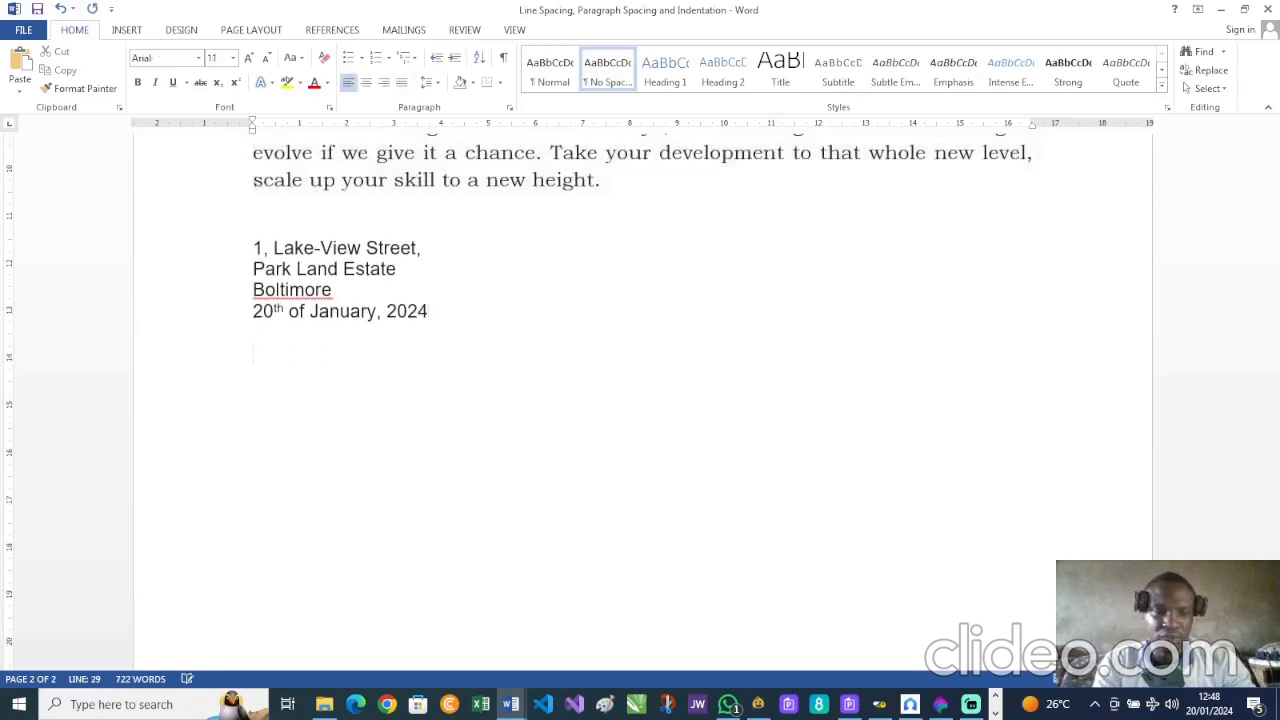
scroll(640, 400, "down", 2)
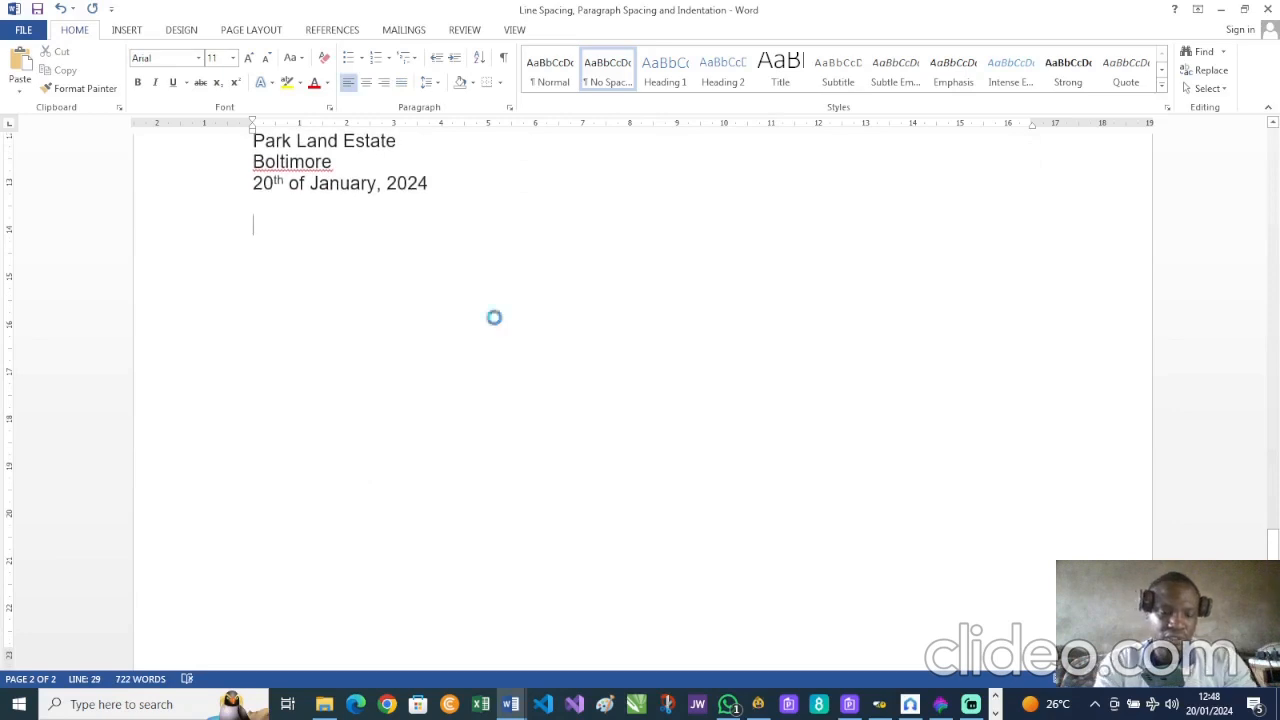
key("ctrl+v")
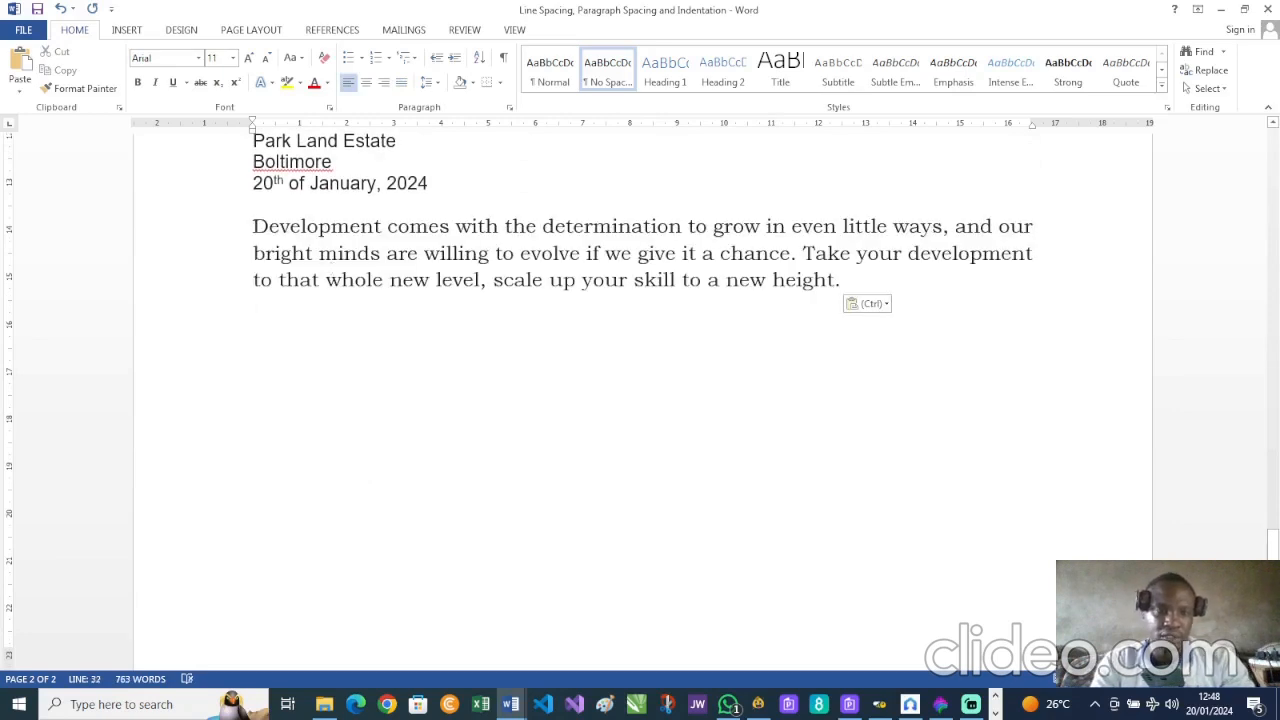
Enclose the pasted "Development comes with the determination" paragraph in double quotation marks.
type("\"")
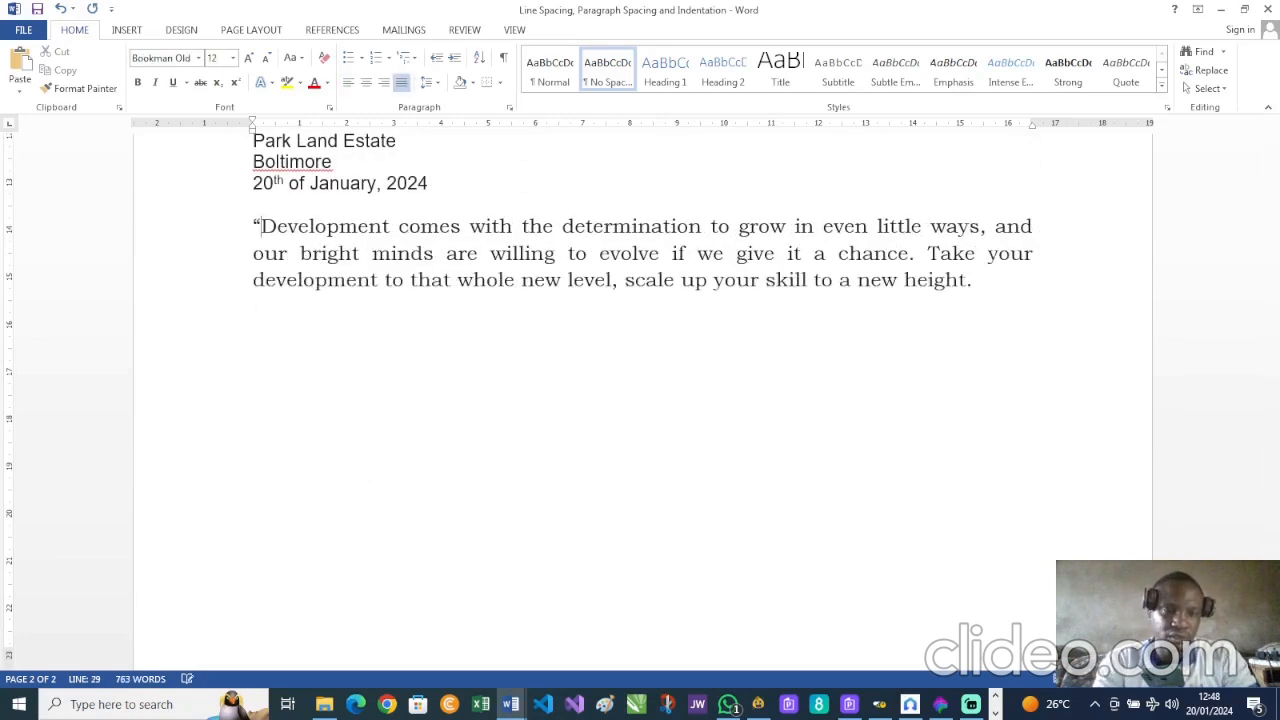
left_click(972, 281)
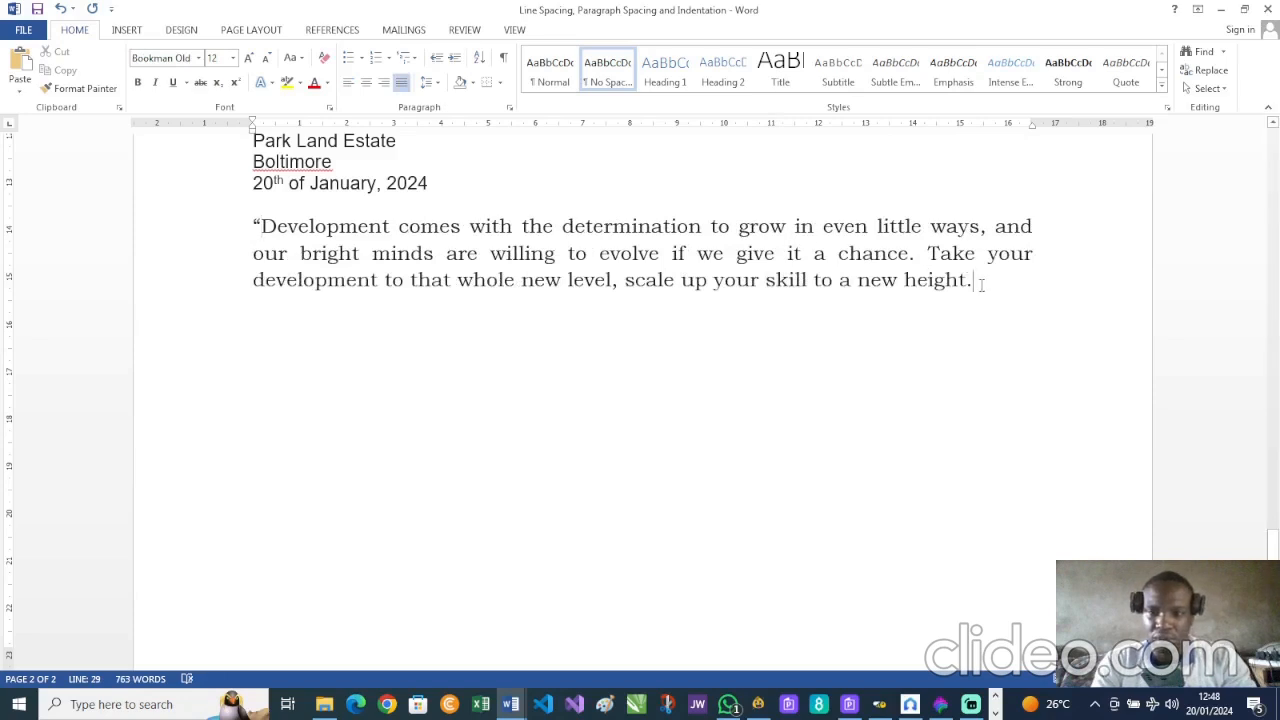
type("\"")
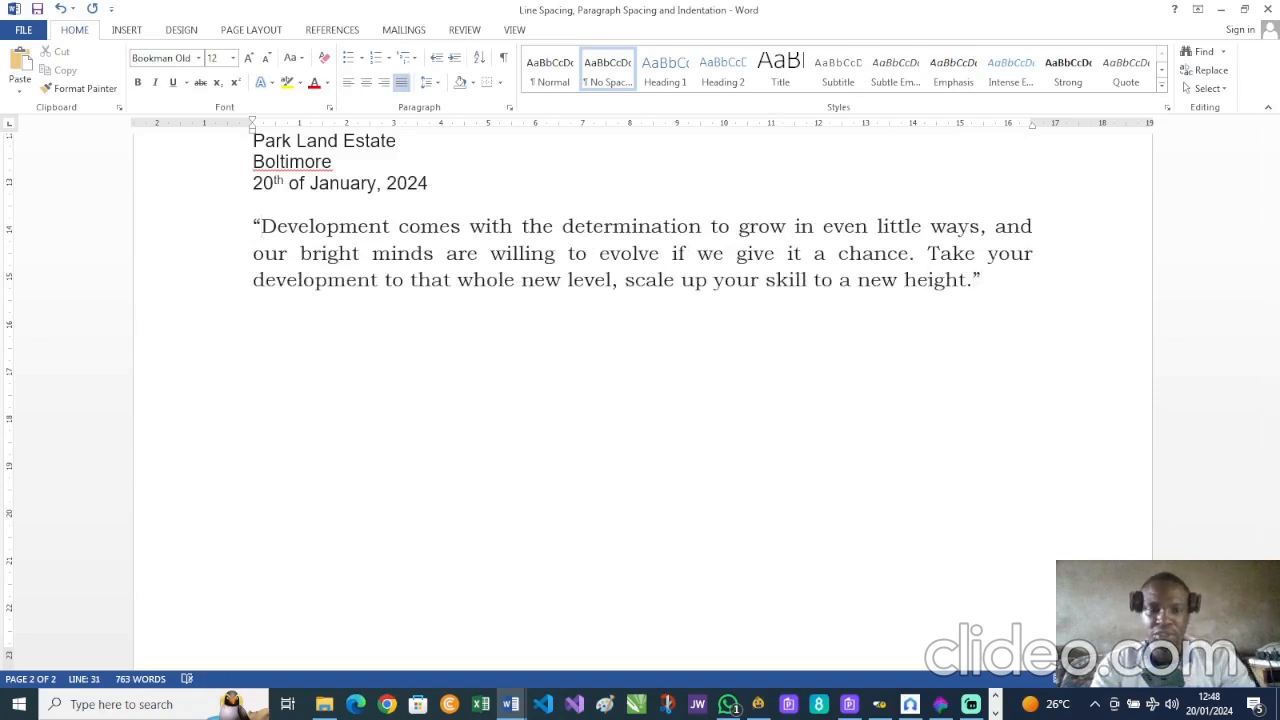
Paste the copied paragraph again below the quotation, and indent the quoted paragraph's left side to about 3.8 cm.
key("ctrl+v")
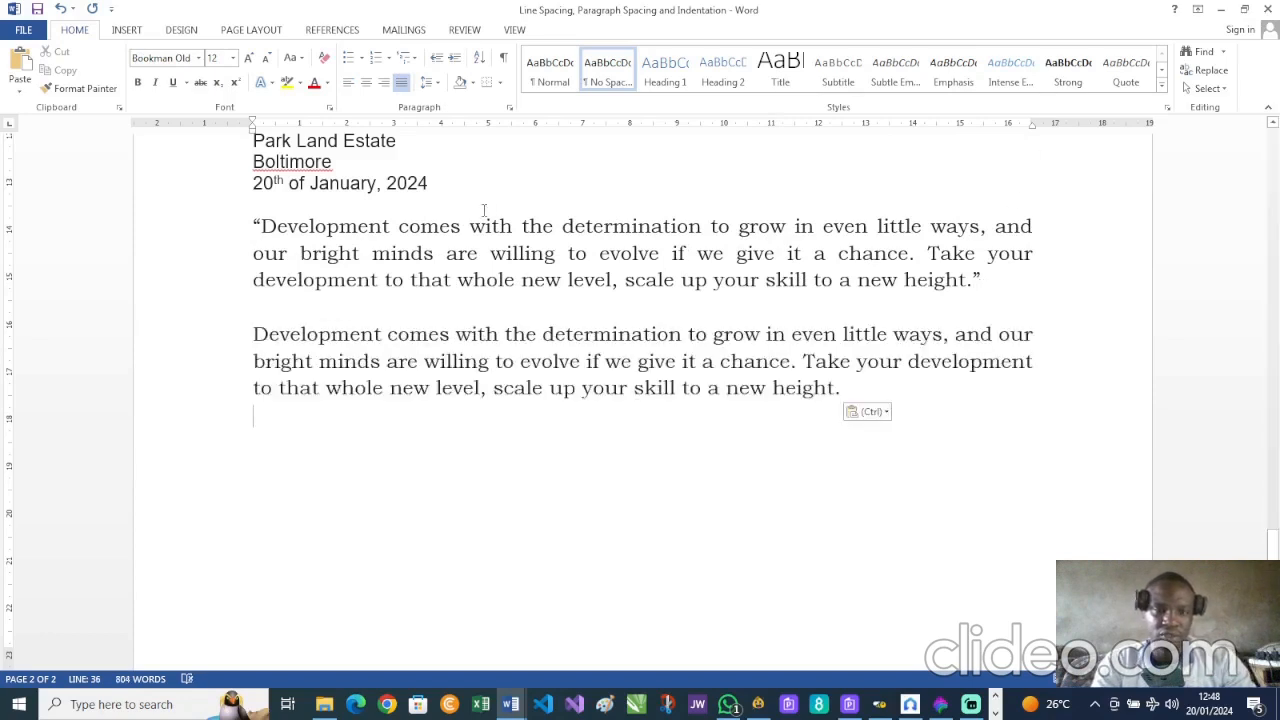
left_click_drag(253, 228, 985, 293)
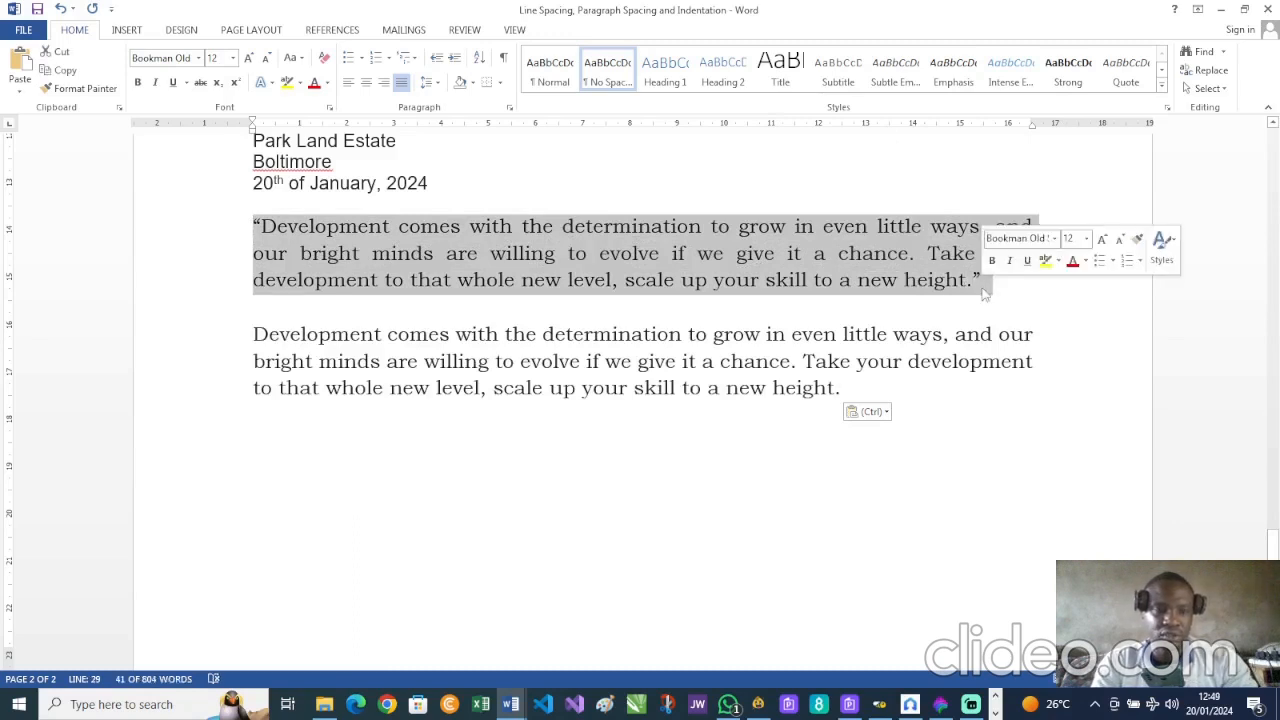
key("Tab")
key("Tab")
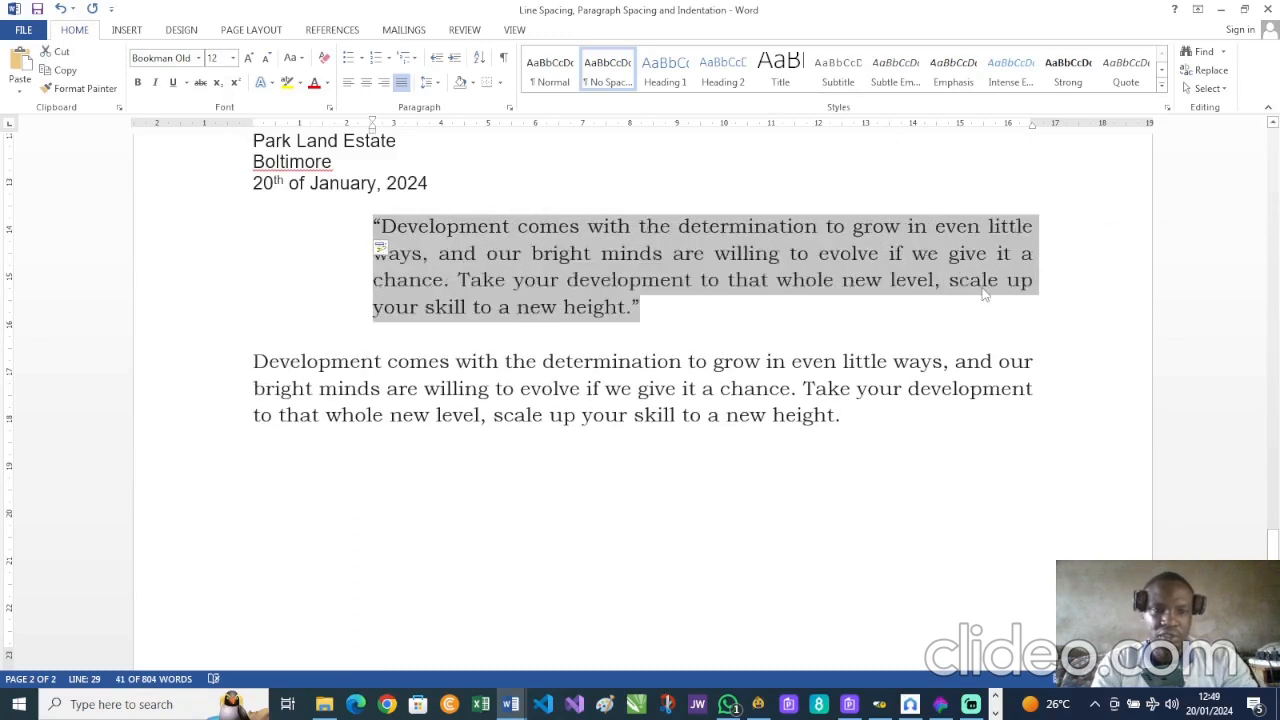
key("Tab")
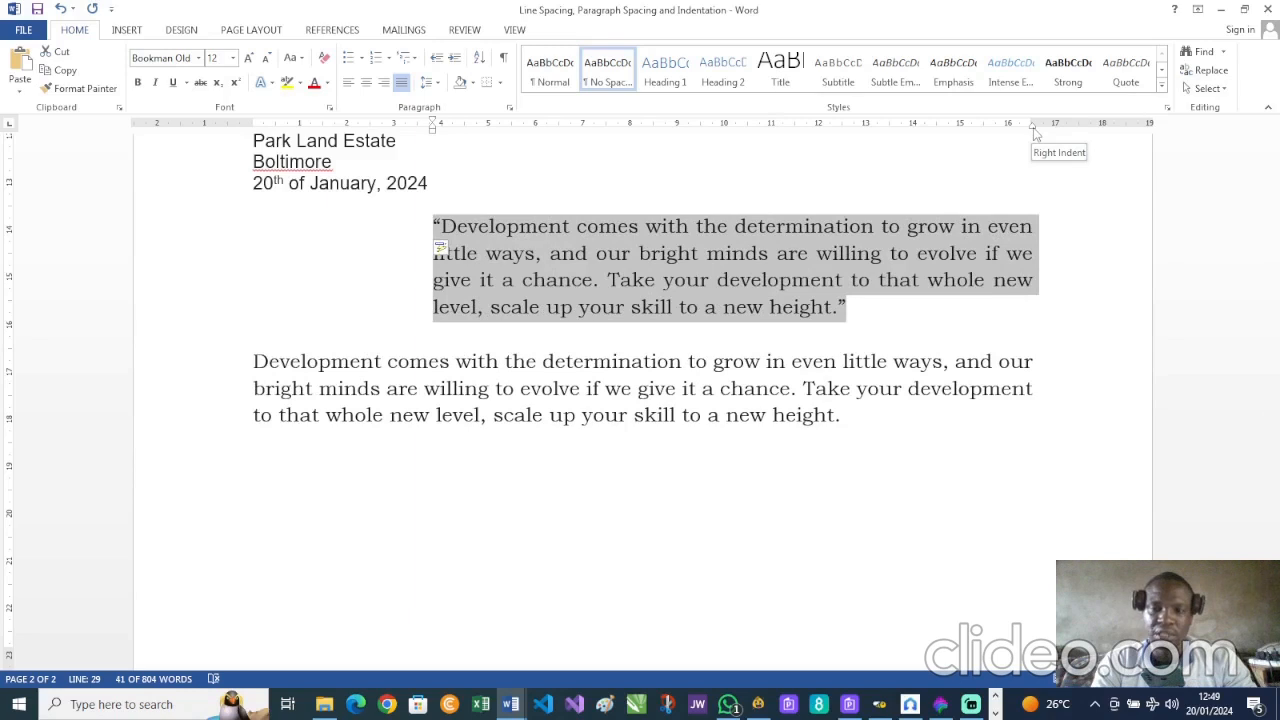
Pull the quoted paragraph's right indent in to about the 12.8 cm ruler mark and italicize the quotation.
left_click_drag(1034, 130, 857, 136)
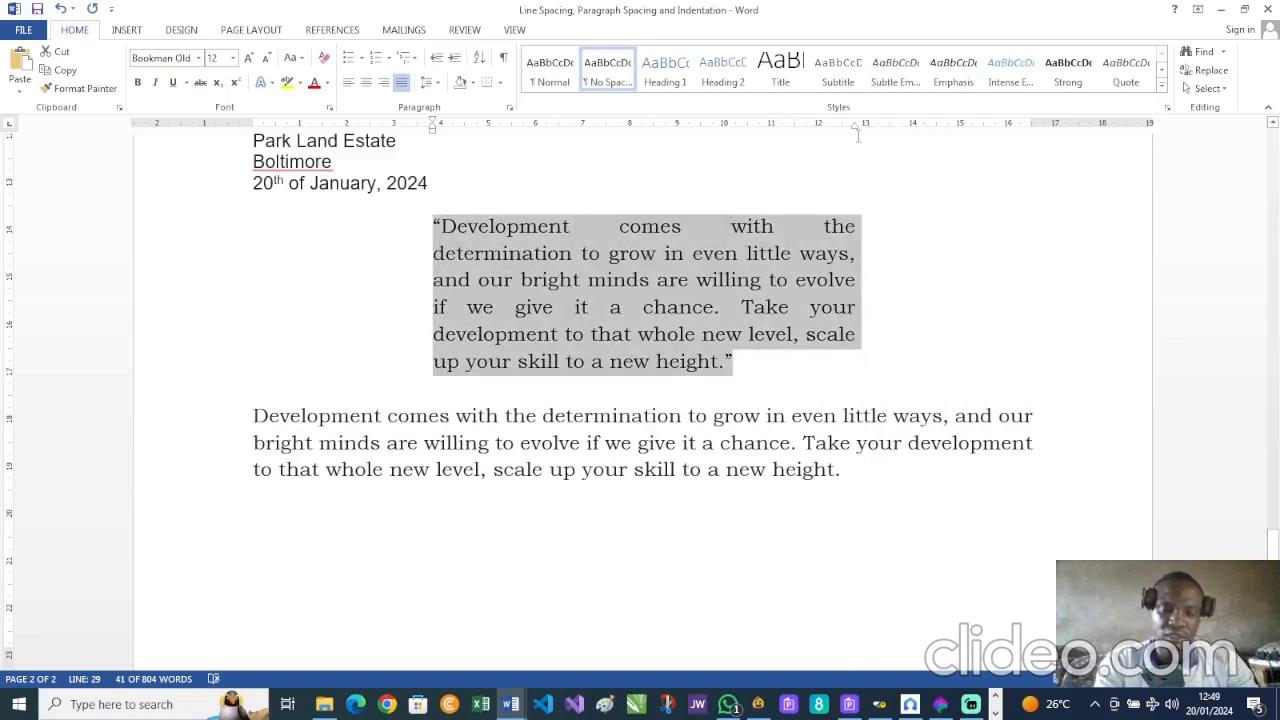
key("ctrl+i")
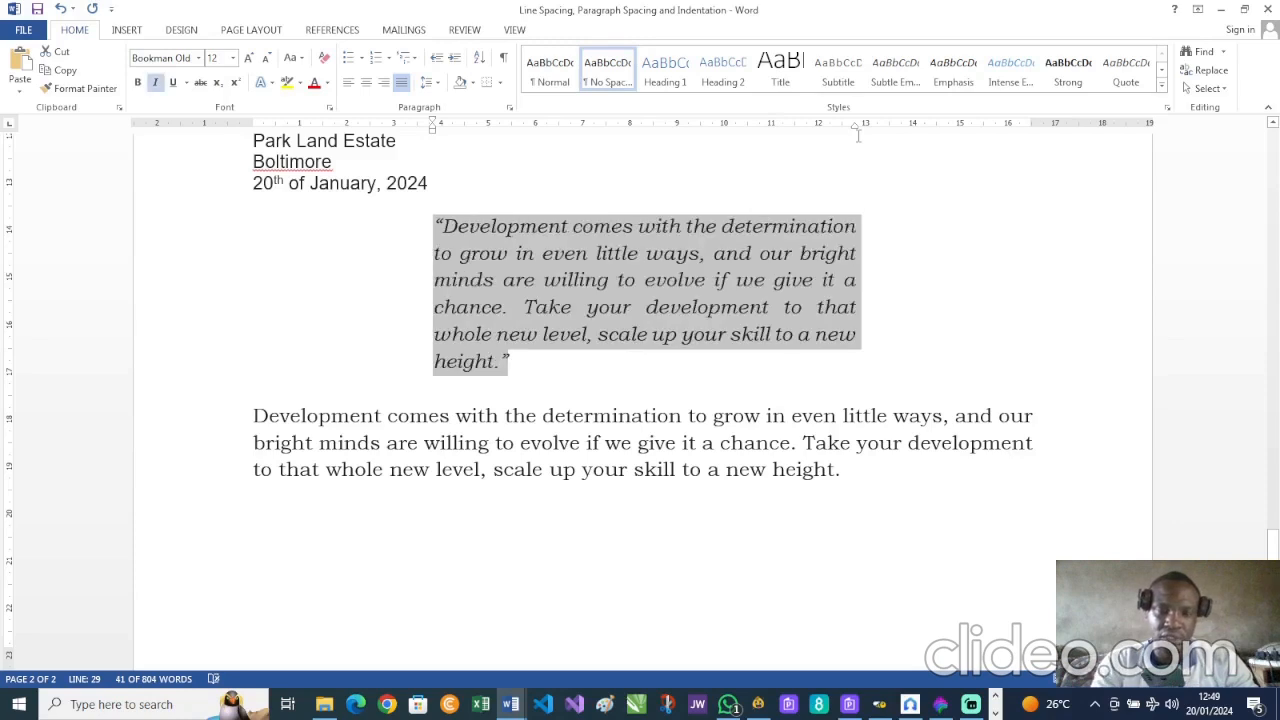
left_click(879, 339)
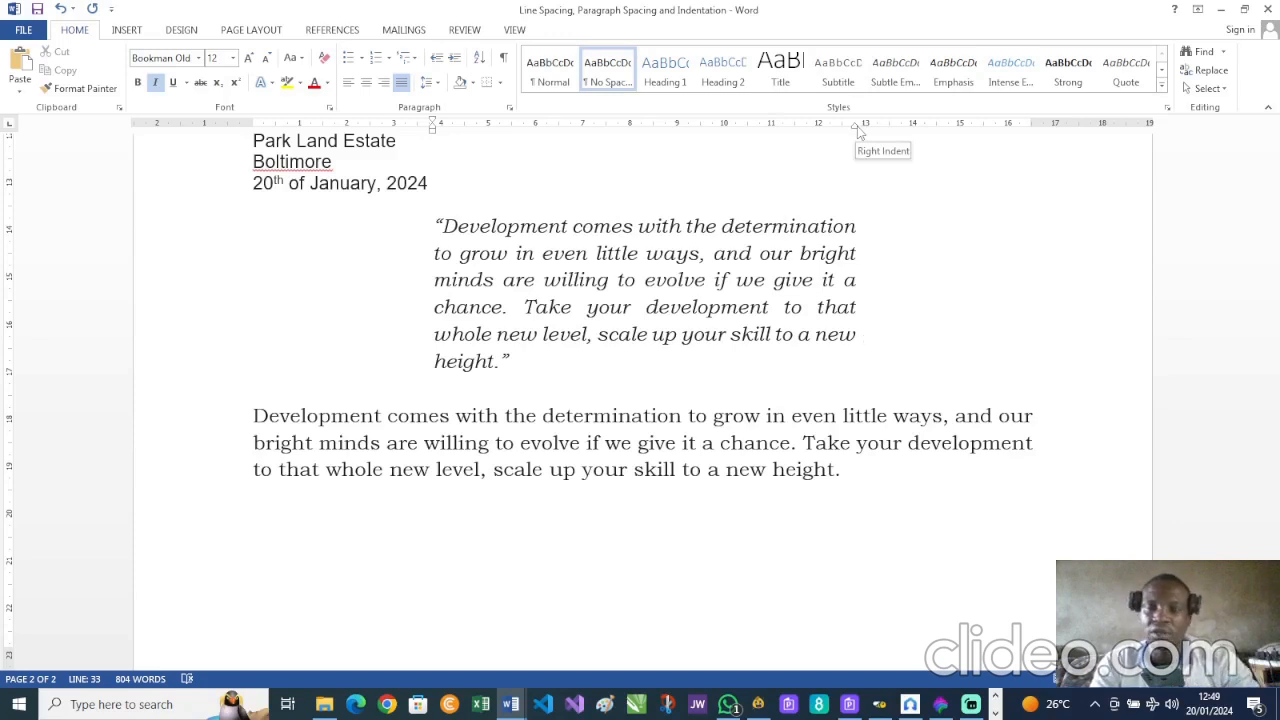
left_click(538, 415)
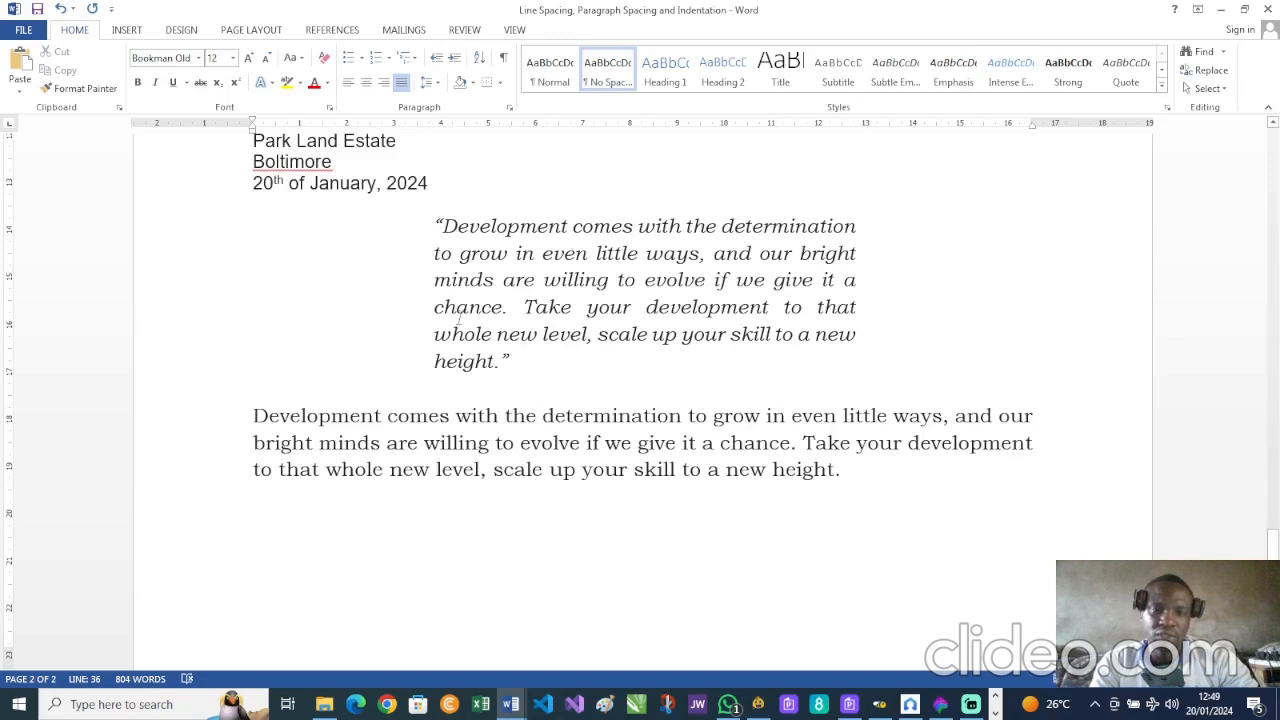
Add an extra blank line below the italic quotation, with its left indent removed.
left_click(524, 364)
key("Return")
key("Return")
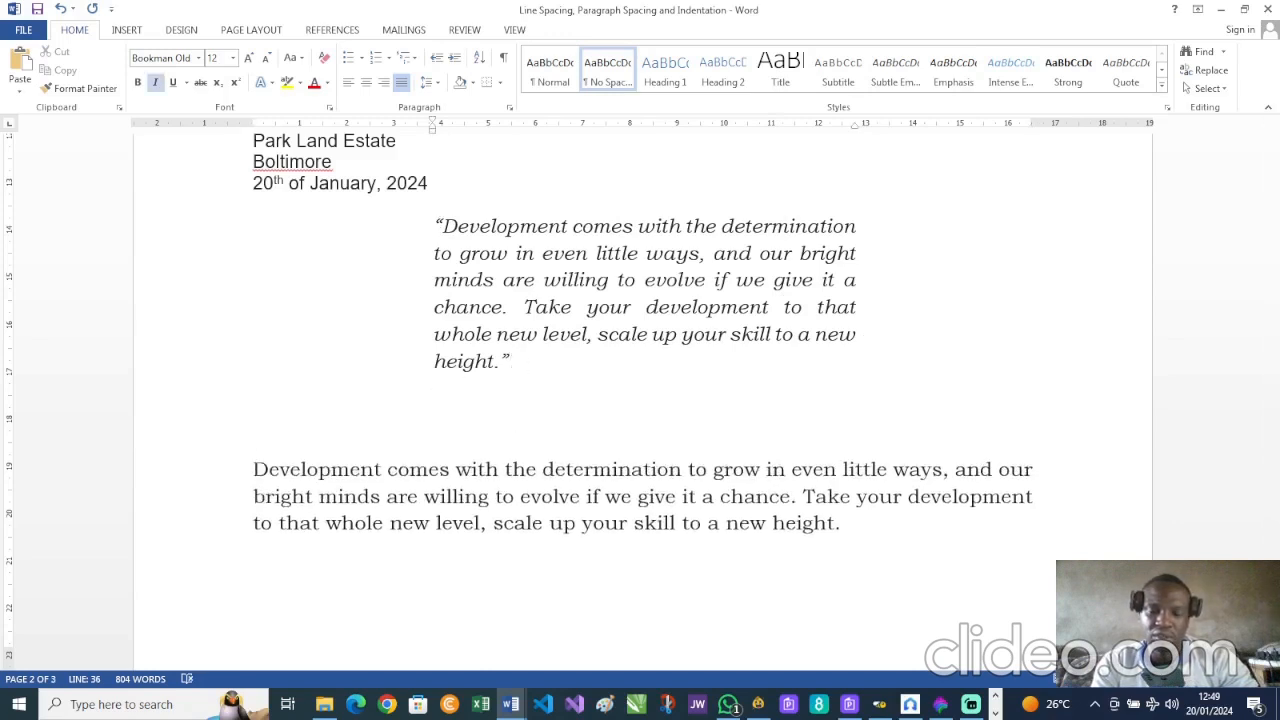
key("BackSpace")
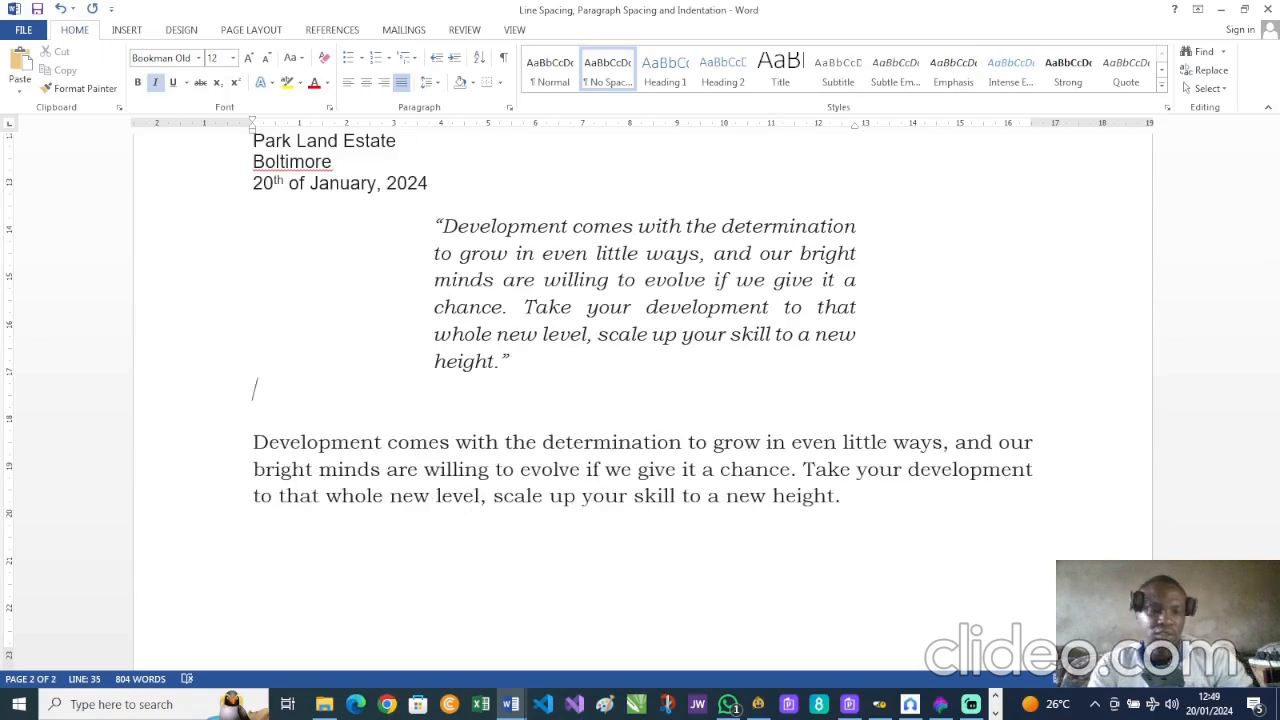
Add the line "Task:" below the final unquoted paragraph, separated from it by a blank line.
scroll(524, 368, "up", 20)
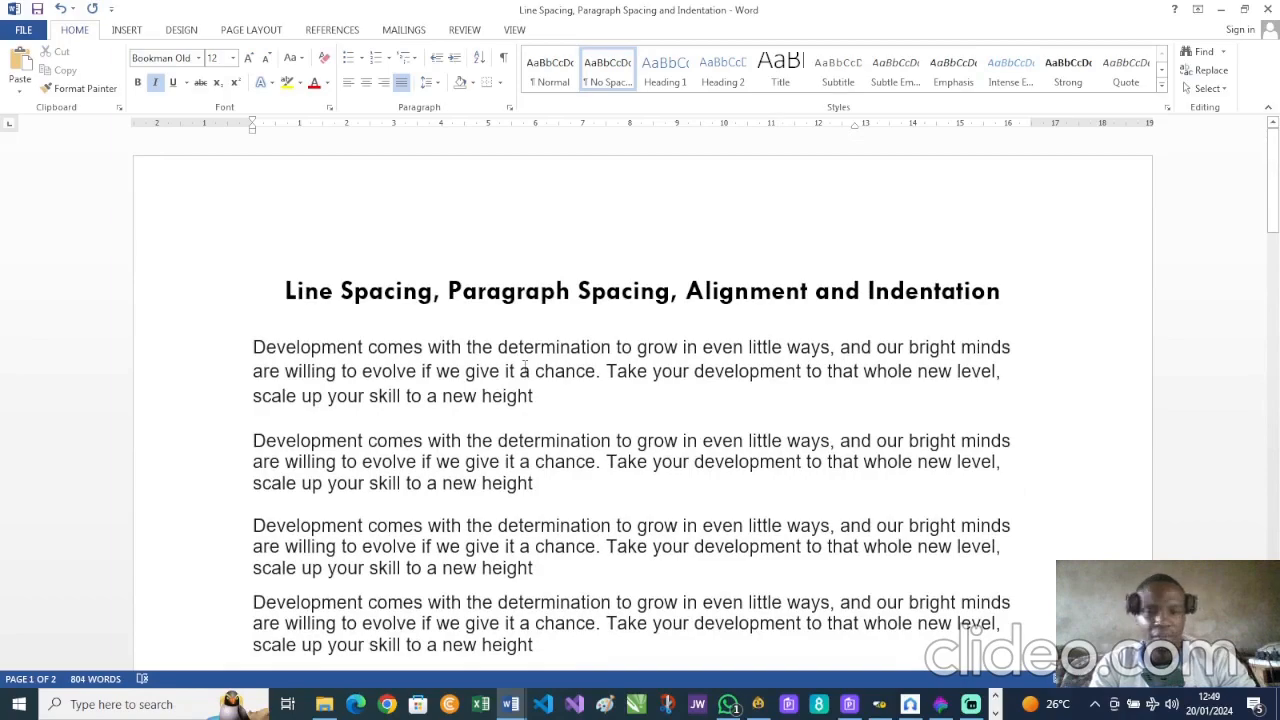
scroll(524, 368, "down", 15)
scroll(524, 368, "down", 15)
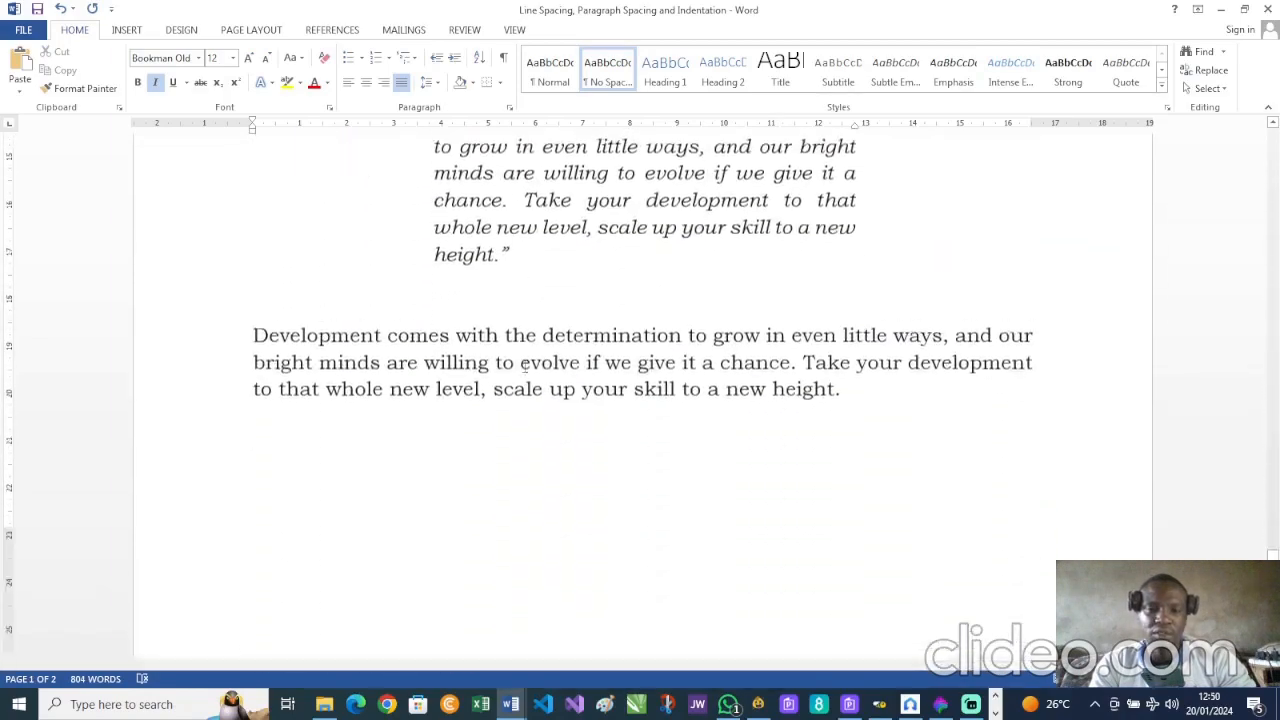
scroll(524, 366, "down", 1)
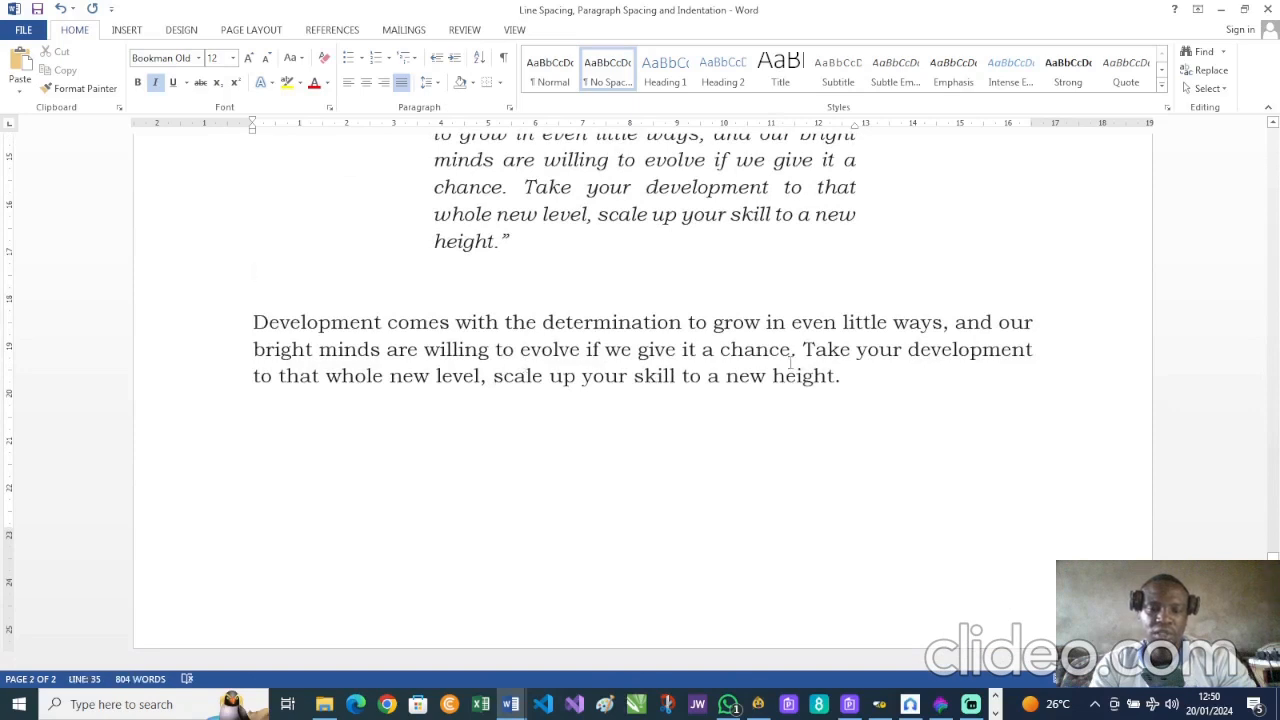
left_click(862, 380)
key("Return")
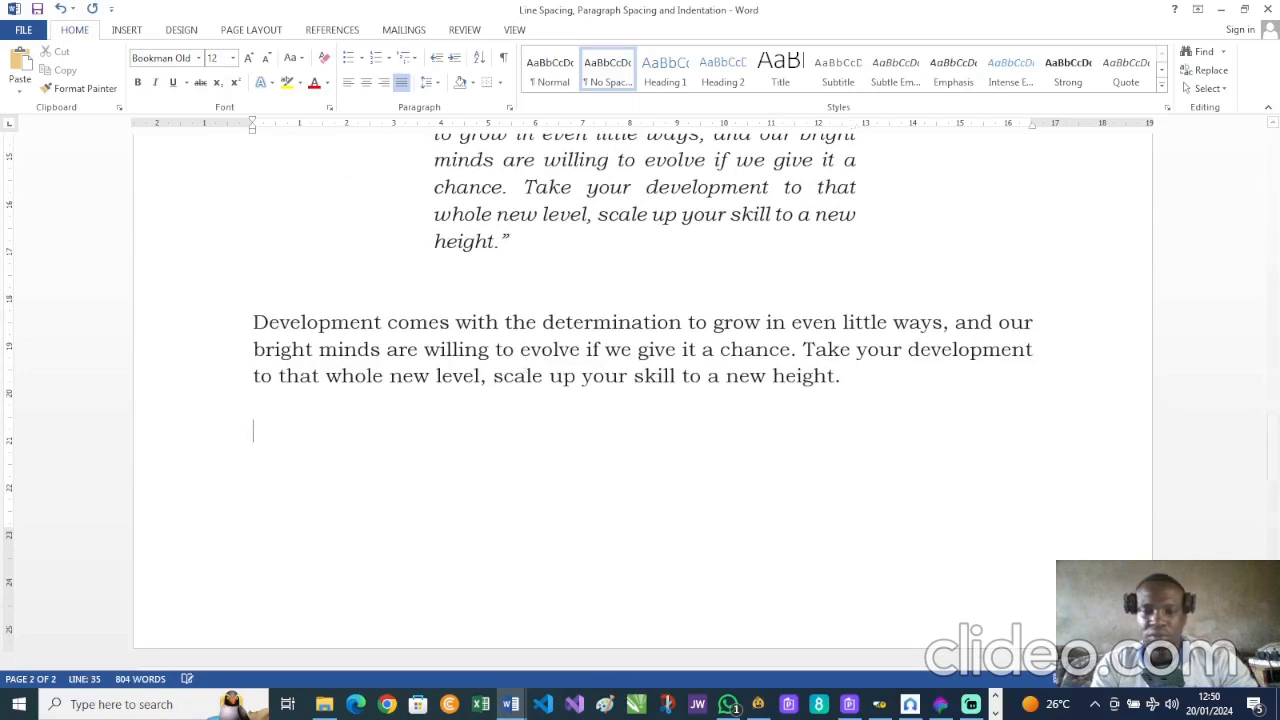
type("Tas")
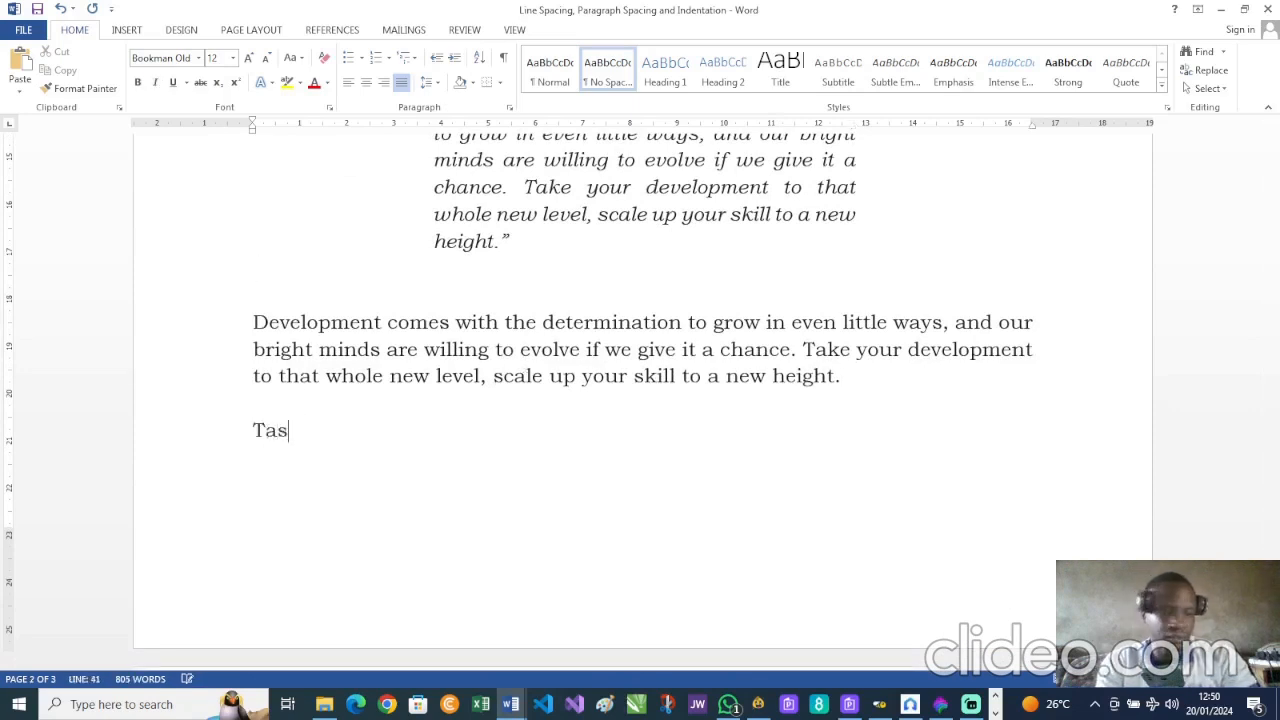
type("k:")
key("Return")
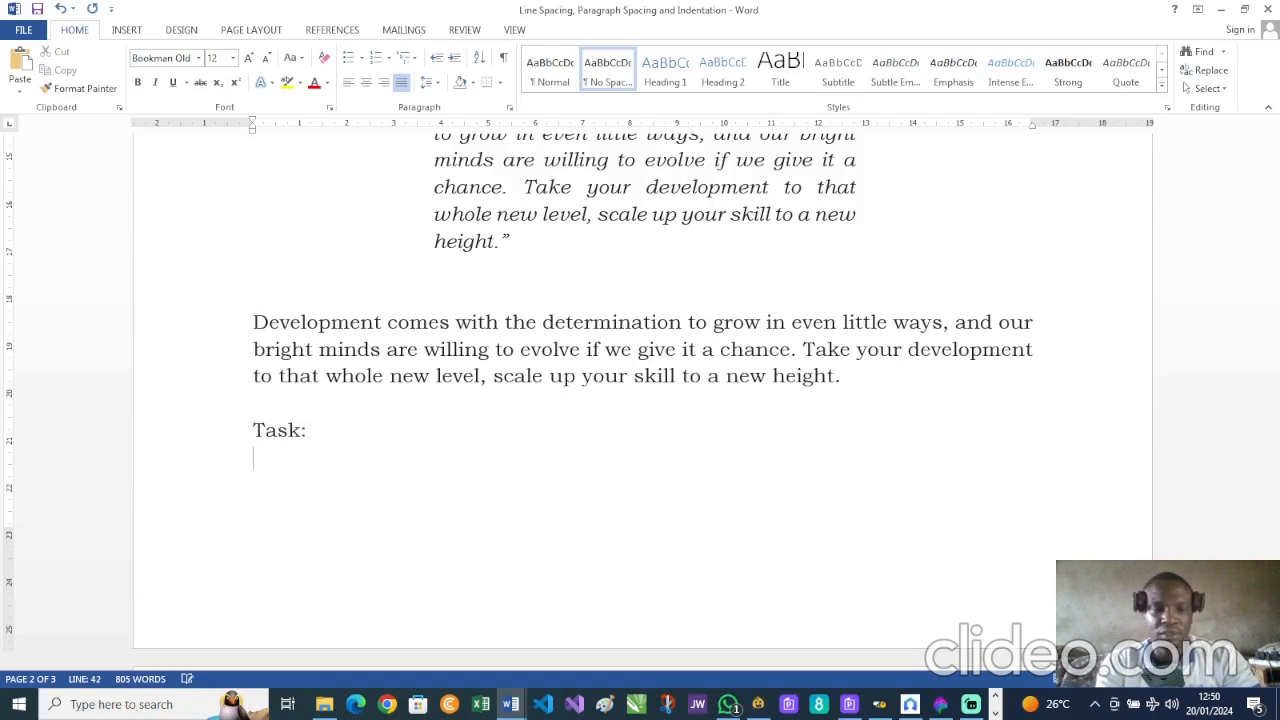
Write "Write a letter with an address position on the right hand of your page with left alignment." under "Task:".
type("Wri")
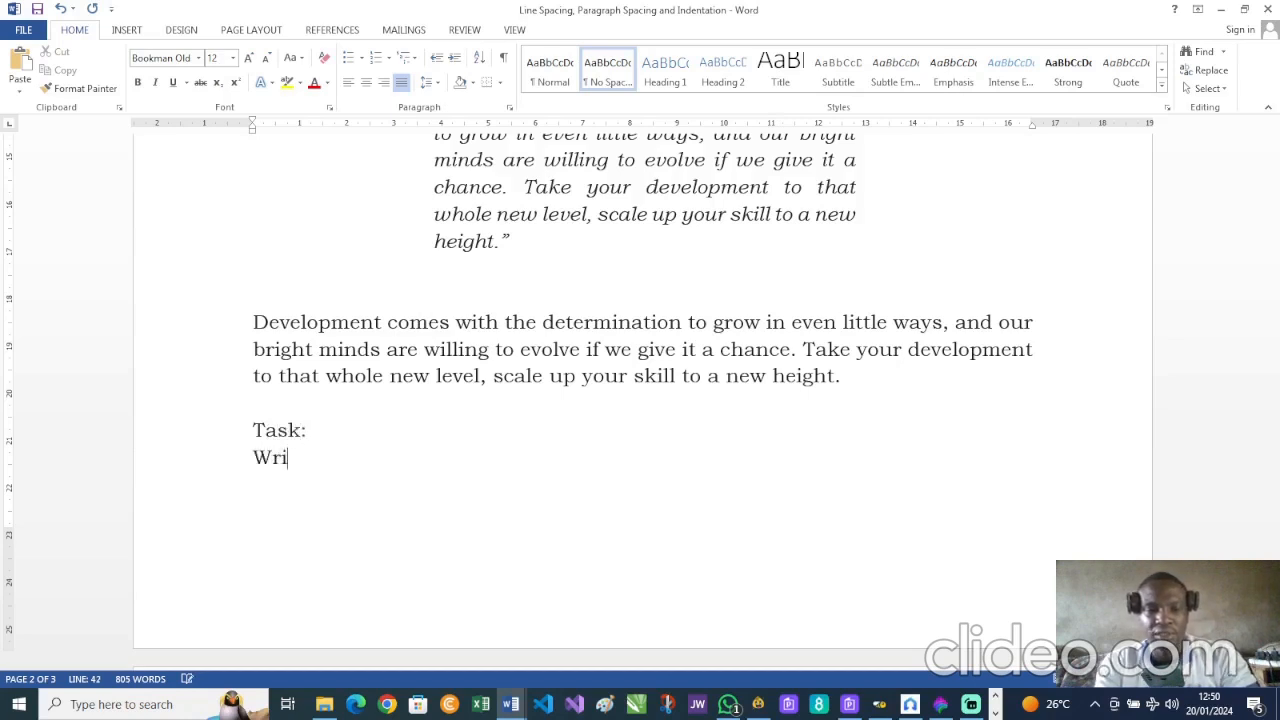
type("te  lett")
key("BackSpace")
key("BackSpace")
key("BackSpace")
key("BackSpace")
key("BackSpace")
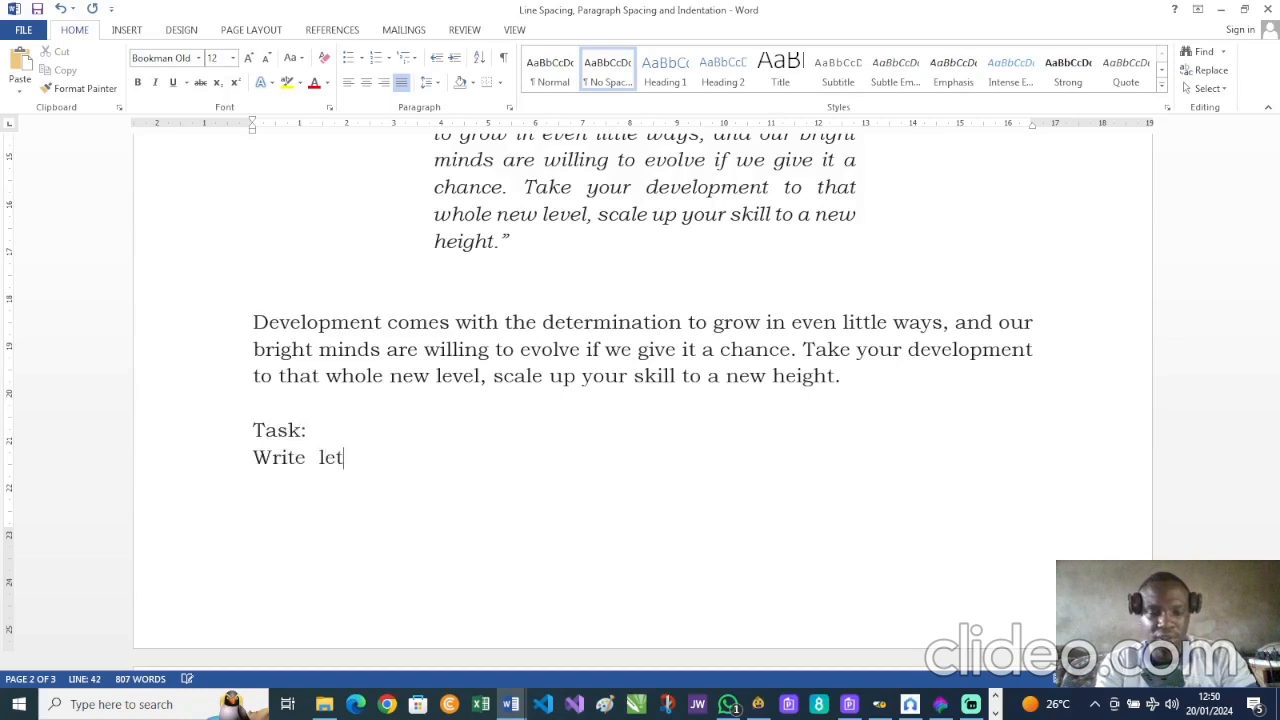
type("a le")
key("BackSpace")
key("BackSpace")
type("letter with an address ")
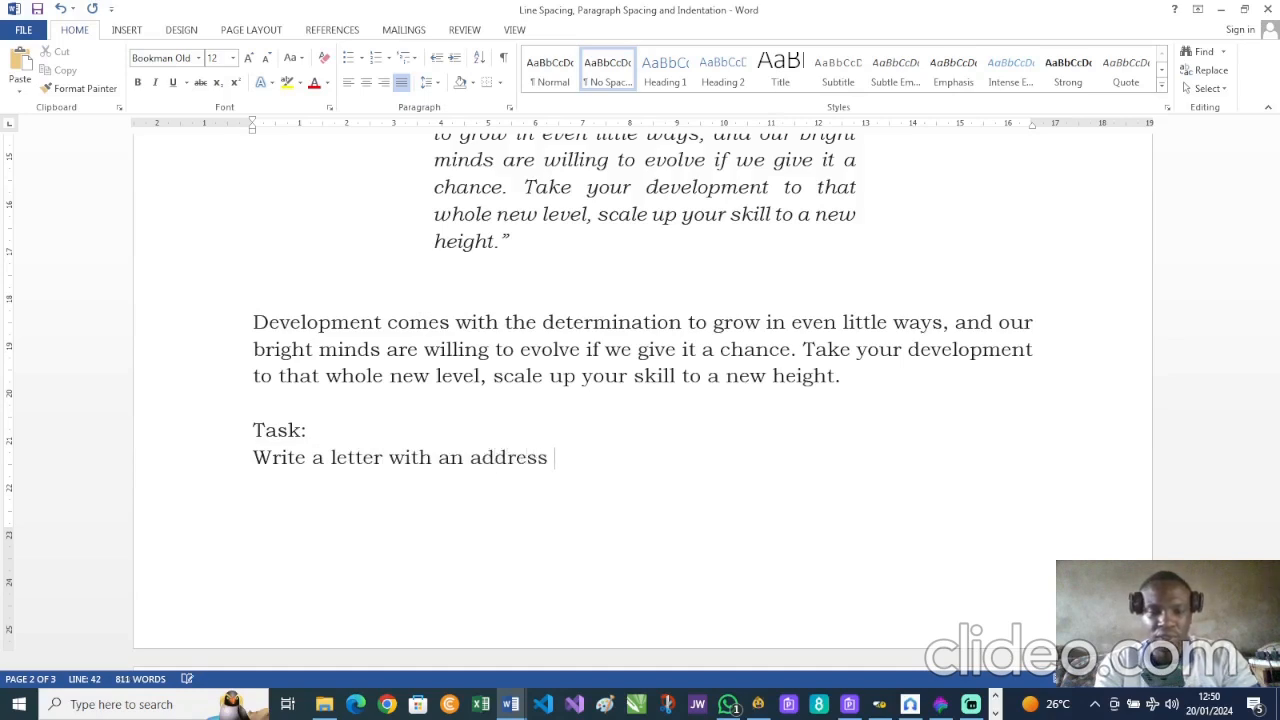
type("position ")
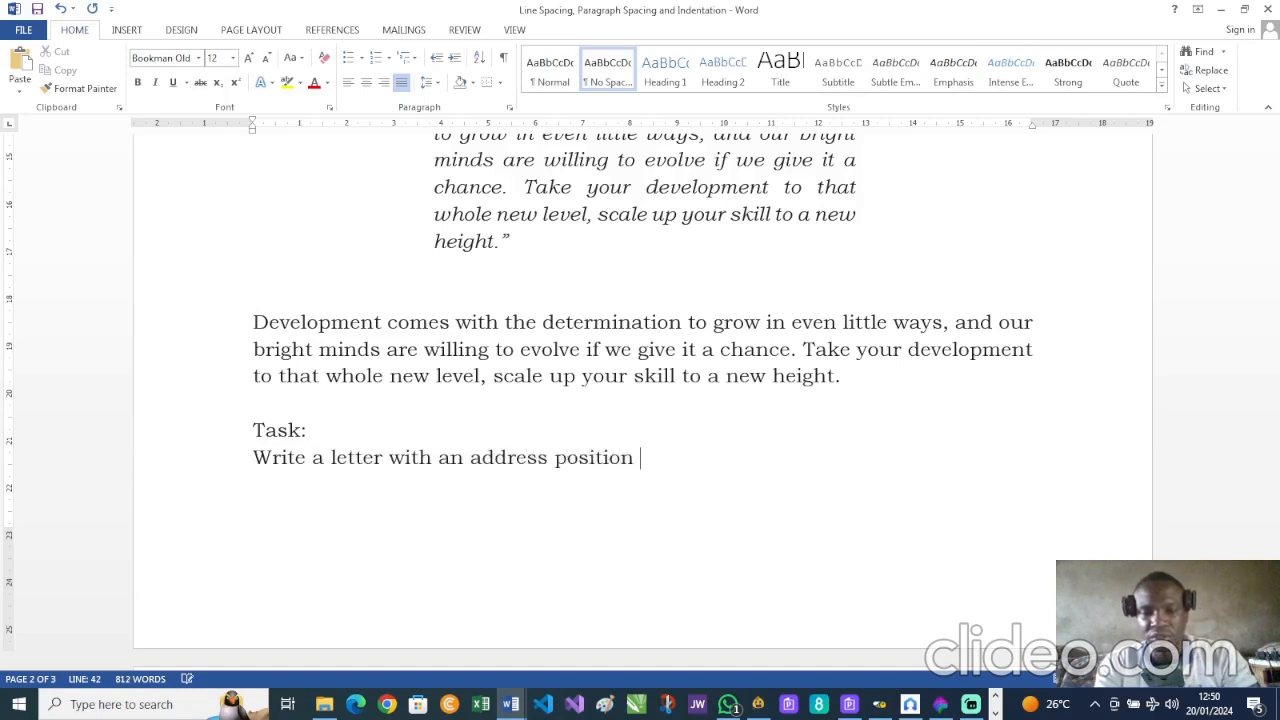
type("on the rig")
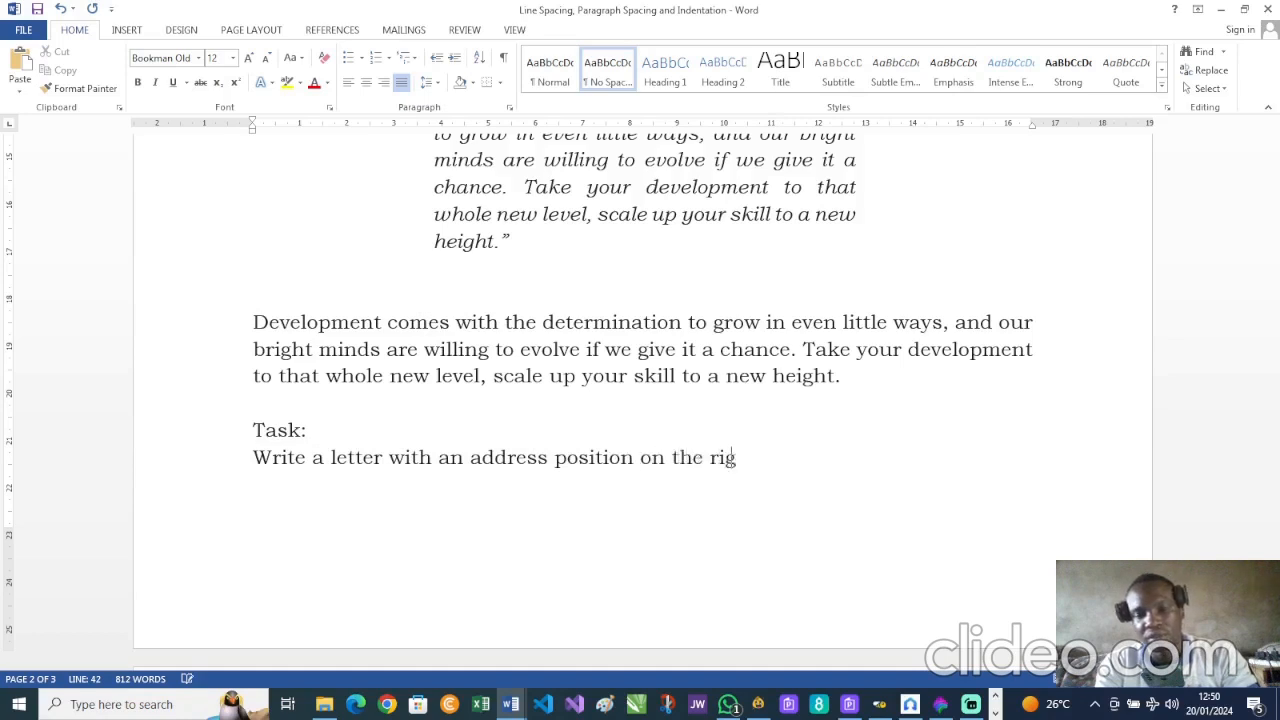
type("ht hand of your pag")
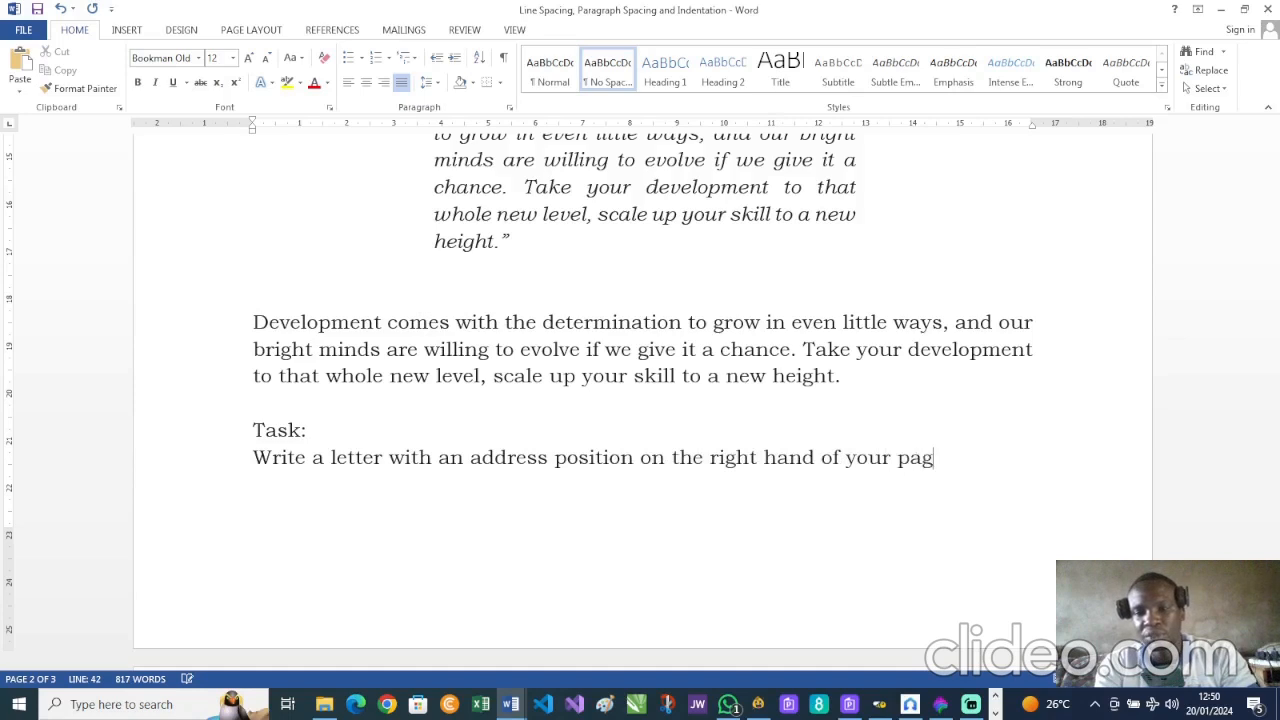
type("e with left alignment.")
key("Return")
key("Return")
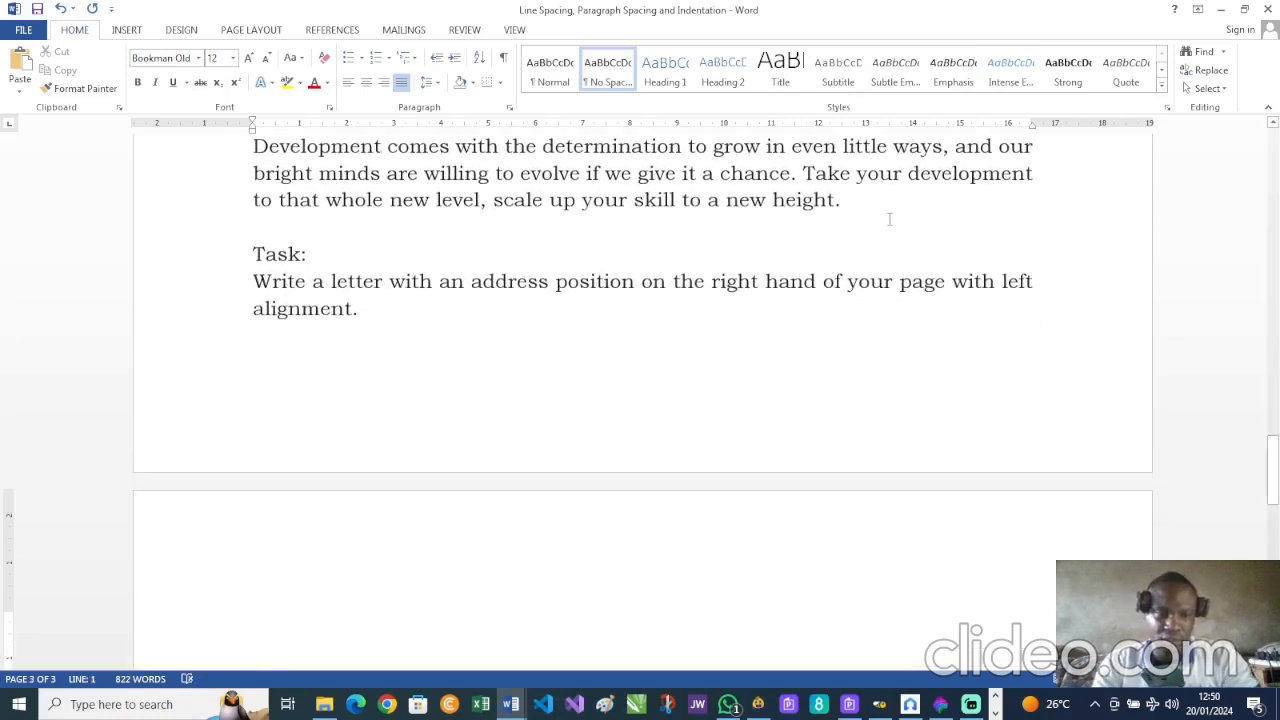
Insert a page break before "Task:" so the task section starts on a new page.
left_click(253, 254)
key("ctrl+Return")
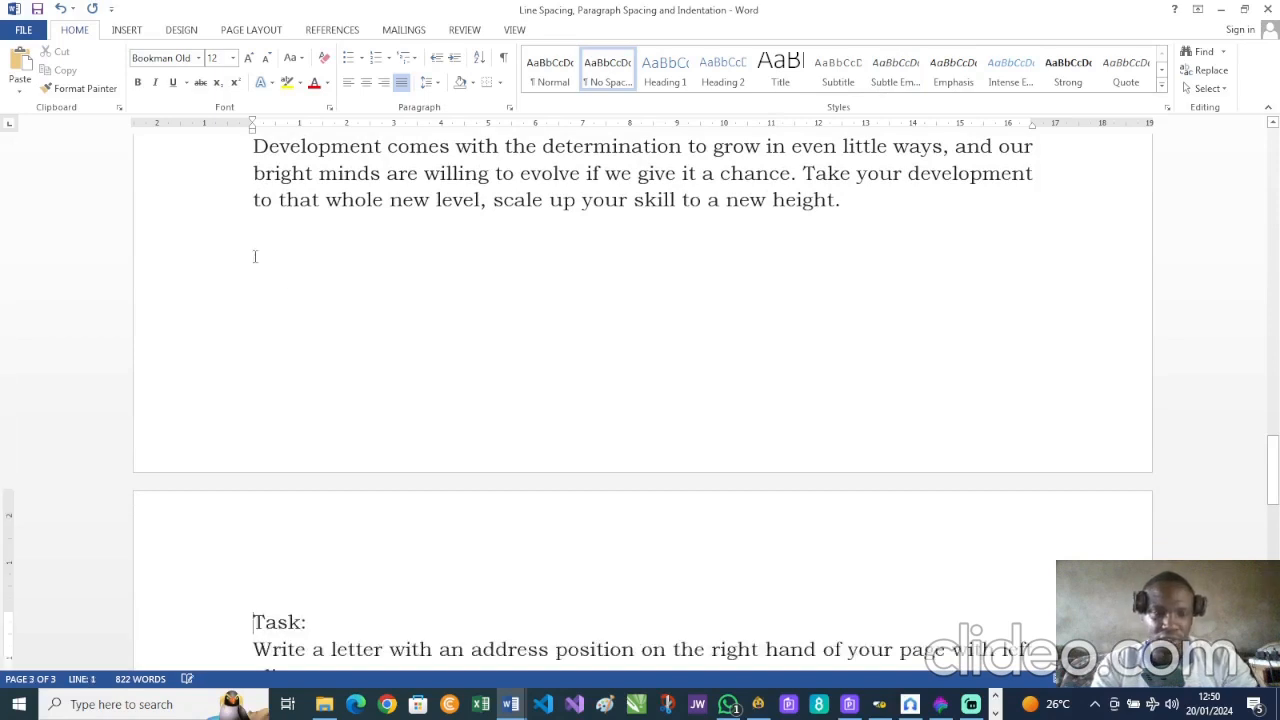
scroll(253, 257, "down", 3)
scroll(253, 257, "down", 2)
Add the instruction "Use a reasonable line spacing and paragraph spacing" below the letter task, leaving one blank line between them.
left_click(372, 324)
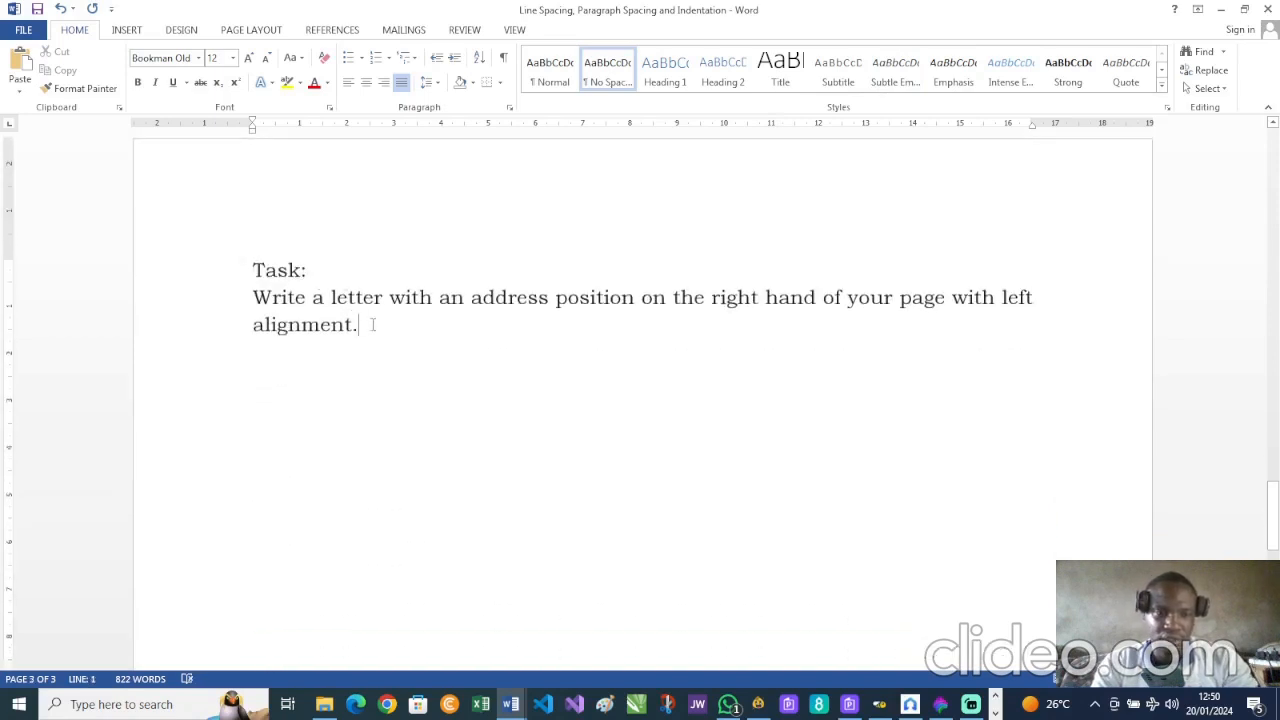
key("Return")
key("Return")
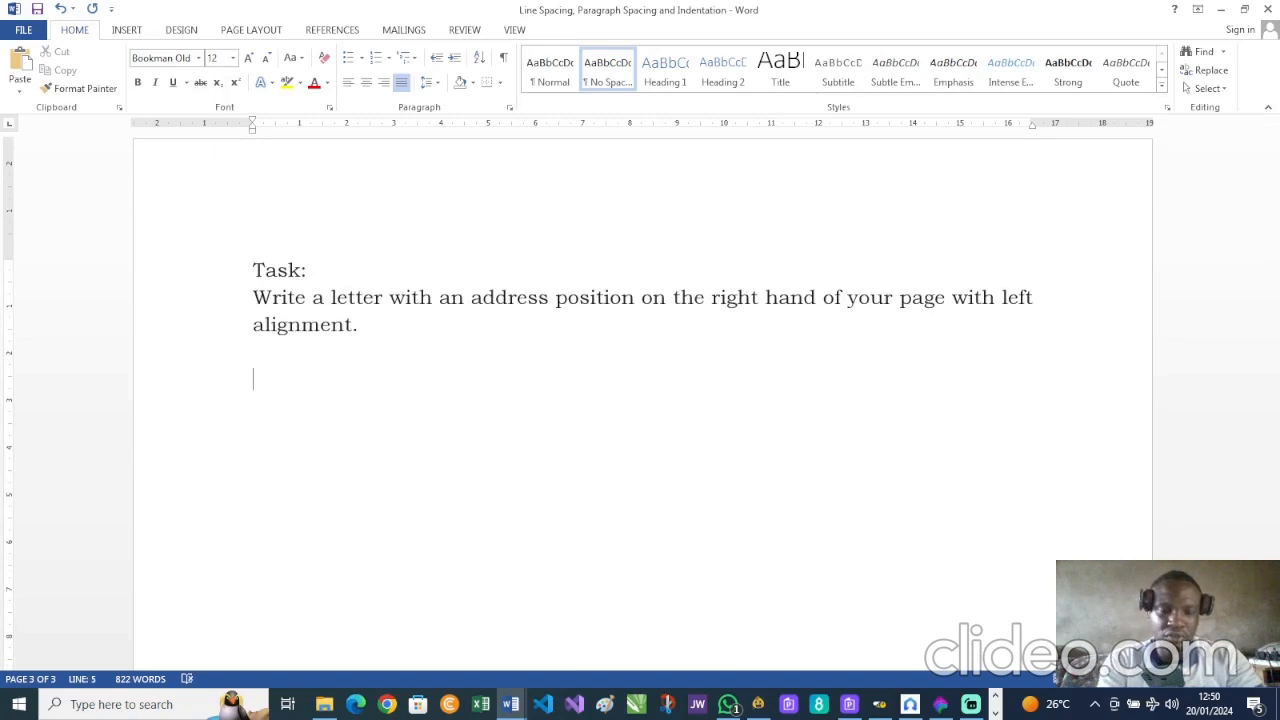
type("Use")
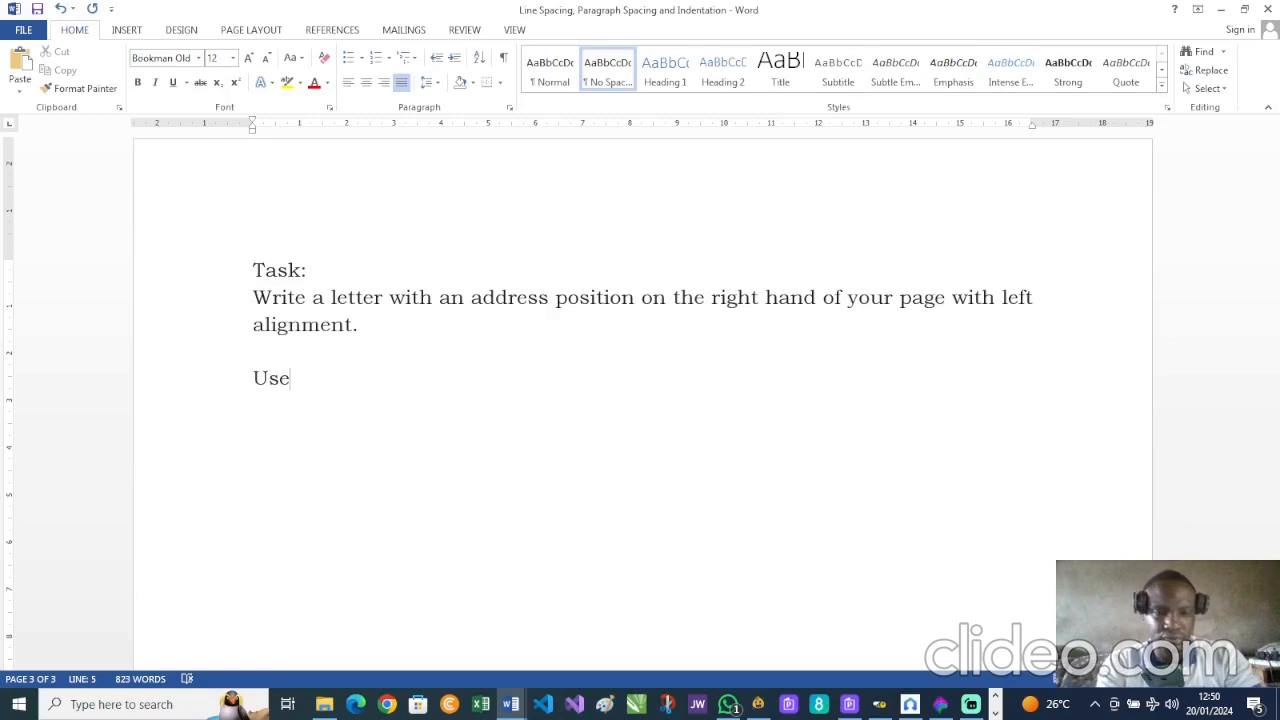
type(" a")
type("son")
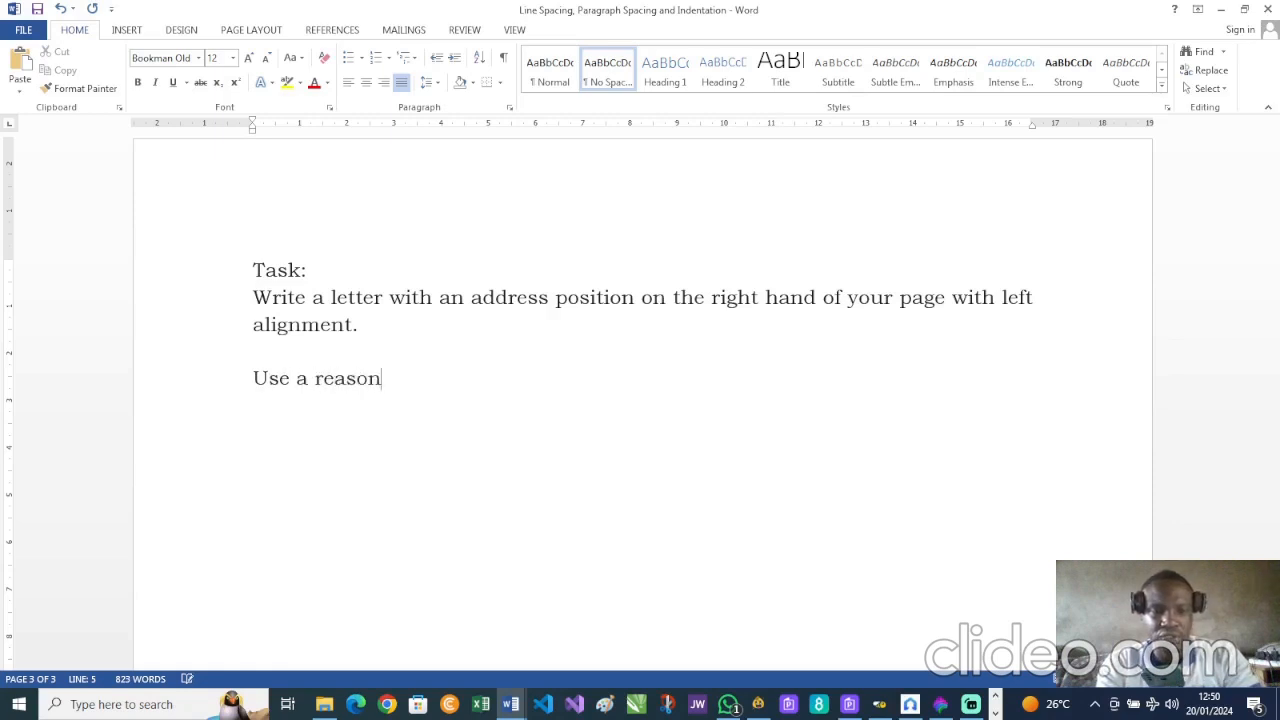
type("able line spacein")
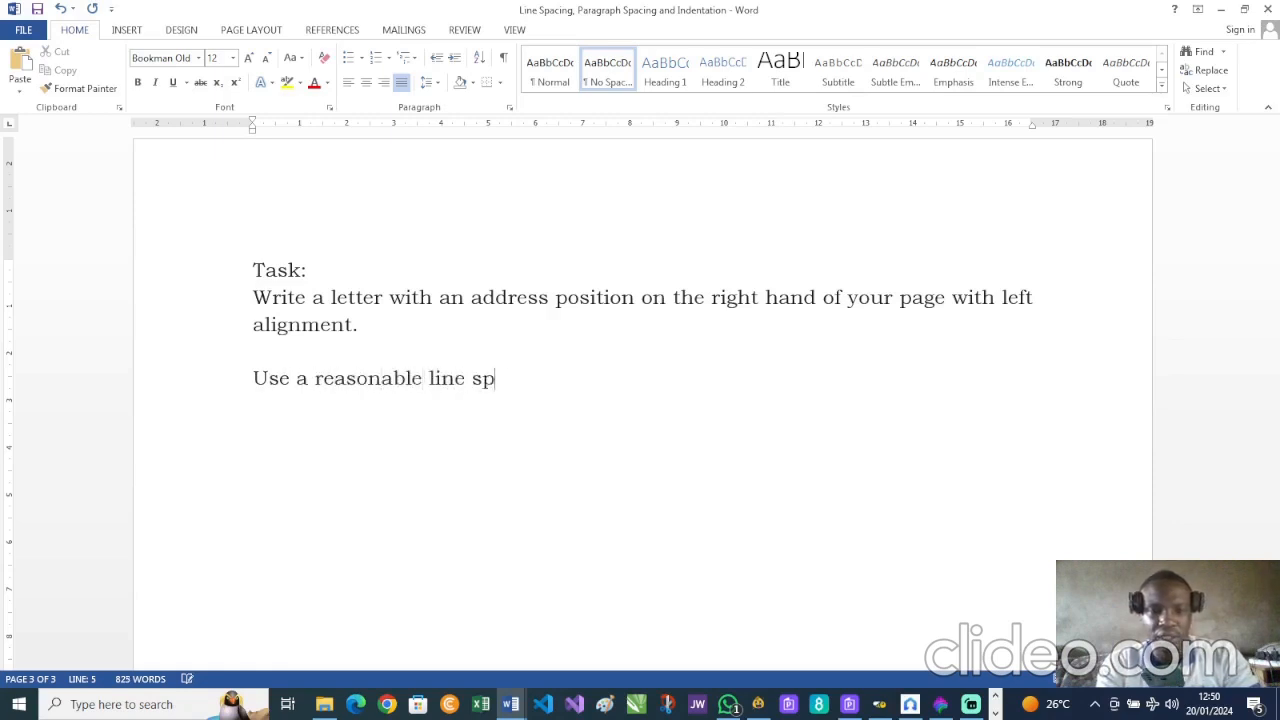
key("BackSpace")
key("BackSpace")
key("BackSpace")
type("ing and para")
key("BackSpace")
type("g")
key("BackSpace")
type("agrap")
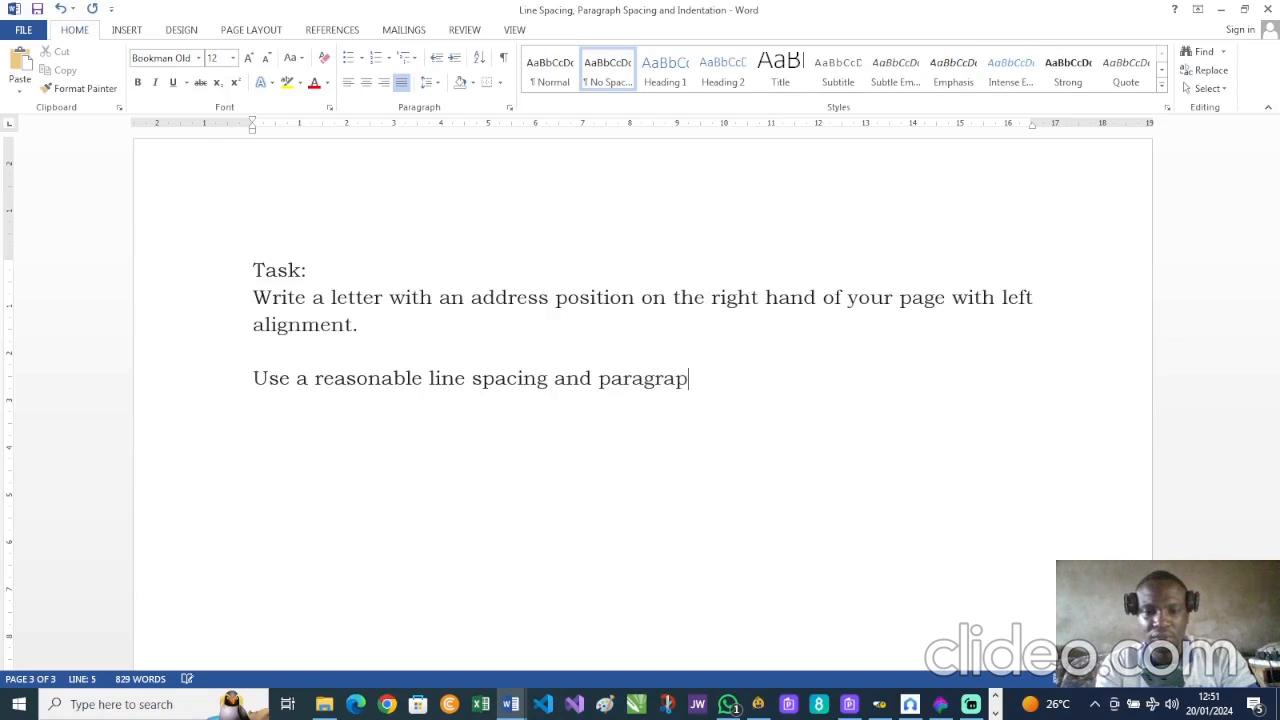
type("h spacing")
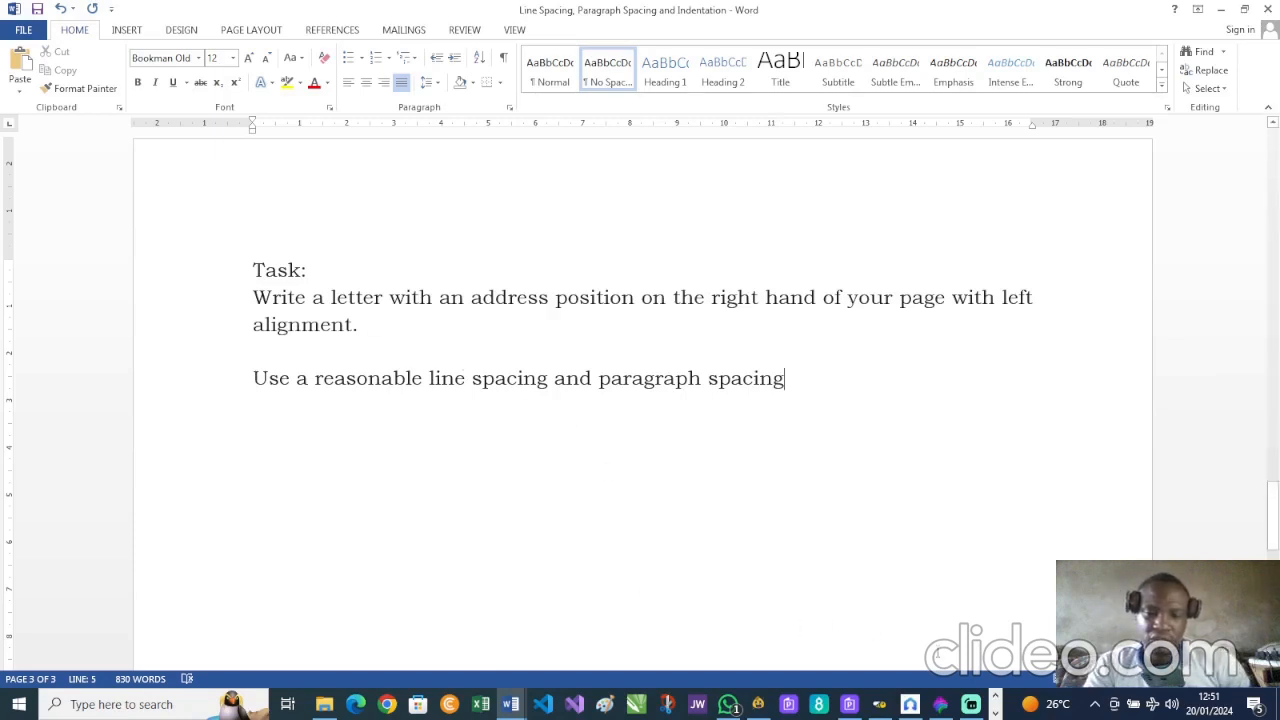
Go back to the document's beginning, then switch to the title slide in LYNX Whiteboard.
scroll(860, 452, "up", 20)
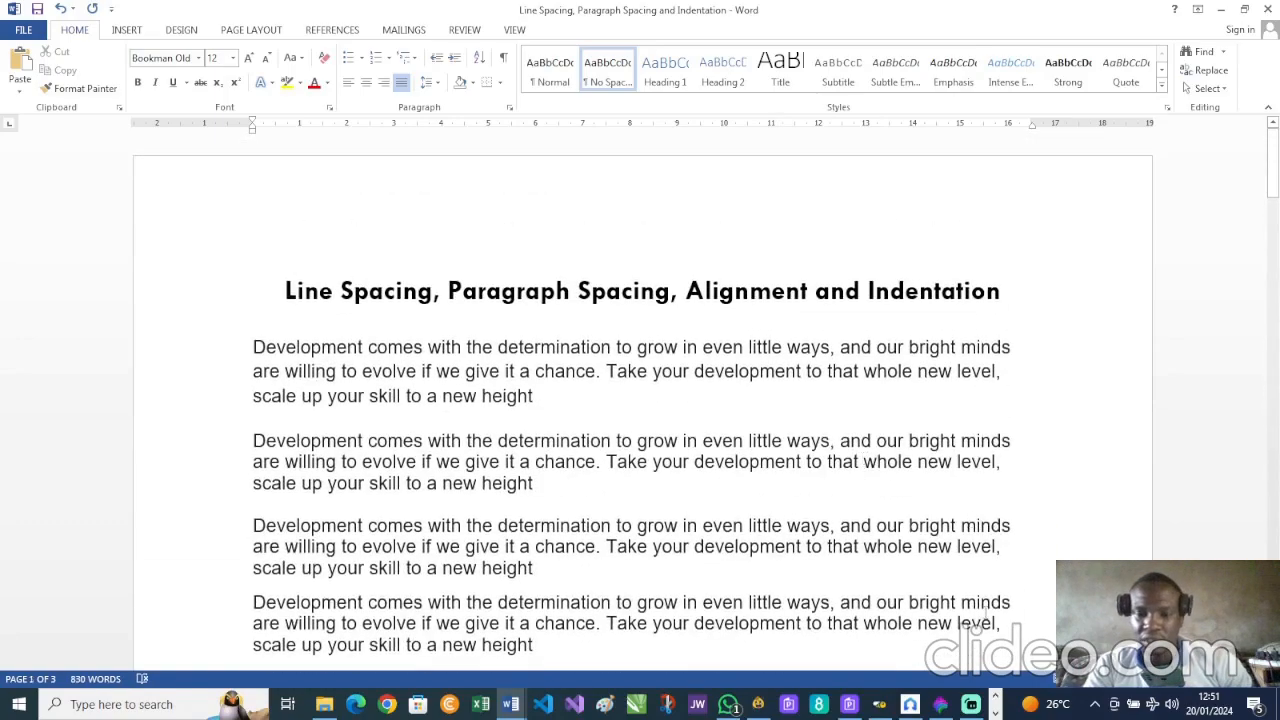
left_click(940, 704)
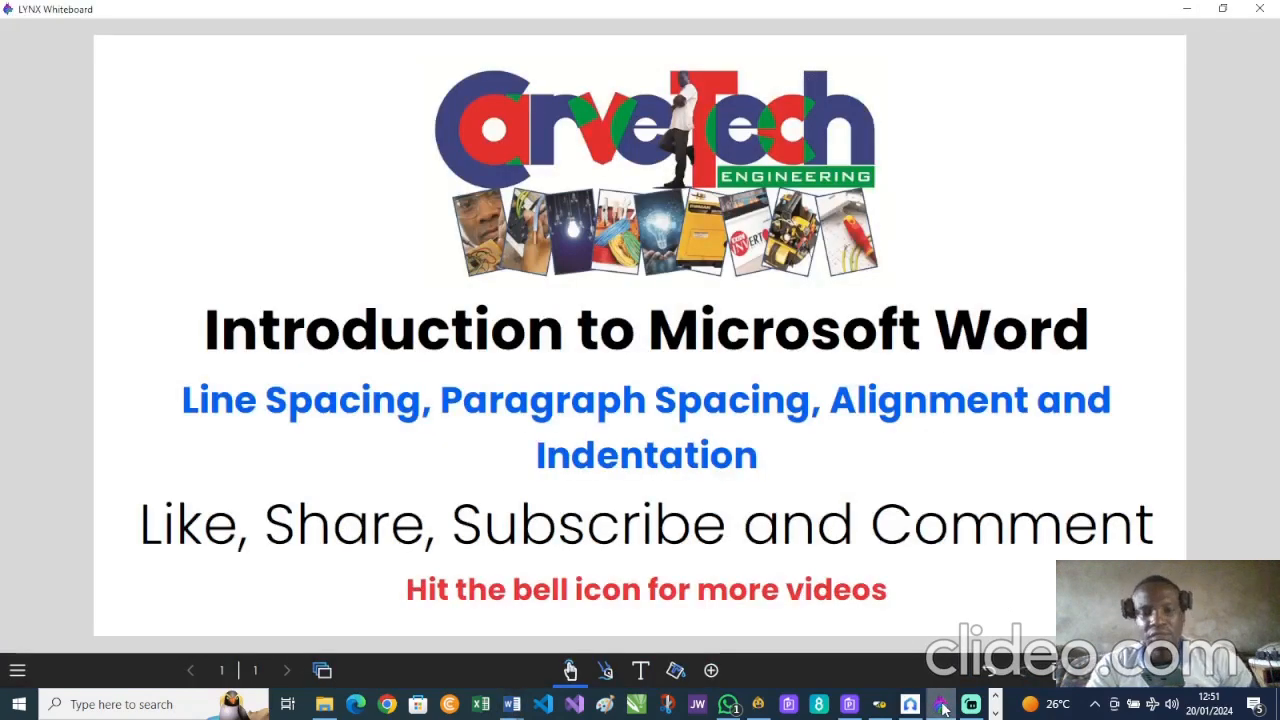